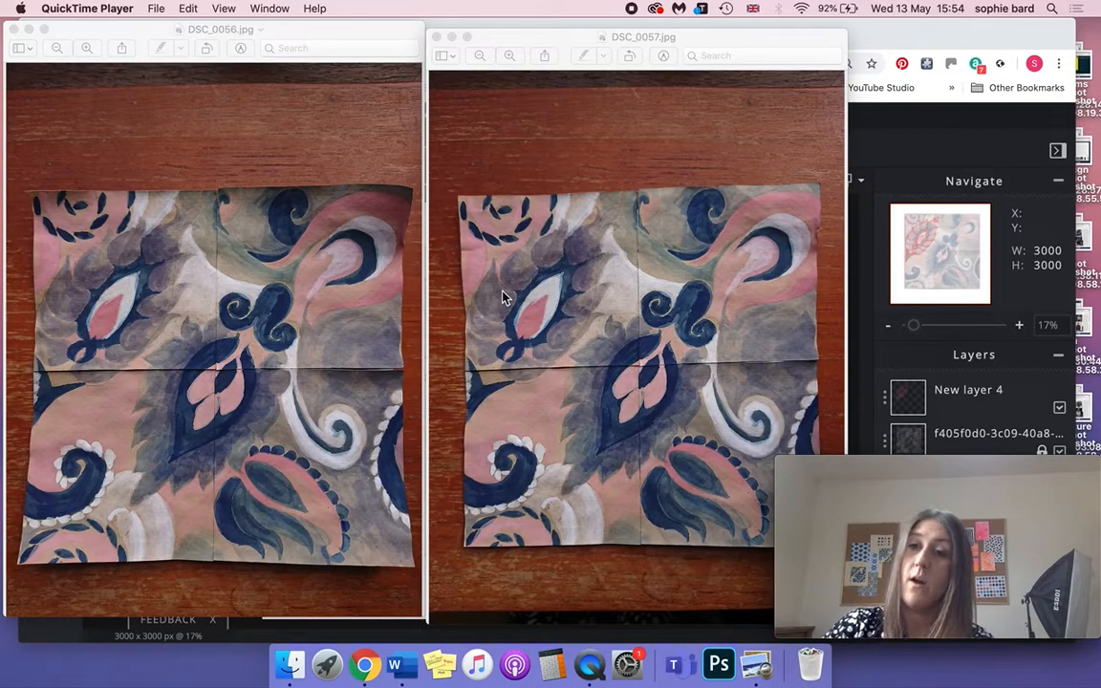
Examine the paisley line drawing and its repeat in Paisley repeated - linear 2.pxd in Pixlr E, alongside the painted pattern photos in Preview.
{"action": "left_click", "coordinate": [932, 122]}
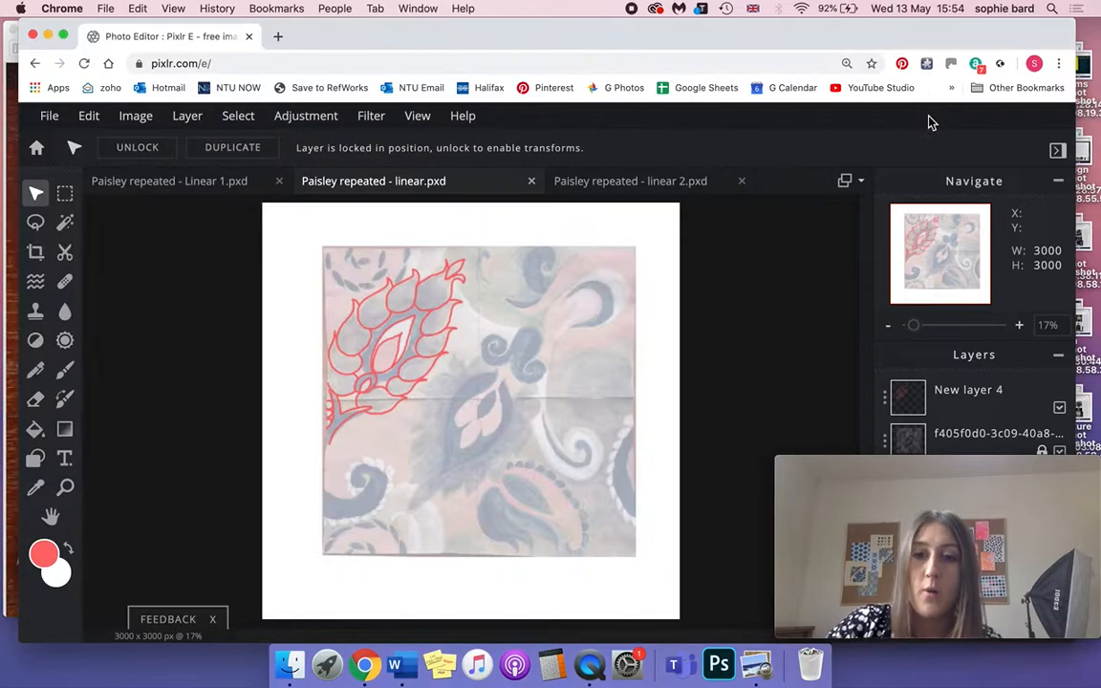
{"action": "left_click", "coordinate": [624, 187]}
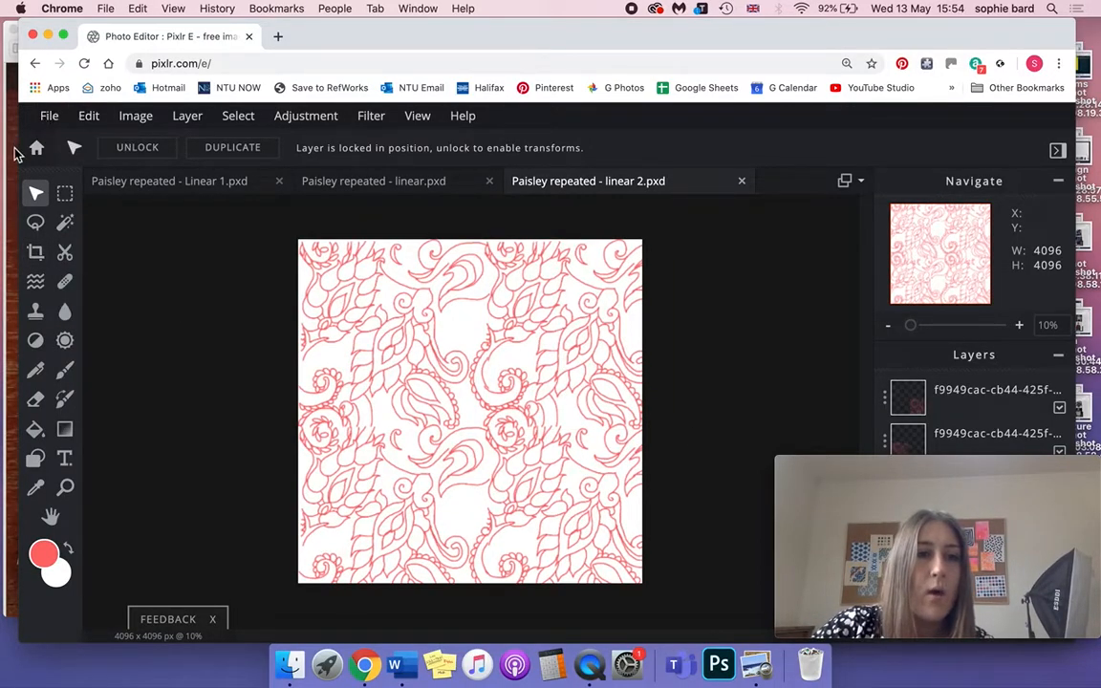
{"action": "left_click", "coordinate": [755, 671]}
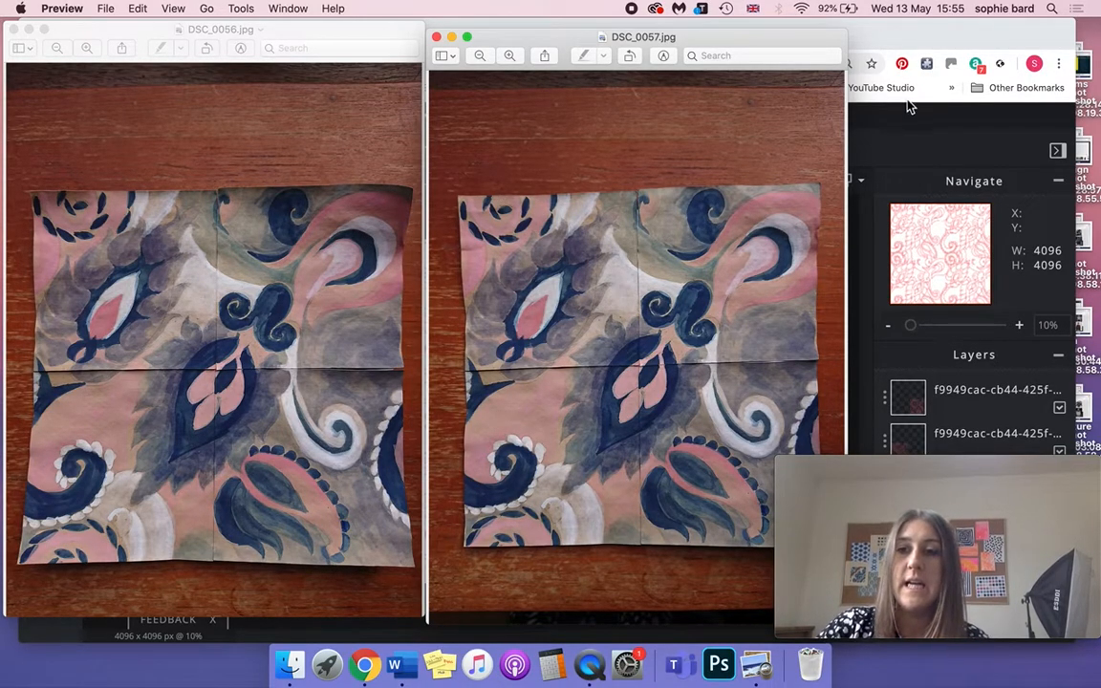
{"action": "left_click", "coordinate": [925, 121]}
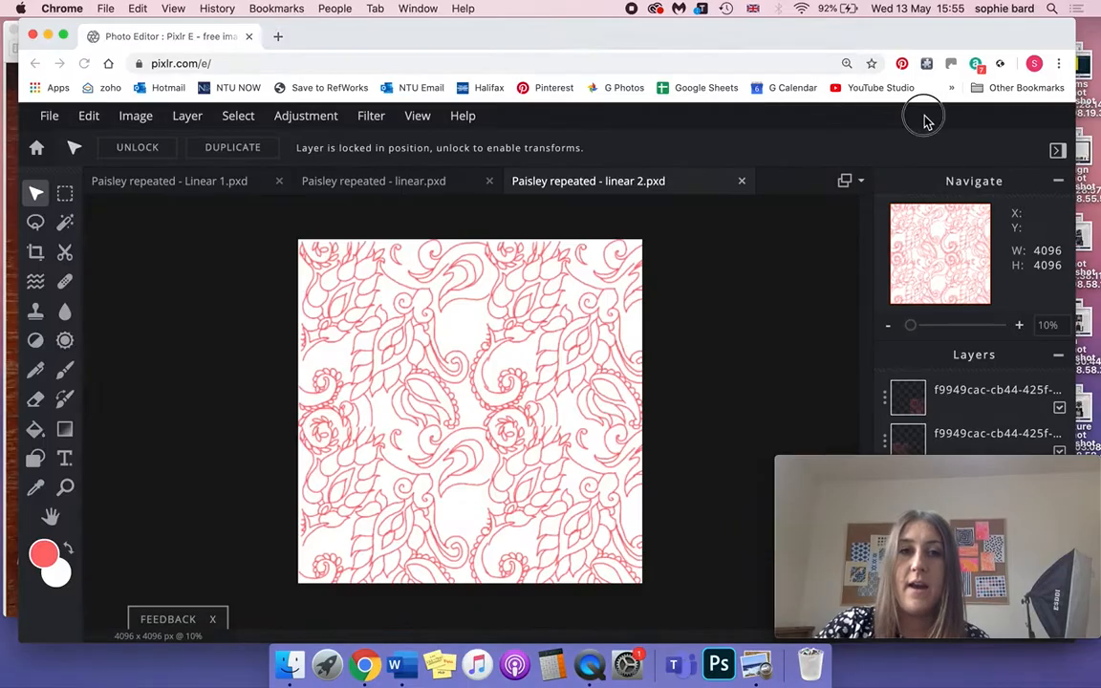
Load pixlr.com in a new browser tab and go to the Pixlr E start page.
{"action": "left_click", "coordinate": [278, 36]}
{"action": "type", "text": "pixlr"}
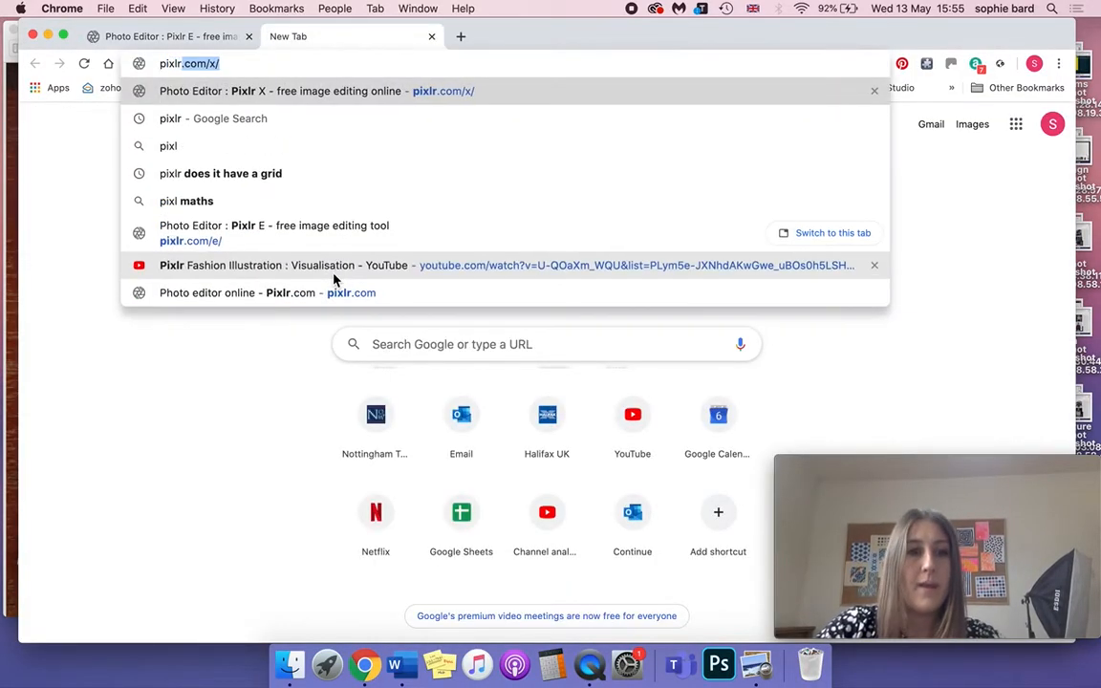
{"action": "key", "text": "Right"}
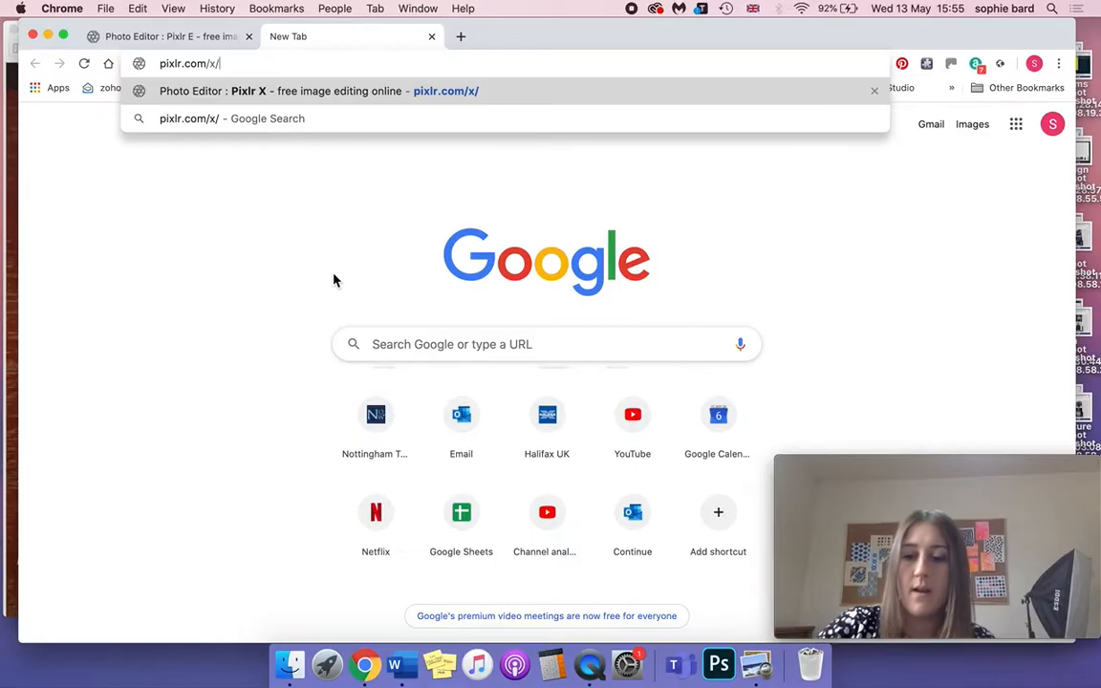
{"action": "key", "text": "Return"}
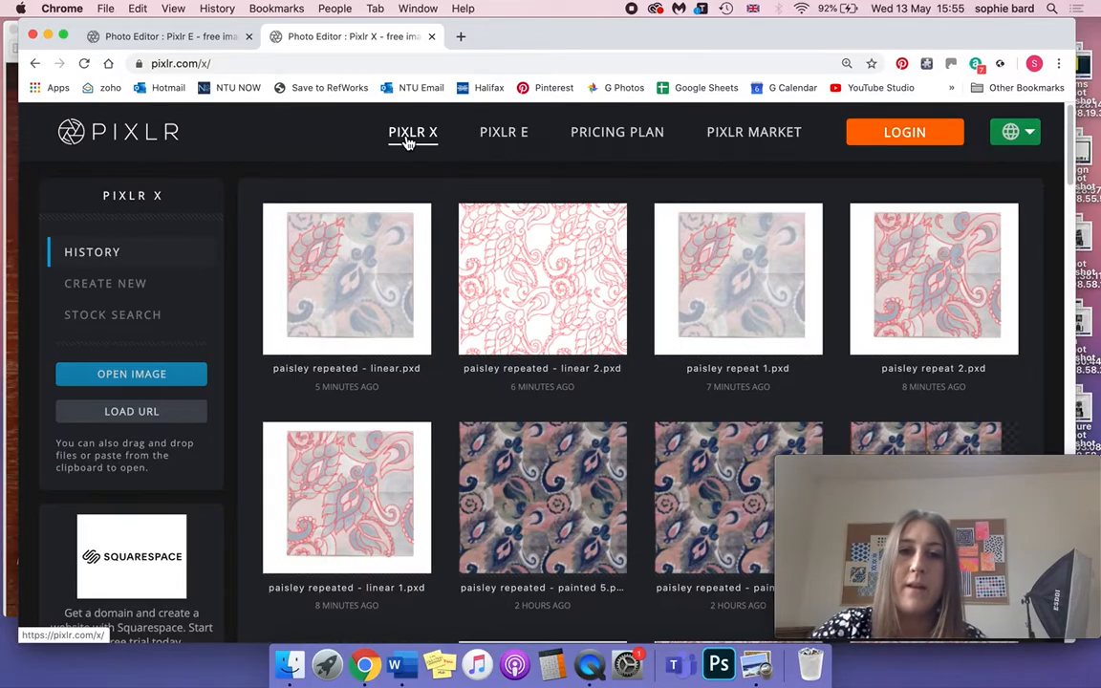
{"action": "left_click", "coordinate": [517, 140]}
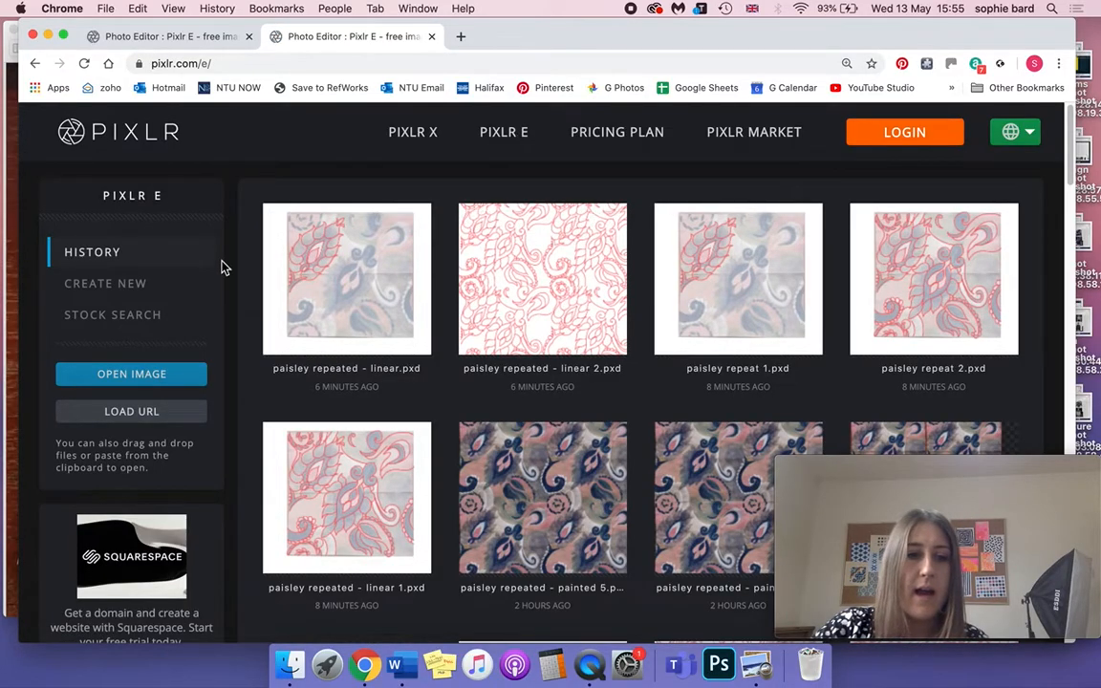
Open DSC_0057.jpg from the Fabric Rendering folder at its original size of 2598 x 3464 px.
{"action": "left_click", "coordinate": [129, 376]}
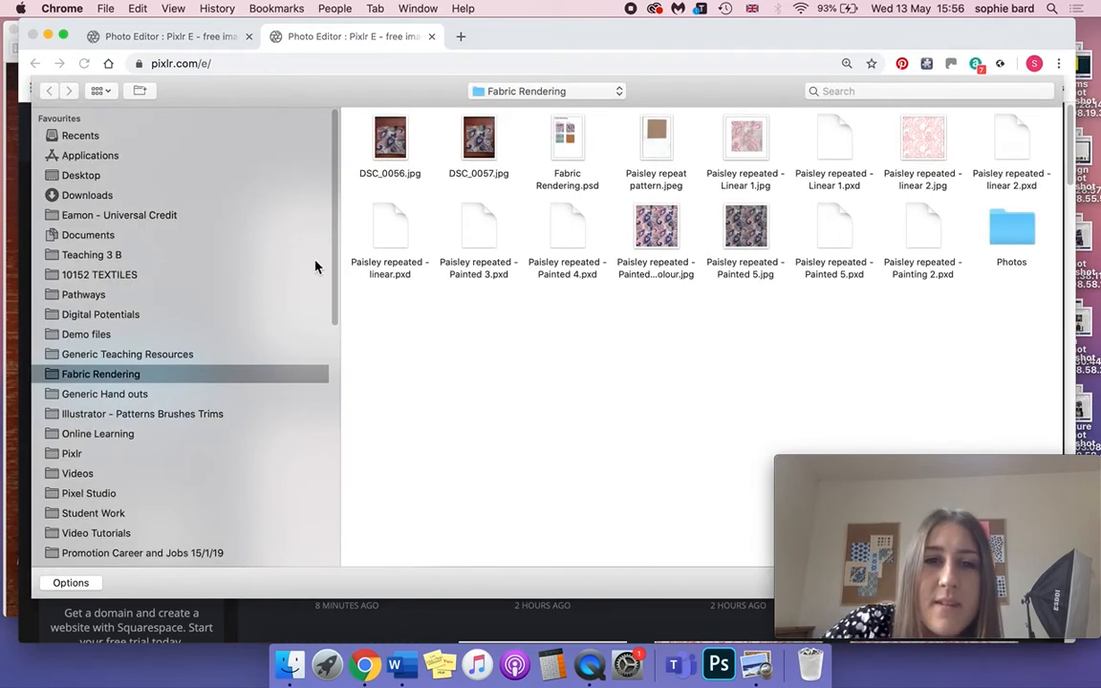
{"action": "left_click", "coordinate": [449, 136]}
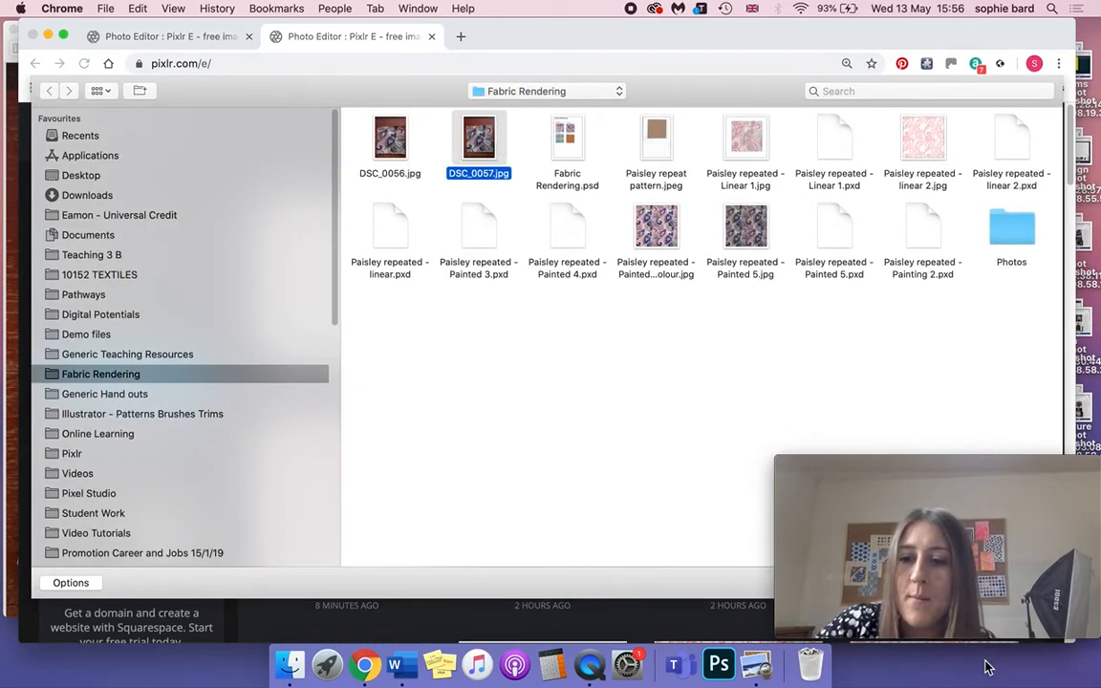
{"action": "key", "text": "Return"}
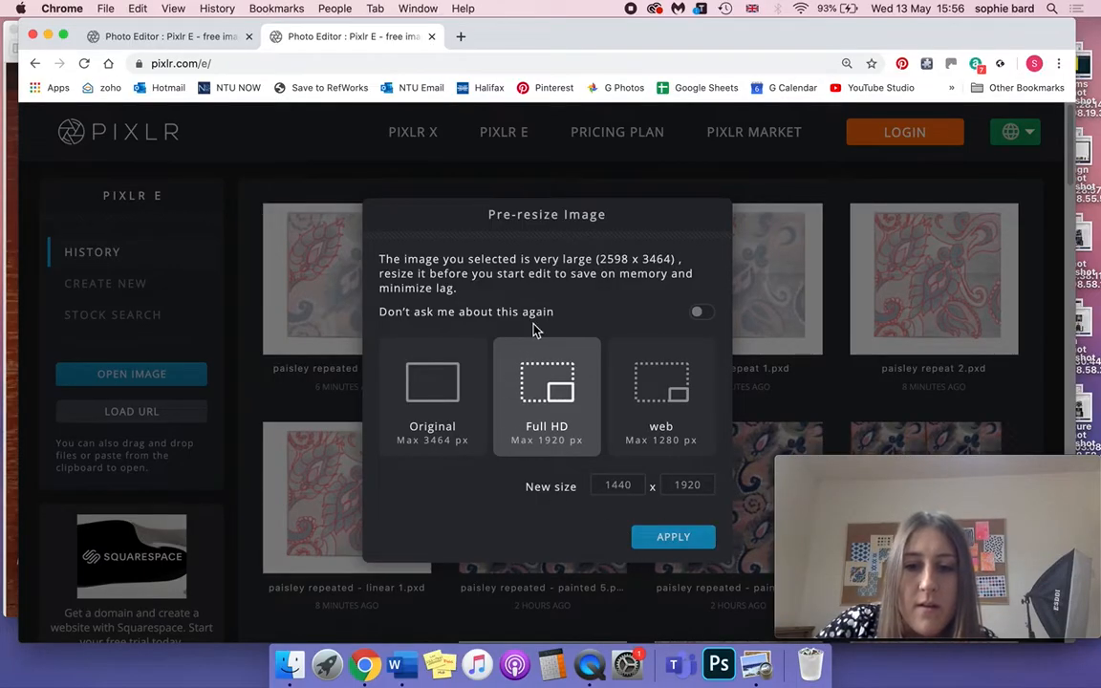
{"action": "left_click", "coordinate": [446, 398]}
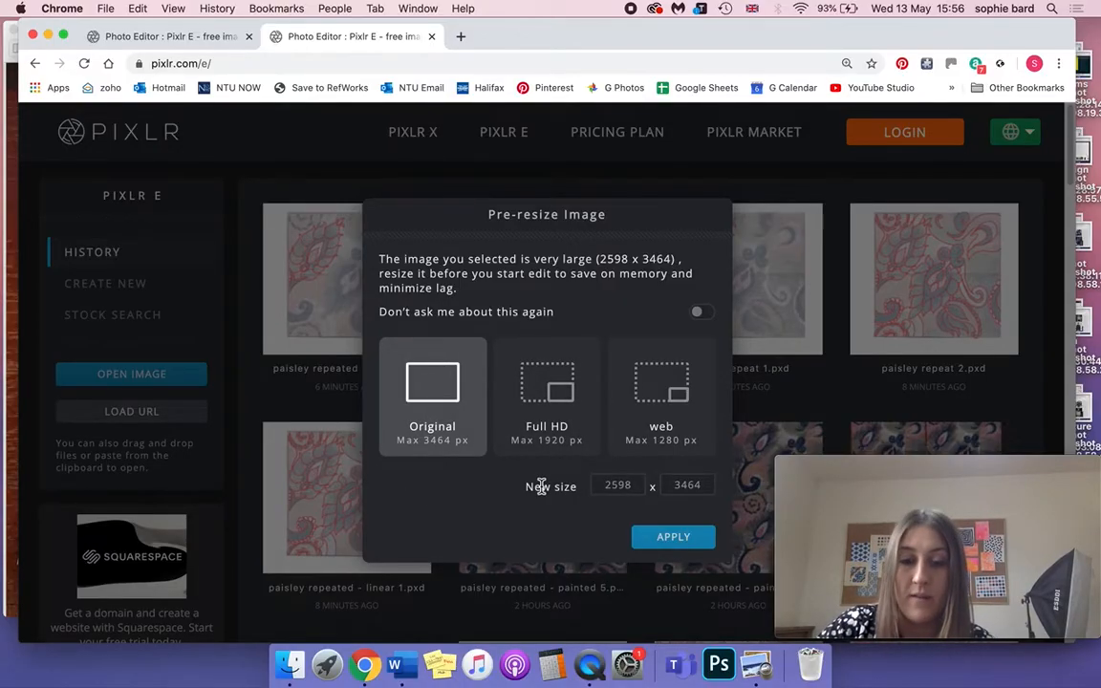
{"action": "left_click", "coordinate": [673, 540]}
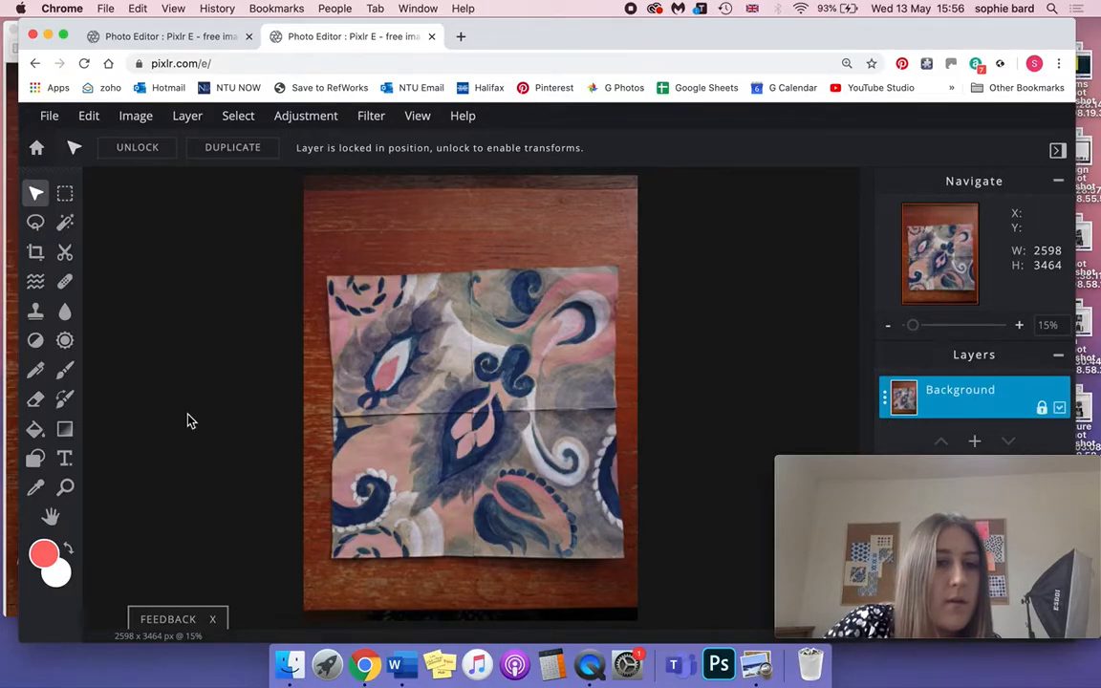
Create a new 4096 x 4096 px image named Paisley Repeated - Linear without a background, and minimise the webcam recording window.
{"action": "left_click", "coordinate": [50, 119]}
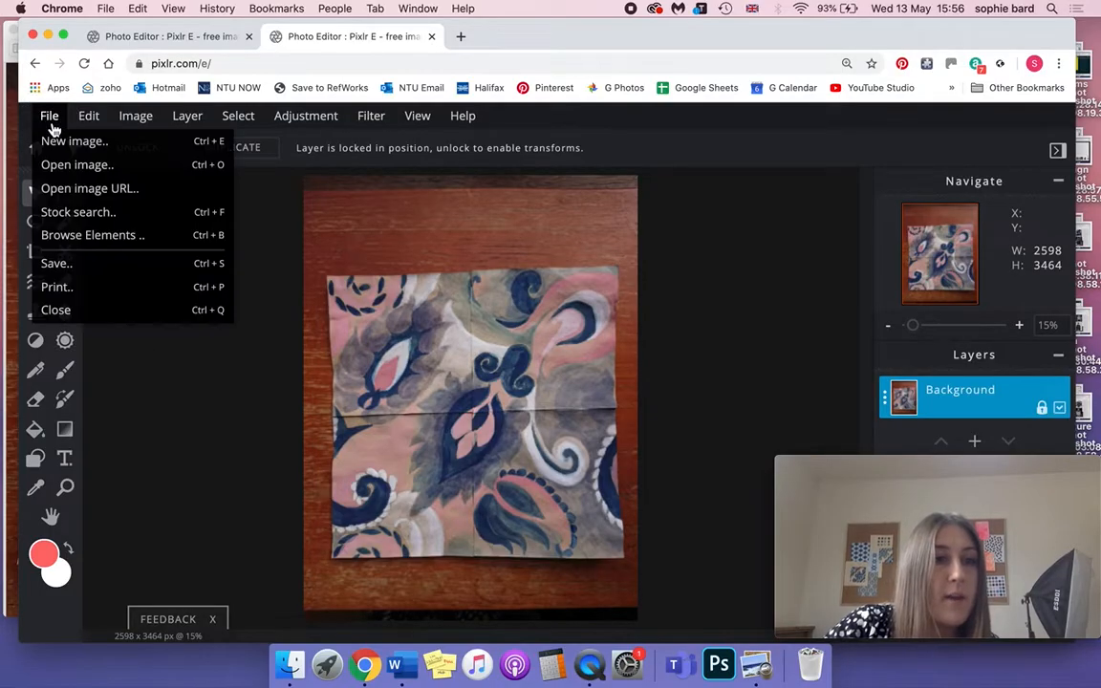
{"action": "left_click", "coordinate": [167, 144]}
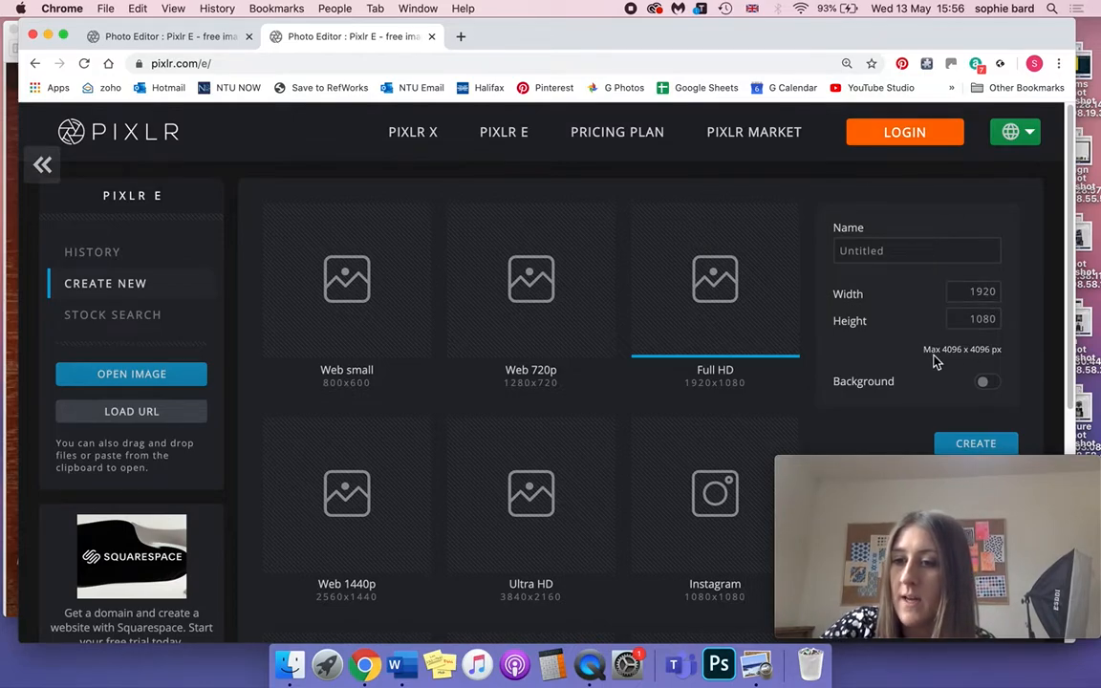
{"action": "left_click", "coordinate": [944, 295]}
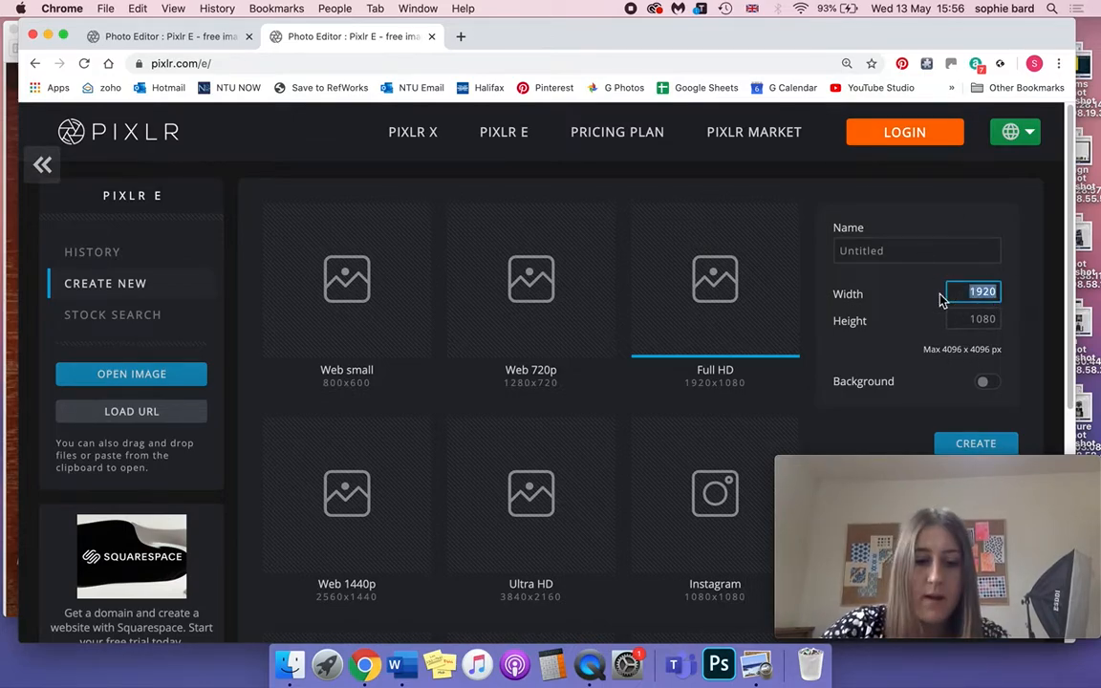
{"action": "type", "text": "4096"}
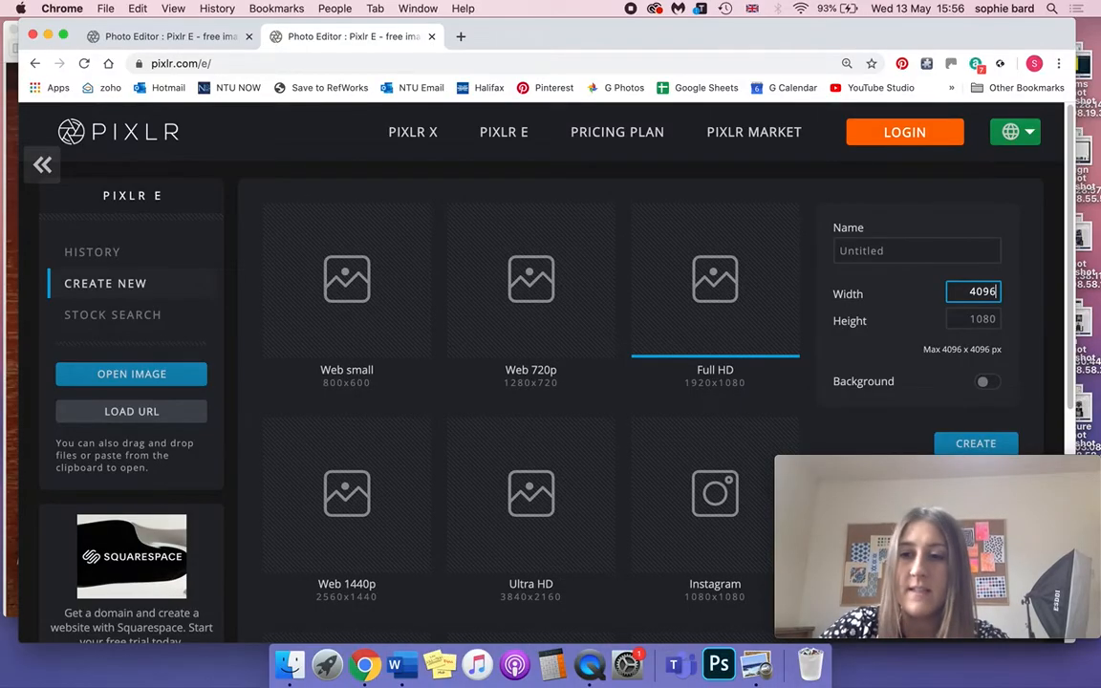
{"action": "left_click", "coordinate": [979, 318]}
{"action": "type", "text": "4096"}
{"action": "left_click_drag", "start_coordinate": [916, 251], "coordinate": [808, 263]}
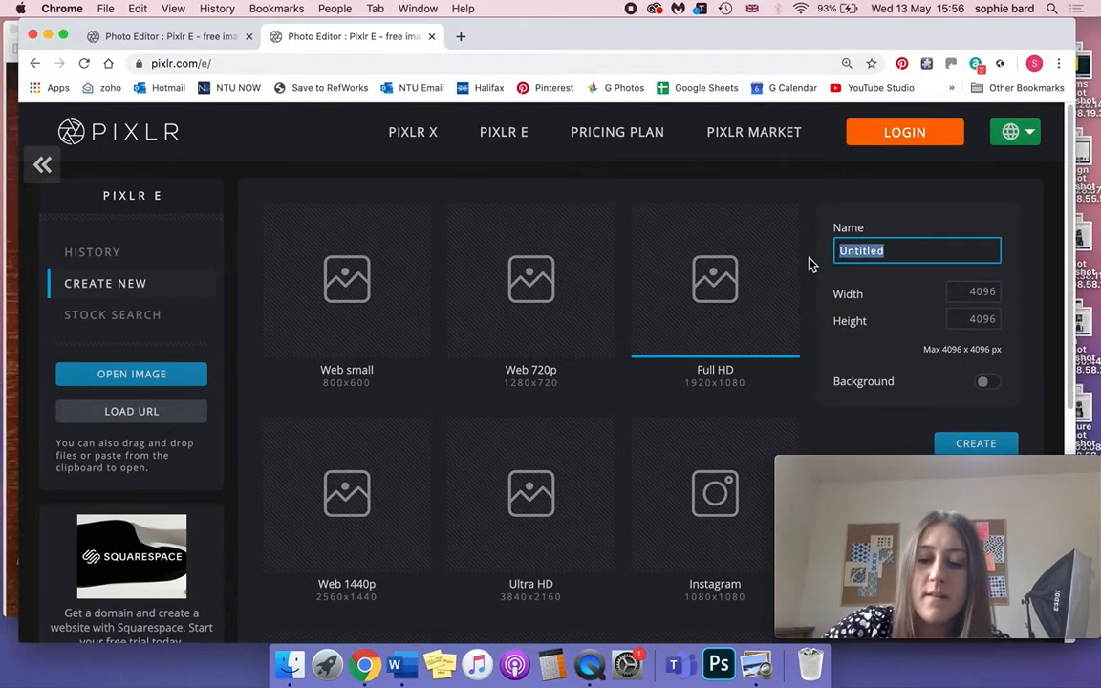
{"action": "type", "text": "Paisley Repeated - Lin"}
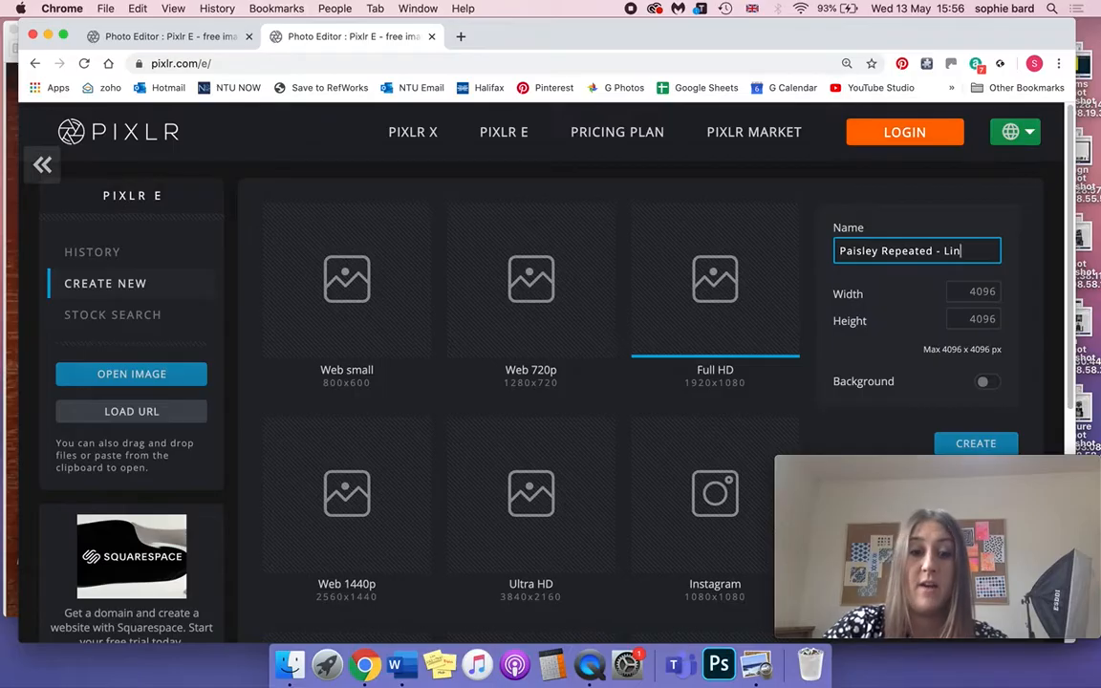
{"action": "type", "text": "ear"}
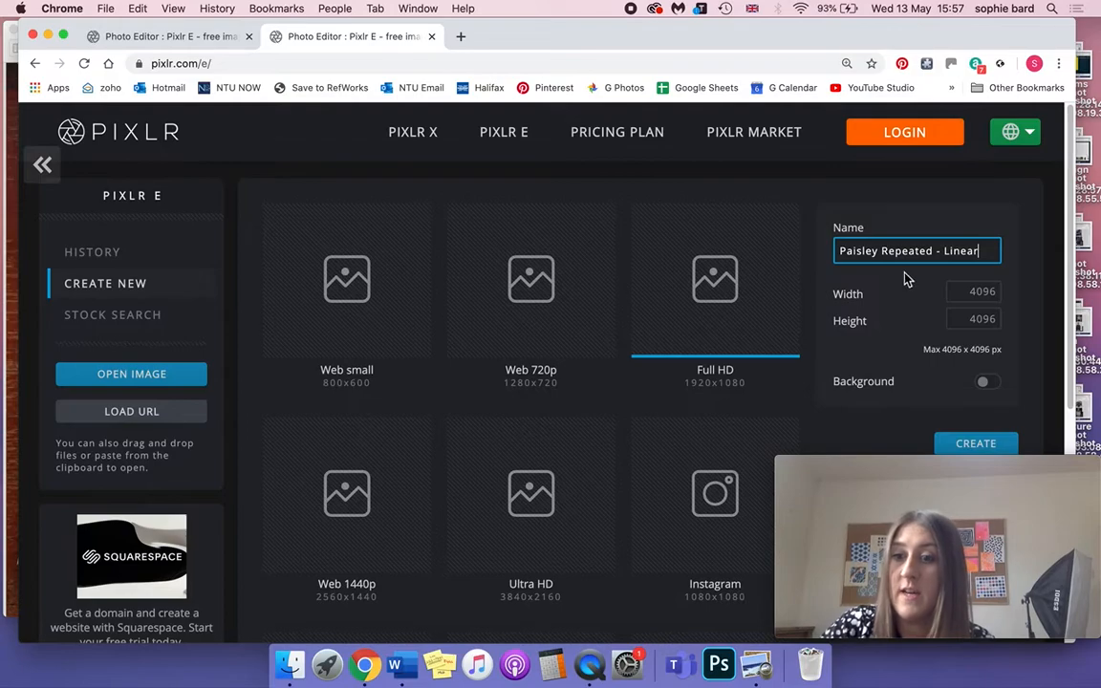
{"action": "left_click", "coordinate": [955, 445]}
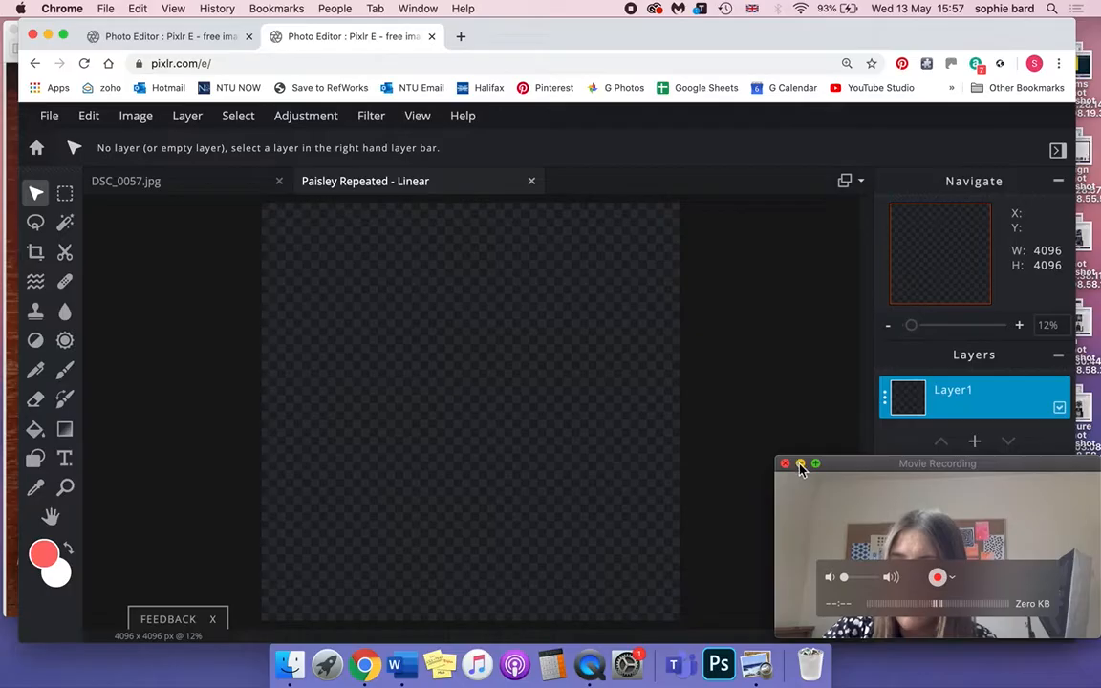
{"action": "left_click", "coordinate": [799, 464]}
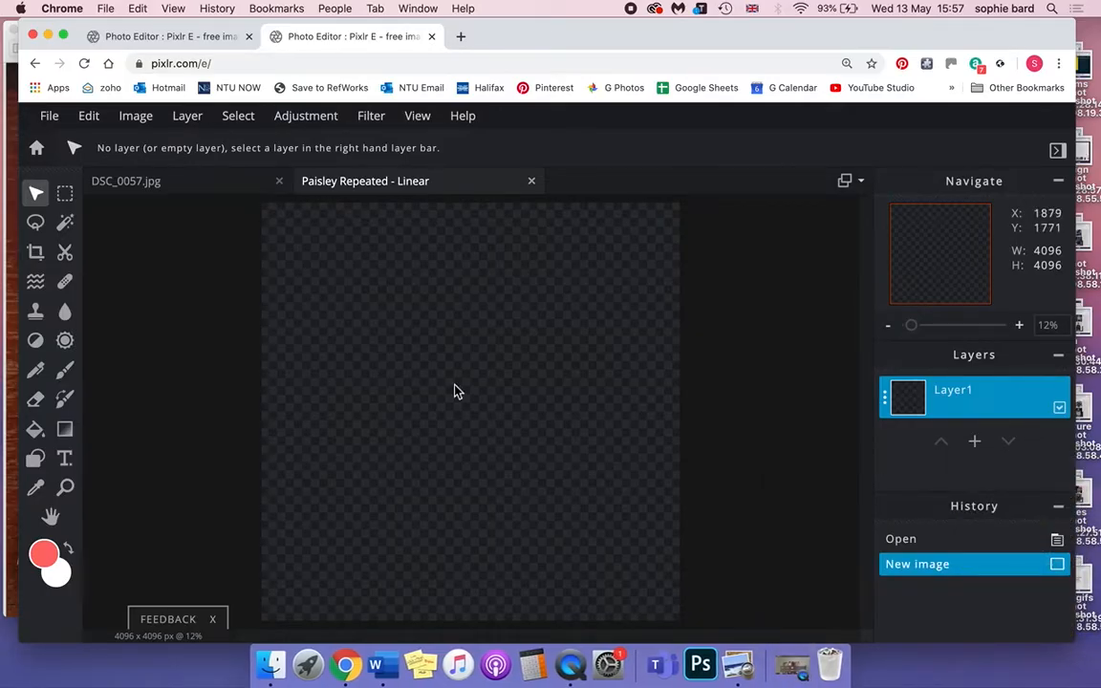
Make white the foreground colour and fill the empty layer of Paisley Repeated - Linear with it.
{"action": "left_click", "coordinate": [77, 558]}
{"action": "left_click", "coordinate": [76, 558]}
{"action": "left_click", "coordinate": [78, 561]}
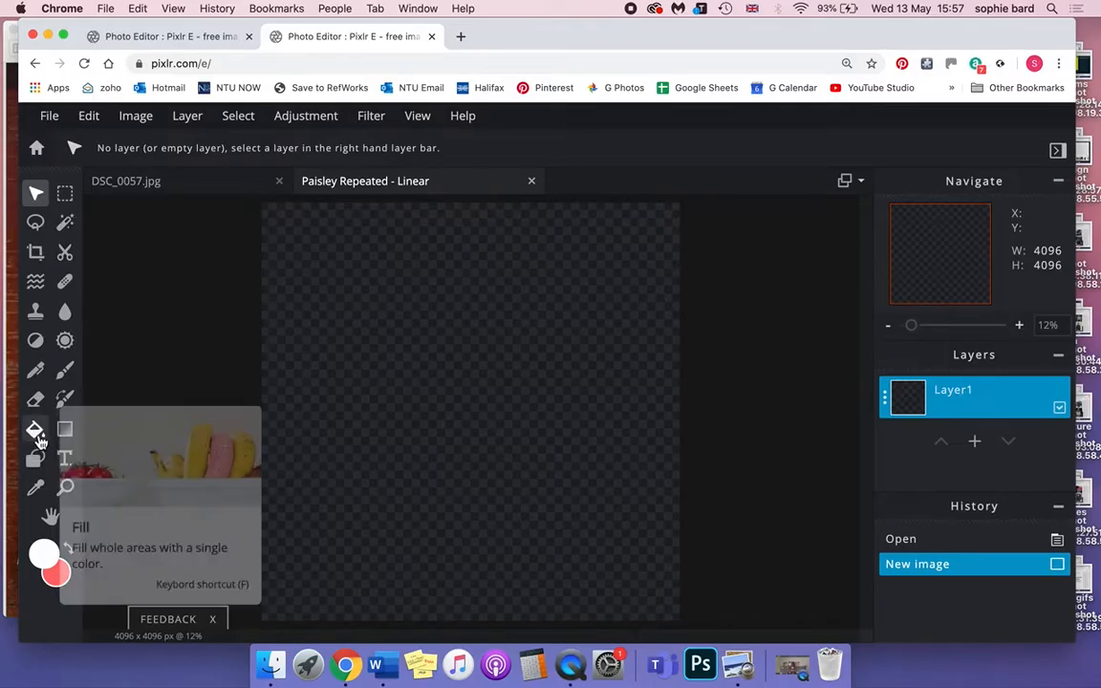
{"action": "left_click", "coordinate": [42, 431]}
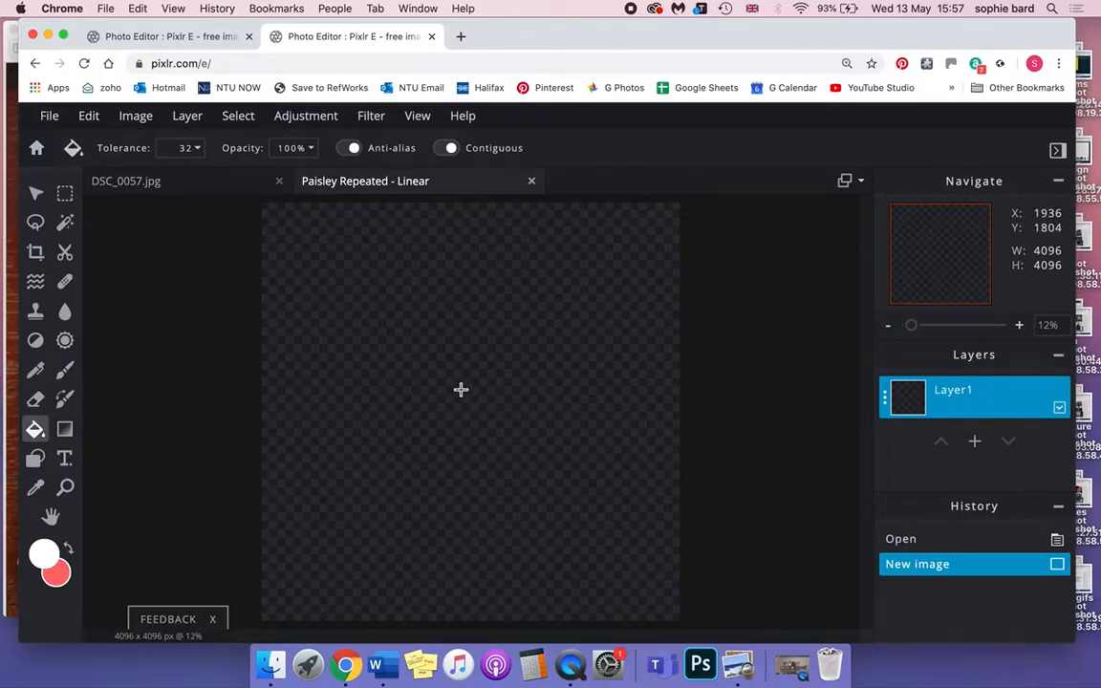
{"action": "left_click", "coordinate": [337, 460]}
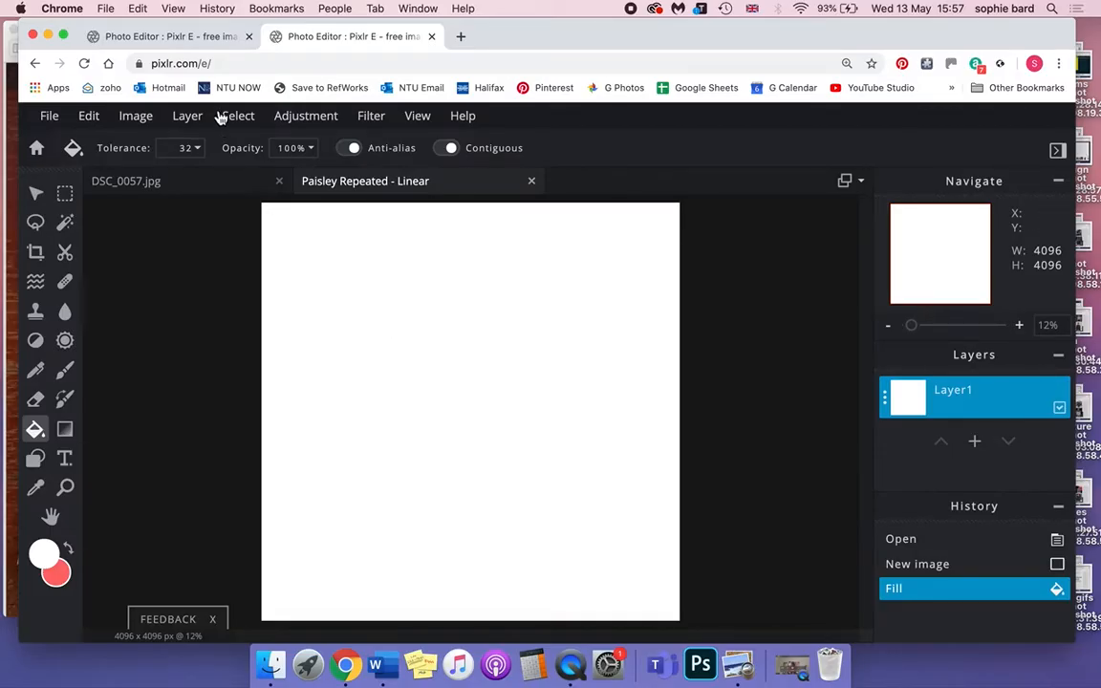
Copy a rectangular marquee selection of about 2380 x 2320 px around the painting in DSC_0057.jpg and return to the Paisley Repeated - Linear image.
{"action": "left_click", "coordinate": [167, 183]}
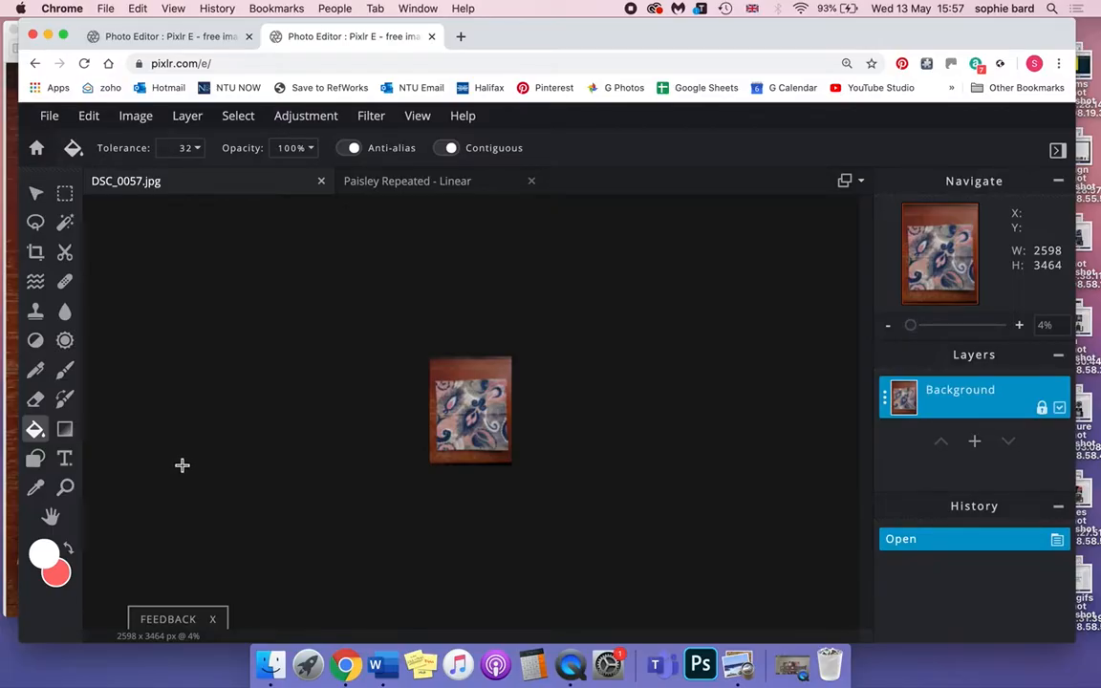
{"action": "scroll", "coordinate": [181, 465], "scroll_direction": "up", "scroll_amount": 5}
{"action": "scroll", "coordinate": [182, 465], "scroll_direction": "up", "scroll_amount": 3}
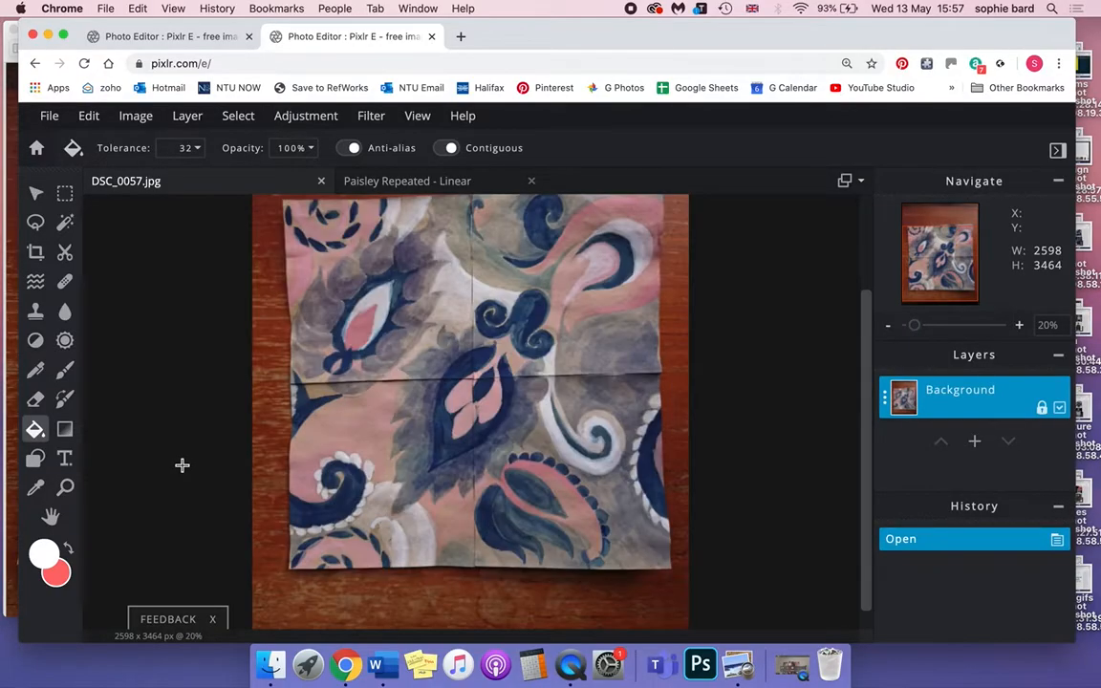
{"action": "scroll", "coordinate": [181, 465], "scroll_direction": "down", "scroll_amount": 3}
{"action": "scroll", "coordinate": [181, 465], "scroll_direction": "up", "scroll_amount": 3}
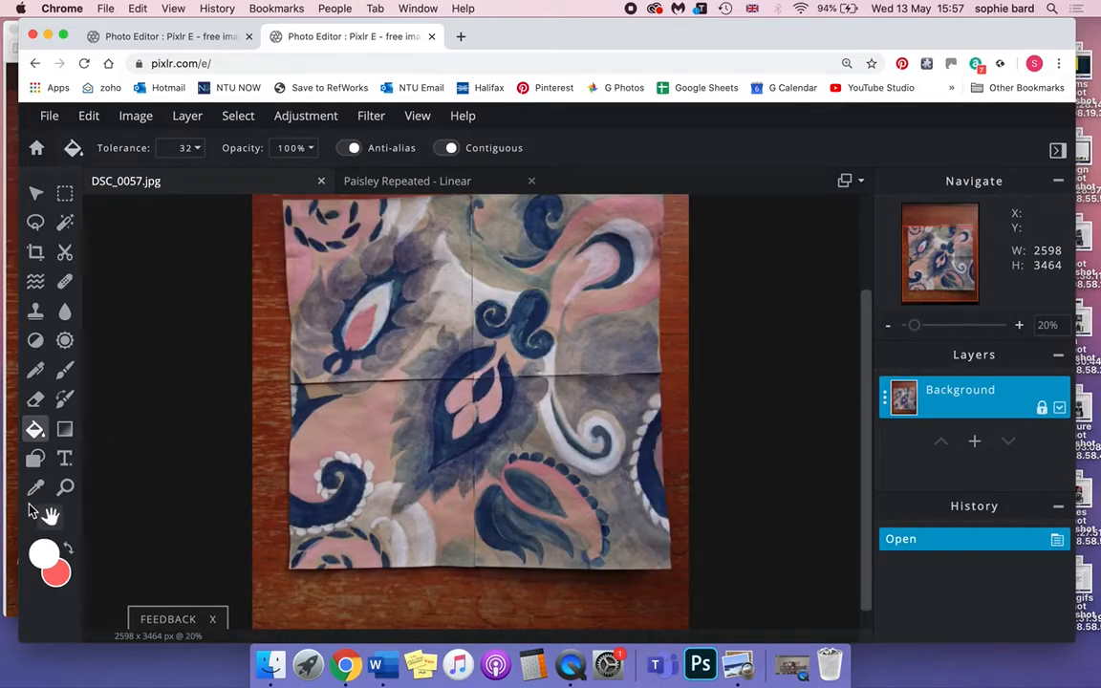
{"action": "left_click", "coordinate": [65, 487]}
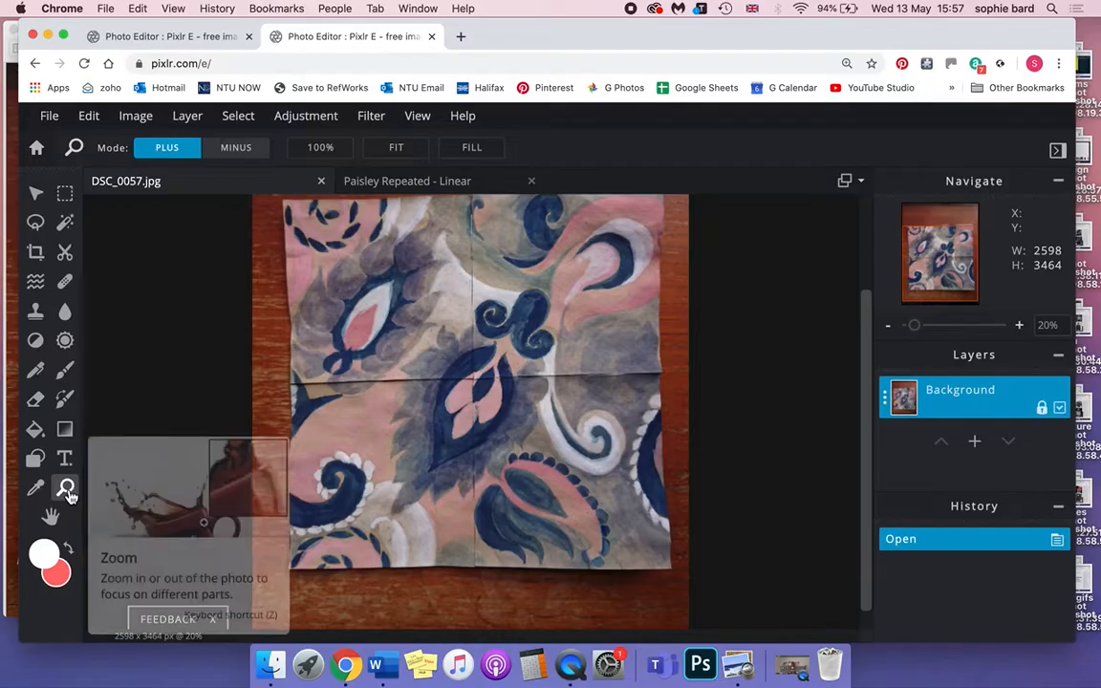
{"action": "left_click", "coordinate": [420, 336]}
{"action": "left_click", "coordinate": [236, 147]}
{"action": "left_click", "coordinate": [361, 403]}
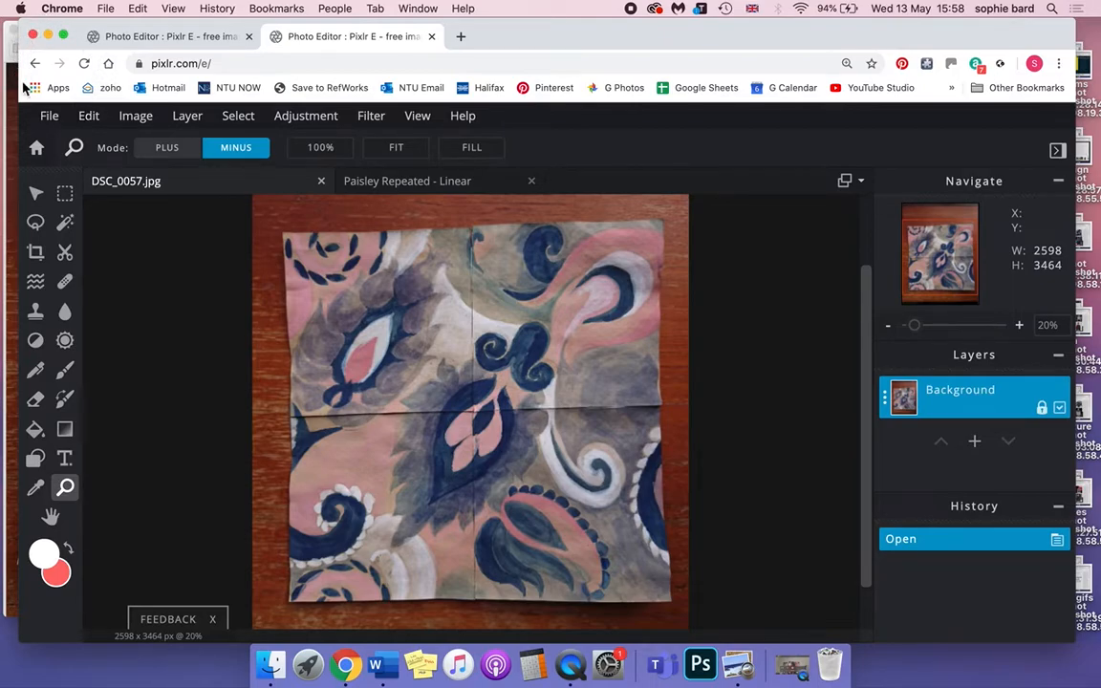
{"action": "left_click", "coordinate": [65, 195]}
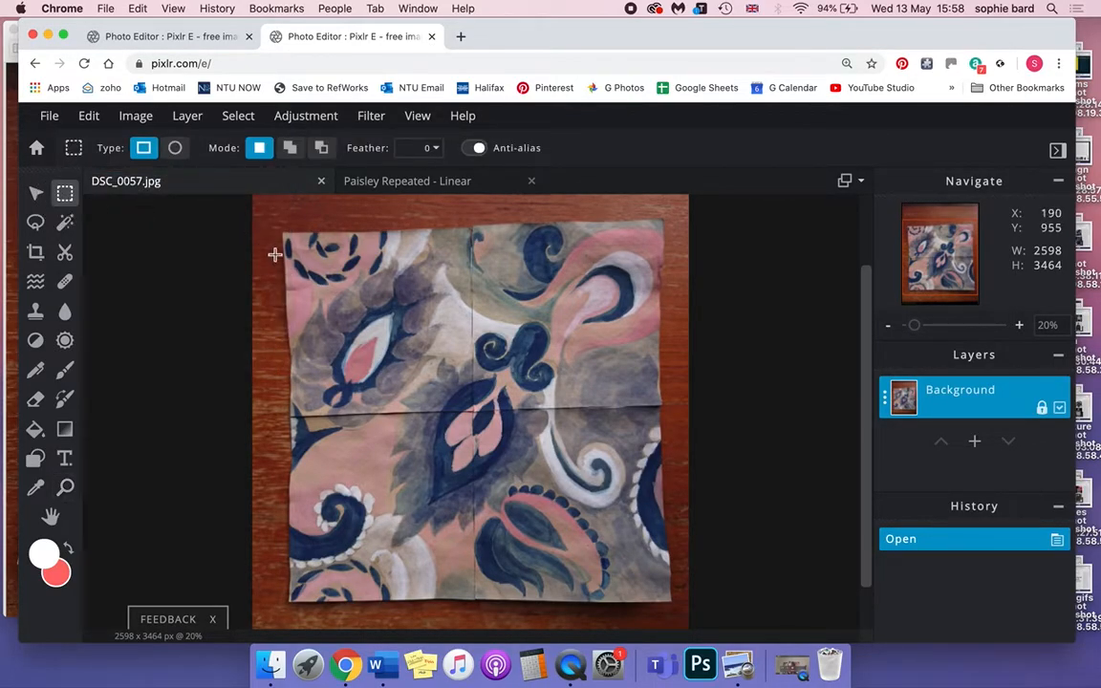
{"action": "left_click_drag", "start_coordinate": [276, 220], "coordinate": [681, 613]}
{"action": "left_click_drag", "start_coordinate": [688, 420], "coordinate": [688, 420]}
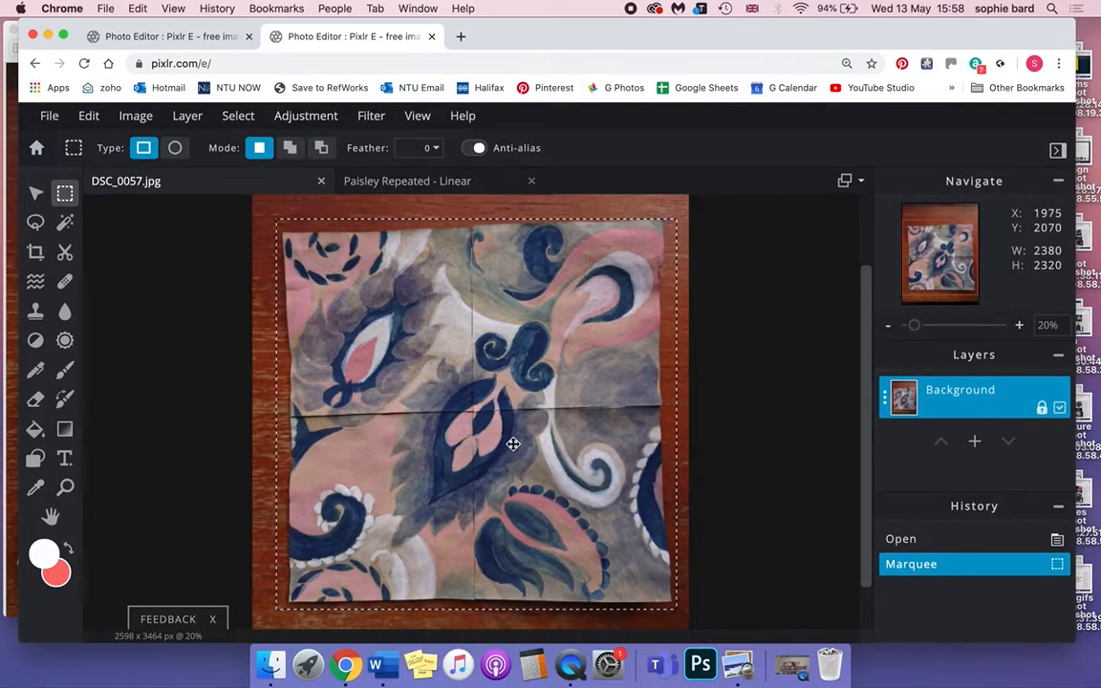
{"action": "left_click", "coordinate": [90, 120]}
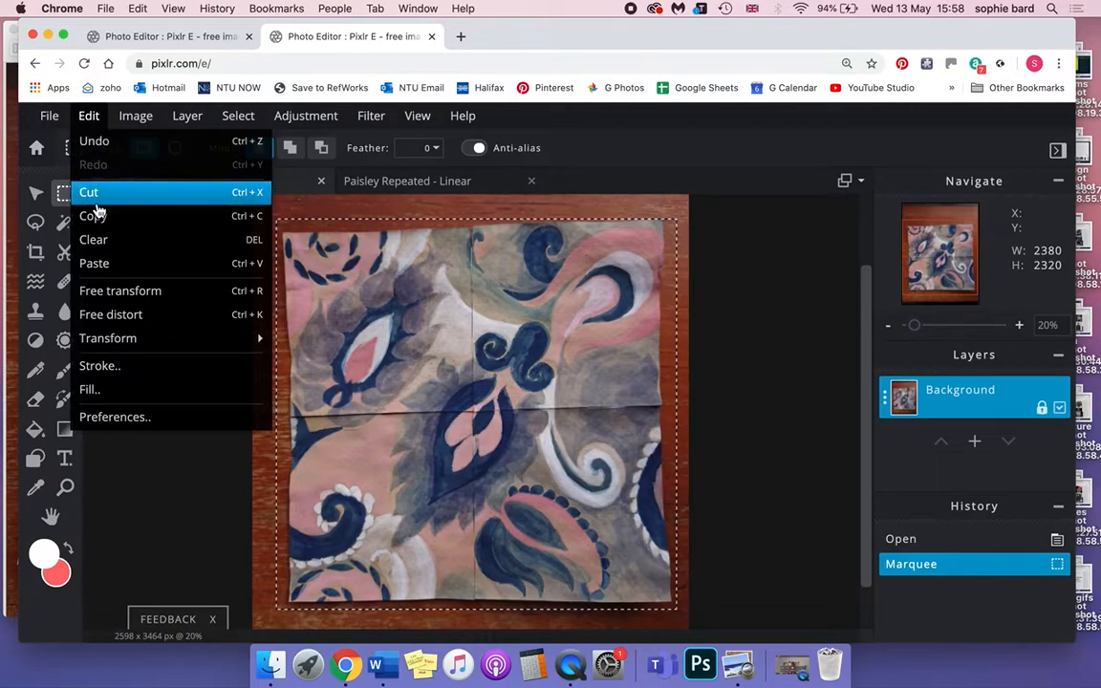
{"action": "left_click", "coordinate": [159, 217]}
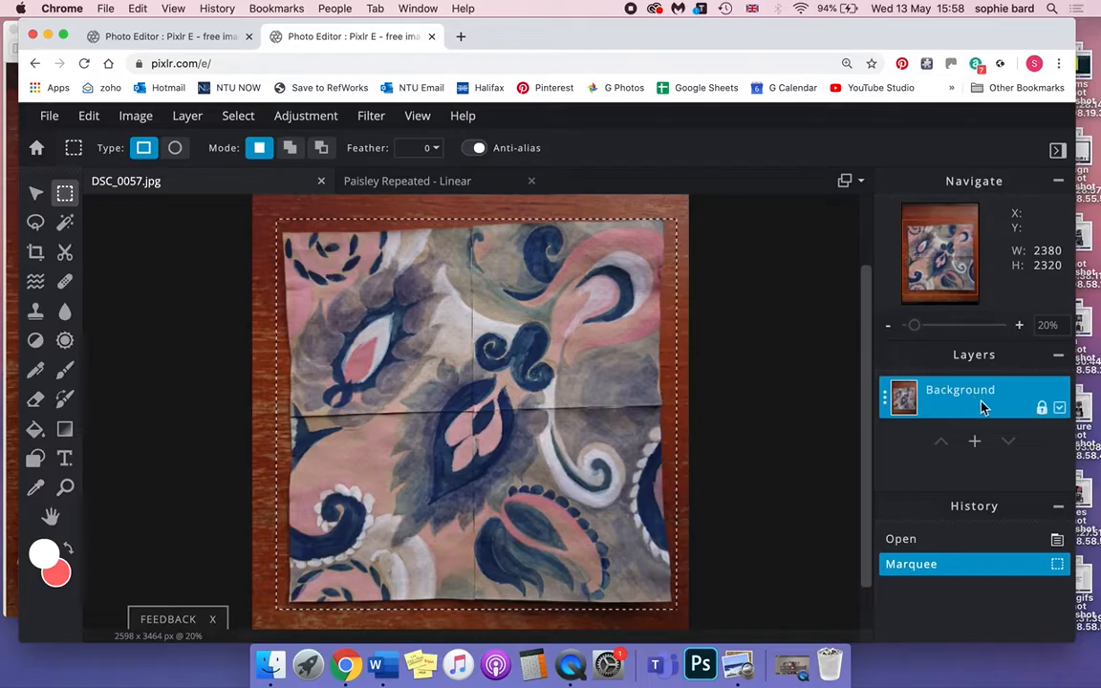
{"action": "left_click", "coordinate": [422, 184]}
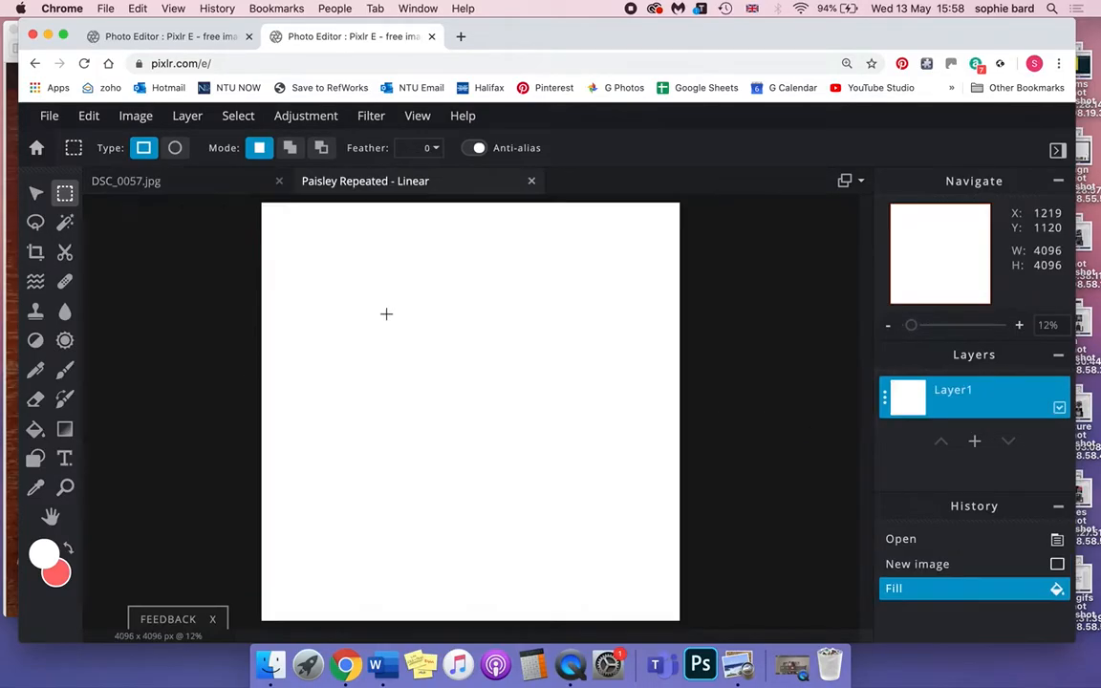
Paste the copied painting into Paisley Repeated - Linear and move it up to about 512 px left and 377 px top.
{"action": "left_click", "coordinate": [89, 117]}
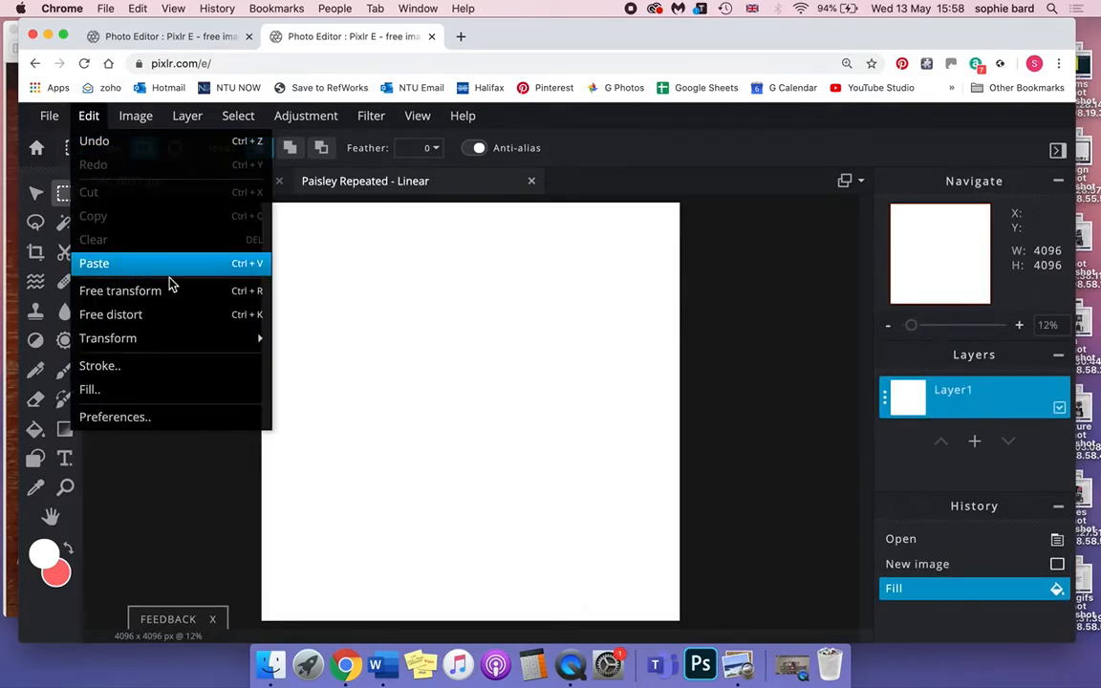
{"action": "key", "text": "super+v"}
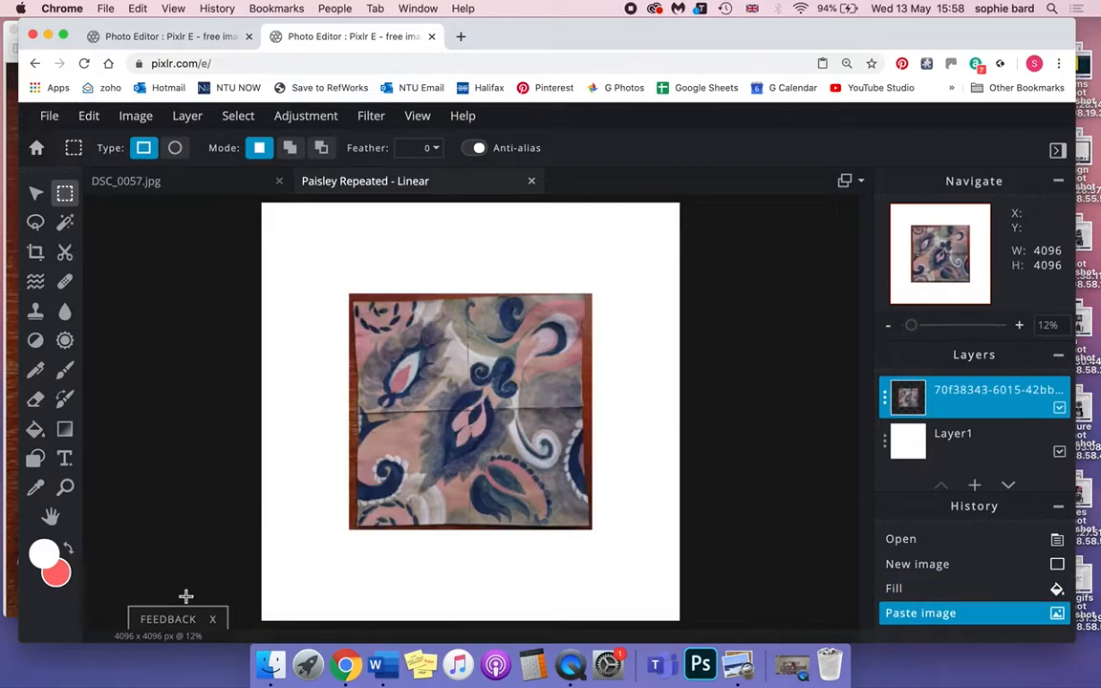
{"action": "left_click", "coordinate": [38, 197]}
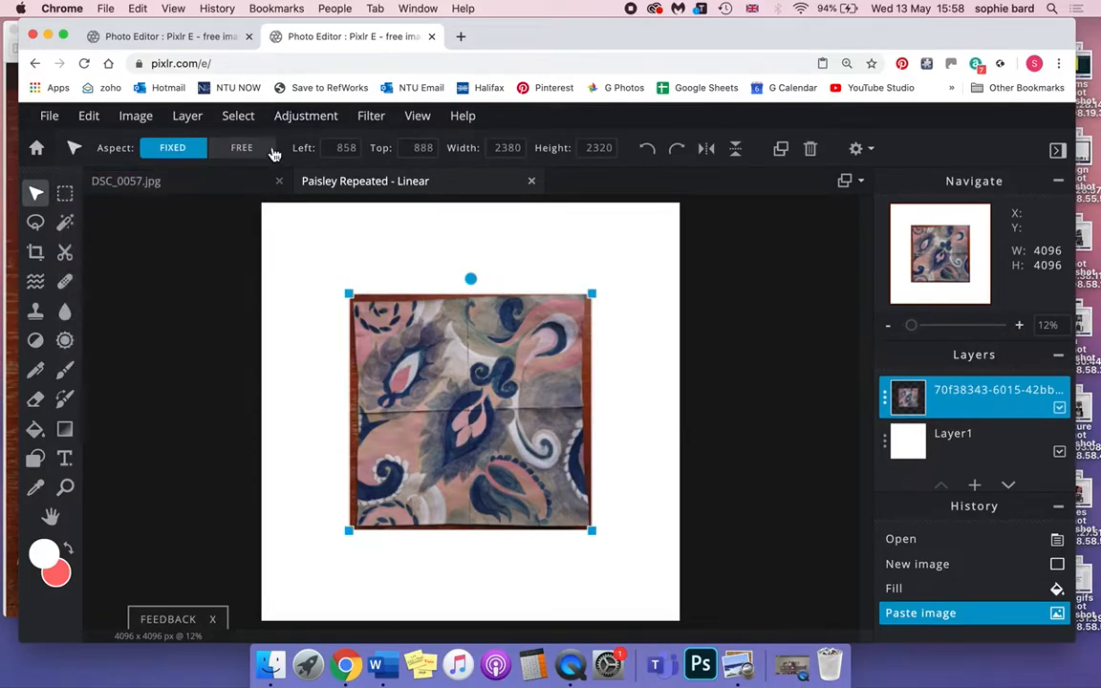
{"action": "left_click_drag", "start_coordinate": [494, 463], "coordinate": [459, 409]}
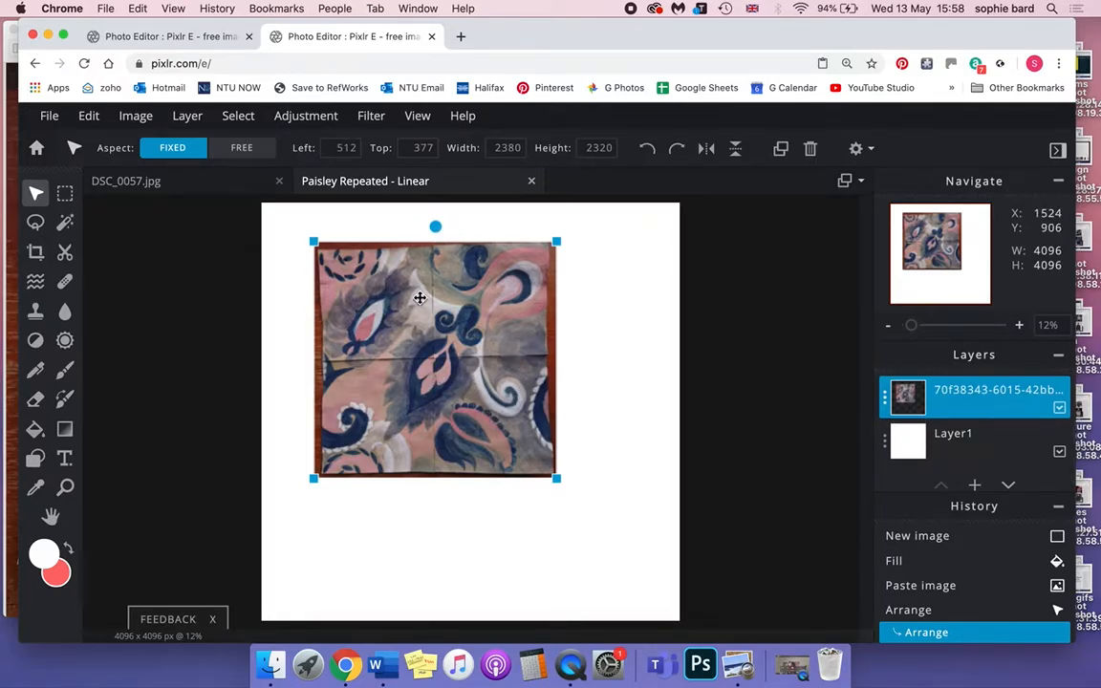
Set the pasted painting layer's transparency to 41 and lock its position.
{"action": "left_click", "coordinate": [887, 409]}
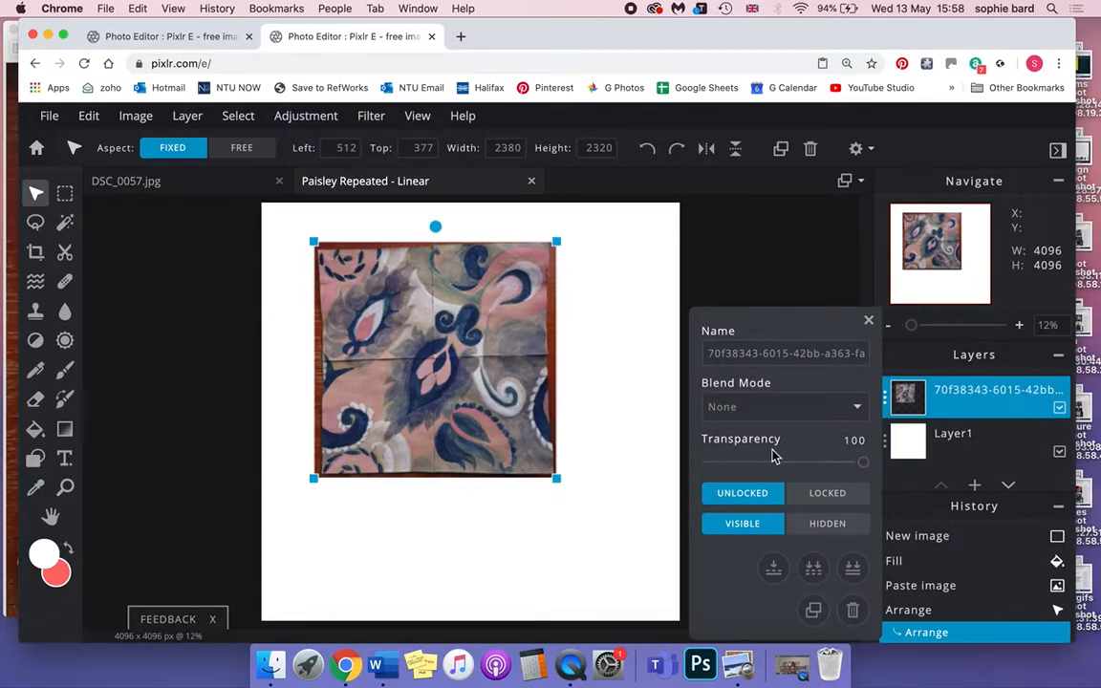
{"action": "left_click_drag", "start_coordinate": [864, 470], "coordinate": [772, 469]}
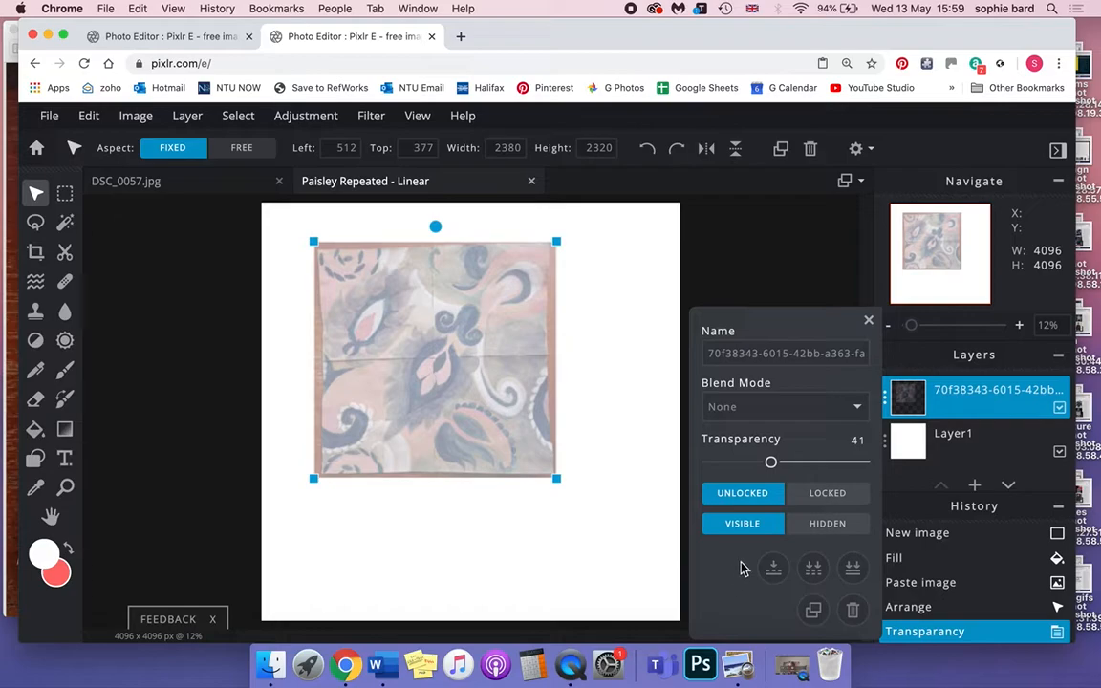
{"action": "left_click", "coordinate": [869, 323]}
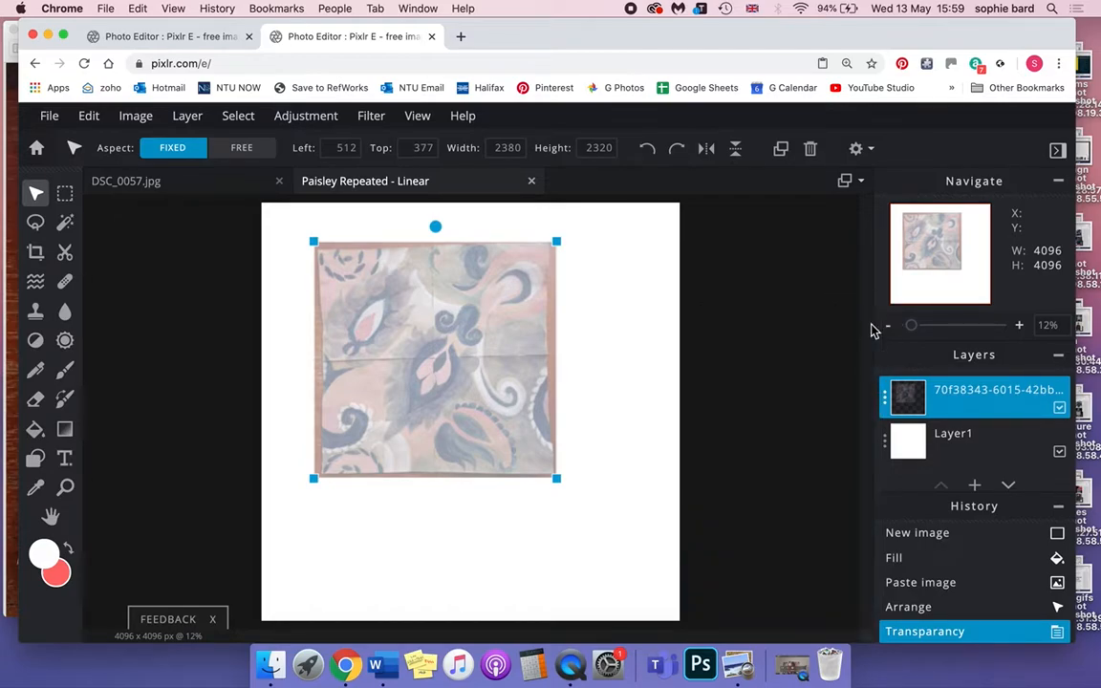
{"action": "left_click", "coordinate": [887, 399]}
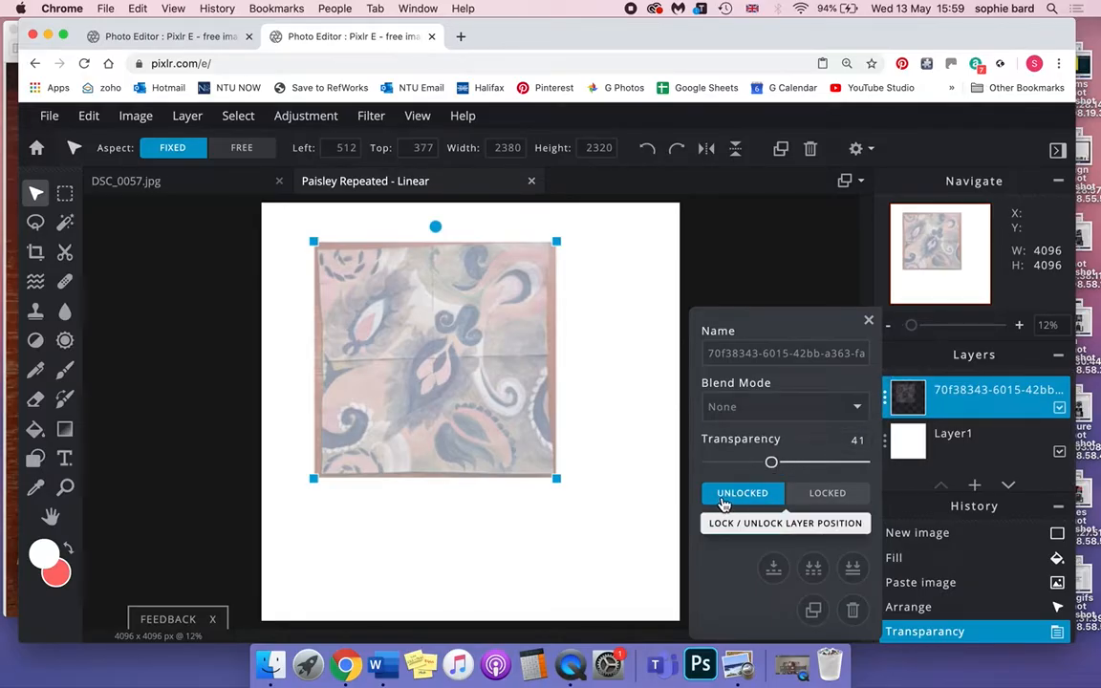
{"action": "left_click", "coordinate": [810, 494]}
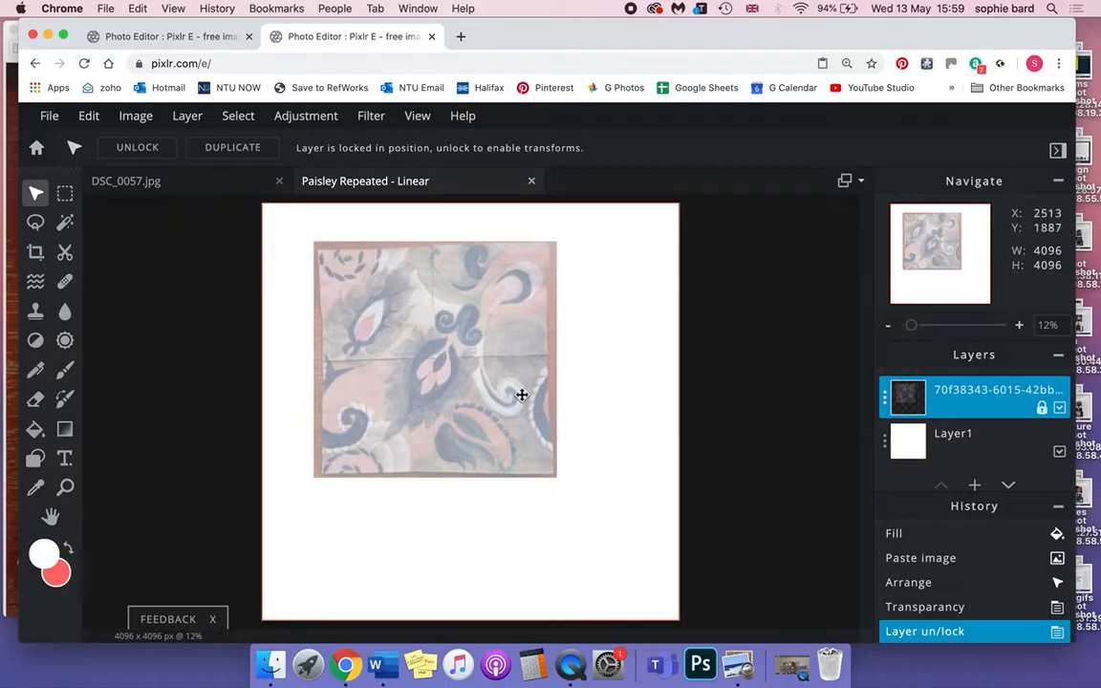
Examine the faded painting close up, ending on its upper-left flower motif at 50% zoom.
{"action": "scroll", "coordinate": [521, 396], "scroll_direction": "up", "scroll_amount": 5}
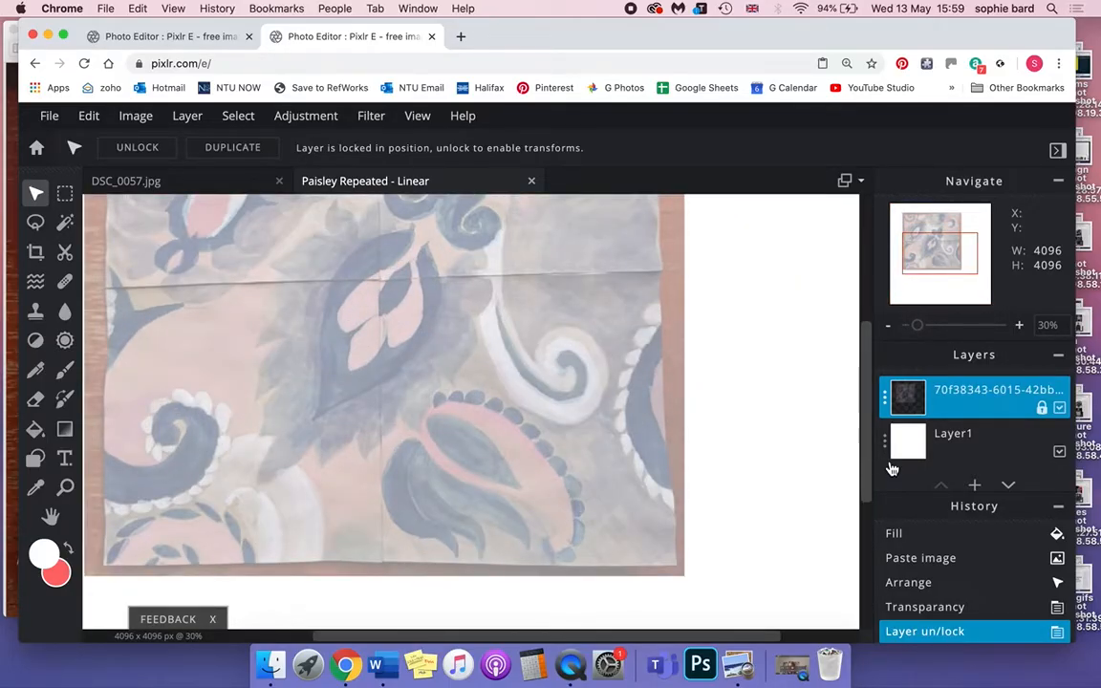
{"action": "left_click_drag", "start_coordinate": [866, 447], "coordinate": [857, 366]}
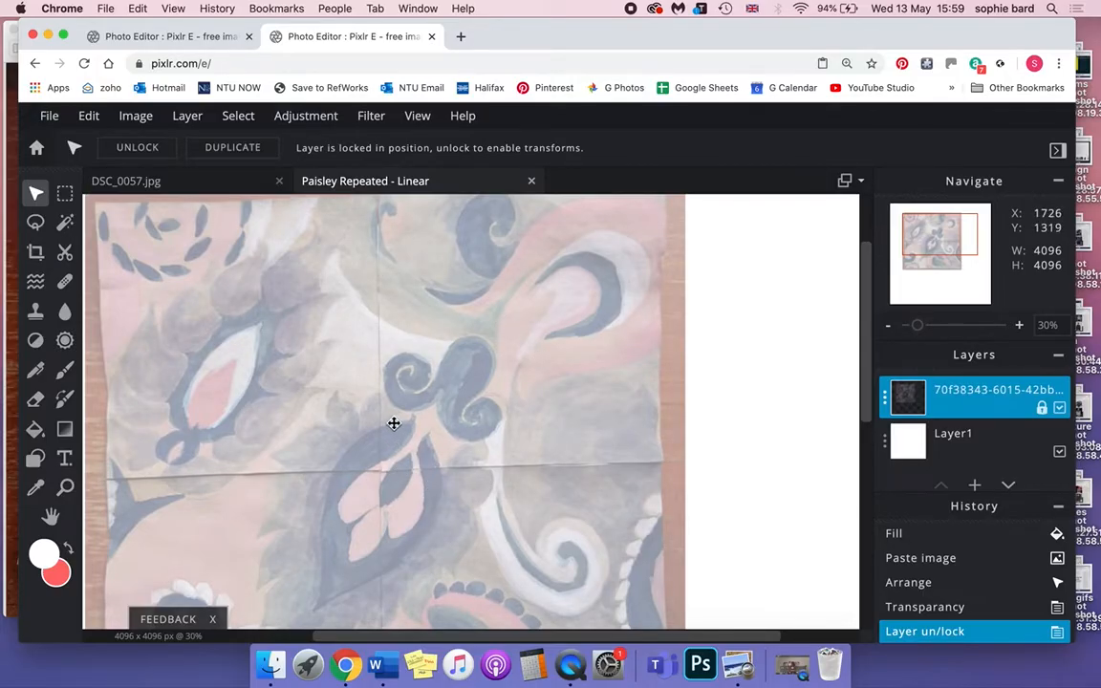
{"action": "key", "text": "space"}
{"action": "left_click_drag", "start_coordinate": [218, 450], "coordinate": [474, 547]}
{"action": "left_click_drag", "start_coordinate": [403, 494], "coordinate": [468, 367]}
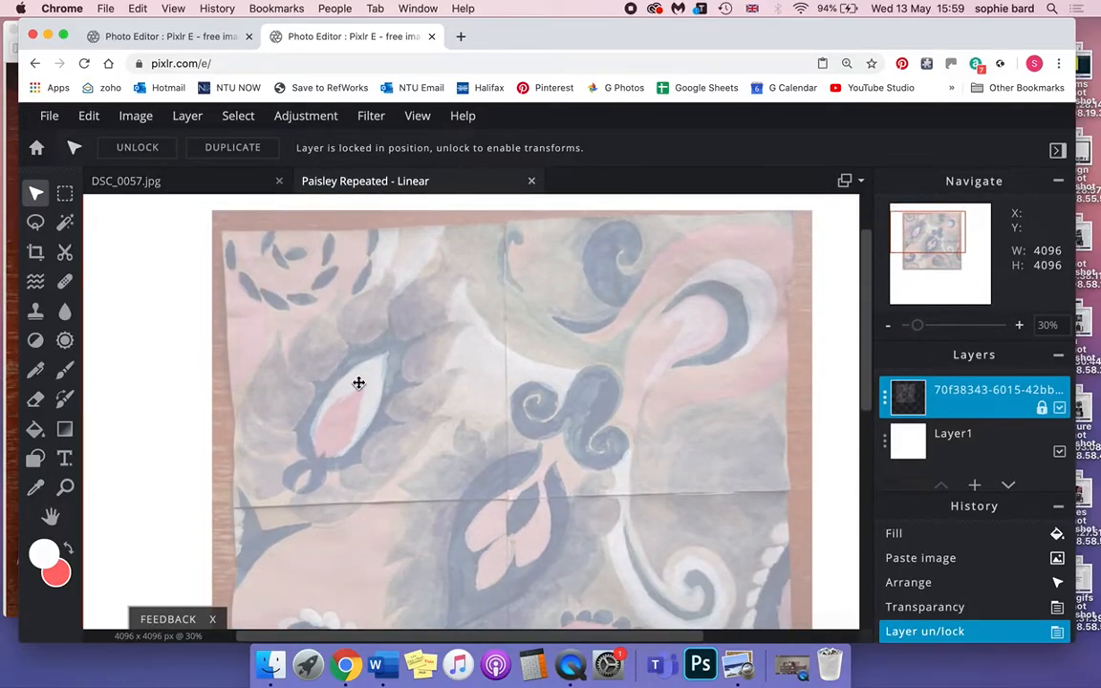
{"action": "scroll", "coordinate": [358, 383], "scroll_direction": "up", "scroll_amount": 1}
{"action": "scroll", "coordinate": [359, 383], "scroll_direction": "up", "scroll_amount": 1}
{"action": "left_click_drag", "start_coordinate": [290, 405], "coordinate": [415, 556]}
{"action": "left_click_drag", "start_coordinate": [420, 435], "coordinate": [438, 479]}
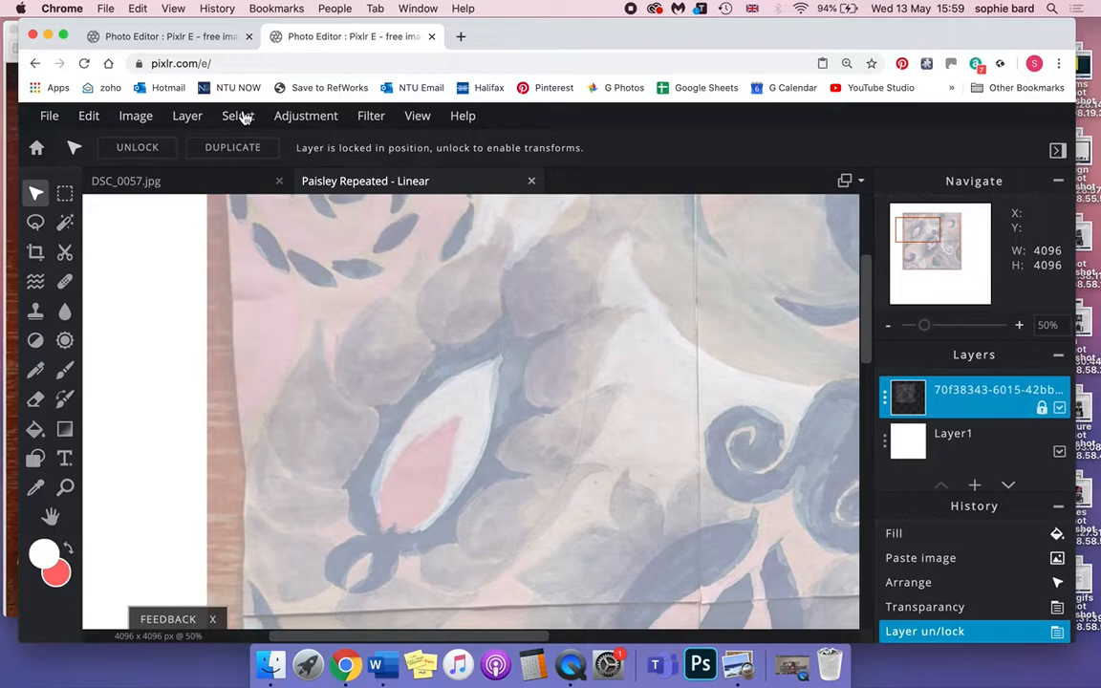
Review the partly traced flower in Paisley repeated - linear.pxd from the other Pixlr E session, toggling New layer 4's visibility off and on.
{"action": "left_click", "coordinate": [188, 40]}
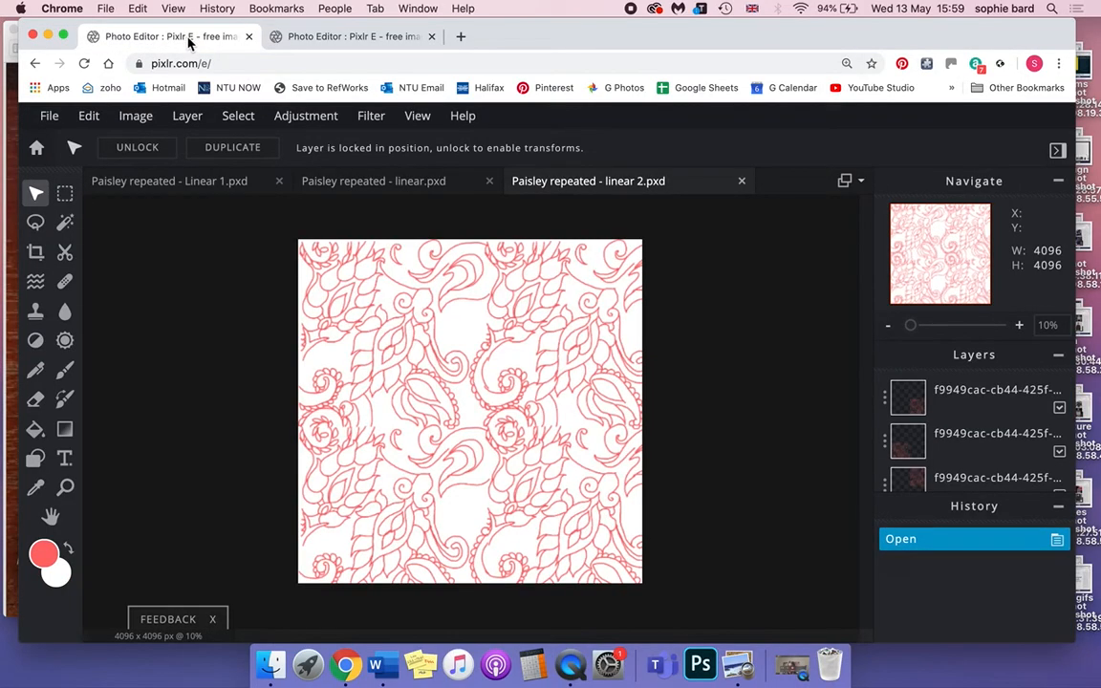
{"action": "left_click", "coordinate": [212, 186]}
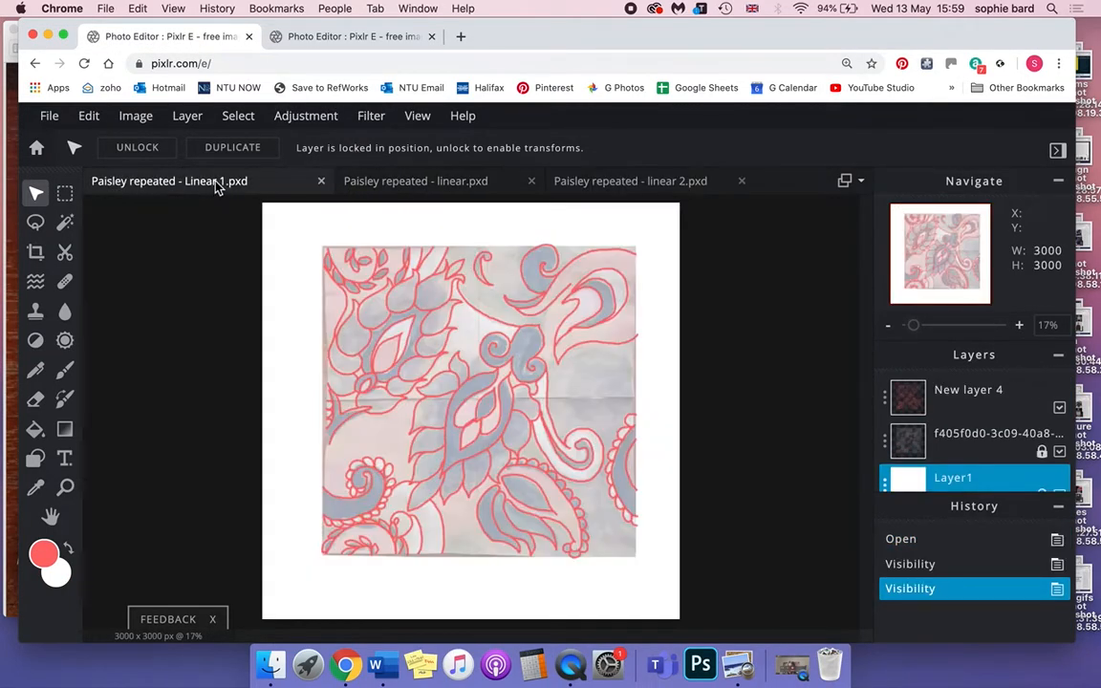
{"action": "left_click", "coordinate": [447, 188]}
{"action": "scroll", "coordinate": [442, 256], "scroll_direction": "up", "scroll_amount": 3}
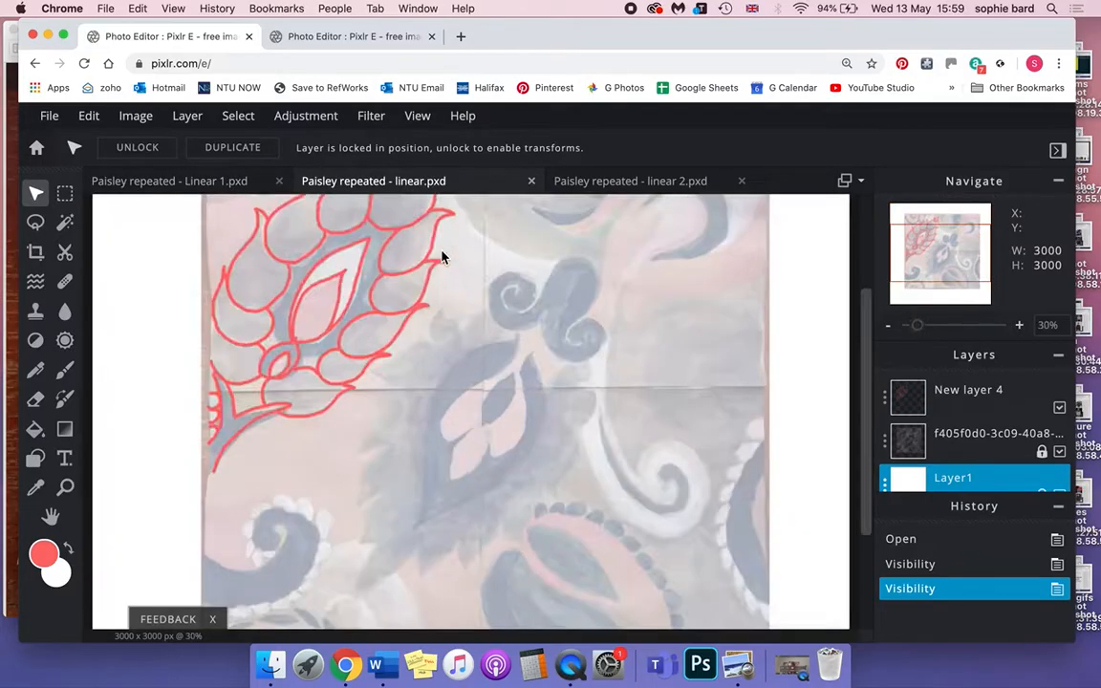
{"action": "scroll", "coordinate": [356, 417], "scroll_direction": "up", "scroll_amount": 3}
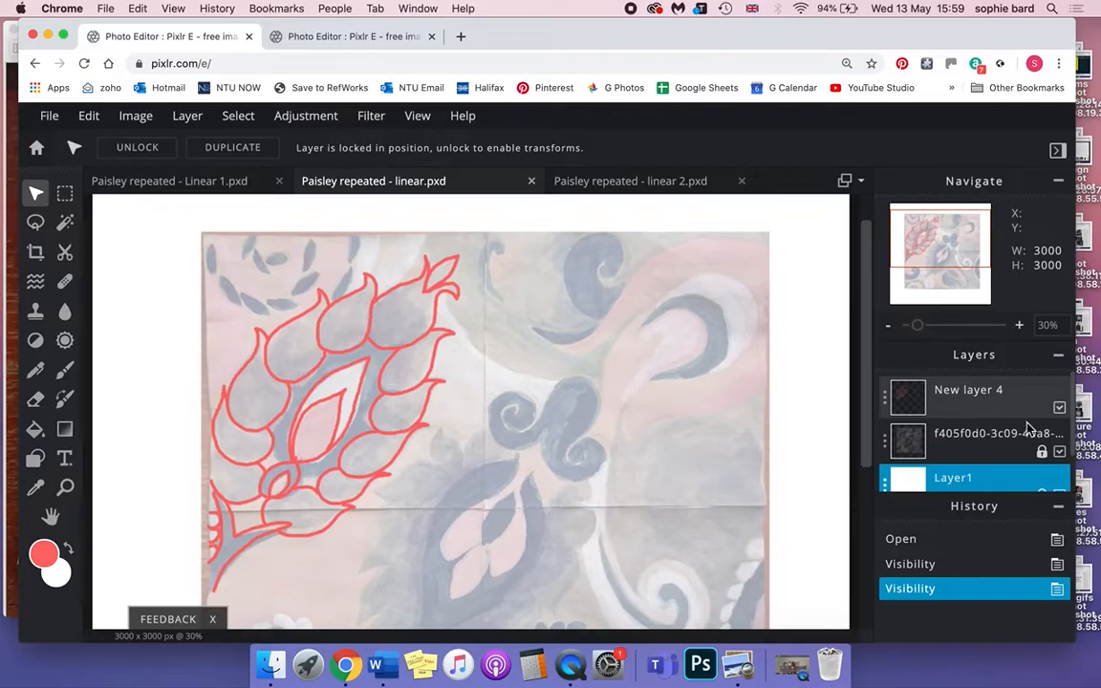
{"action": "left_click", "coordinate": [1059, 407]}
{"action": "left_click", "coordinate": [1058, 407]}
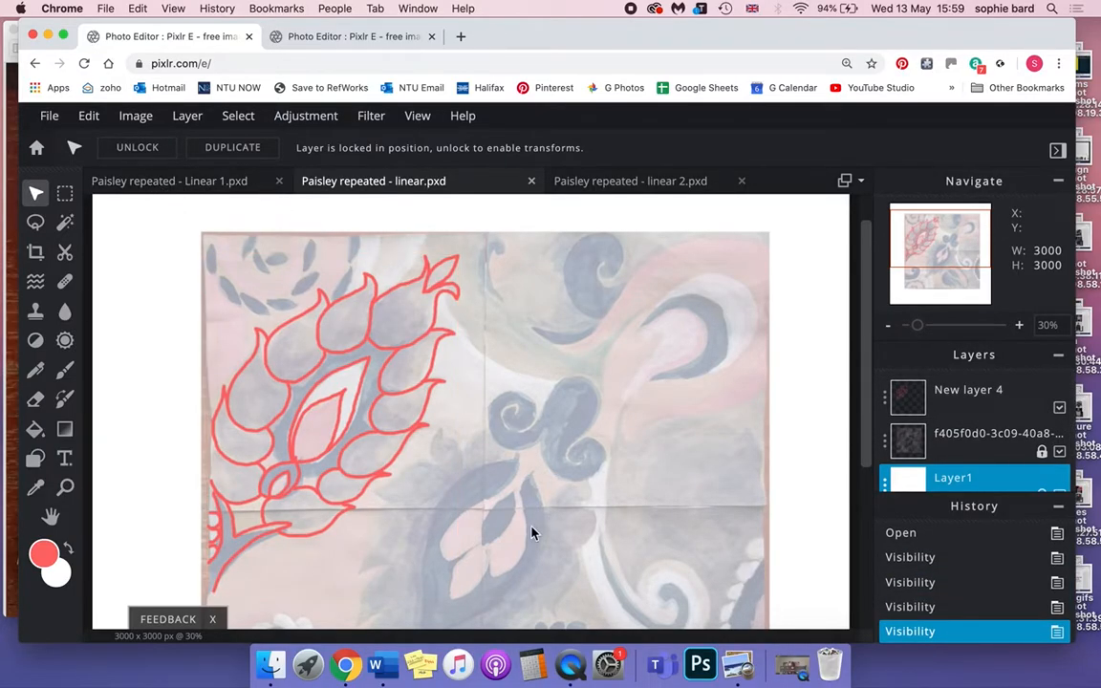
{"action": "scroll", "coordinate": [530, 530], "scroll_direction": "down", "scroll_amount": 2}
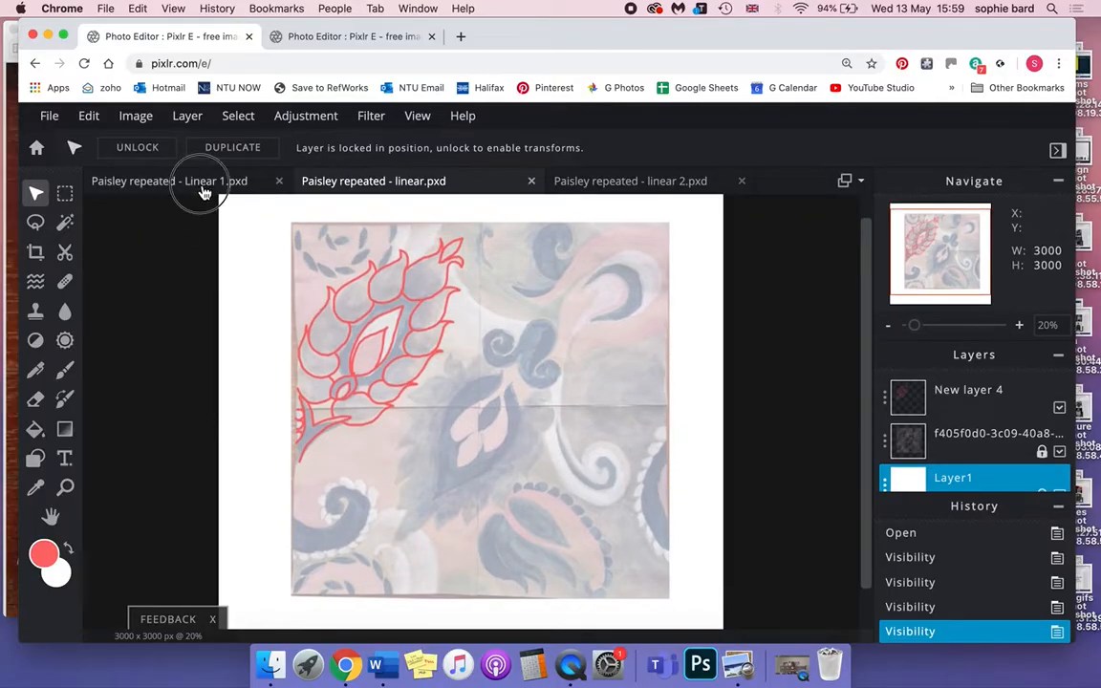
Inspect the fully traced painting in Paisley repeated - Linear 1.pxd and return to the Paisley Repeated - Linear image.
{"action": "left_click", "coordinate": [203, 182]}
{"action": "scroll", "coordinate": [484, 398], "scroll_direction": "up", "scroll_amount": 3}
{"action": "scroll", "coordinate": [481, 394], "scroll_direction": "down", "scroll_amount": 2}
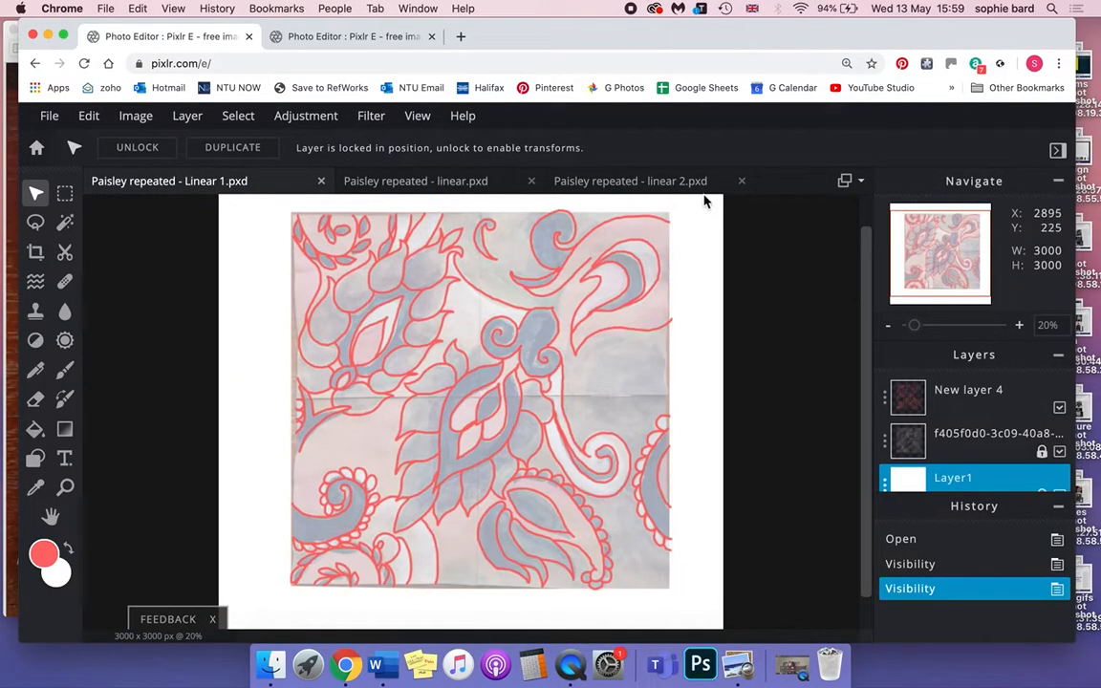
{"action": "left_click", "coordinate": [358, 37]}
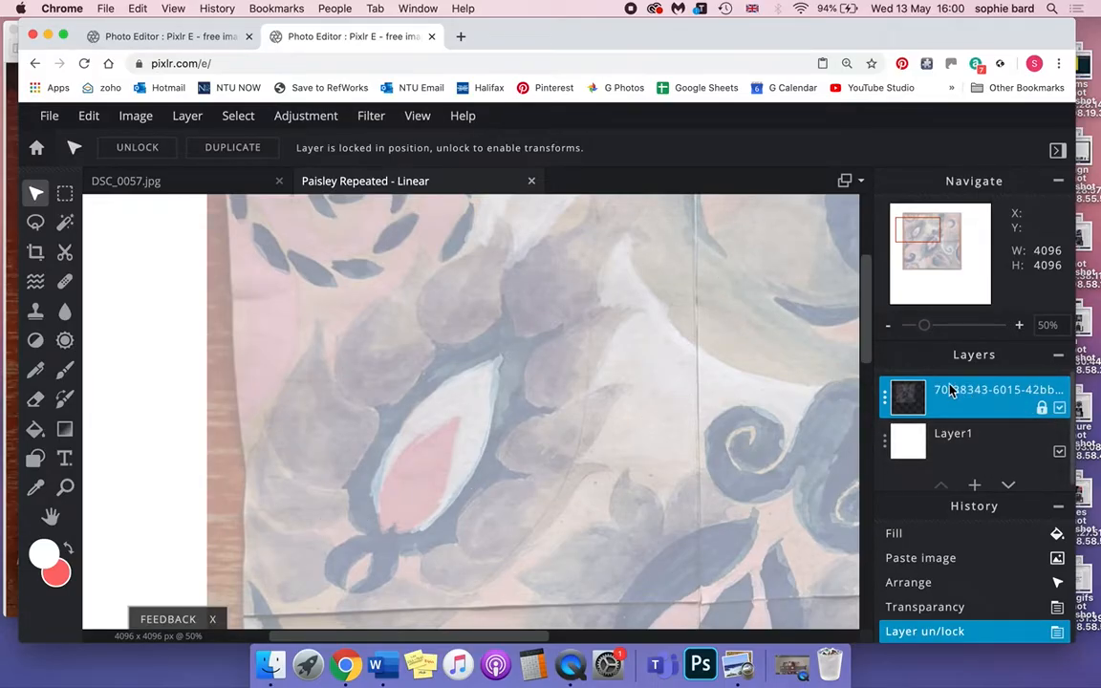
Add an empty layer above the painting, with the history collapsed, and swap the colours so that red #FE6C6C is the foreground.
{"action": "left_click", "coordinate": [975, 486]}
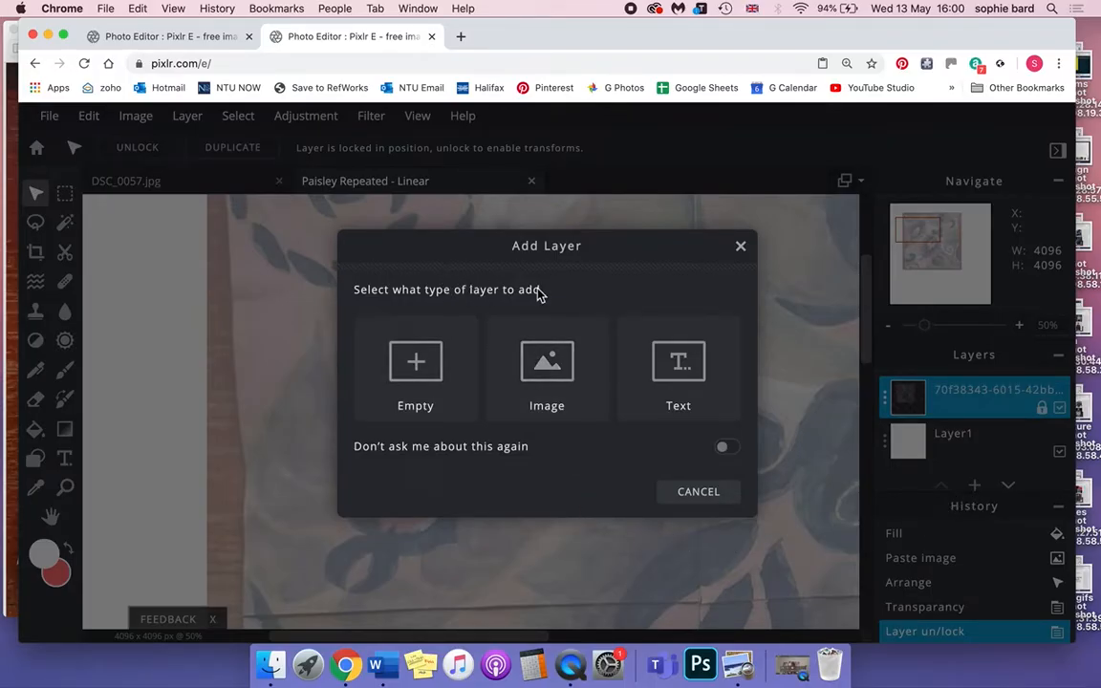
{"action": "left_click", "coordinate": [418, 398]}
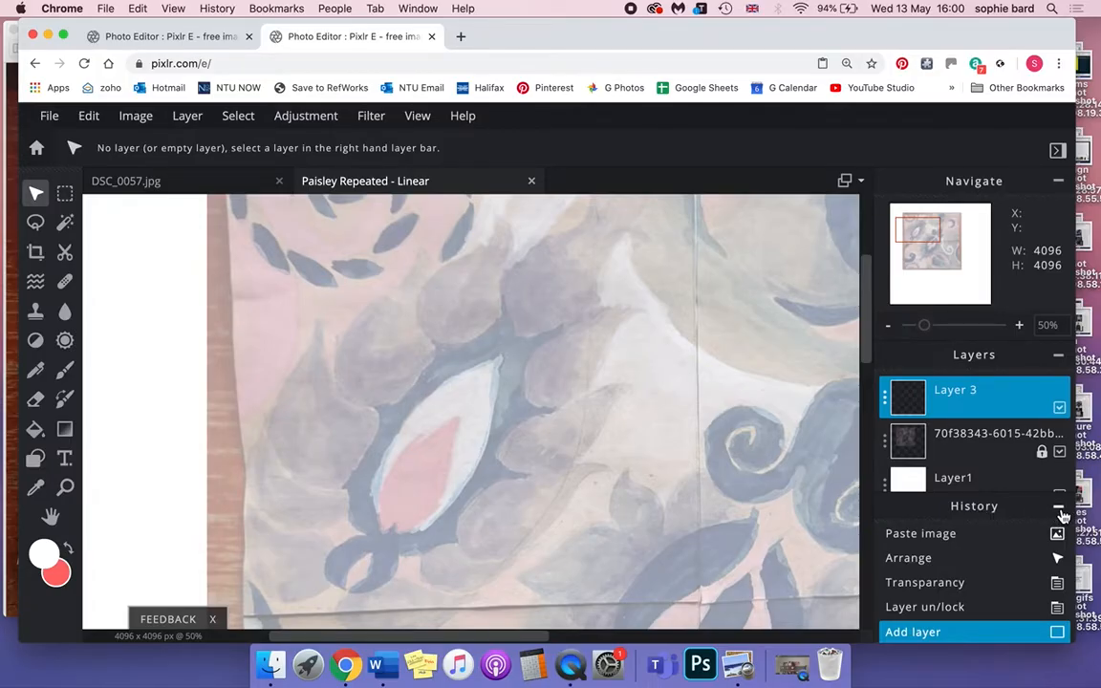
{"action": "left_click", "coordinate": [1060, 509]}
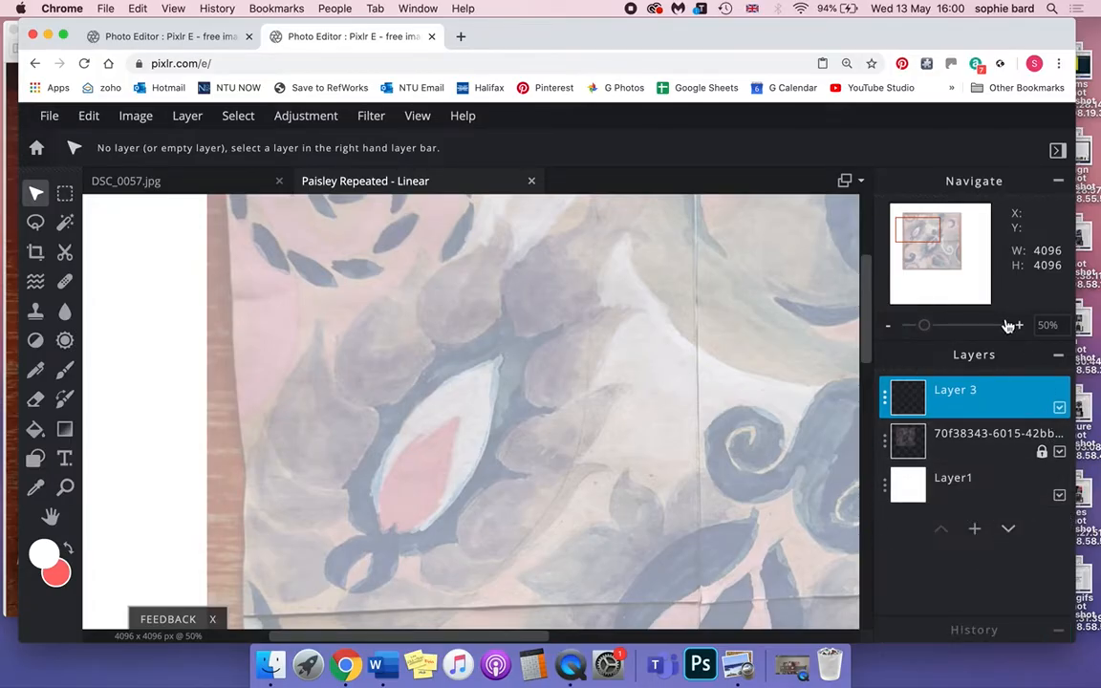
{"action": "left_click", "coordinate": [67, 548]}
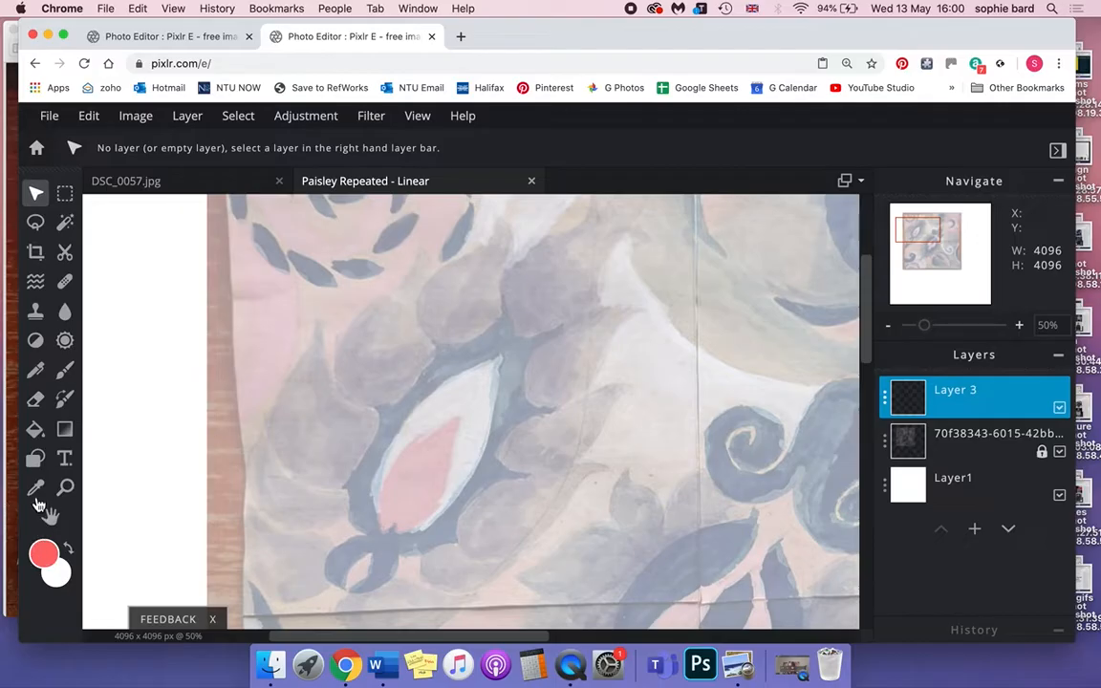
{"action": "left_click", "coordinate": [43, 554]}
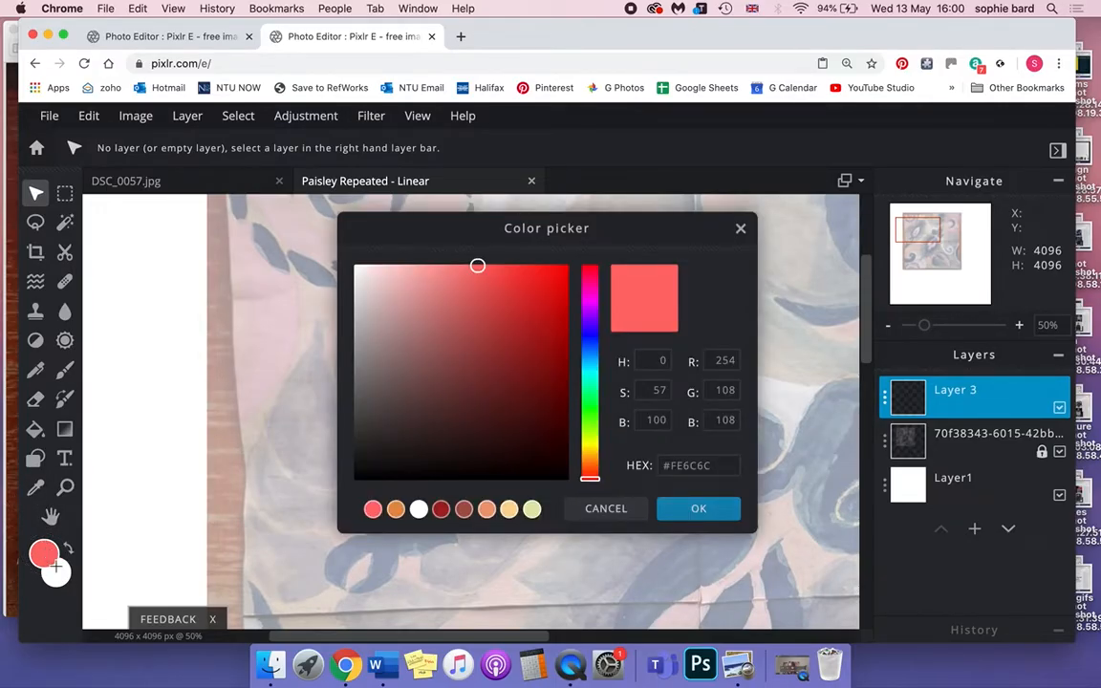
{"action": "mouse_move", "coordinate": [589, 470]}
{"action": "left_mouse_down"}
{"action": "mouse_move", "coordinate": [589, 313]}
{"action": "mouse_move", "coordinate": [589, 465]}
{"action": "left_mouse_up"}
{"action": "left_click", "coordinate": [389, 302]}
{"action": "left_click_drag", "start_coordinate": [459, 266], "coordinate": [459, 273]}
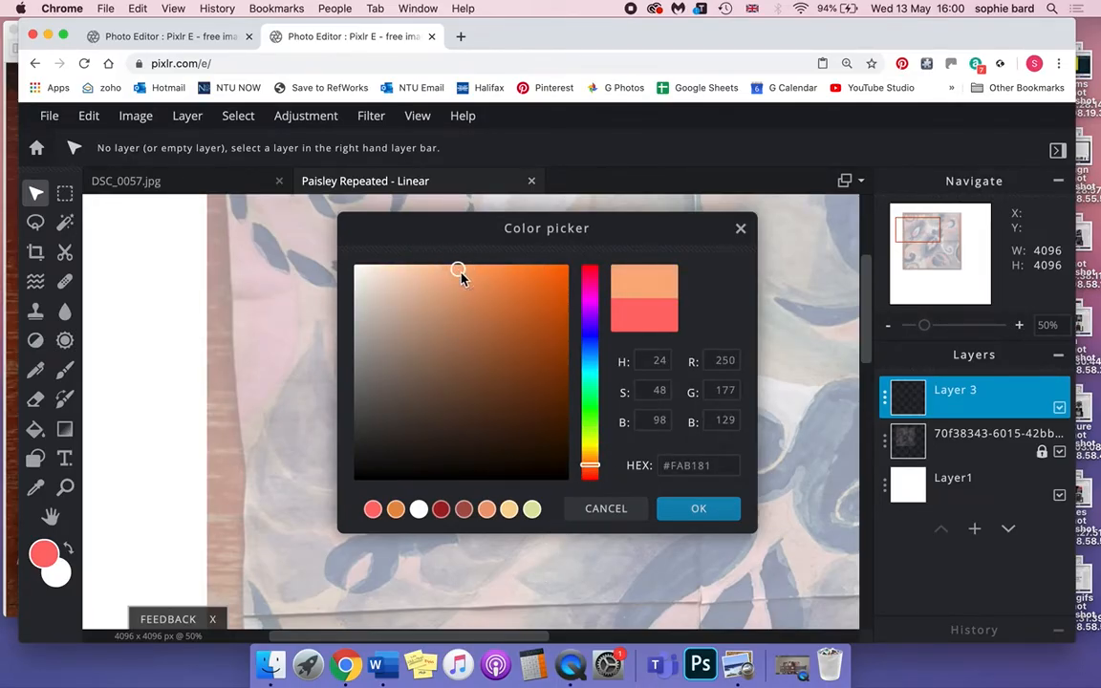
{"action": "left_click", "coordinate": [600, 510]}
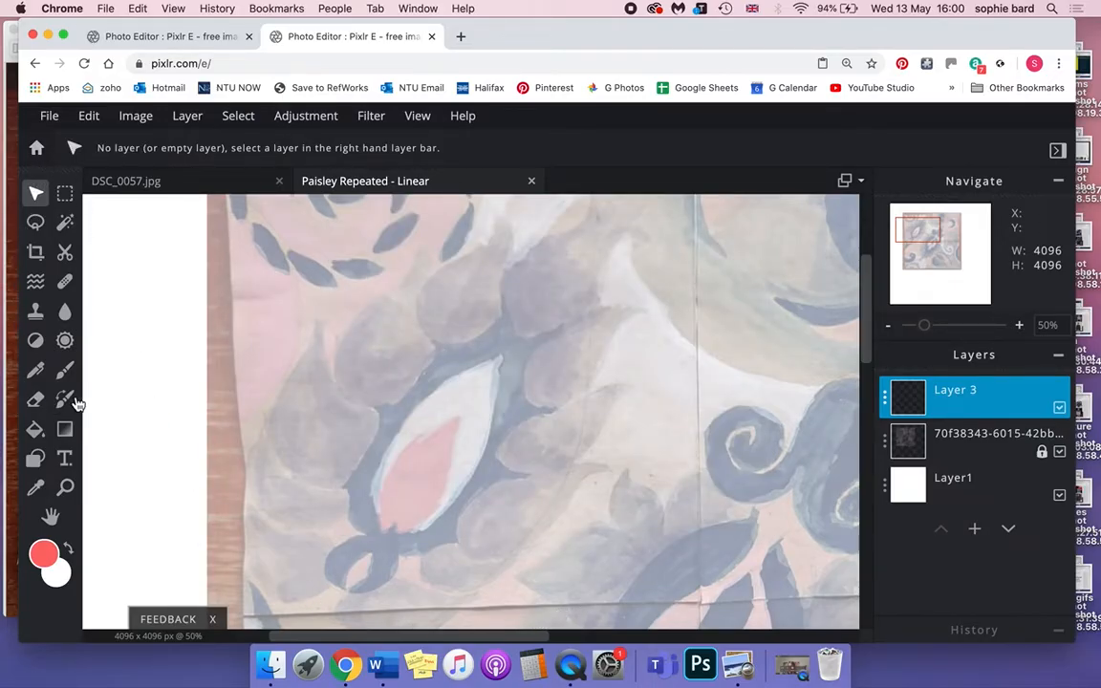
Activate the Brush tool, paint a short red test stroke in the white margin beside the painting, and undo it.
{"action": "left_click", "coordinate": [64, 370]}
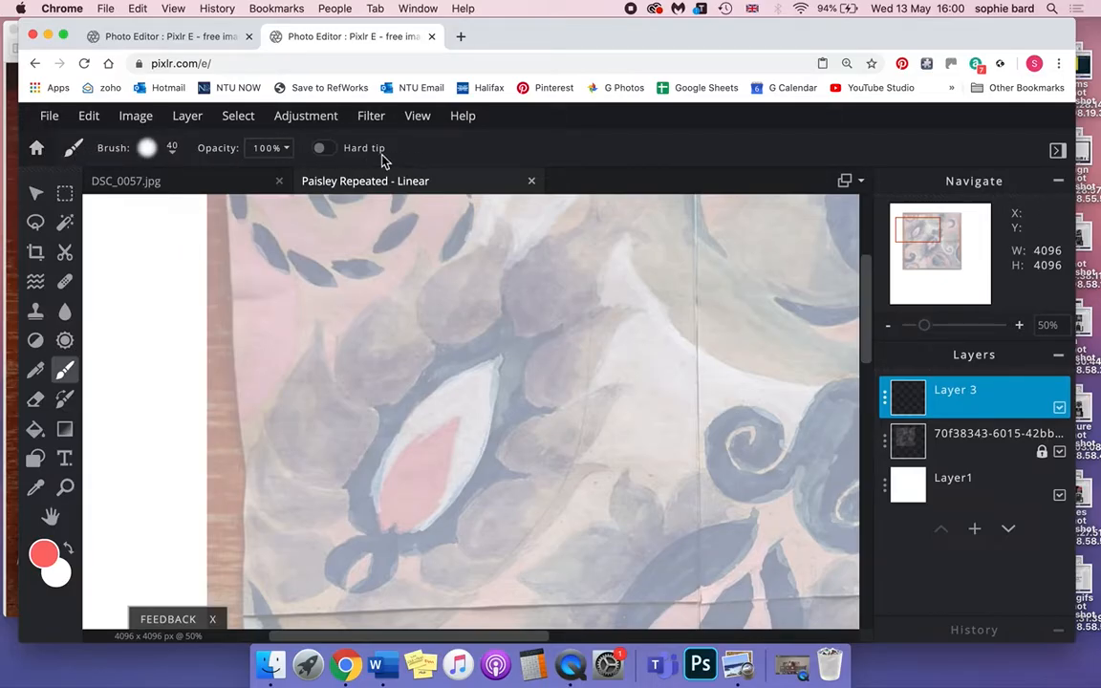
{"action": "mouse_move", "coordinate": [164, 310]}
{"action": "left_mouse_down"}
{"action": "mouse_move", "coordinate": [173, 377]}
{"action": "mouse_move", "coordinate": [162, 417]}
{"action": "left_mouse_up"}
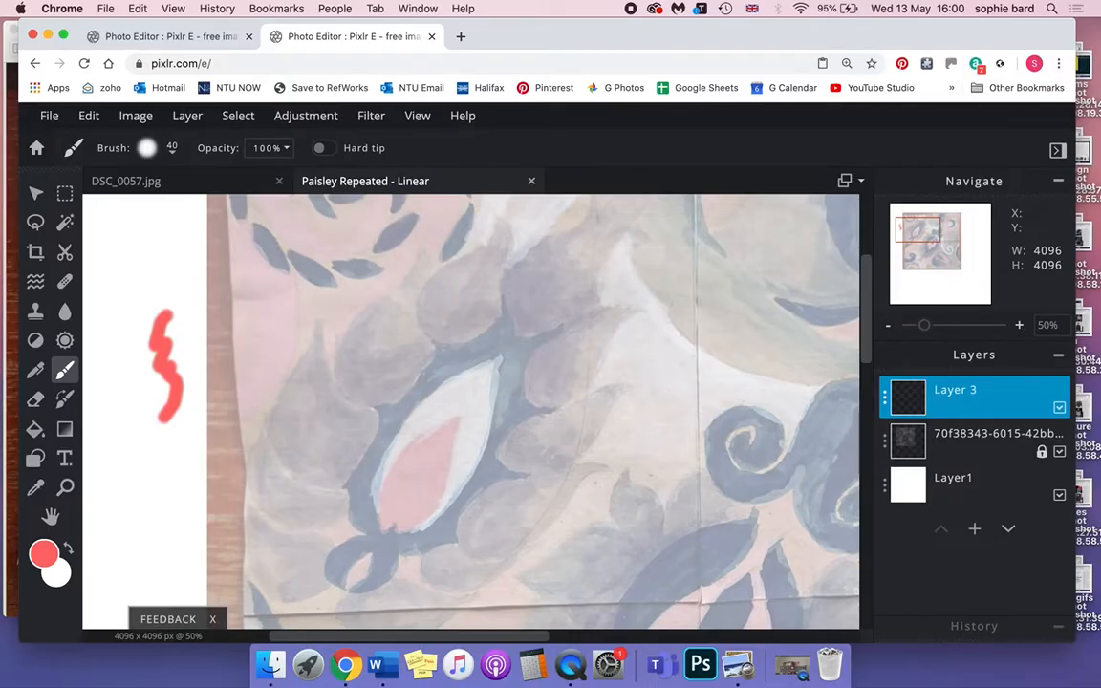
{"action": "left_click", "coordinate": [96, 122]}
{"action": "left_click", "coordinate": [134, 143]}
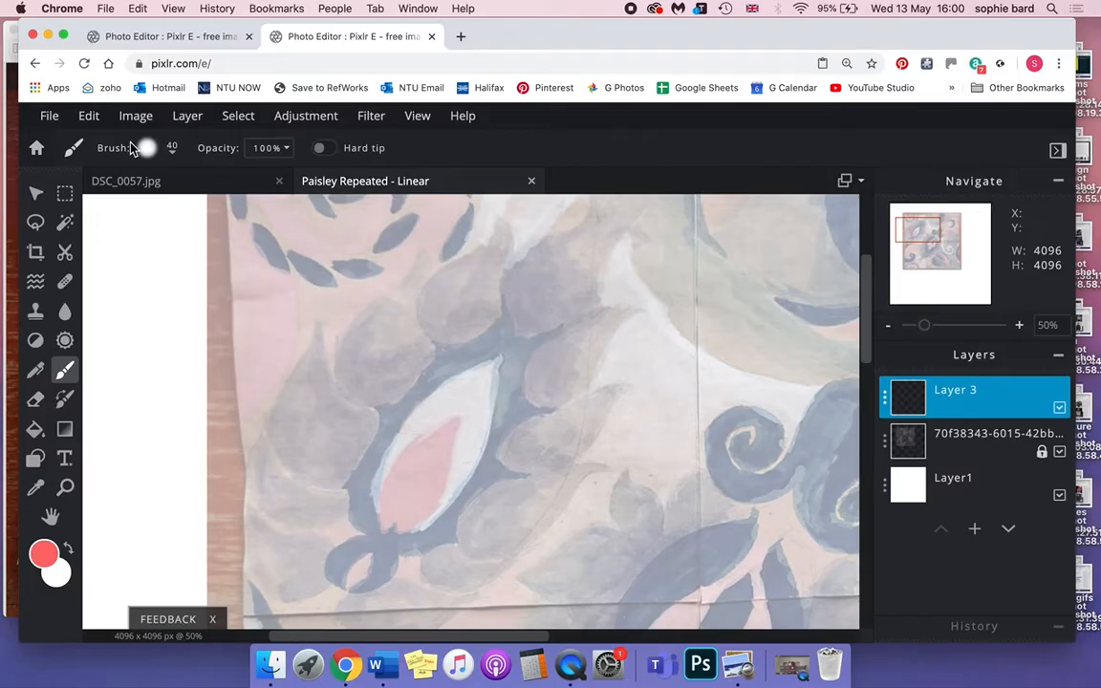
Set the brush to a size of 19 px with 26% softness for tracing the painting.
{"action": "key", "text": "super+plus"}
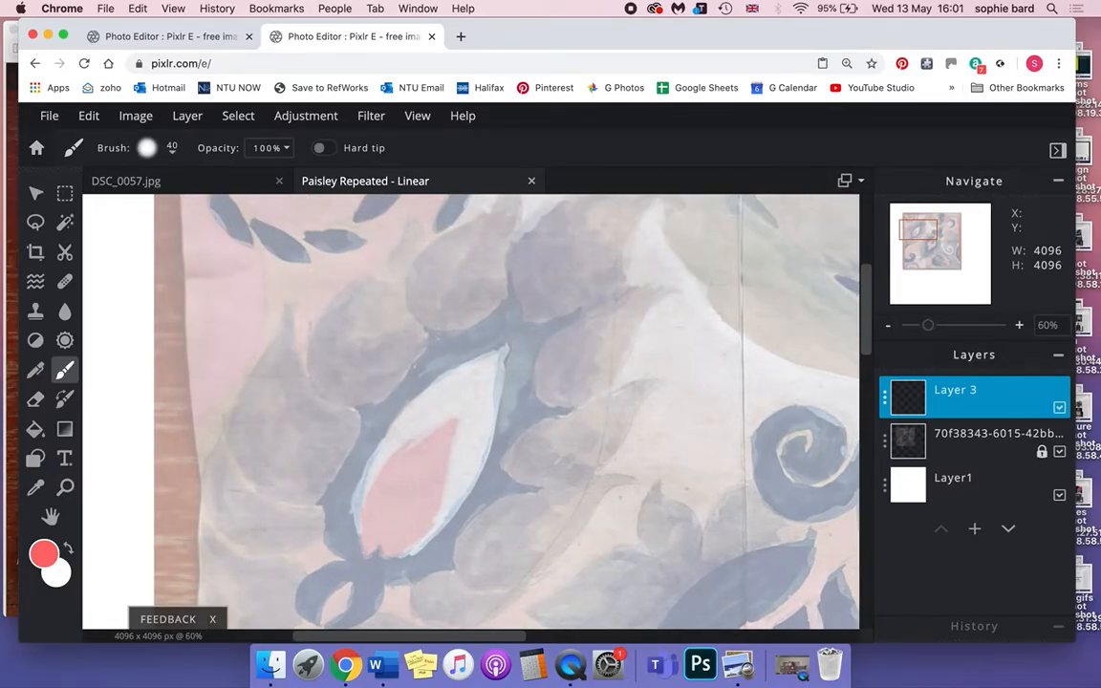
{"action": "key", "text": "super+plus"}
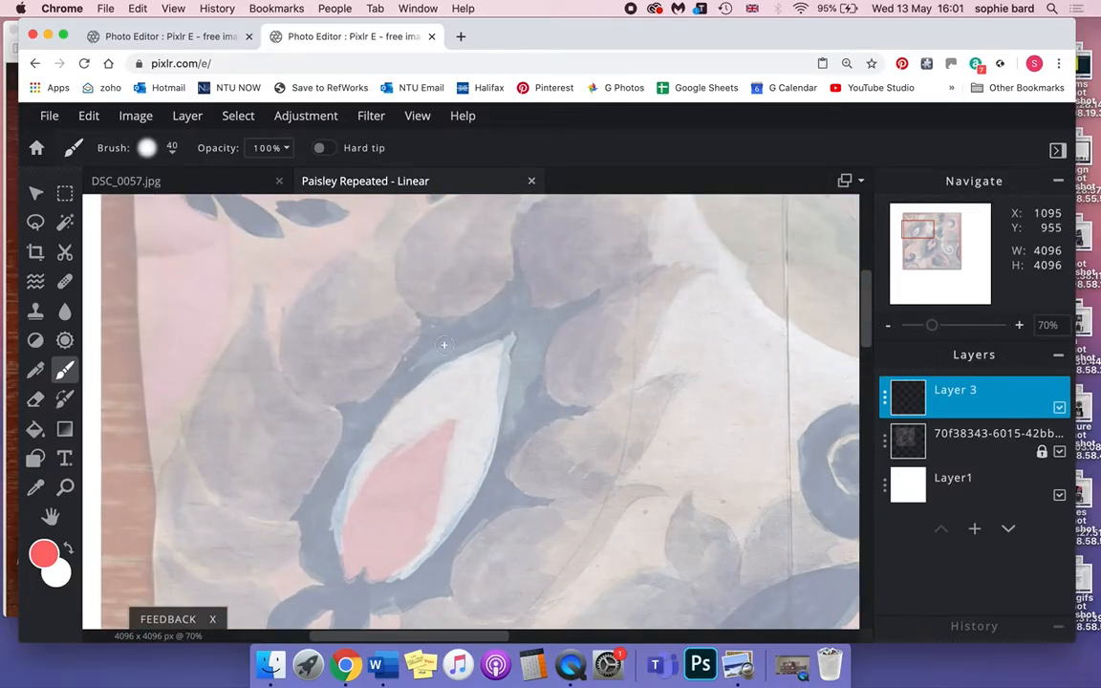
{"action": "left_click", "coordinate": [148, 153]}
{"action": "left_click", "coordinate": [170, 153]}
{"action": "left_click", "coordinate": [174, 156]}
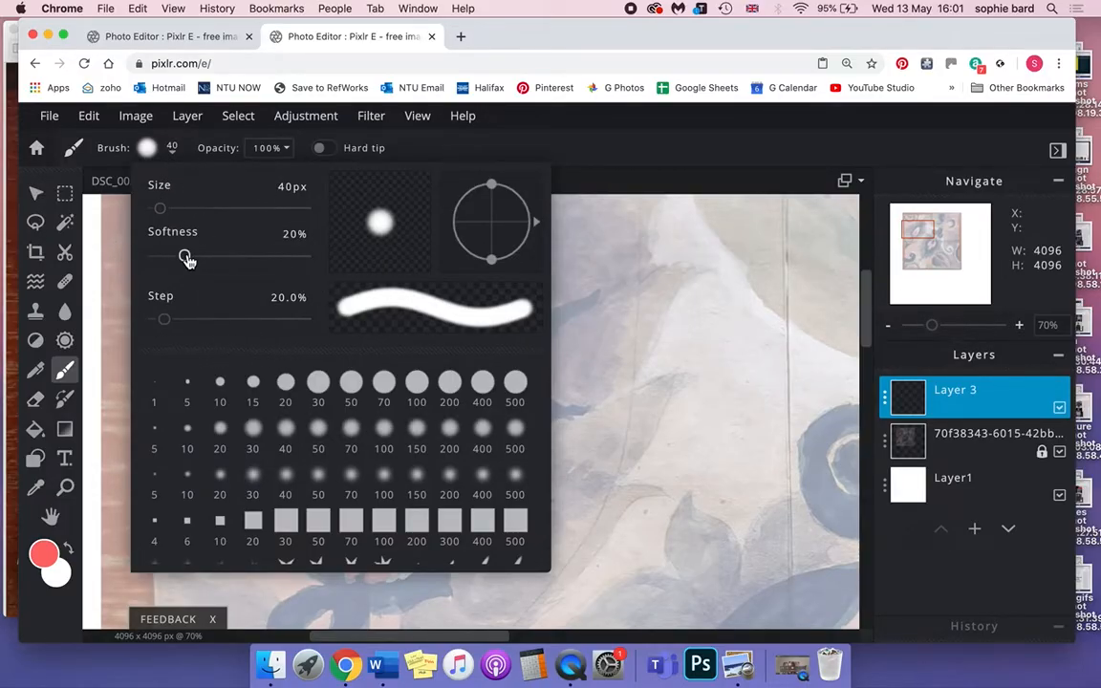
{"action": "mouse_move", "coordinate": [160, 209]}
{"action": "left_mouse_down"}
{"action": "mouse_move", "coordinate": [184, 208]}
{"action": "mouse_move", "coordinate": [169, 209]}
{"action": "left_mouse_up"}
{"action": "mouse_move", "coordinate": [184, 256]}
{"action": "left_mouse_down"}
{"action": "mouse_move", "coordinate": [229, 258]}
{"action": "mouse_move", "coordinate": [99, 236]}
{"action": "left_mouse_up"}
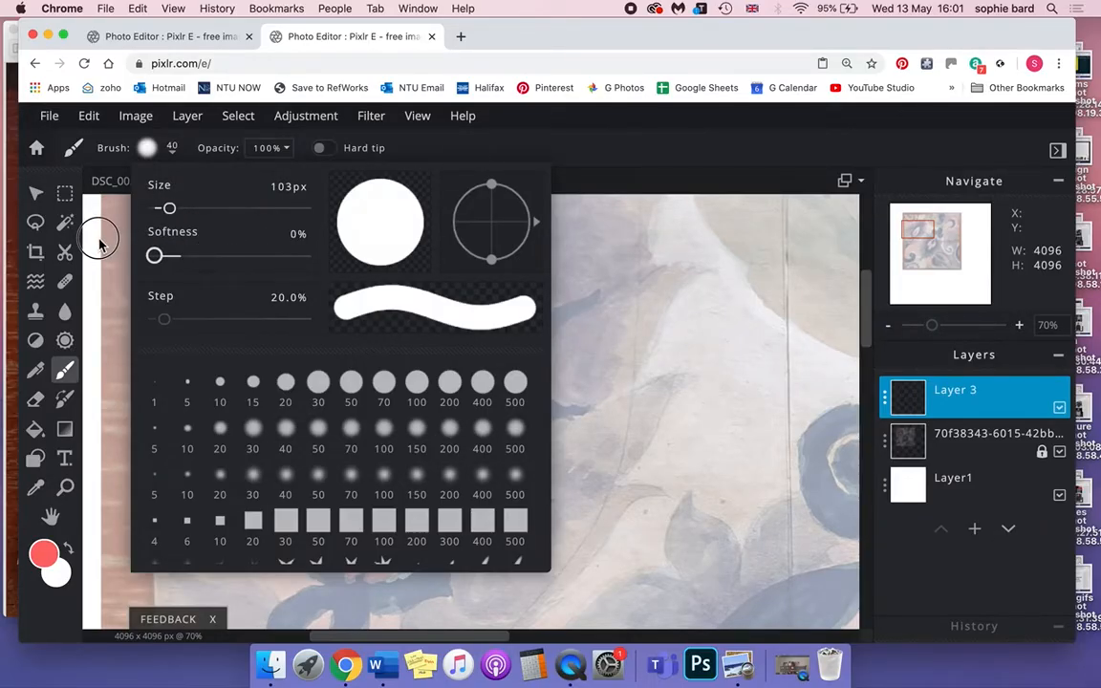
{"action": "mouse_move", "coordinate": [189, 249]}
{"action": "left_mouse_down"}
{"action": "mouse_move", "coordinate": [305, 253]}
{"action": "mouse_move", "coordinate": [190, 265]}
{"action": "mouse_move", "coordinate": [193, 257]}
{"action": "left_mouse_up"}
{"action": "left_click_drag", "start_coordinate": [167, 209], "coordinate": [158, 209]}
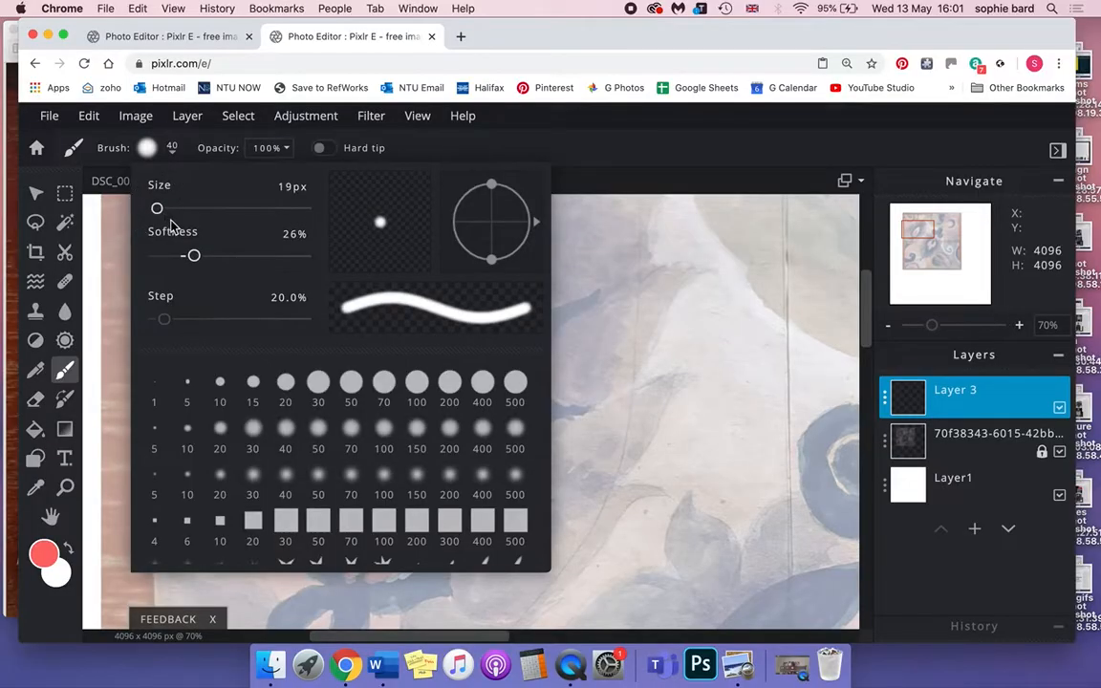
{"action": "left_click", "coordinate": [558, 136]}
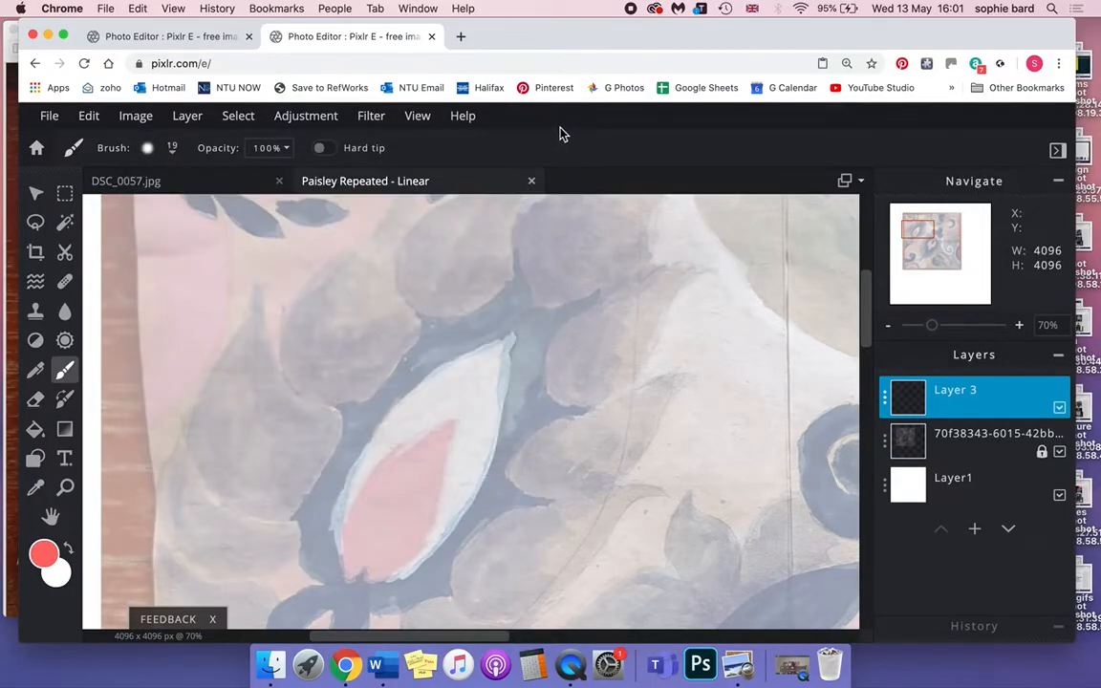
{"action": "mouse_move", "coordinate": [248, 286]}
{"action": "left_mouse_down"}
{"action": "mouse_move", "coordinate": [245, 317]}
{"action": "mouse_move", "coordinate": [193, 387]}
{"action": "left_mouse_up"}
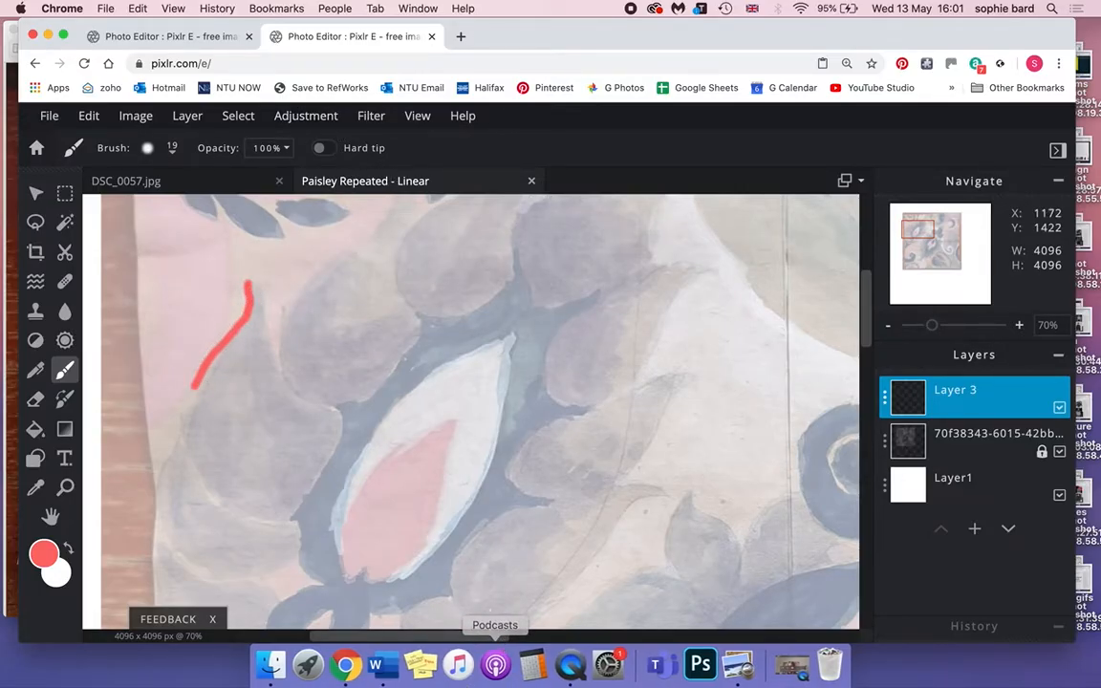
{"action": "left_click", "coordinate": [100, 121]}
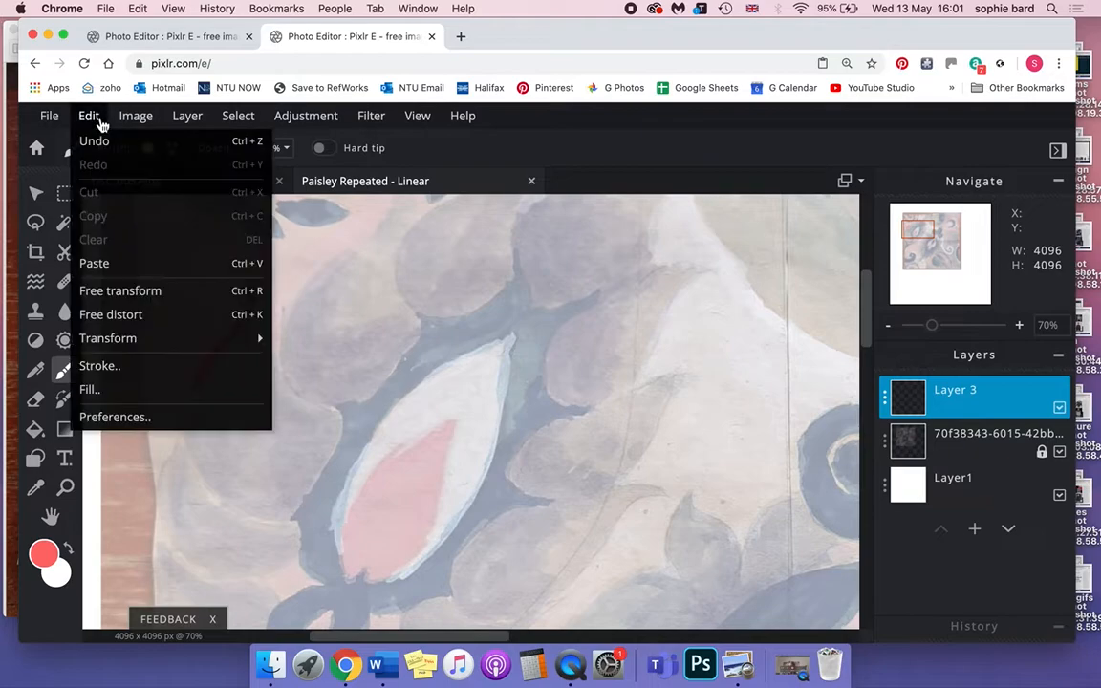
{"action": "left_click", "coordinate": [127, 143]}
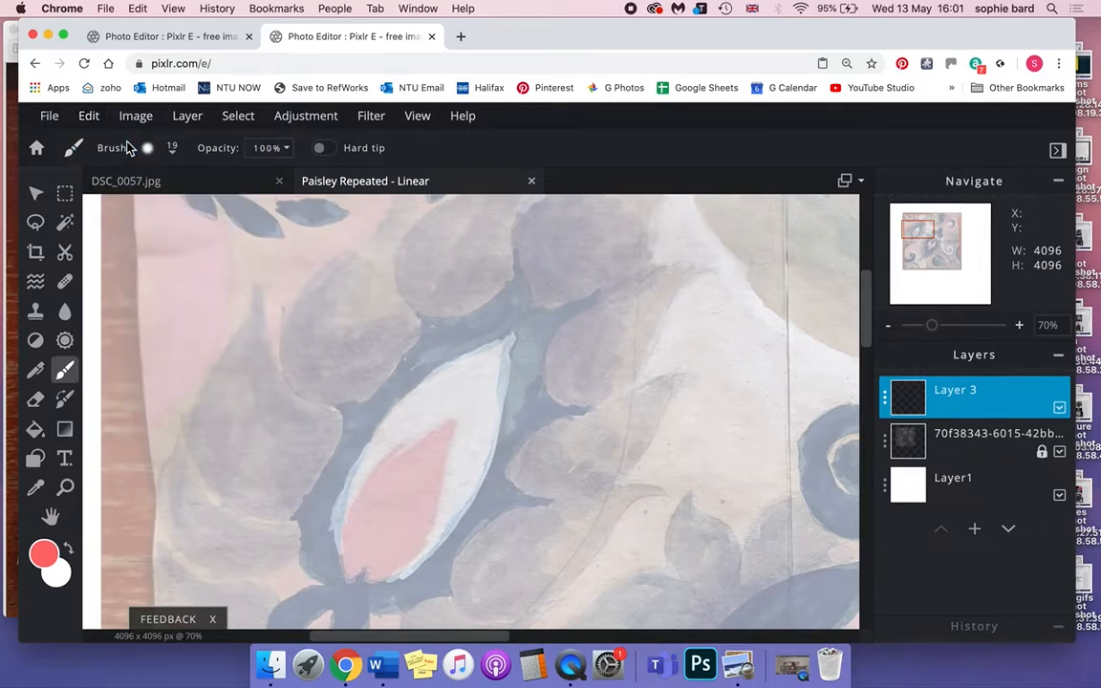
Trace the closed outline of the grey teardrop petal nearest the painting's wooden edge in red brush lines.
{"action": "key", "text": "space"}
{"action": "left_click_drag", "start_coordinate": [258, 538], "coordinate": [402, 458]}
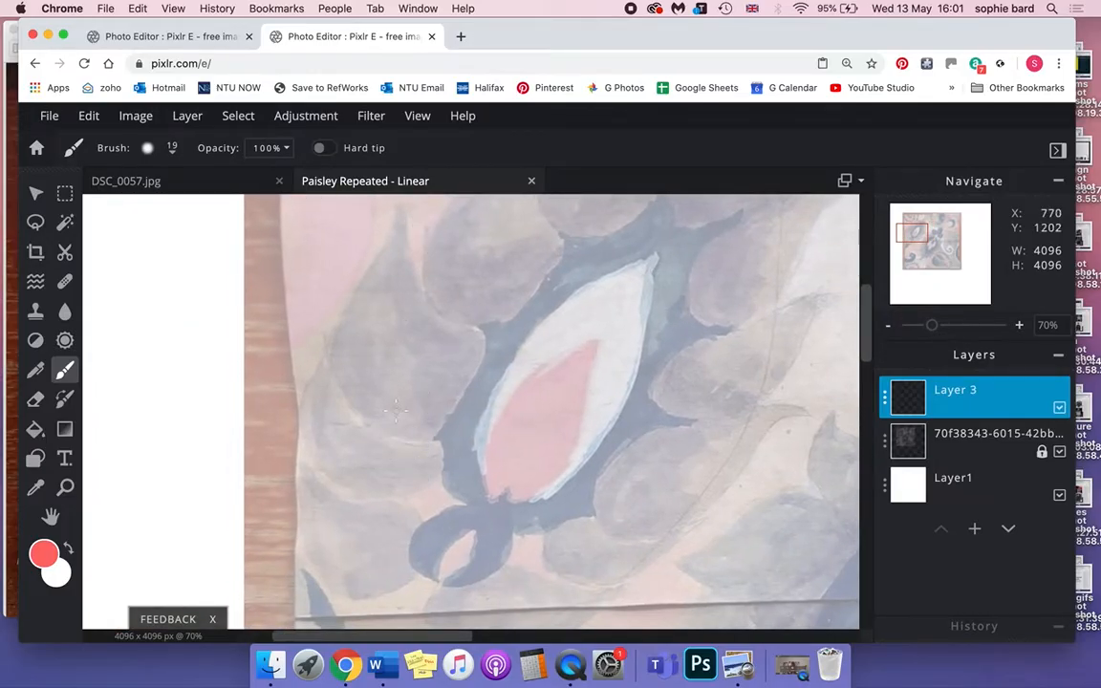
{"action": "scroll", "coordinate": [396, 413], "scroll_direction": "up", "scroll_amount": 3}
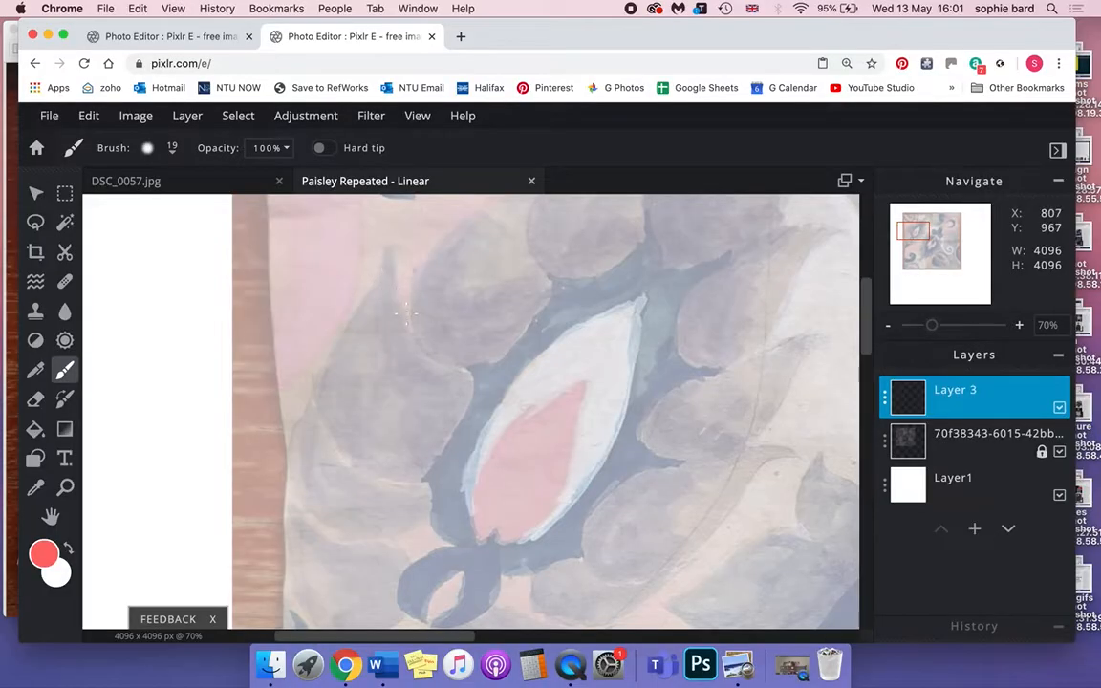
{"action": "mouse_move", "coordinate": [383, 243]}
{"action": "left_mouse_down"}
{"action": "mouse_move", "coordinate": [375, 276]}
{"action": "mouse_move", "coordinate": [317, 352]}
{"action": "mouse_move", "coordinate": [310, 390]}
{"action": "mouse_move", "coordinate": [325, 441]}
{"action": "mouse_move", "coordinate": [365, 483]}
{"action": "mouse_move", "coordinate": [430, 469]}
{"action": "left_mouse_up"}
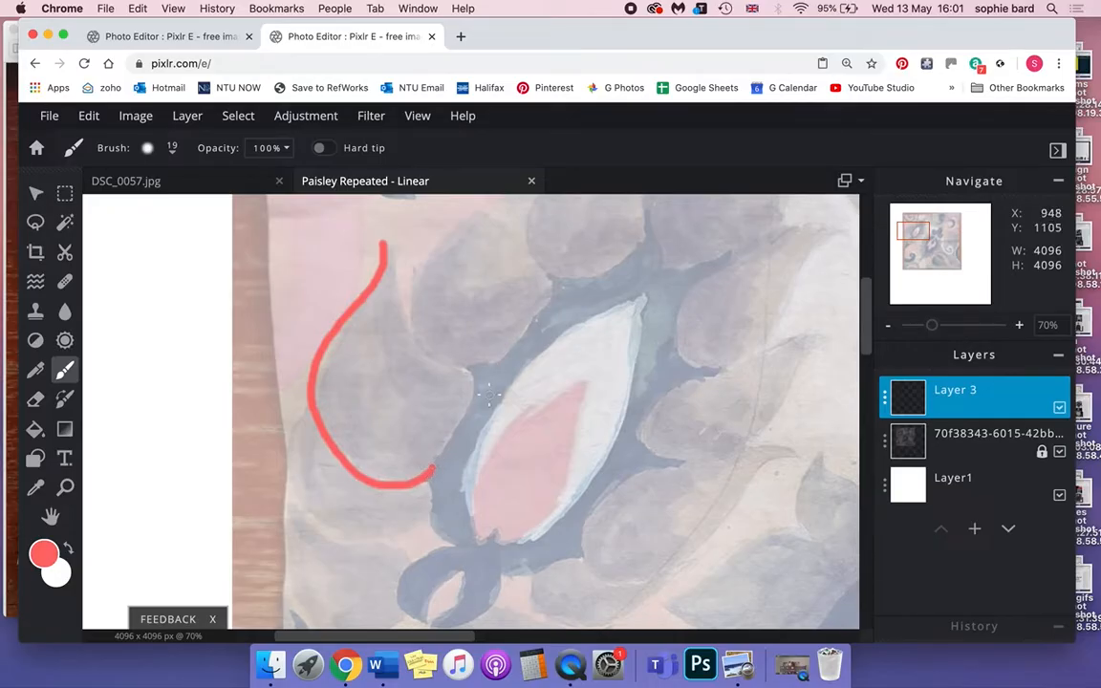
{"action": "mouse_move", "coordinate": [384, 240]}
{"action": "left_mouse_down"}
{"action": "mouse_move", "coordinate": [404, 330]}
{"action": "mouse_move", "coordinate": [458, 388]}
{"action": "mouse_move", "coordinate": [428, 468]}
{"action": "left_mouse_up"}
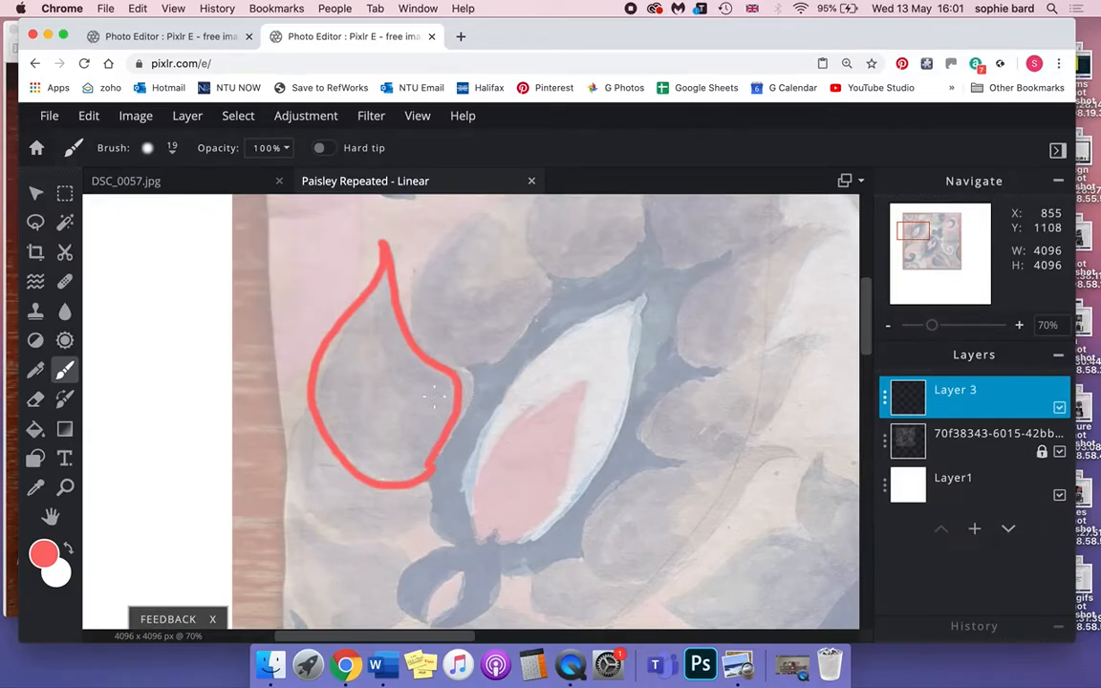
Trace the neighbouring grey petal above in red, from its curved tip down to where it meets the first petal.
{"action": "scroll", "coordinate": [477, 425], "scroll_direction": "up", "scroll_amount": 4}
{"action": "scroll", "coordinate": [478, 425], "scroll_direction": "right", "scroll_amount": 2}
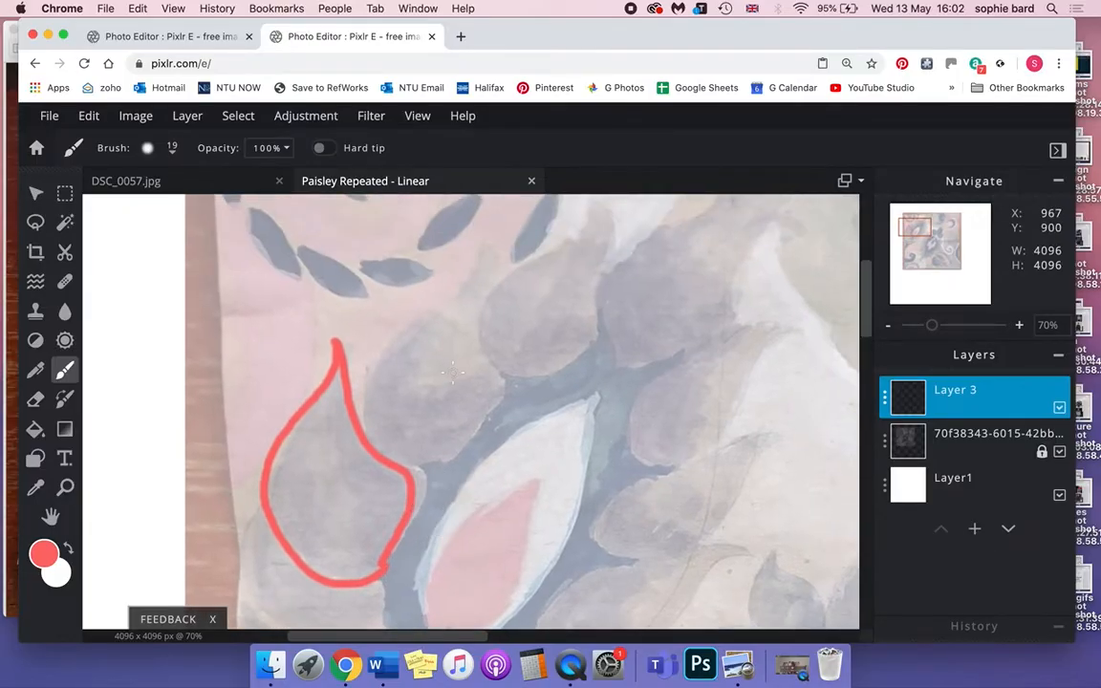
{"action": "mouse_move", "coordinate": [481, 245]}
{"action": "left_mouse_down"}
{"action": "mouse_move", "coordinate": [468, 286]}
{"action": "mouse_move", "coordinate": [372, 363]}
{"action": "mouse_move", "coordinate": [364, 432]}
{"action": "left_mouse_up"}
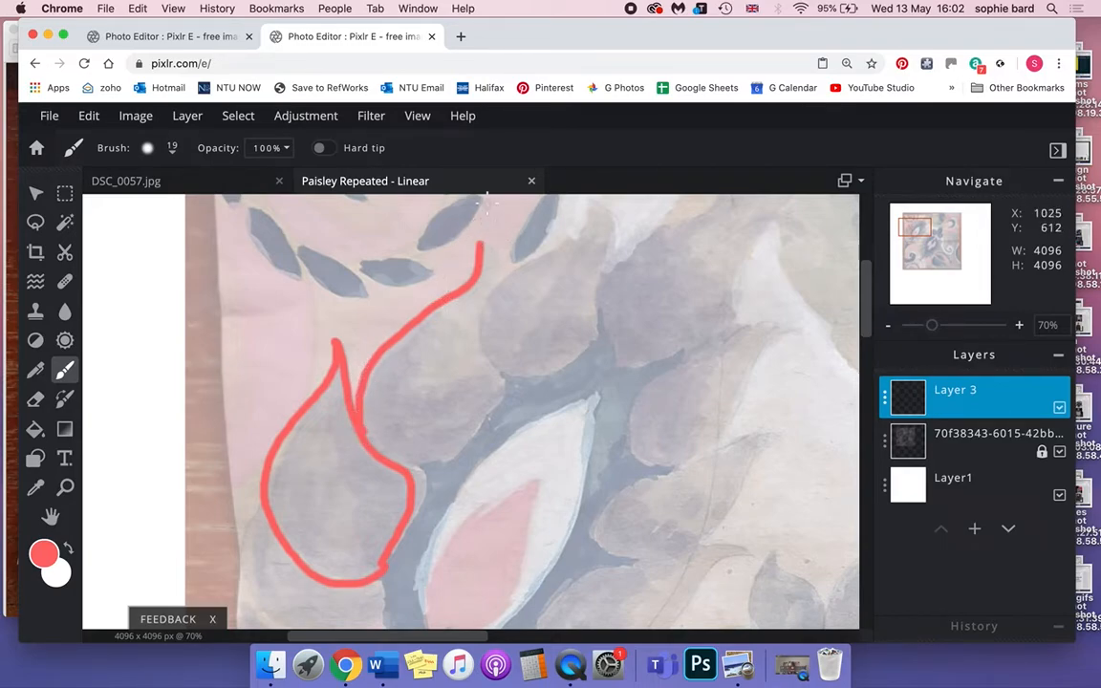
{"action": "mouse_move", "coordinate": [481, 243]}
{"action": "left_mouse_down"}
{"action": "mouse_move", "coordinate": [478, 326]}
{"action": "mouse_move", "coordinate": [492, 376]}
{"action": "mouse_move", "coordinate": [486, 409]}
{"action": "mouse_move", "coordinate": [457, 449]}
{"action": "mouse_move", "coordinate": [402, 468]}
{"action": "left_mouse_up"}
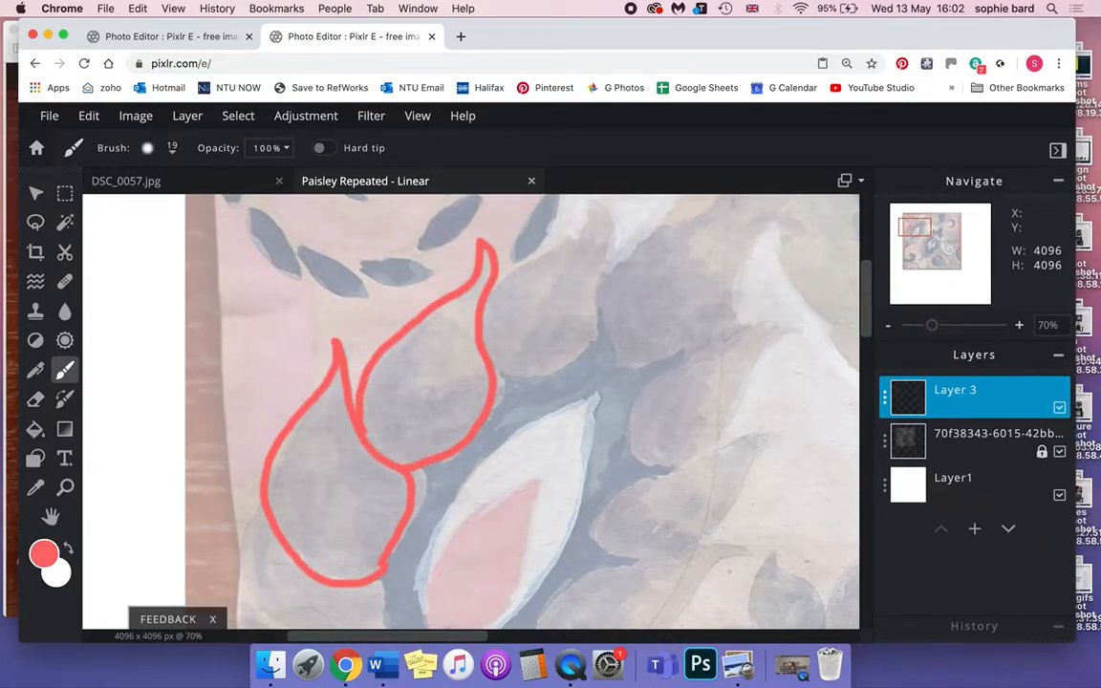
Check the two traced petals up close by toggling Layer 3's visibility off and on.
{"action": "key", "text": "super+plus"}
{"action": "key", "text": "super+plus"}
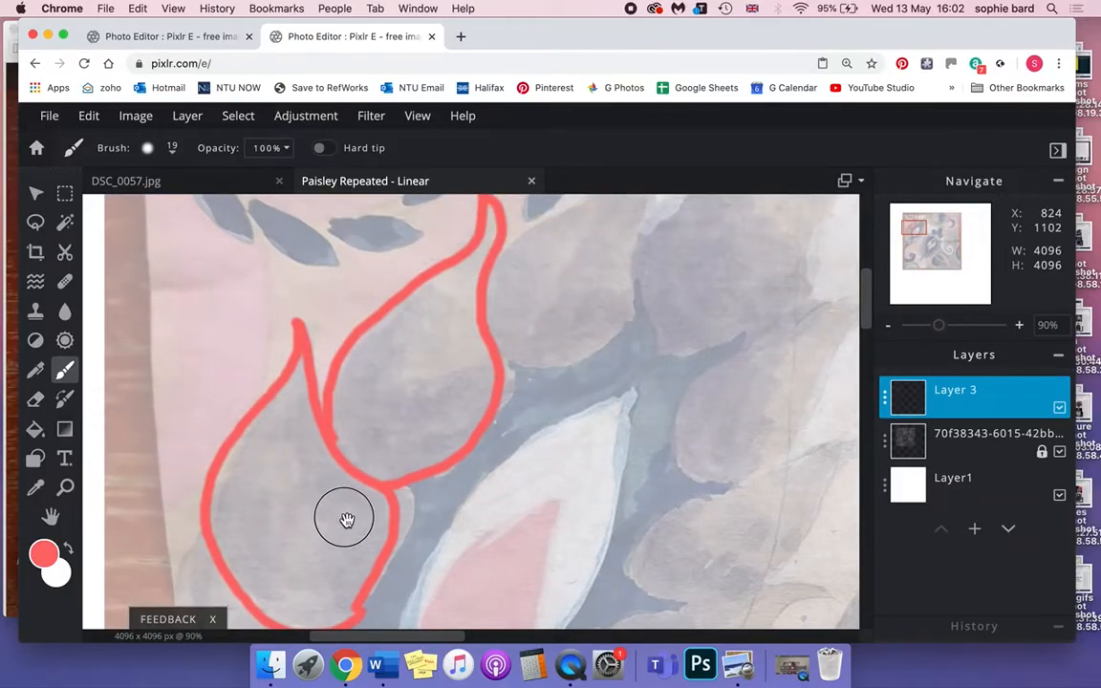
{"action": "left_click_drag", "start_coordinate": [347, 519], "coordinate": [464, 393]}
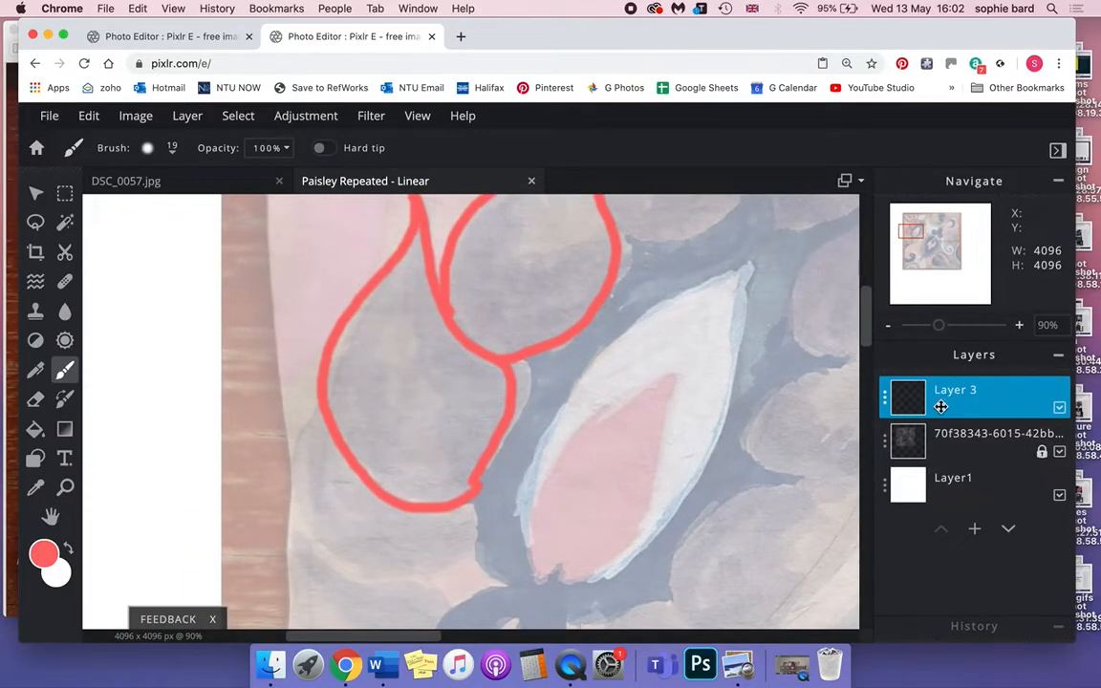
{"action": "left_click", "coordinate": [1060, 408]}
{"action": "left_click", "coordinate": [1060, 409]}
{"action": "left_click", "coordinate": [1061, 409]}
{"action": "left_click", "coordinate": [1061, 408]}
{"action": "left_click", "coordinate": [1061, 409]}
{"action": "left_click", "coordinate": [1061, 408]}
Erase the rough excess on the petal outlines with an 8 px eraser and touch up the lower petal's base with the red brush.
{"action": "left_click", "coordinate": [37, 401]}
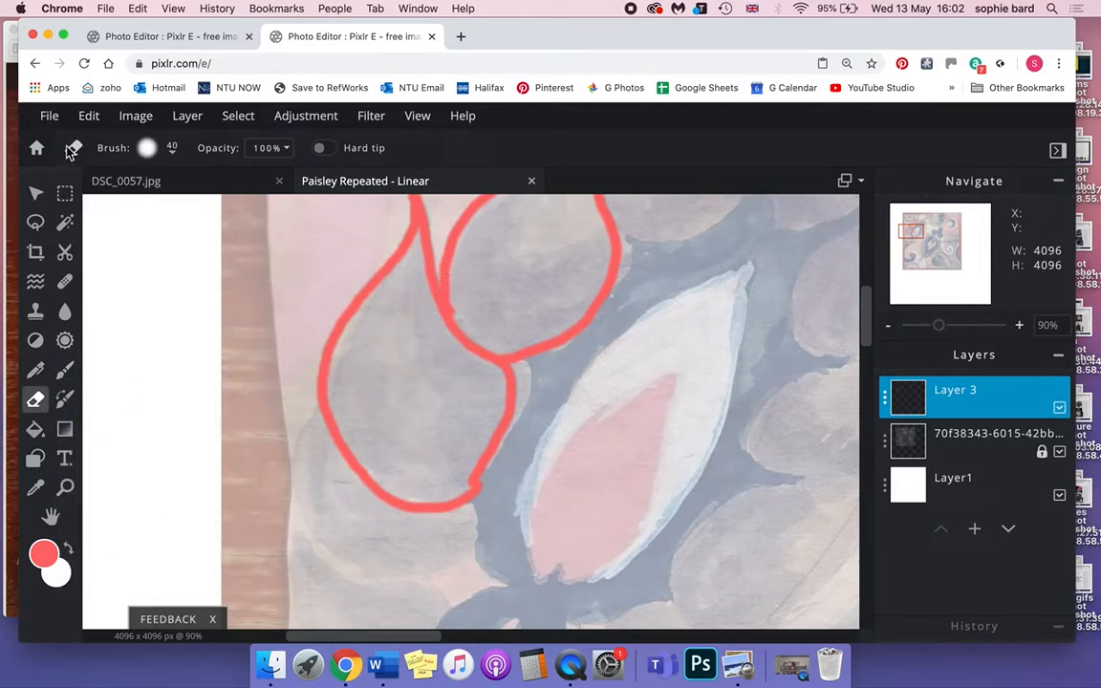
{"action": "left_click", "coordinate": [175, 156]}
{"action": "left_click_drag", "start_coordinate": [166, 212], "coordinate": [155, 209]}
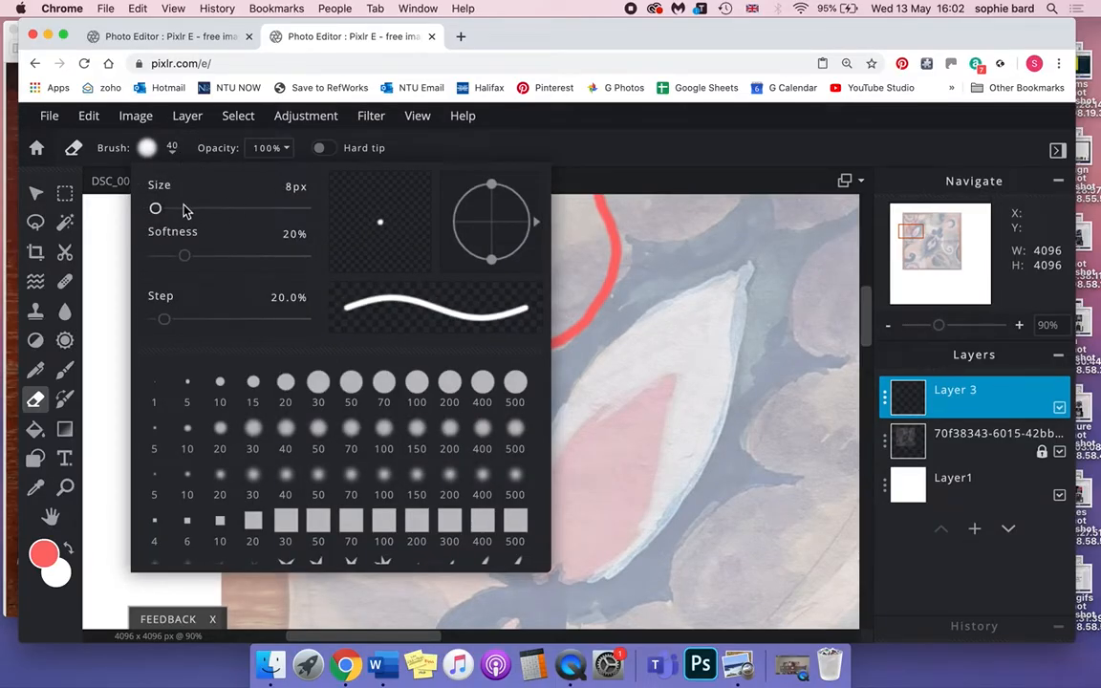
{"action": "left_click", "coordinate": [488, 154]}
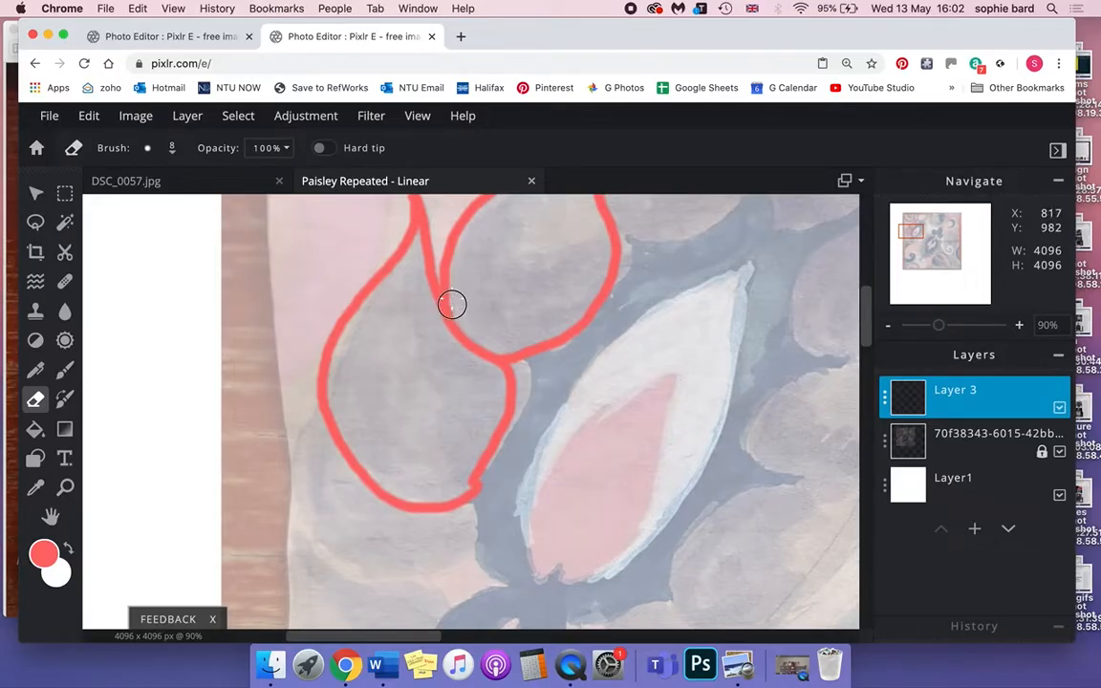
{"action": "left_click_drag", "start_coordinate": [466, 487], "coordinate": [484, 442]}
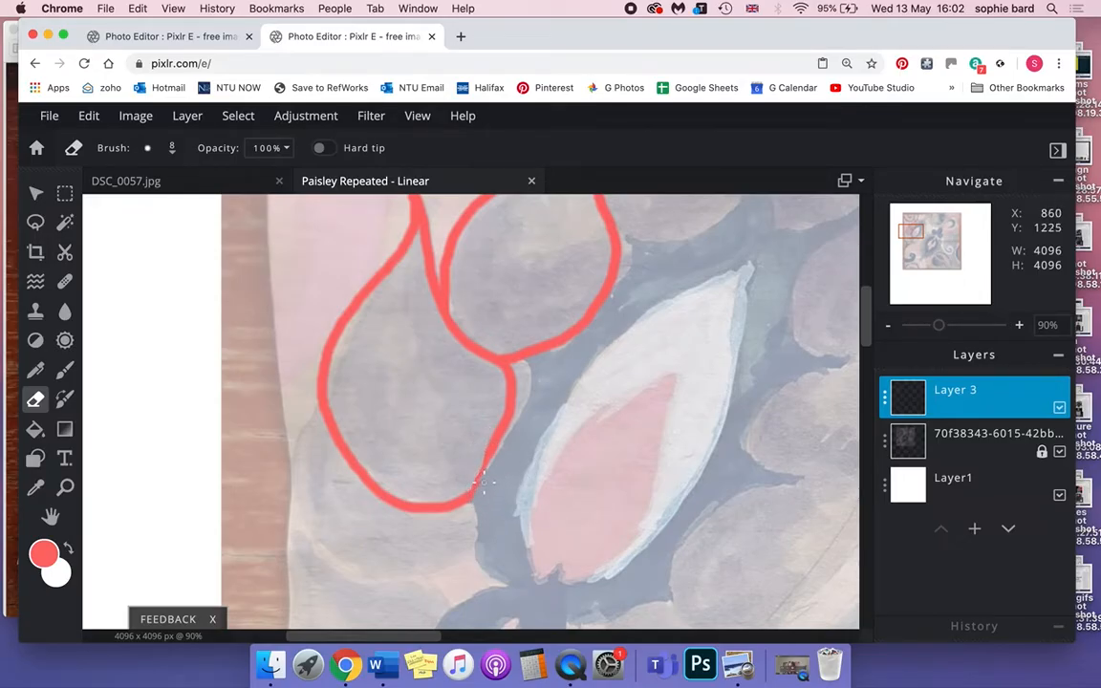
{"action": "left_click", "coordinate": [69, 371]}
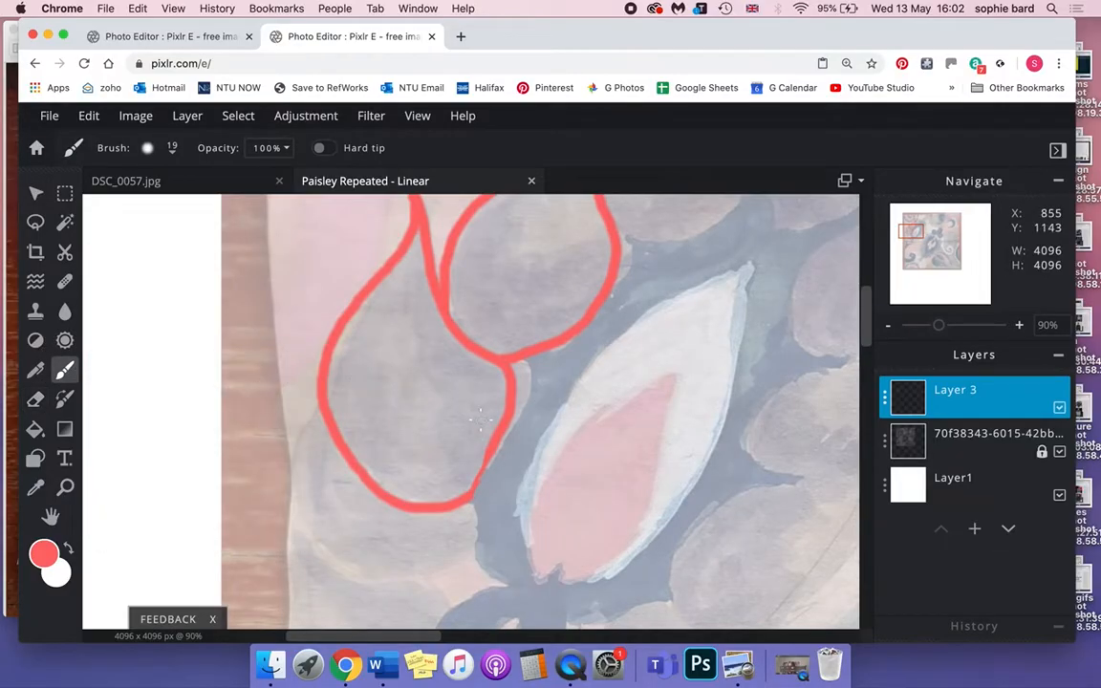
{"action": "left_click_drag", "start_coordinate": [489, 449], "coordinate": [467, 494]}
Compare the two traced petals with the finished tracing in Paisley repeated - Linear 1.pxd, toggling New layer 4's visibility off and on.
{"action": "scroll", "coordinate": [469, 458], "scroll_direction": "down", "scroll_amount": 1}
{"action": "scroll", "coordinate": [468, 458], "scroll_direction": "down", "scroll_amount": 4}
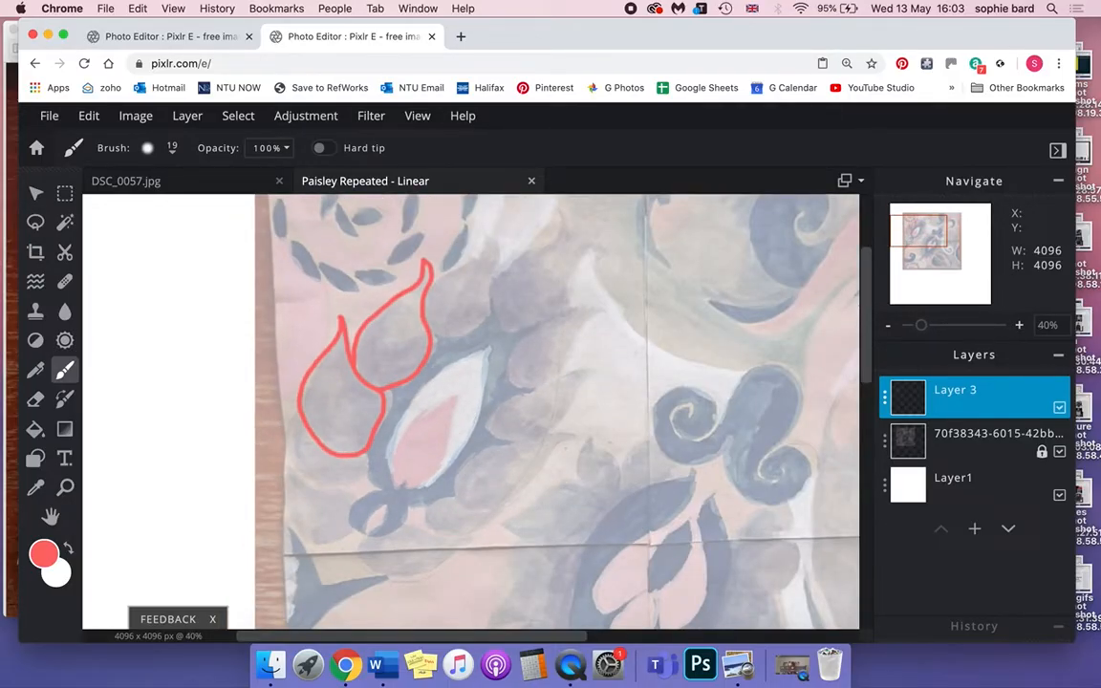
{"action": "scroll", "coordinate": [468, 459], "scroll_direction": "down", "scroll_amount": 1}
{"action": "key", "text": "space"}
{"action": "left_click_drag", "start_coordinate": [415, 528], "coordinate": [405, 435]}
{"action": "scroll", "coordinate": [405, 434], "scroll_direction": "down", "scroll_amount": 1}
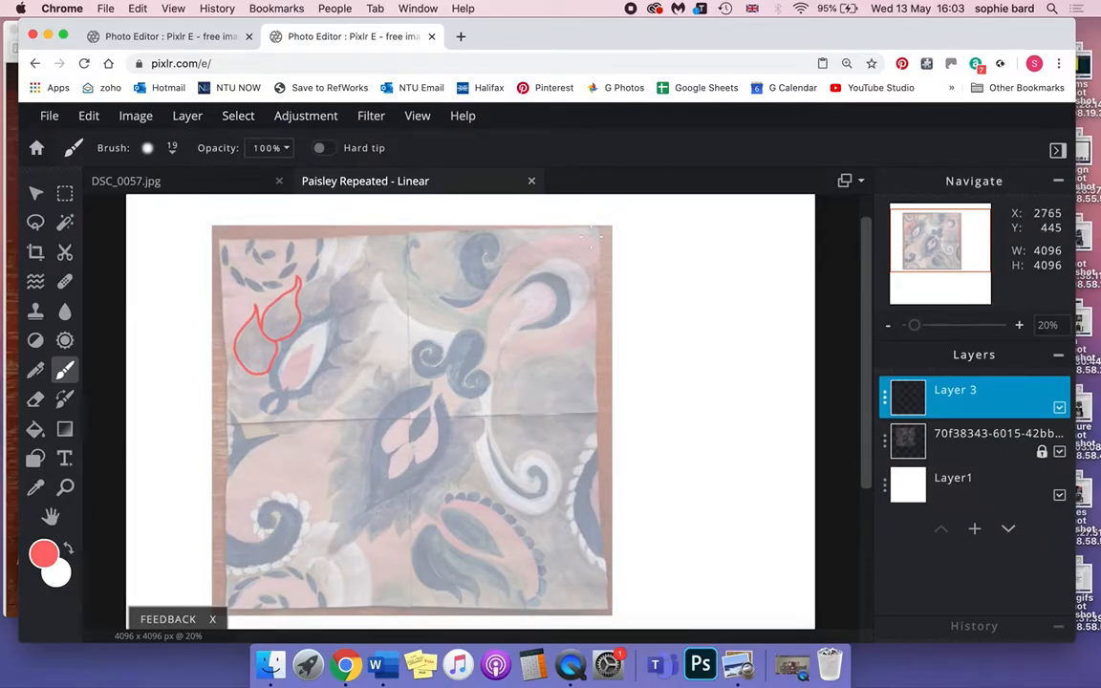
{"action": "left_click", "coordinate": [216, 38]}
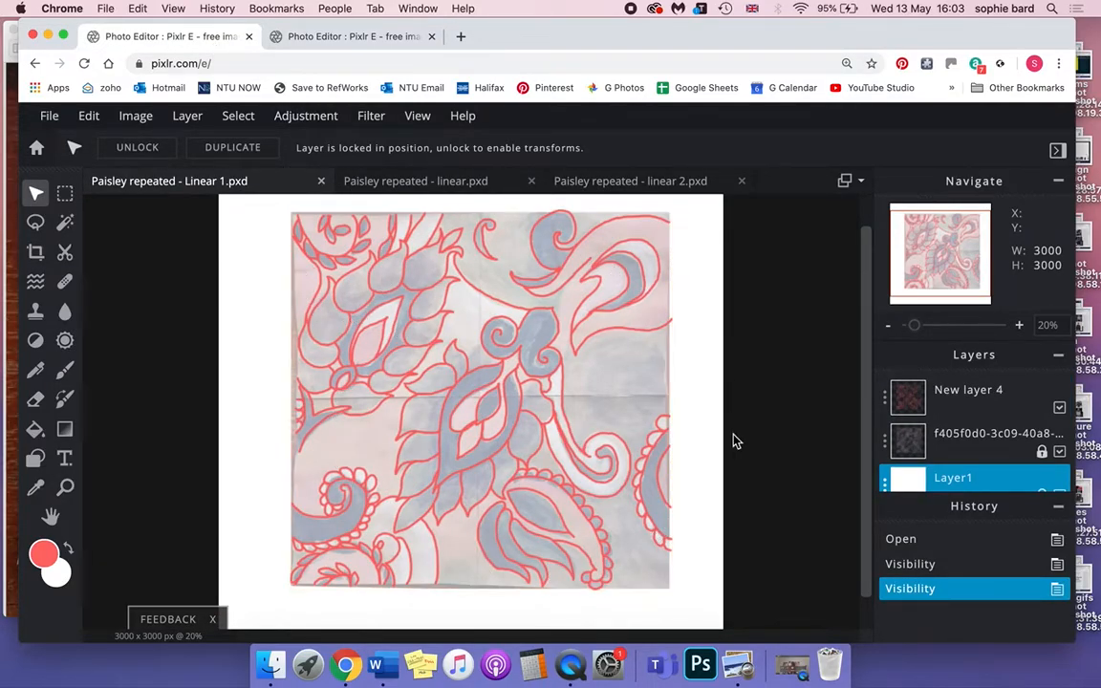
{"action": "left_click", "coordinate": [941, 400]}
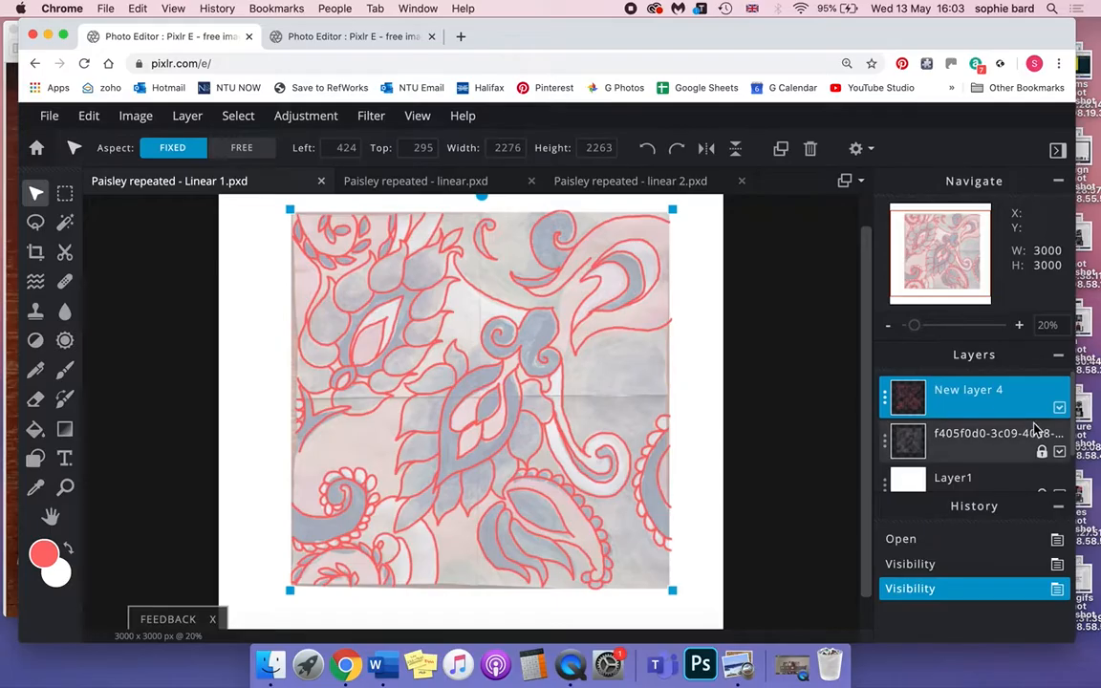
{"action": "left_click", "coordinate": [1058, 407]}
{"action": "left_click", "coordinate": [1059, 407]}
{"action": "left_click", "coordinate": [1058, 408]}
{"action": "left_click", "coordinate": [1058, 408]}
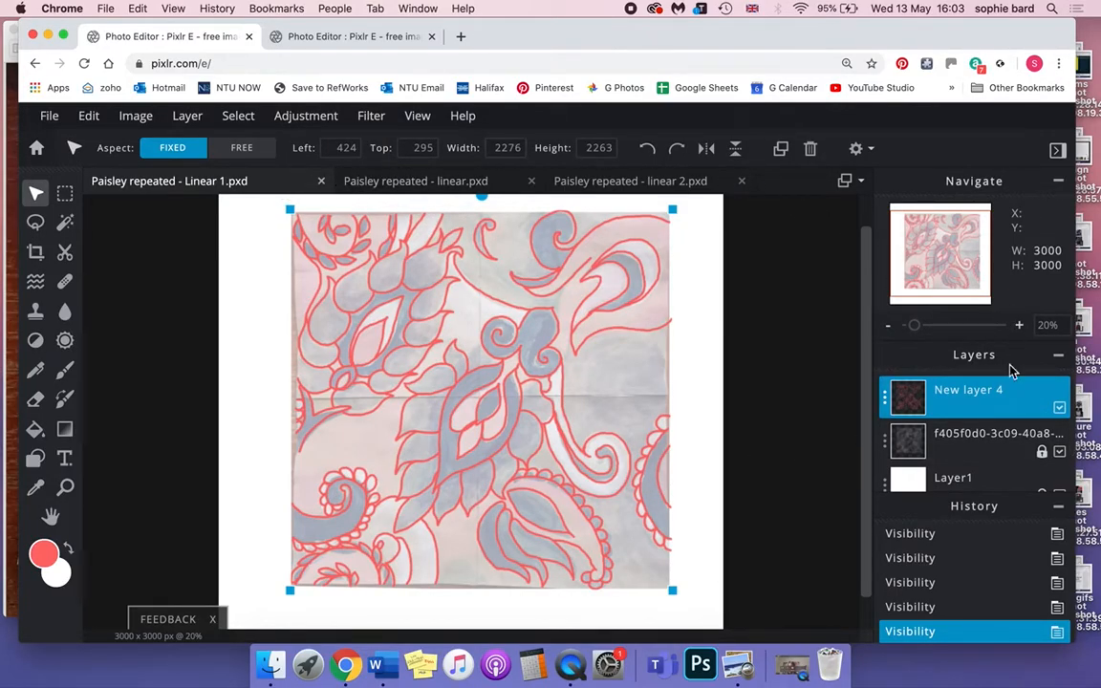
Hide the locked painting layer, leaving only New layer 4's red tracing visible over the white background.
{"action": "left_click", "coordinate": [957, 451]}
{"action": "left_click", "coordinate": [1059, 407]}
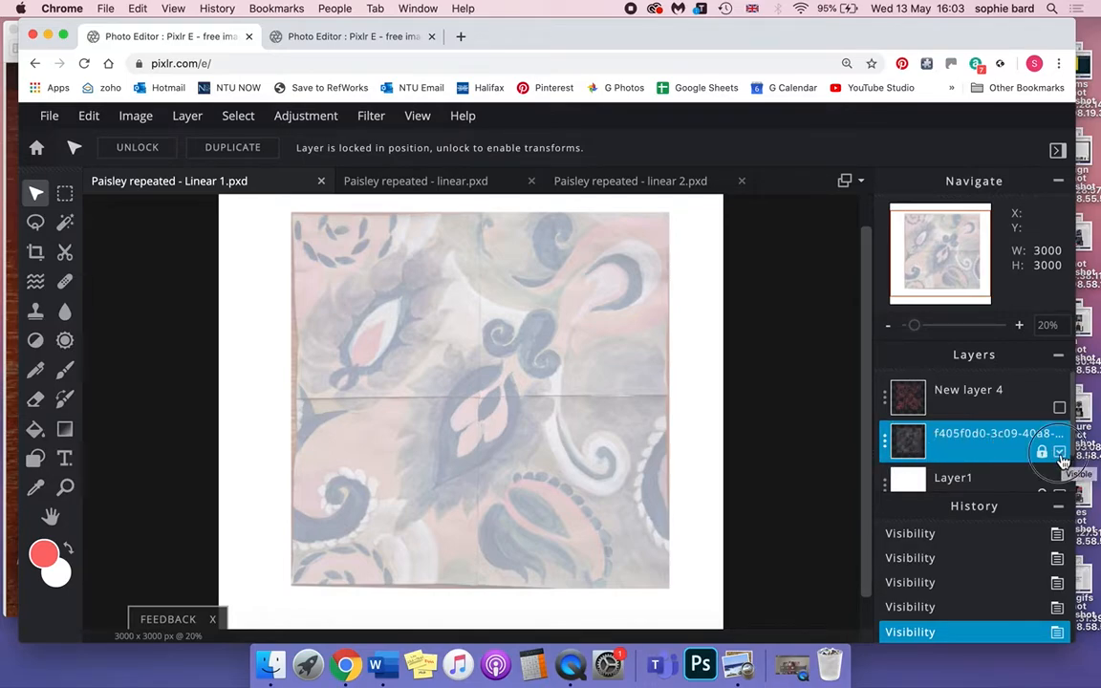
{"action": "left_click", "coordinate": [1060, 452]}
{"action": "left_click", "coordinate": [996, 403]}
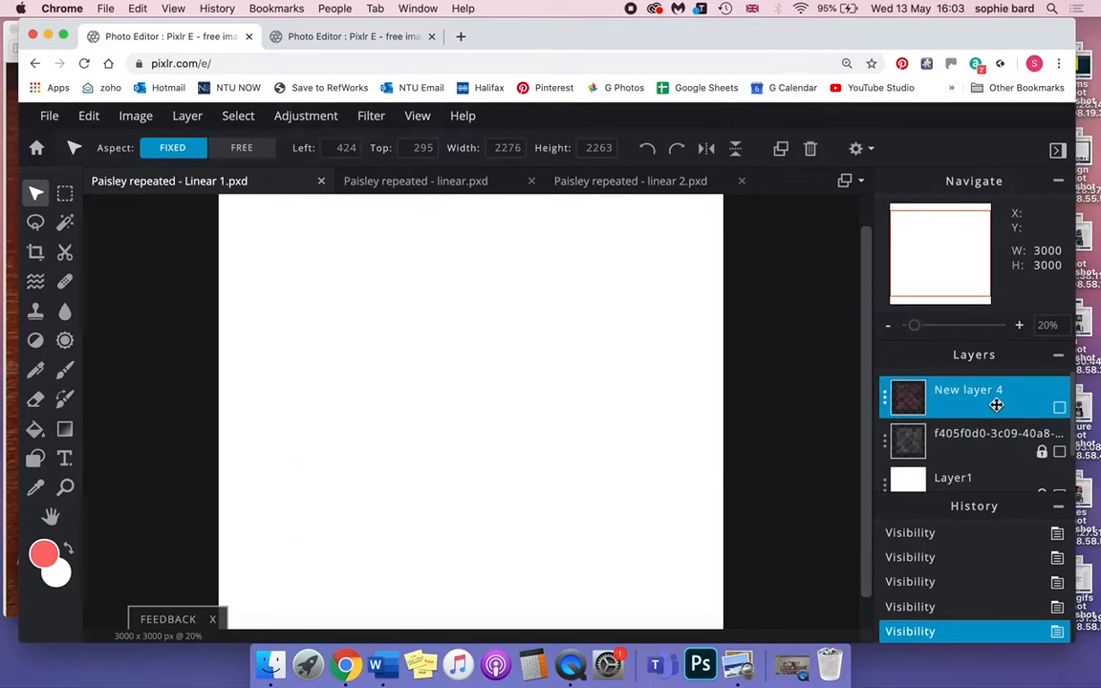
{"action": "left_click", "coordinate": [1059, 407]}
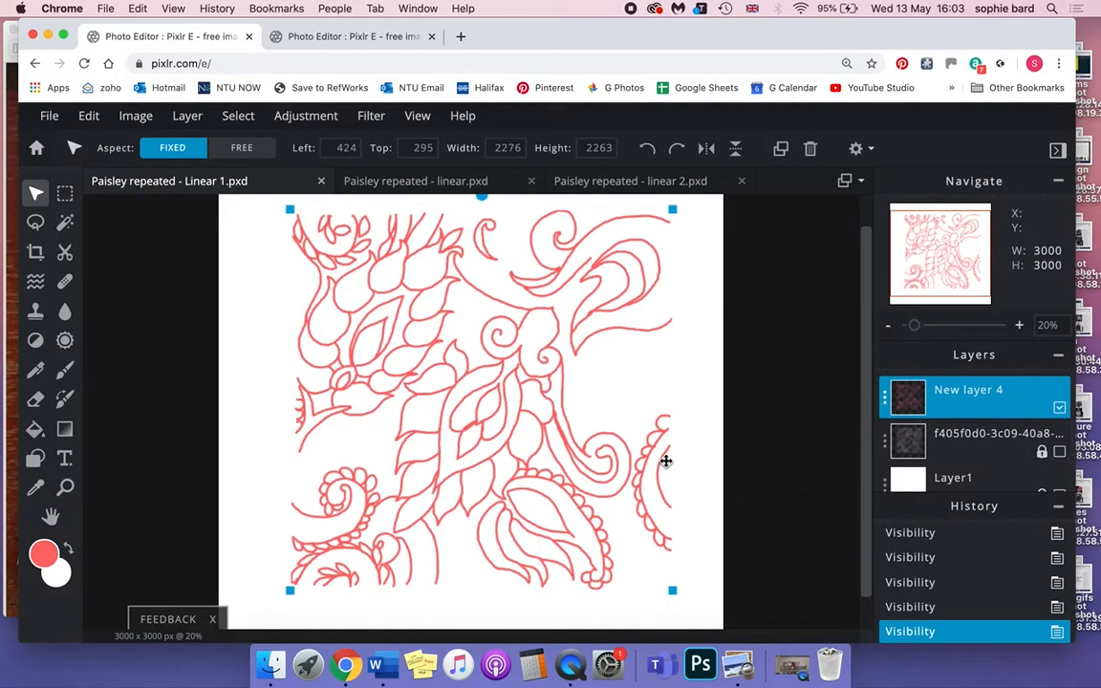
Move the New layer 4 tracing slightly up and to the left, to left 362 and top 245.
{"action": "scroll", "coordinate": [667, 466], "scroll_direction": "down", "scroll_amount": 2}
{"action": "scroll", "coordinate": [666, 460], "scroll_direction": "up", "scroll_amount": 2}
{"action": "scroll", "coordinate": [666, 461], "scroll_direction": "down", "scroll_amount": 2}
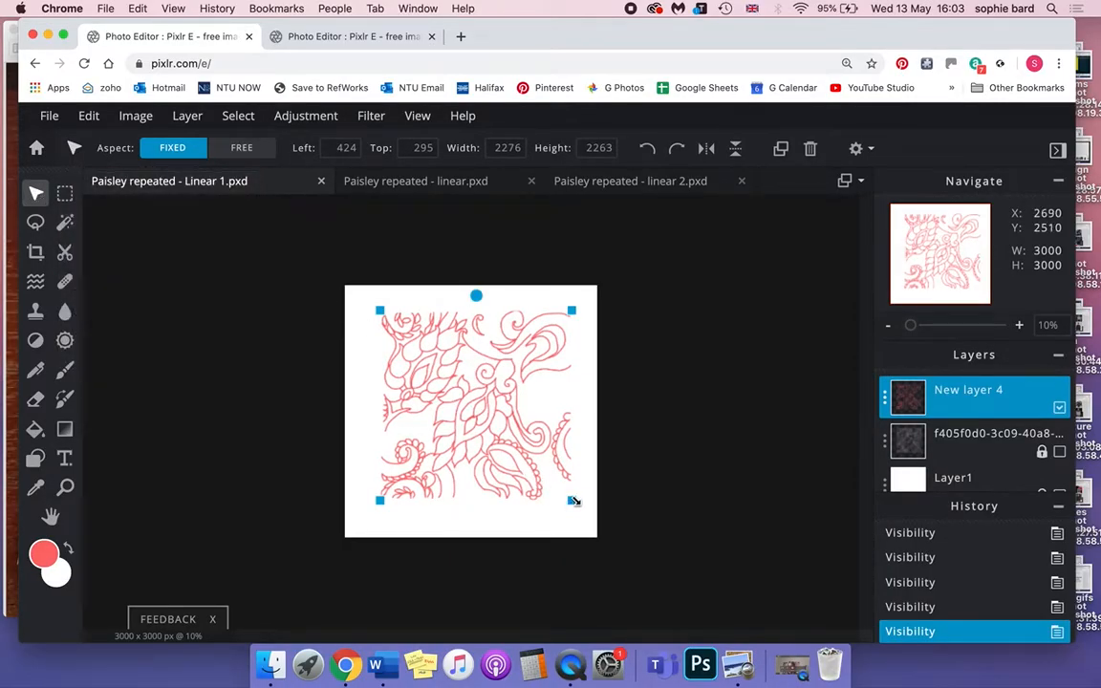
{"action": "mouse_move", "coordinate": [494, 398]}
{"action": "left_mouse_down"}
{"action": "mouse_move", "coordinate": [479, 410]}
{"action": "mouse_move", "coordinate": [488, 393]}
{"action": "left_mouse_up"}
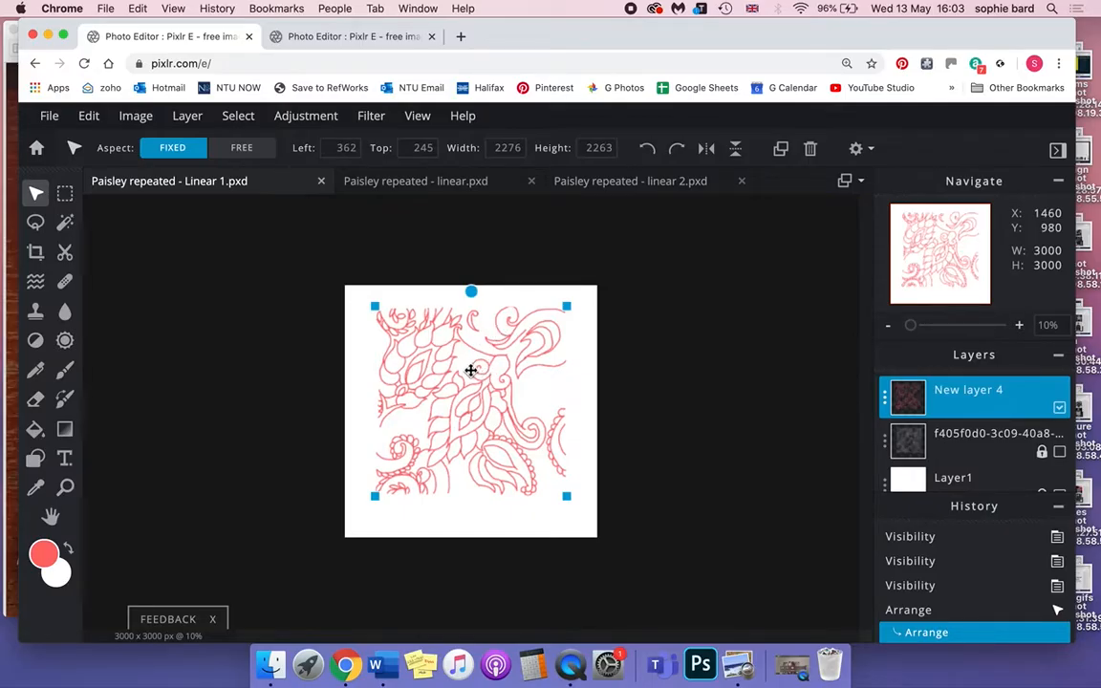
Inspect the repeated red line pattern in Paisley repeated - linear 2.pxd and return to Paisley repeated - Linear 1.pxd.
{"action": "left_click", "coordinate": [411, 189]}
{"action": "left_click", "coordinate": [642, 188]}
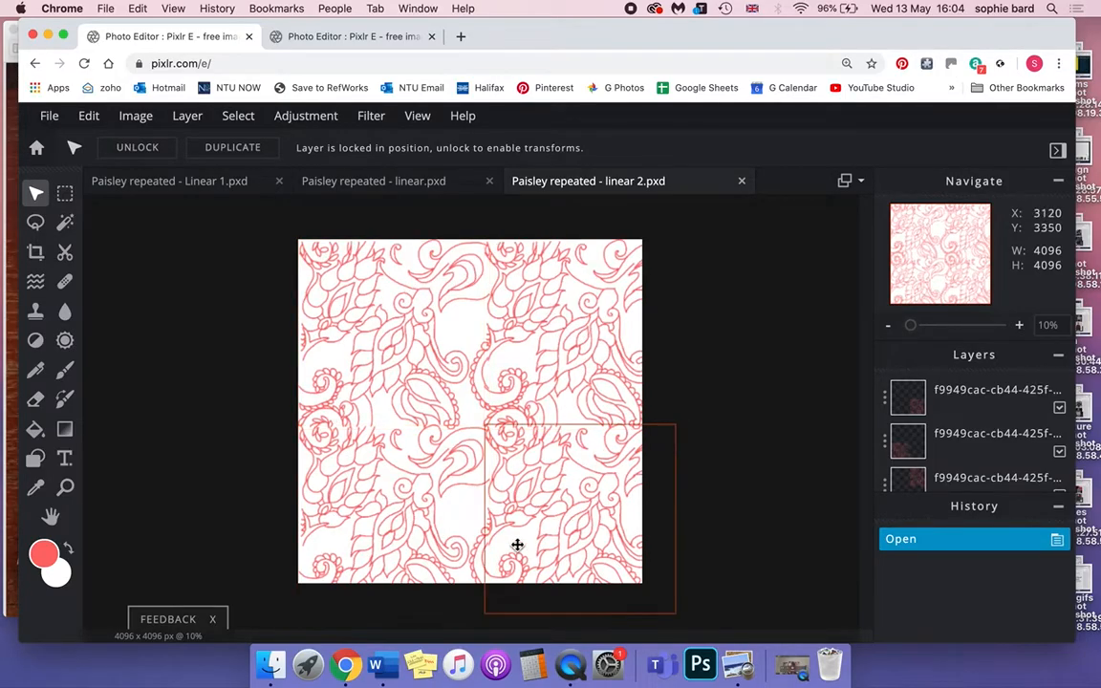
{"action": "left_click", "coordinate": [229, 191]}
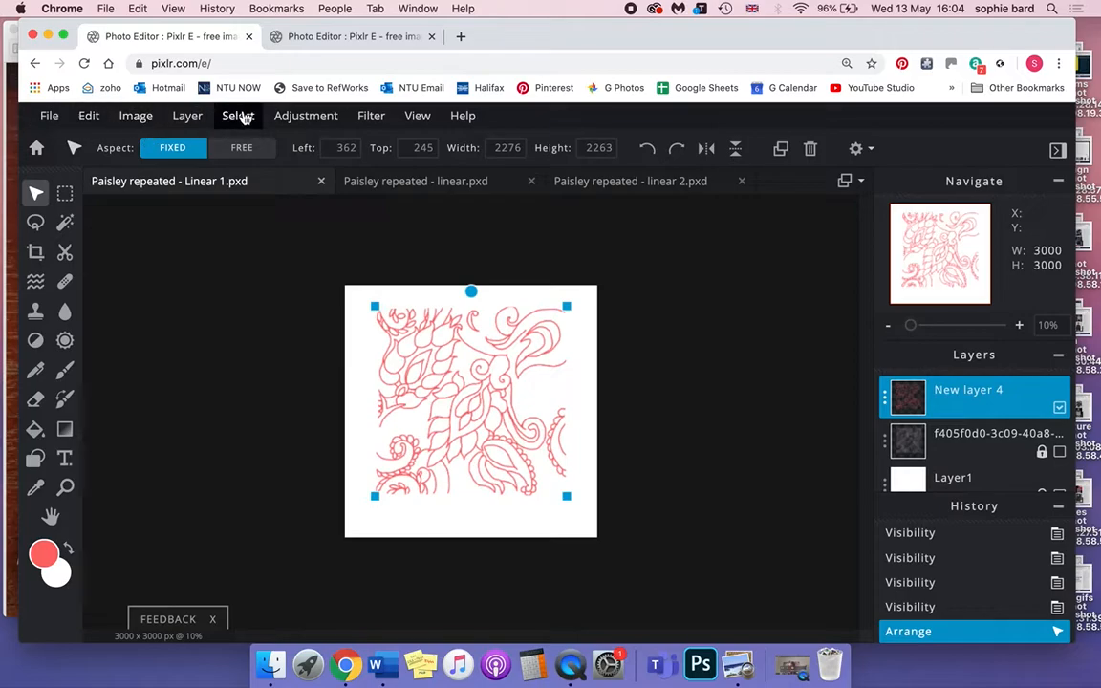
Duplicate the New layer 4 tracing and hide the original New layer 4.
{"action": "left_click", "coordinate": [195, 118]}
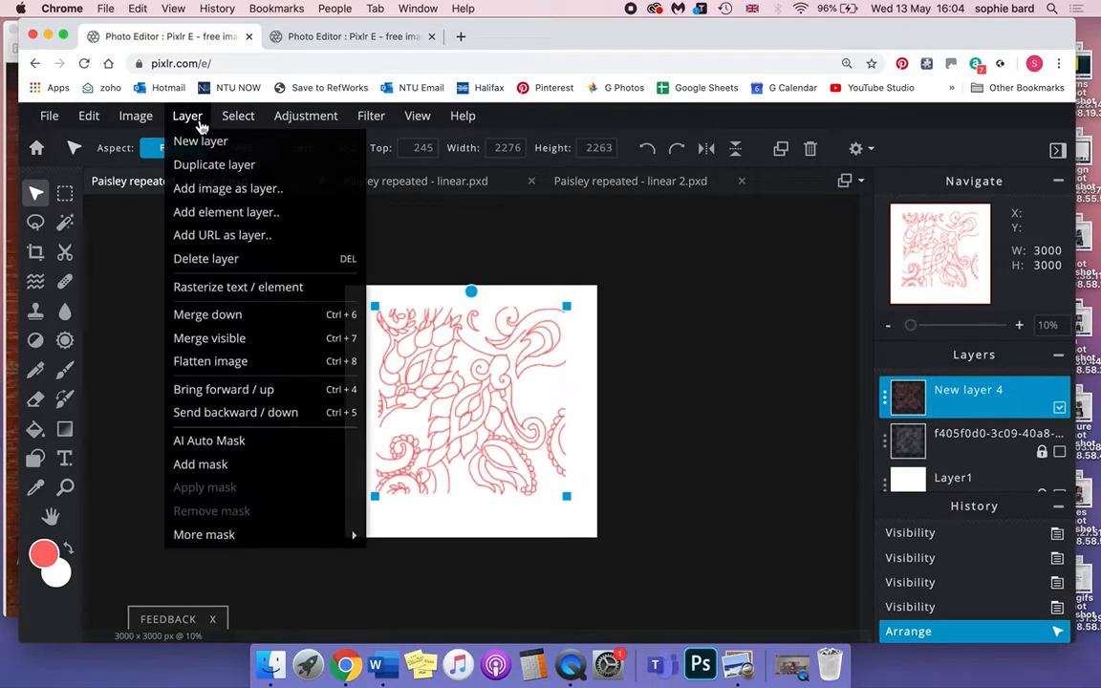
{"action": "left_click", "coordinate": [298, 171]}
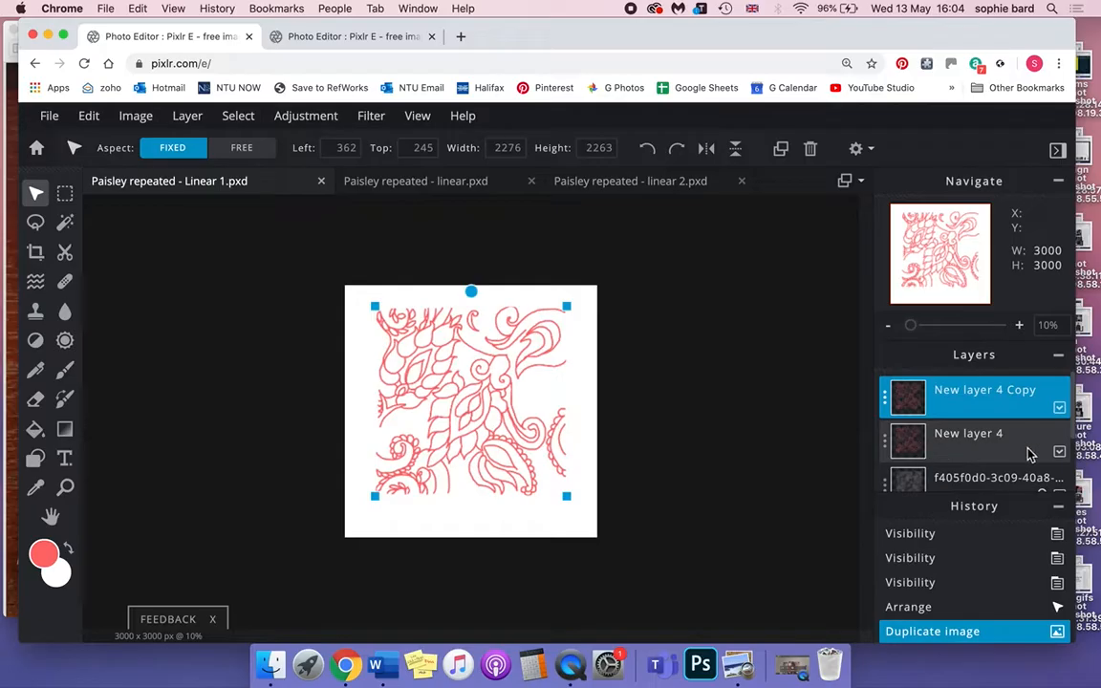
{"action": "left_click", "coordinate": [1059, 451]}
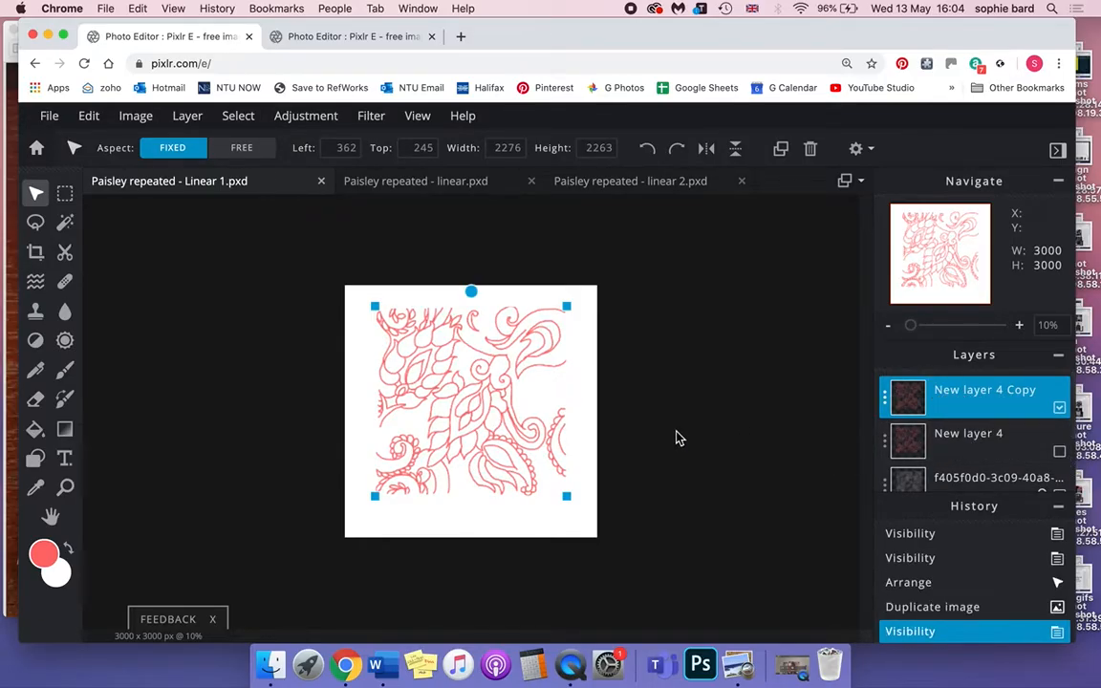
Scale New layer 4 Copy down proportionally to 1426 by 1418 px and place it in the canvas's upper-left corner at 0, 0.
{"action": "left_click_drag", "start_coordinate": [564, 494], "coordinate": [504, 434]}
{"action": "key", "text": "super+equal"}
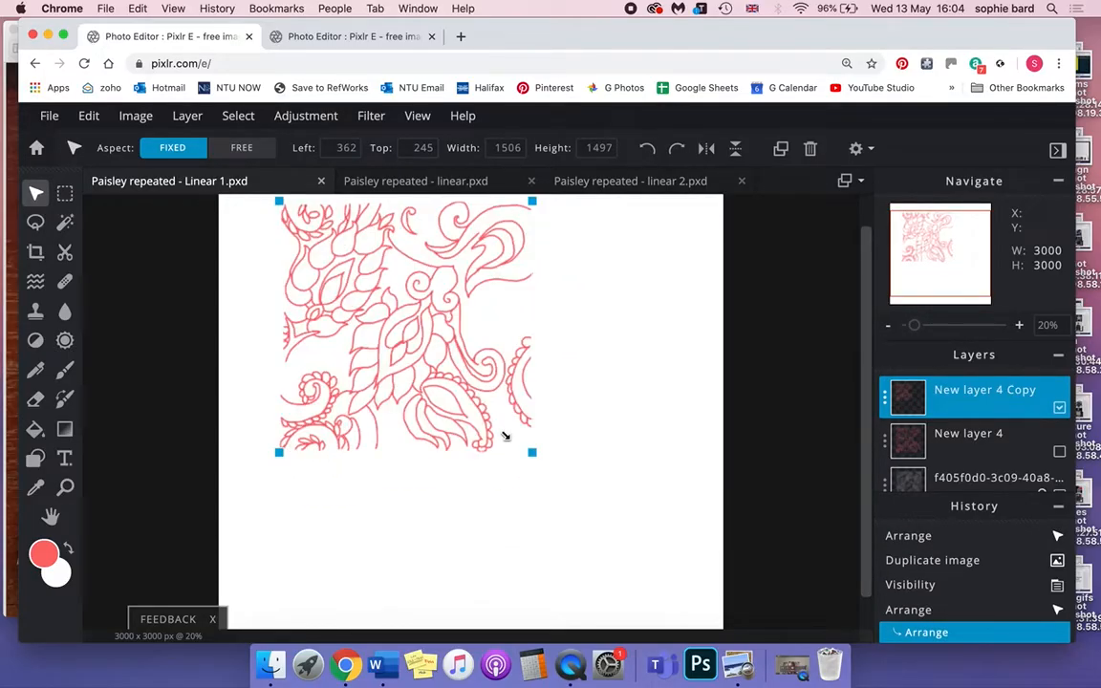
{"action": "key", "text": "super+minus"}
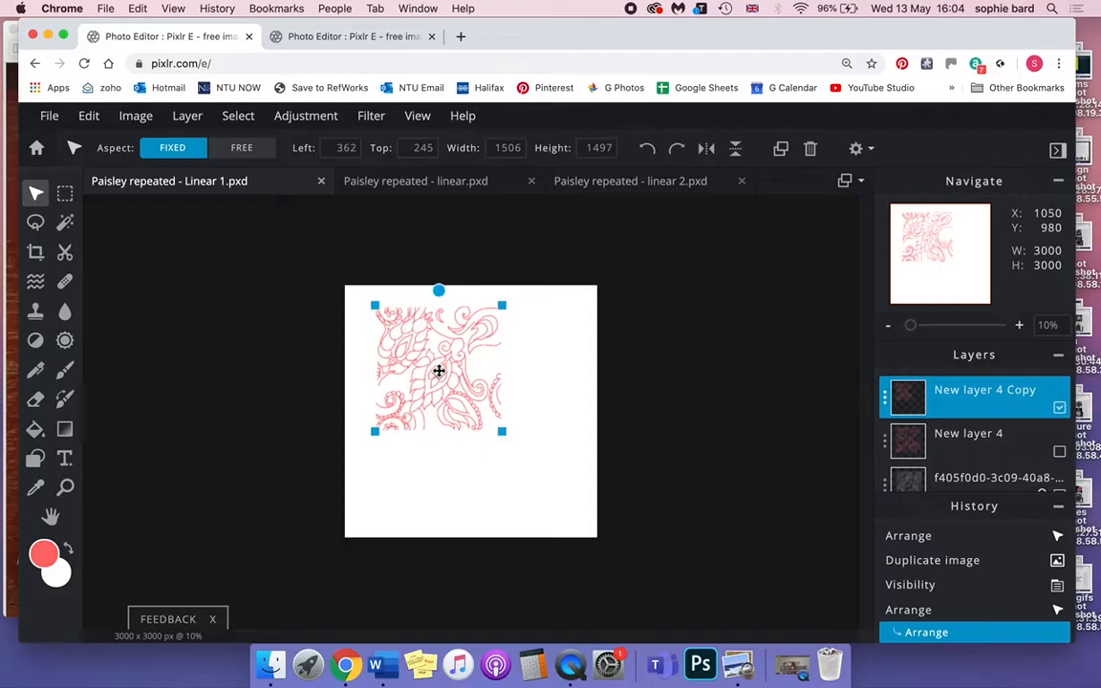
{"action": "left_click_drag", "start_coordinate": [451, 396], "coordinate": [420, 369]}
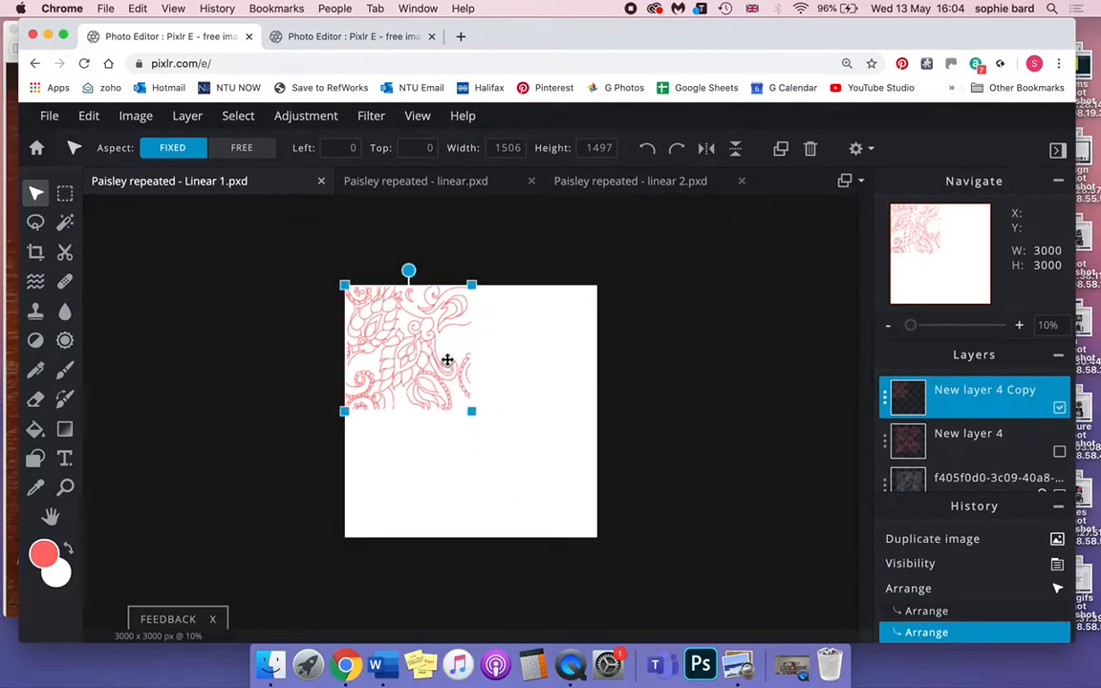
{"action": "left_click_drag", "start_coordinate": [470, 412], "coordinate": [465, 406]}
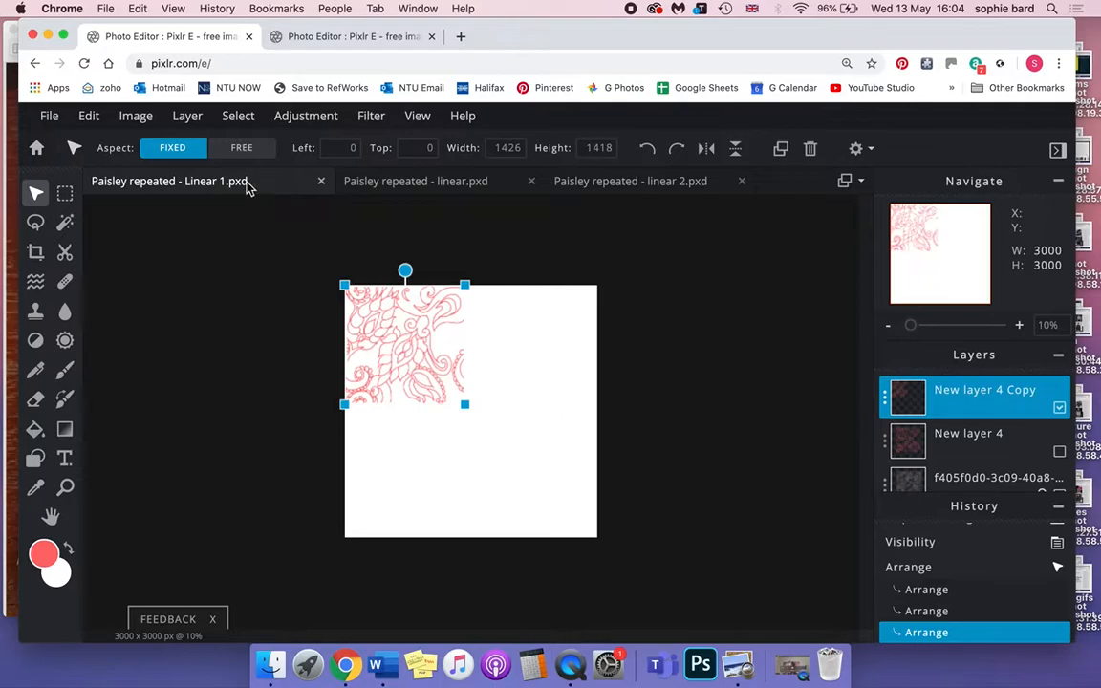
Duplicate the scaled tracing and place the duplicate beside the first tile, at left 1380 and top 0.
{"action": "left_click", "coordinate": [189, 123]}
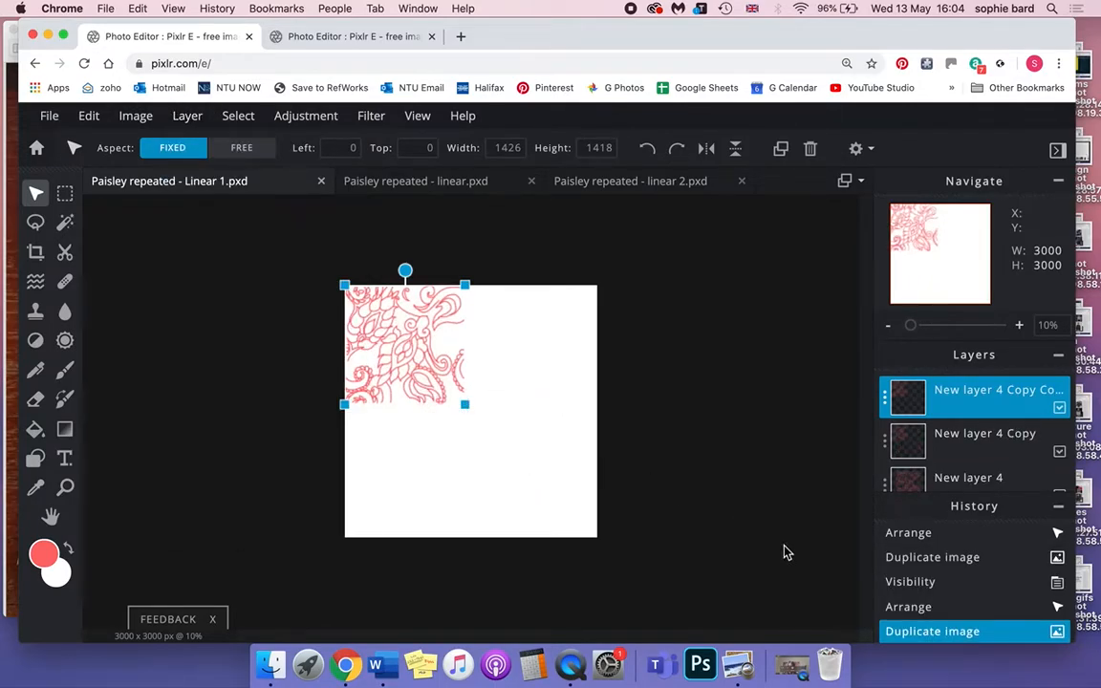
{"action": "left_click", "coordinate": [791, 664]}
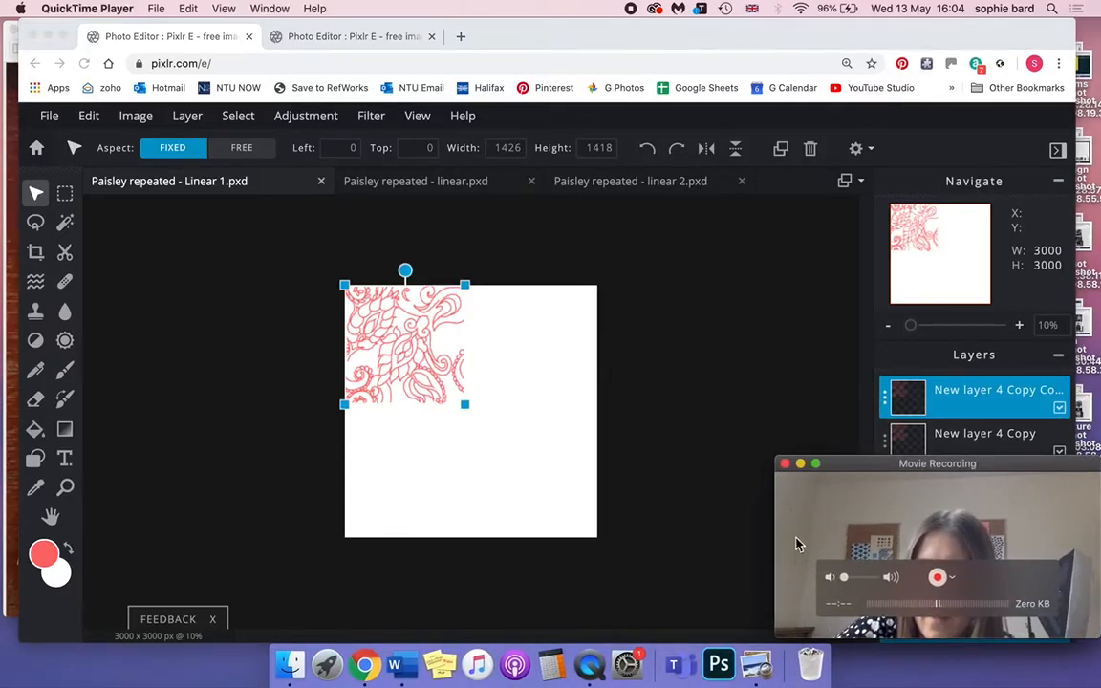
{"action": "left_click", "coordinate": [441, 349]}
{"action": "left_click_drag", "start_coordinate": [442, 349], "coordinate": [526, 349]}
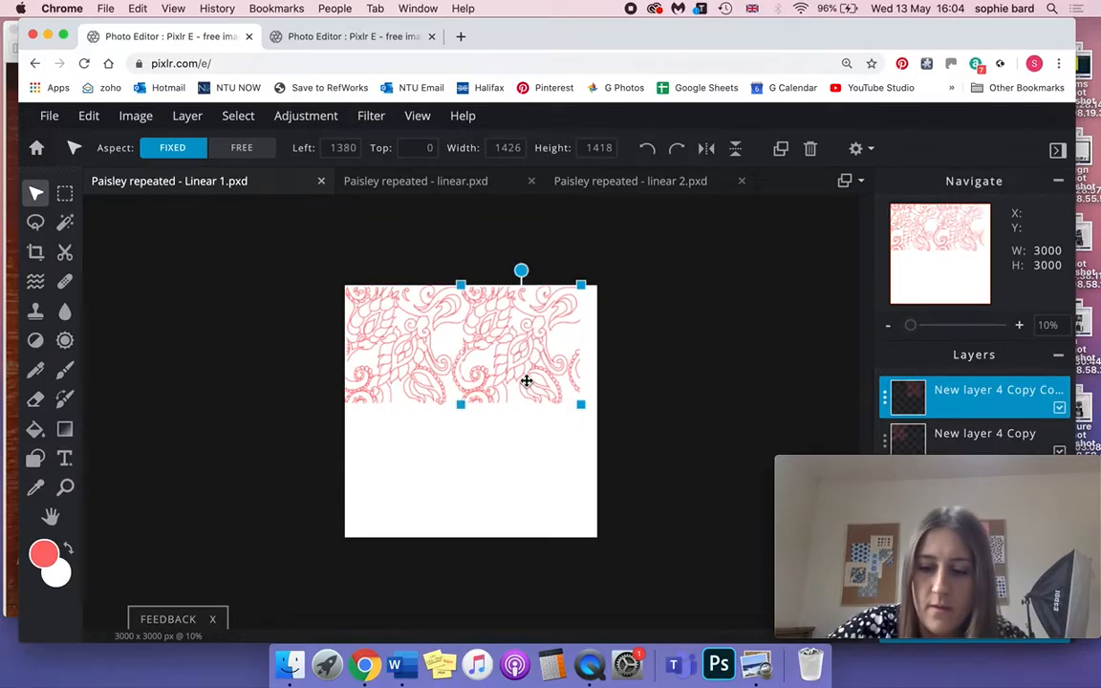
Fine-tune the second tile's horizontal position to left 1392 so its lines meet the first tile's edge.
{"action": "key", "text": "super+plus"}
{"action": "key", "text": "super+plus"}
{"action": "key", "text": "space"}
{"action": "left_click_drag", "start_coordinate": [454, 346], "coordinate": [421, 603]}
{"action": "left_click", "coordinate": [483, 460]}
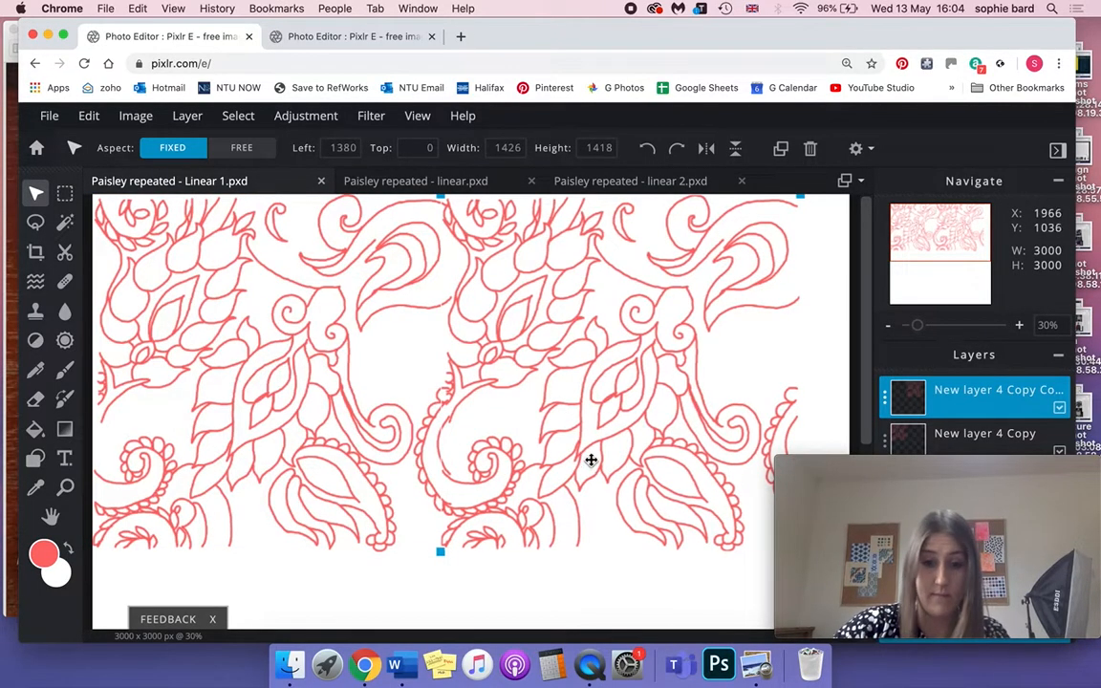
{"action": "left_click_drag", "start_coordinate": [589, 460], "coordinate": [594, 474]}
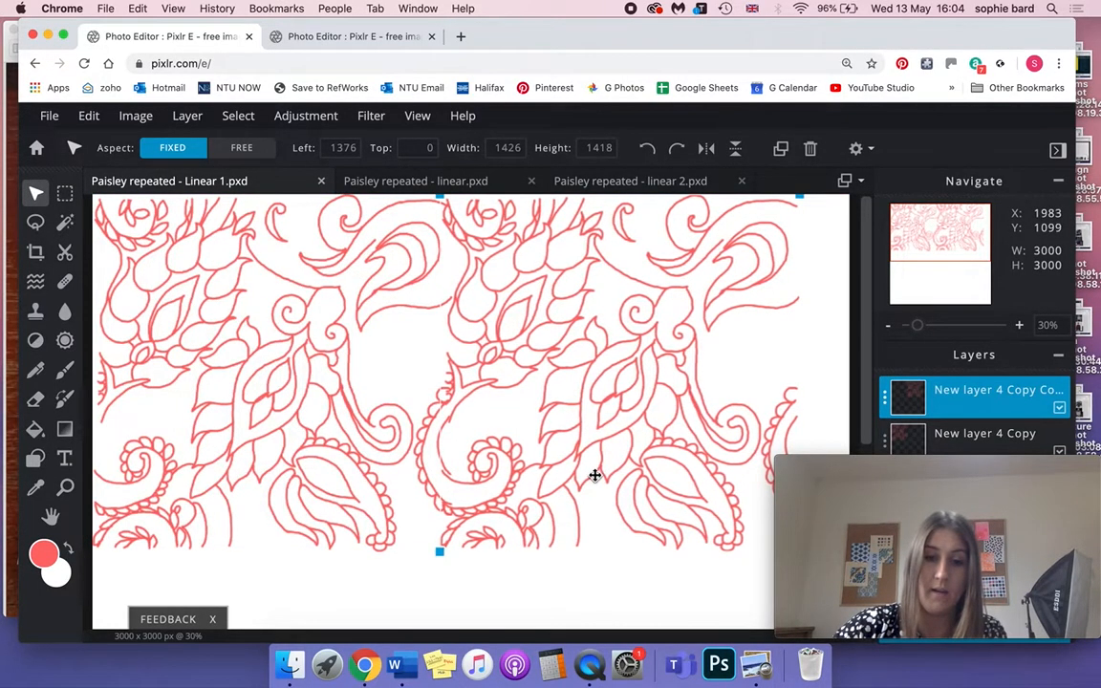
{"action": "key", "text": "Right"}
{"action": "key", "text": "Right"}
{"action": "key", "text": "Right"}
{"action": "key", "text": "Right"}
{"action": "key", "text": "Right"}
{"action": "key", "text": "Right"}
{"action": "key", "text": "Right"}
{"action": "key", "text": "Right"}
{"action": "key", "text": "Right"}
{"action": "key", "text": "Right"}
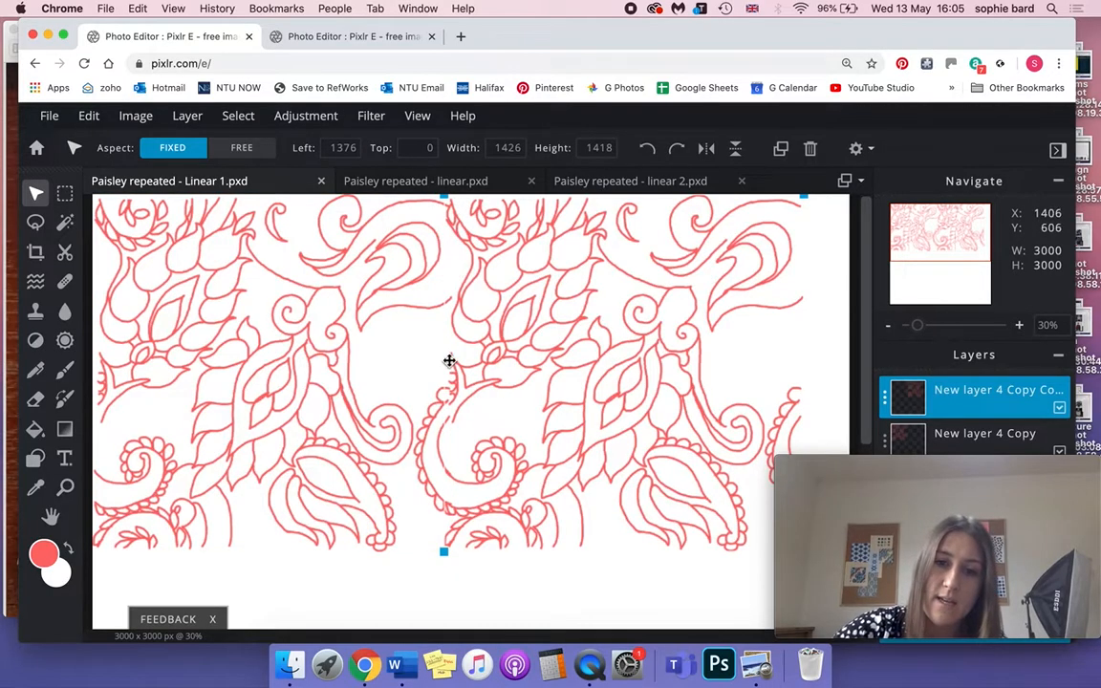
Duplicate the upper-right tile and place the copy beneath it, at left 1362 and top 1370.
{"action": "scroll", "coordinate": [423, 604], "scroll_direction": "down", "scroll_amount": 1}
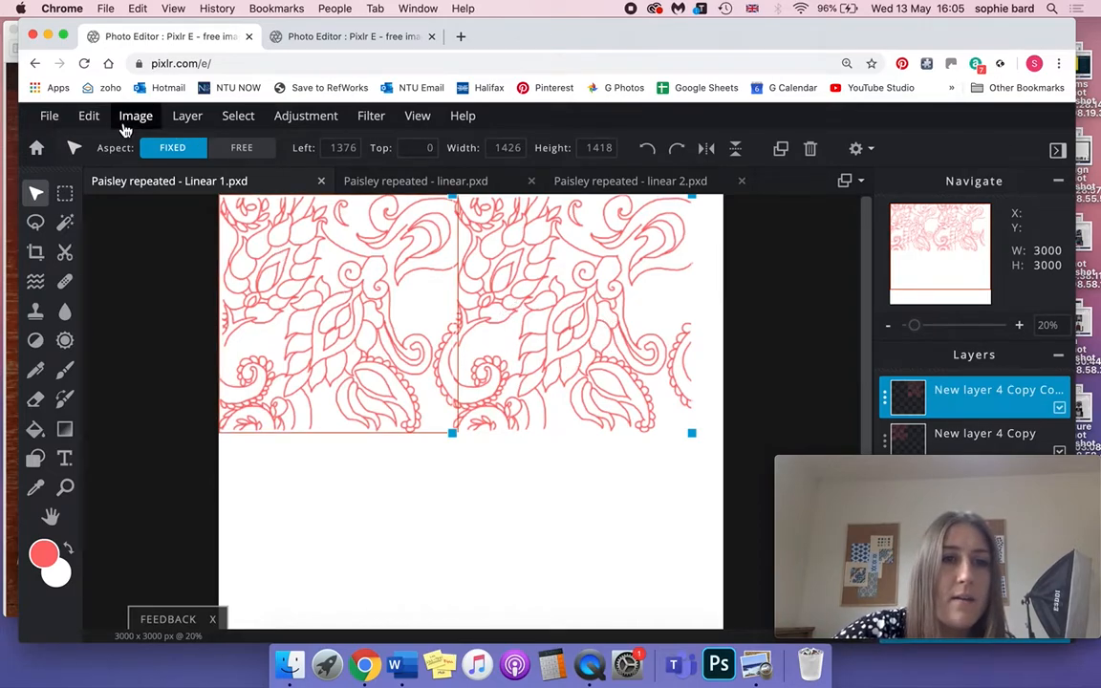
{"action": "left_click", "coordinate": [186, 115]}
{"action": "left_click", "coordinate": [209, 167]}
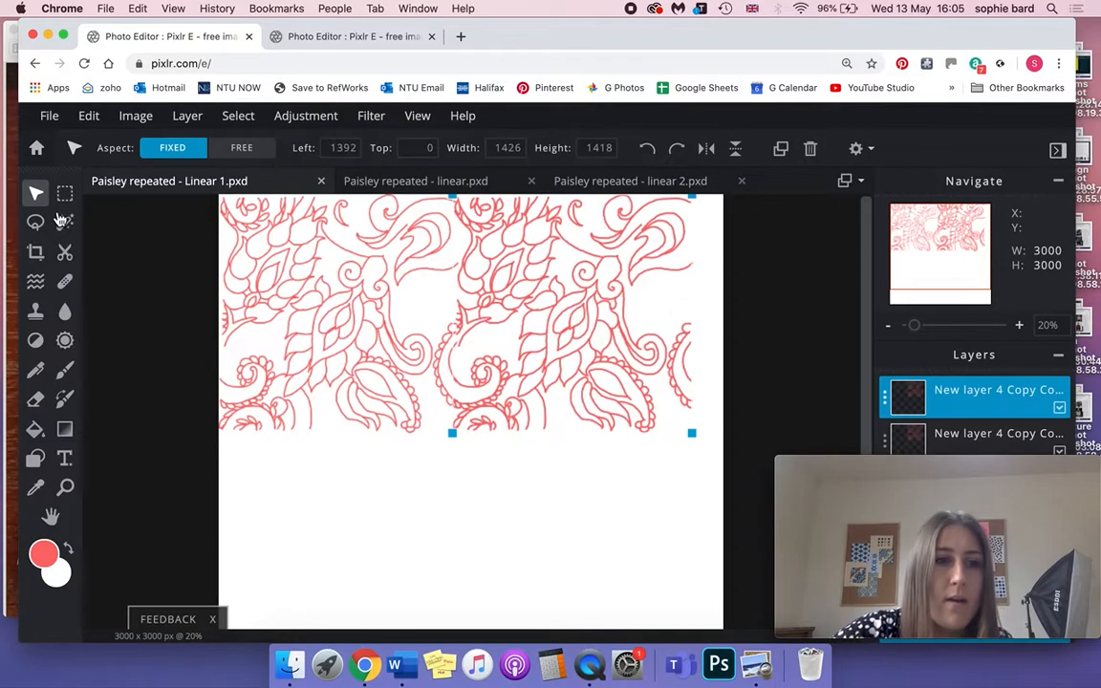
{"action": "left_click_drag", "start_coordinate": [566, 328], "coordinate": [576, 517]}
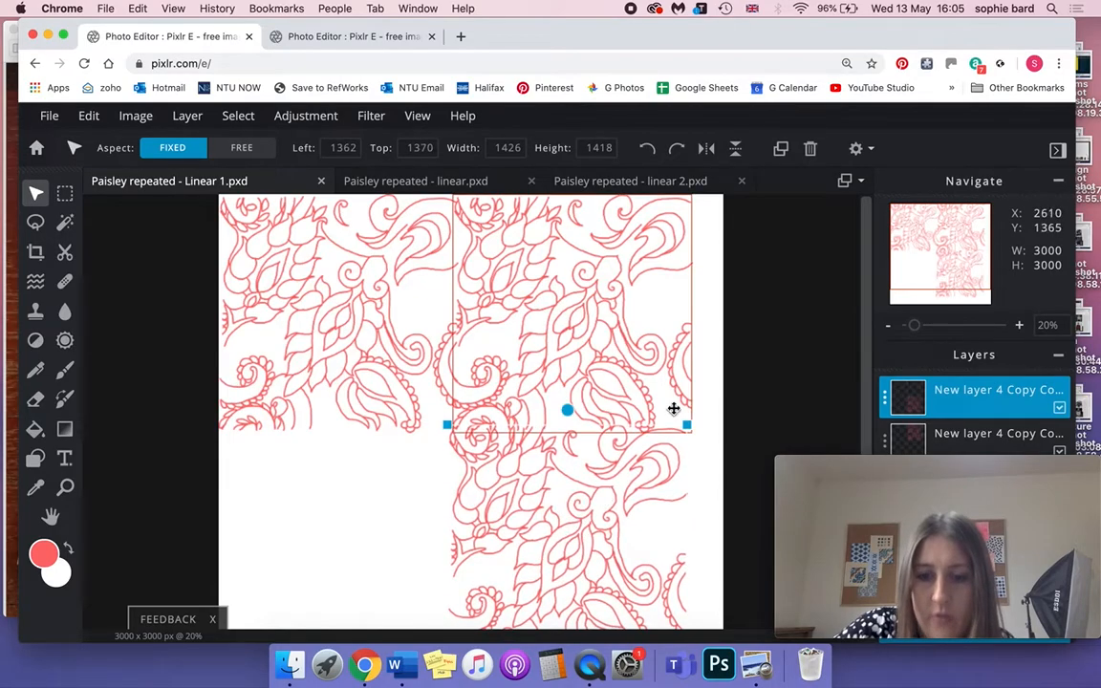
Duplicate the lower-right tile, move the copy into the empty lower-left area of the canvas, and deselect it.
{"action": "left_click", "coordinate": [189, 117]}
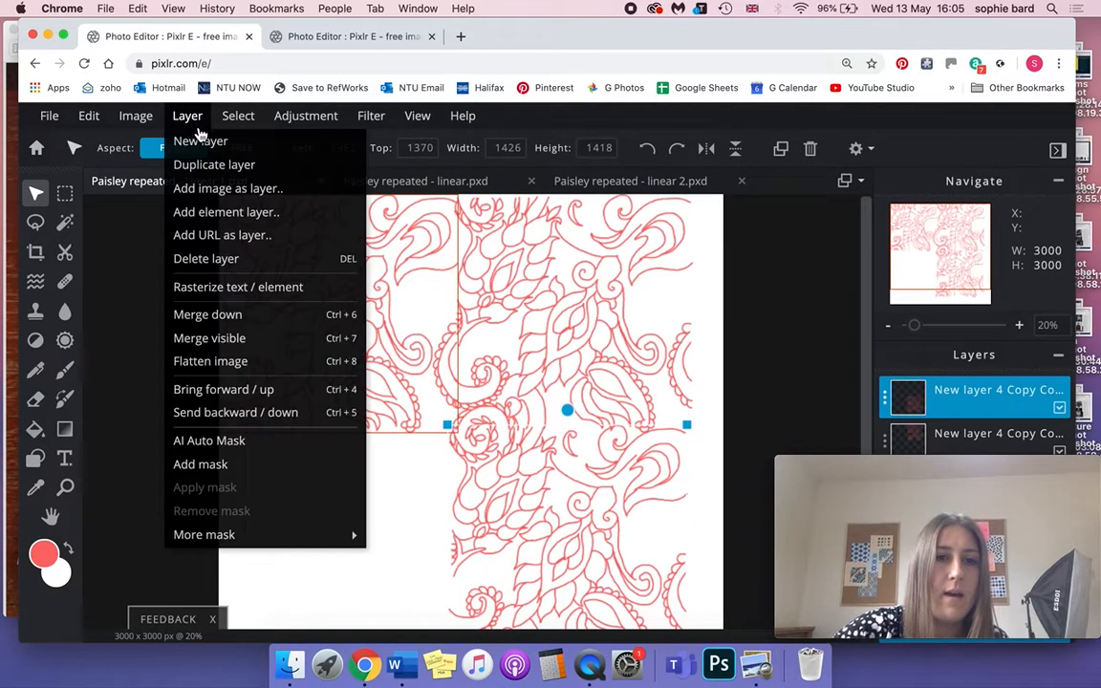
{"action": "left_click", "coordinate": [210, 164]}
{"action": "left_click_drag", "start_coordinate": [607, 513], "coordinate": [368, 507]}
{"action": "left_click", "coordinate": [752, 427]}
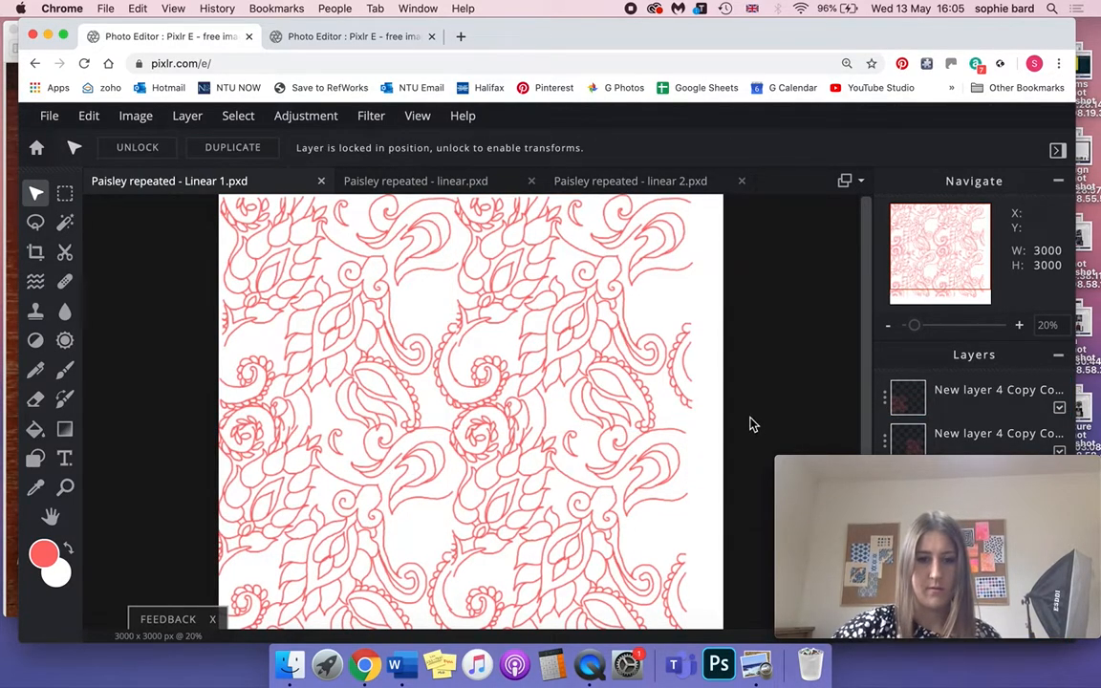
Examine the horizontal and vertical joins between the four repeated tiles and find the upper-left tile's layer.
{"action": "scroll", "coordinate": [609, 524], "scroll_direction": "down", "scroll_amount": 1}
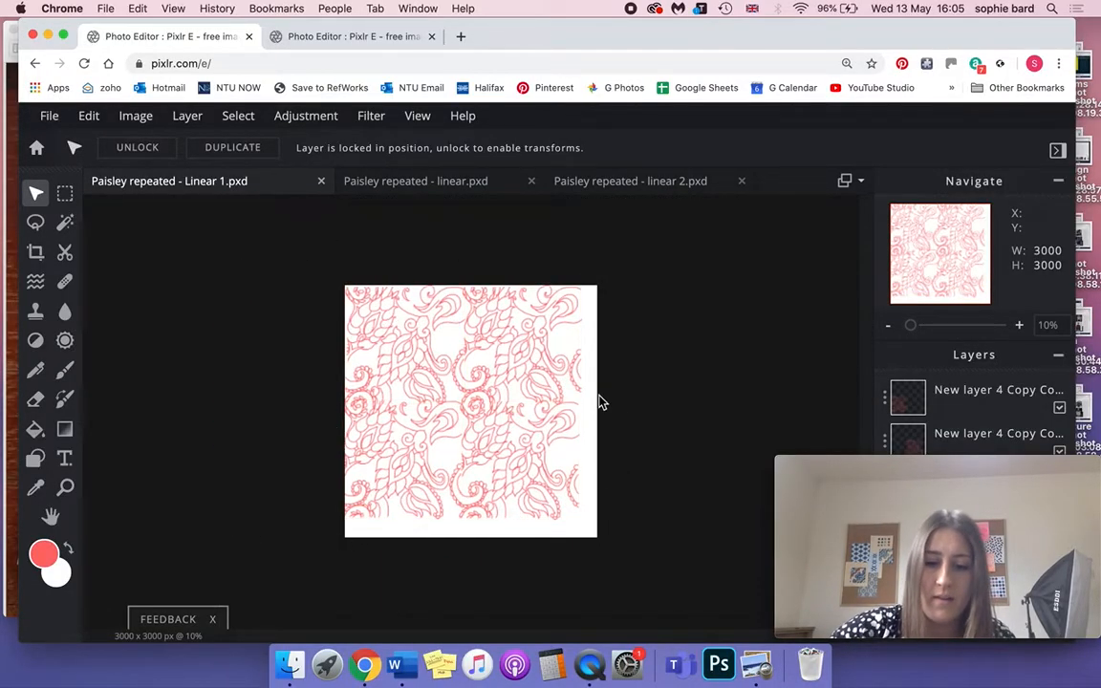
{"action": "scroll", "coordinate": [600, 402], "scroll_direction": "up", "scroll_amount": 3}
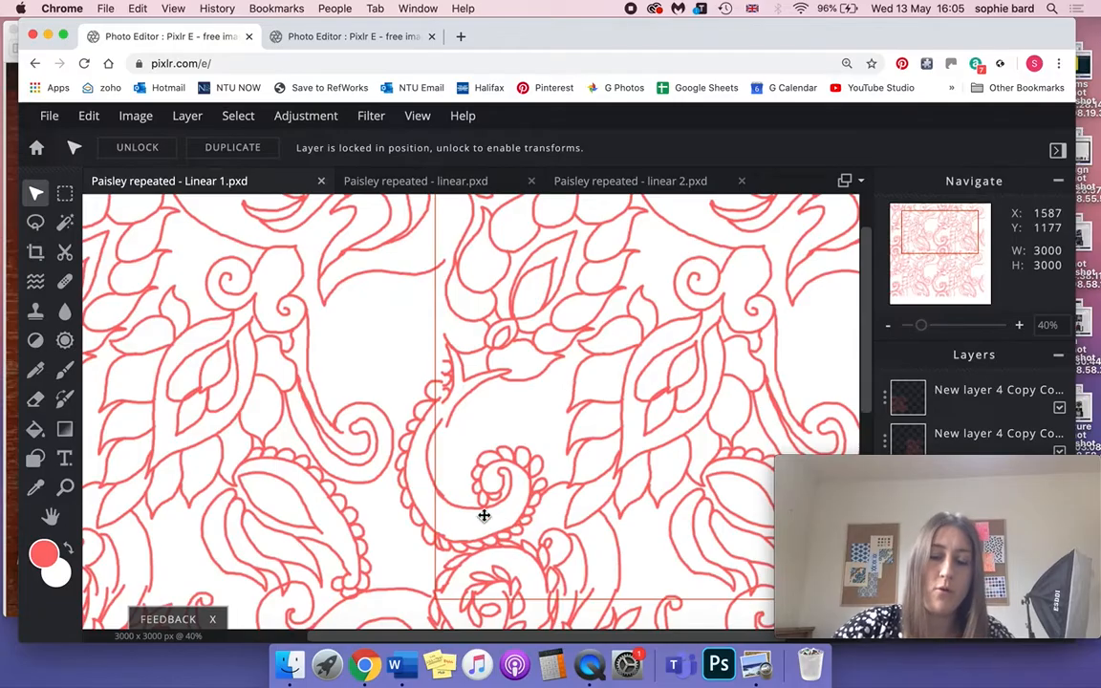
{"action": "left_click_drag", "start_coordinate": [332, 544], "coordinate": [604, 325]}
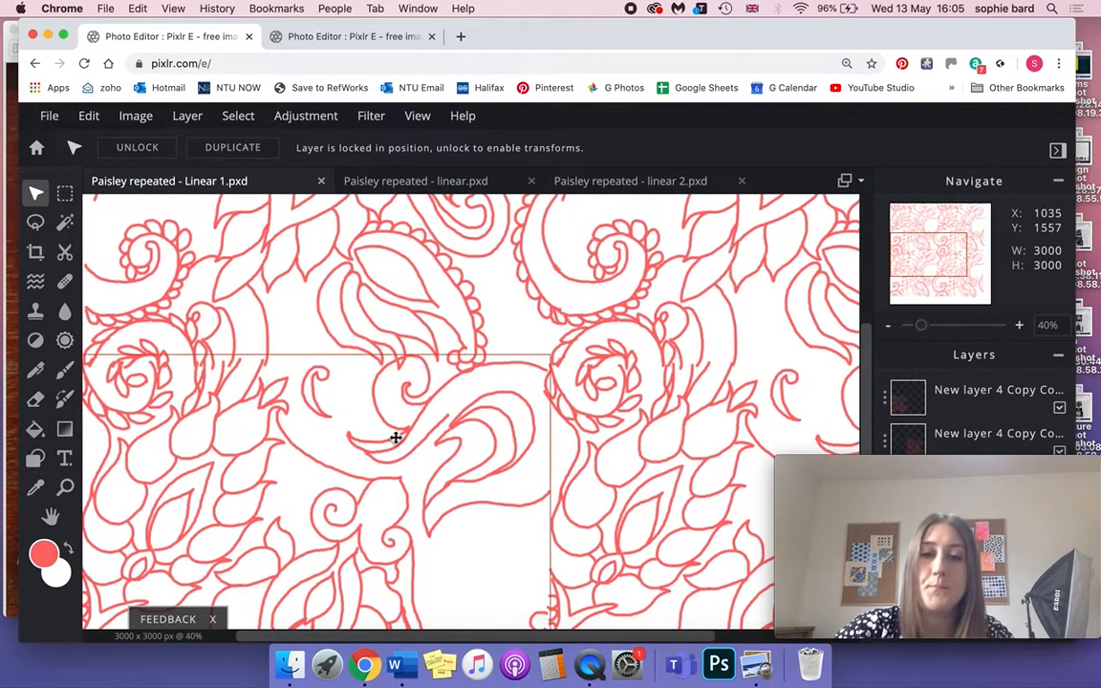
{"action": "left_click_drag", "start_coordinate": [513, 381], "coordinate": [491, 481]}
{"action": "left_click_drag", "start_coordinate": [538, 399], "coordinate": [554, 466]}
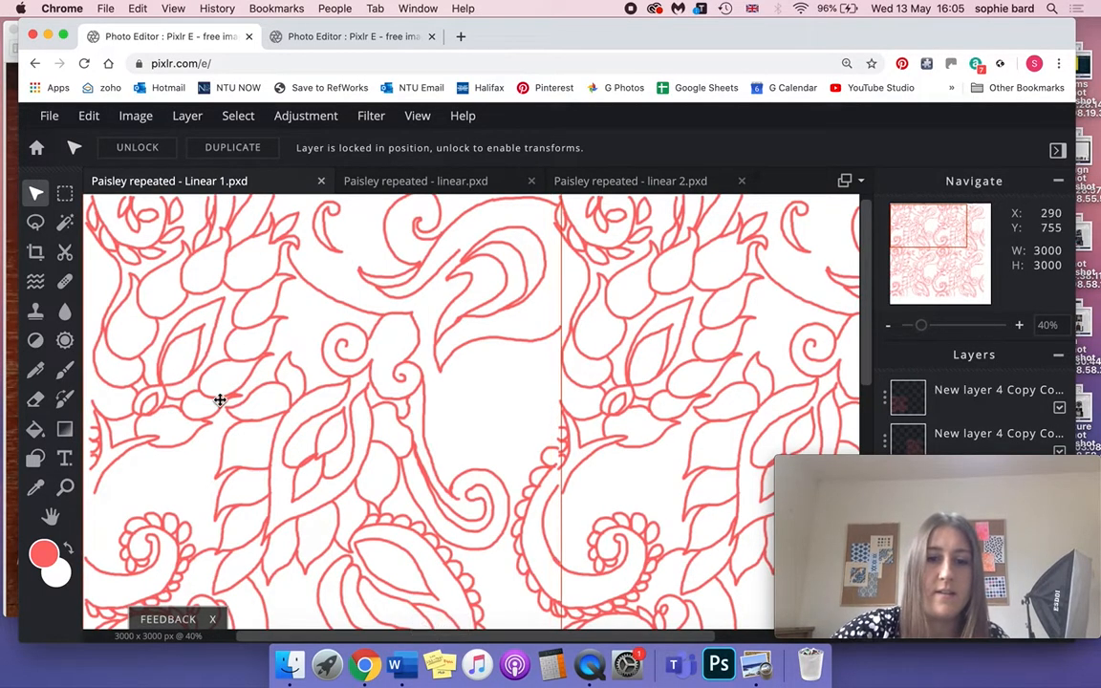
{"action": "left_click", "coordinate": [379, 389]}
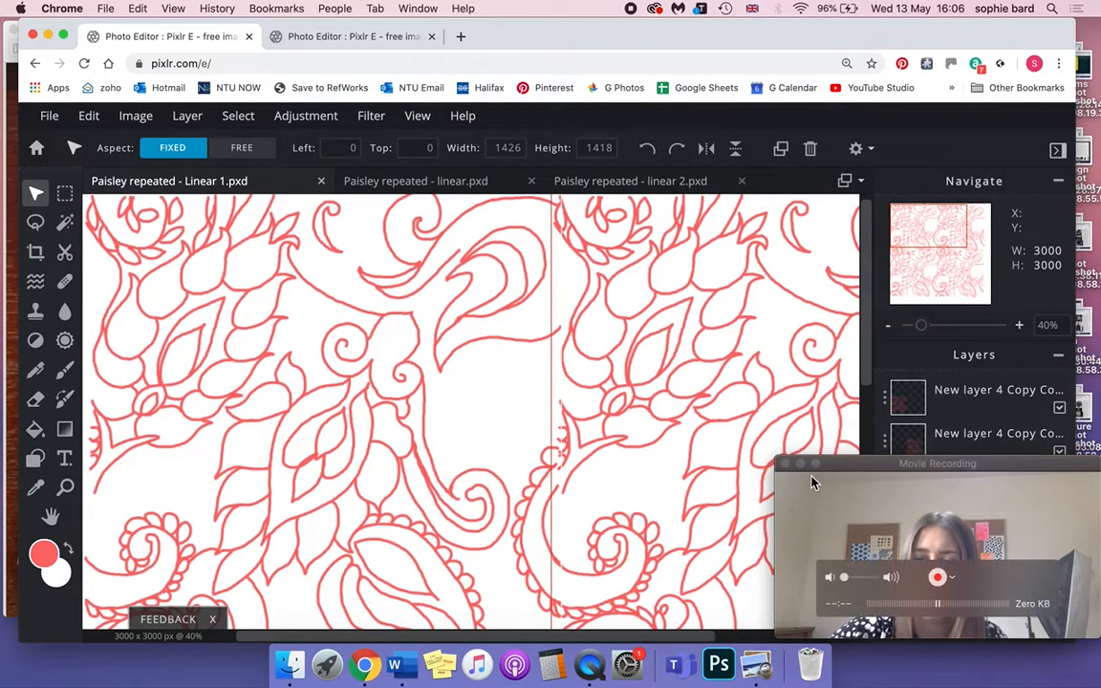
{"action": "left_click", "coordinate": [801, 464]}
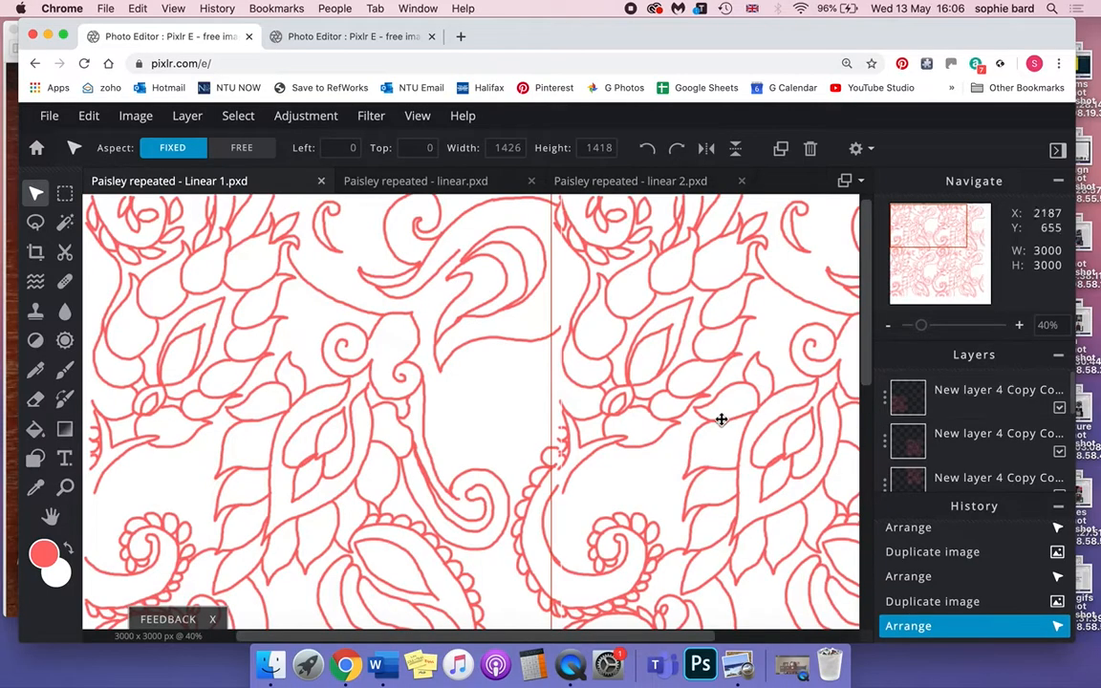
{"action": "left_click_drag", "start_coordinate": [1071, 394], "coordinate": [1071, 432]}
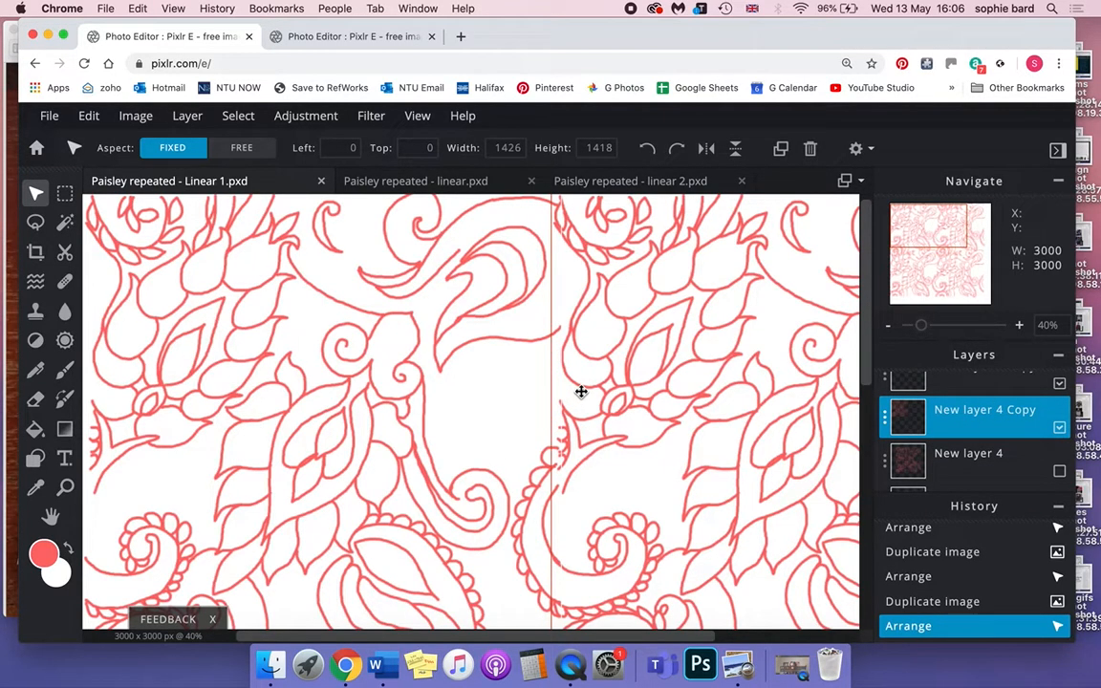
Select the upper-right tile and nudge it horizontally to left 1397 against the upper-left tile.
{"action": "scroll", "coordinate": [581, 392], "scroll_direction": "down", "scroll_amount": 2}
{"action": "left_click", "coordinate": [573, 355]}
{"action": "key", "text": "Left"}
{"action": "key", "text": "Left"}
{"action": "key", "text": "Left"}
{"action": "key", "text": "Left"}
{"action": "key", "text": "Left"}
{"action": "key", "text": "Right"}
{"action": "scroll", "coordinate": [596, 358], "scroll_direction": "up", "scroll_amount": 3}
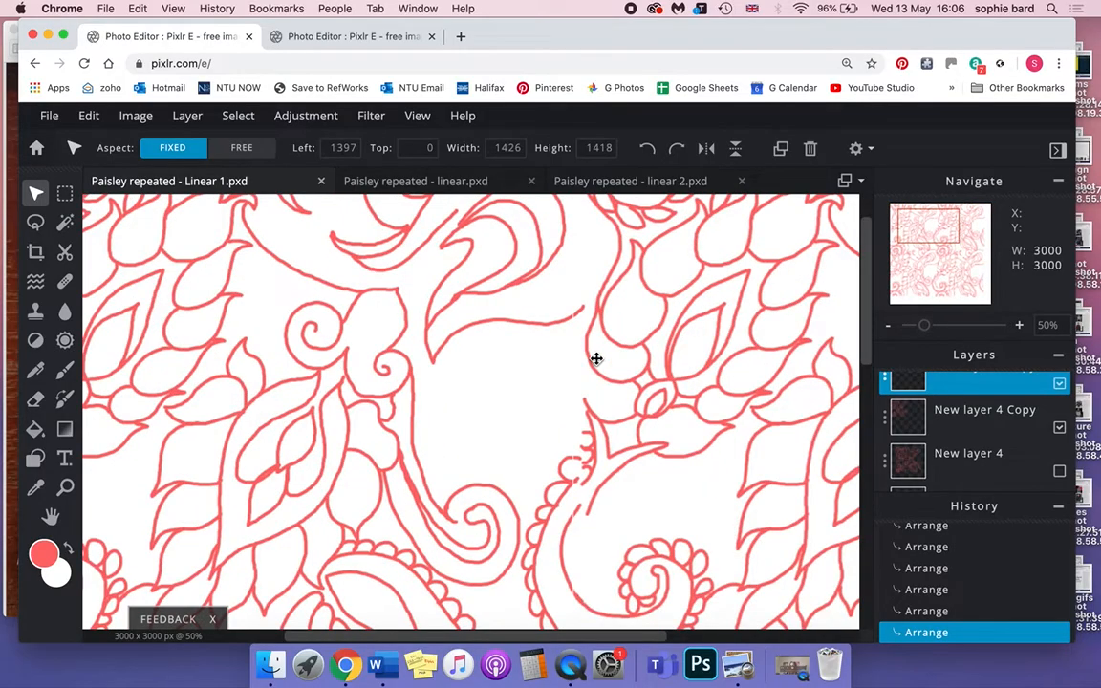
Nudge the upper-right tile further left in small increments until its lines meet those of the upper-left tile.
{"action": "scroll", "coordinate": [596, 359], "scroll_direction": "down", "scroll_amount": 1}
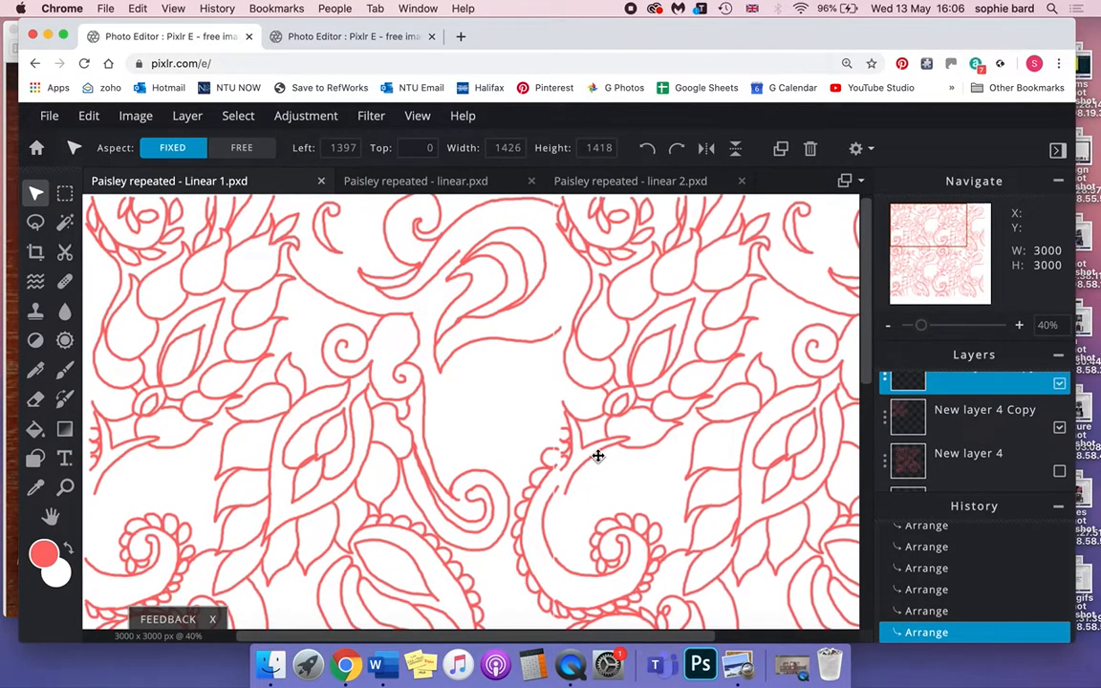
{"action": "key", "text": "Left"}
{"action": "key", "text": "Left"}
{"action": "key", "text": "Left"}
{"action": "key", "text": "Left"}
{"action": "key", "text": "Left"}
{"action": "key", "text": "Left"}
{"action": "key", "text": "Left"}
{"action": "key", "text": "Left"}
{"action": "key", "text": "Left"}
{"action": "key", "text": "Left"}
{"action": "key", "text": "Left"}
{"action": "key", "text": "Left"}
{"action": "key", "text": "Left"}
{"action": "key", "text": "Left"}
{"action": "key", "text": "Left"}
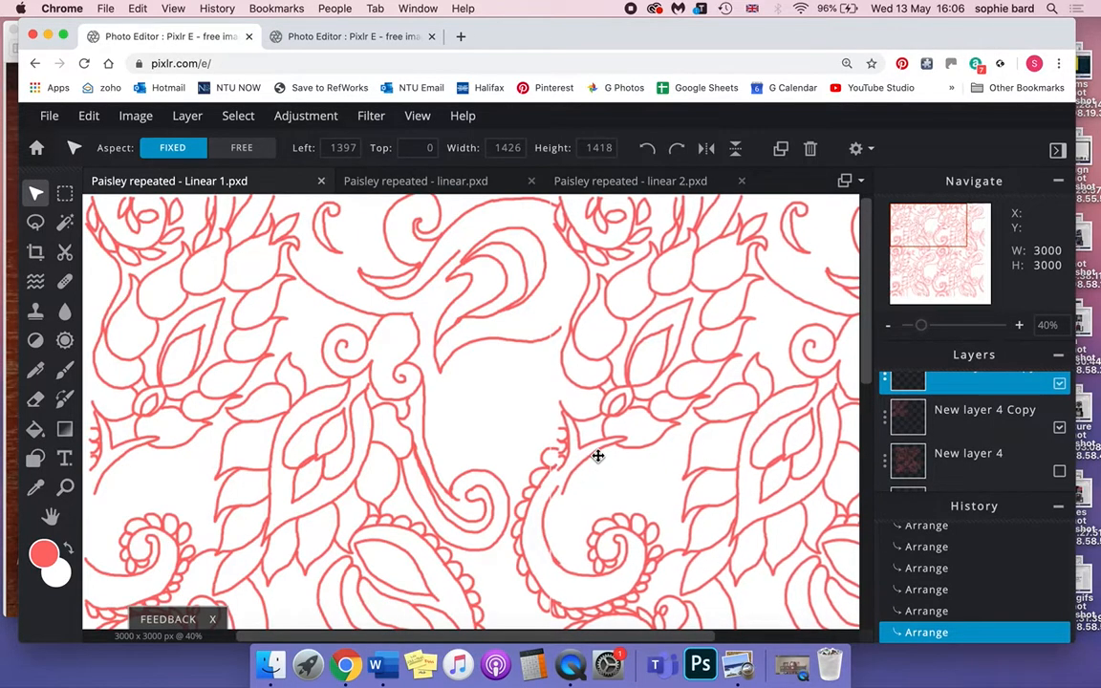
{"action": "key", "text": "Right"}
{"action": "key", "text": "Right"}
{"action": "key", "text": "Right"}
{"action": "key", "text": "Right"}
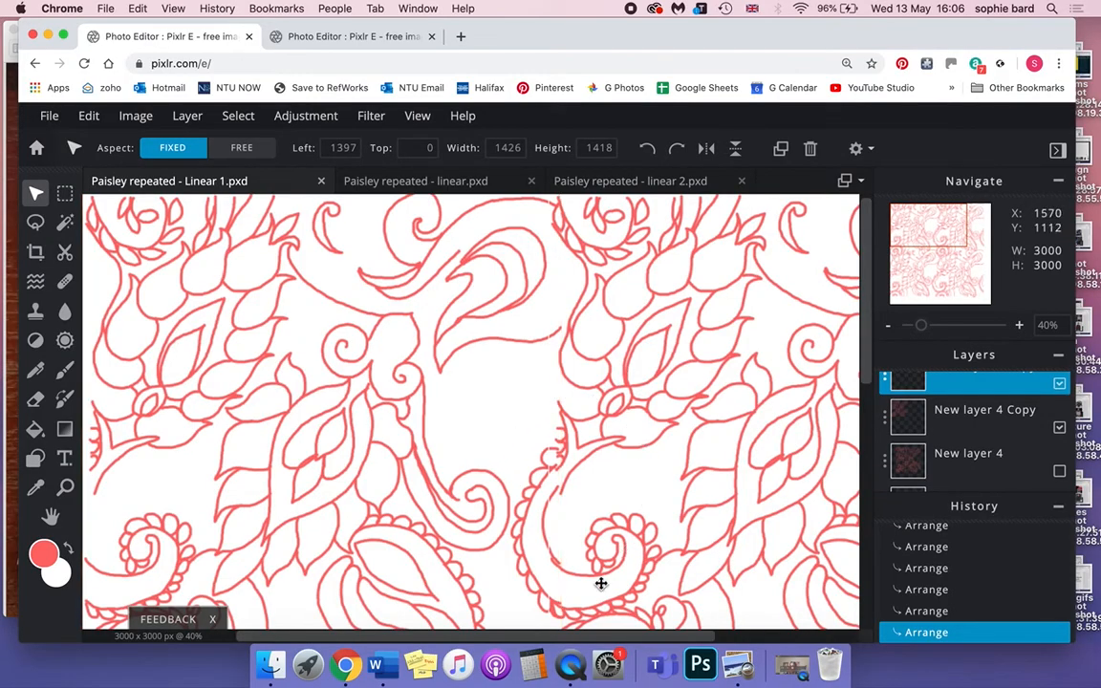
{"action": "key", "text": "Left"}
{"action": "key", "text": "Left"}
{"action": "key", "text": "Left"}
{"action": "key", "text": "Left"}
{"action": "key", "text": "Left"}
{"action": "key", "text": "Left"}
{"action": "key", "text": "Left"}
{"action": "key", "text": "Left"}
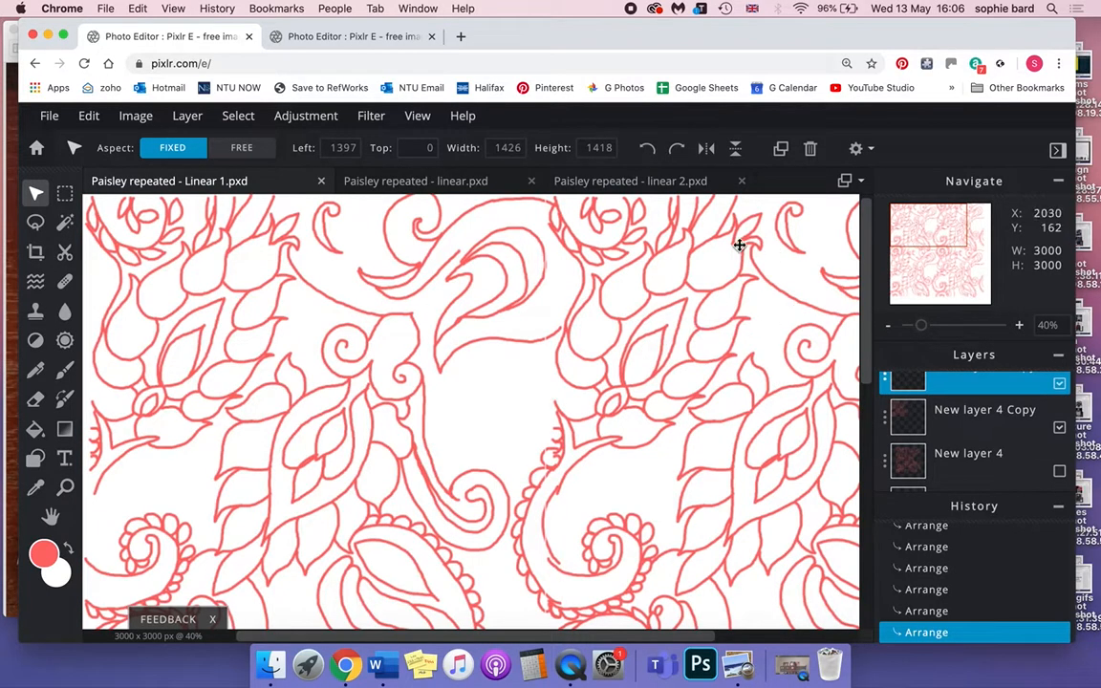
Nudge the upper-right tile slightly upward to refine its join with the lower-right tile.
{"action": "left_click_drag", "start_coordinate": [598, 533], "coordinate": [629, 287]}
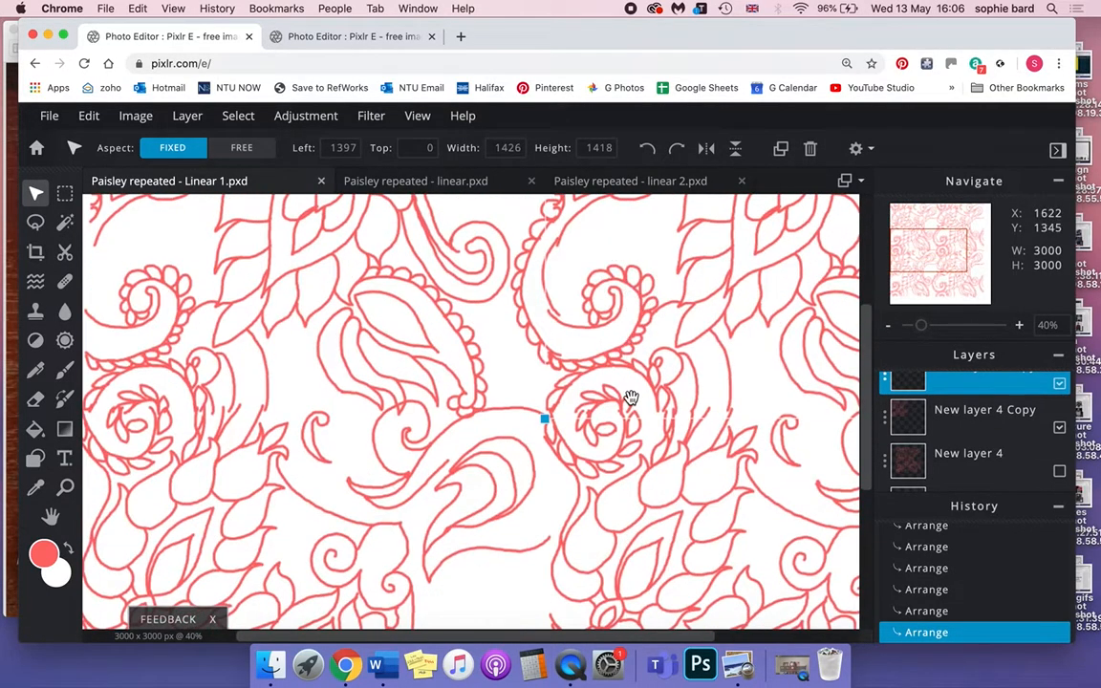
{"action": "key", "text": "Up"}
{"action": "key", "text": "Up"}
{"action": "key", "text": "Up"}
{"action": "key", "text": "Up"}
{"action": "key", "text": "Up"}
{"action": "key", "text": "Up"}
{"action": "key", "text": "Right"}
{"action": "key", "text": "Right"}
{"action": "key", "text": "Right"}
{"action": "key", "text": "Right"}
{"action": "key", "text": "Down"}
{"action": "key", "text": "Down"}
{"action": "key", "text": "Down"}
{"action": "key", "text": "Down"}
{"action": "key", "text": "Left"}
{"action": "key", "text": "Left"}
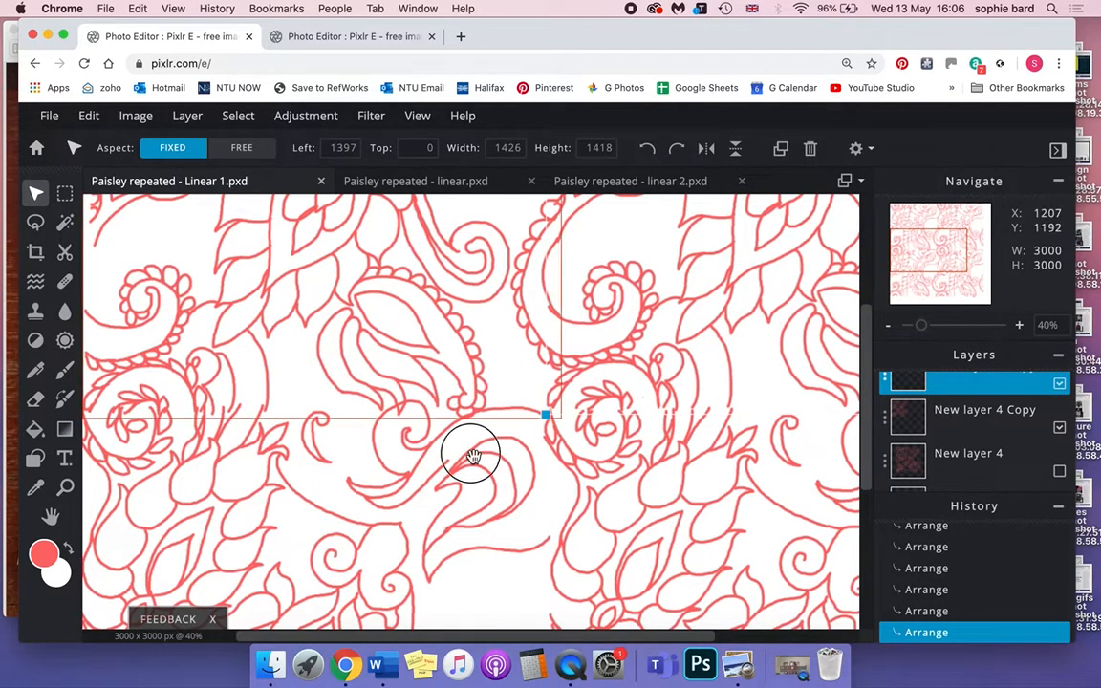
Select the upper-left tile's layer, New layer 4 Copy, for work on its join with the upper-right tile.
{"action": "scroll", "coordinate": [472, 455], "scroll_direction": "up", "scroll_amount": 10}
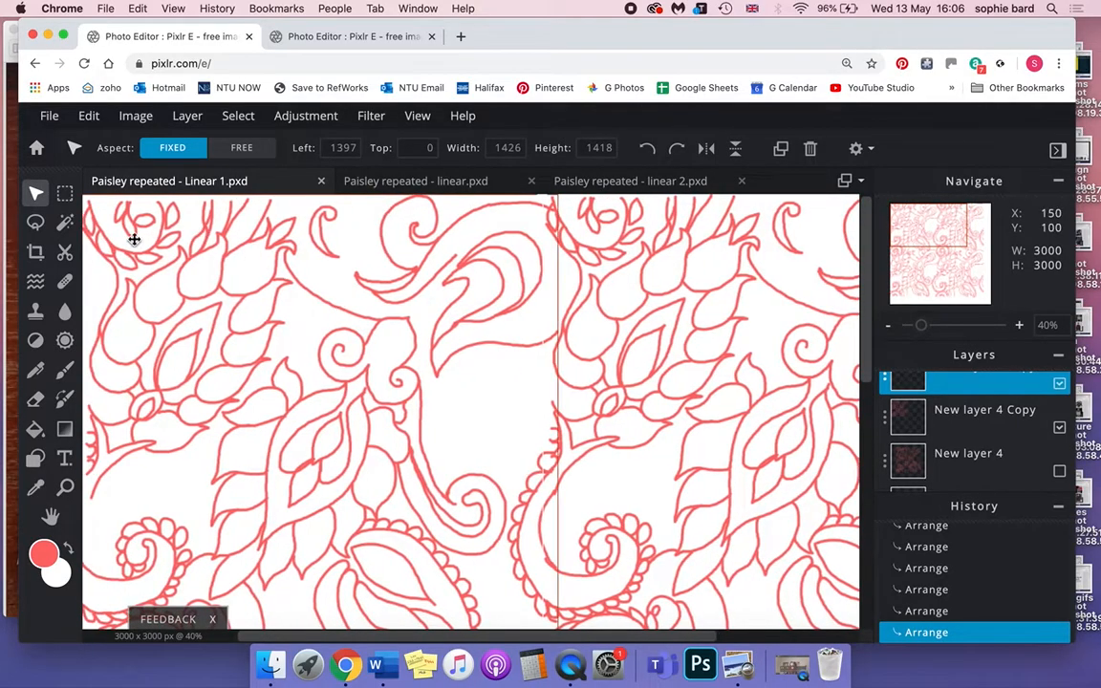
{"action": "left_click", "coordinate": [371, 392]}
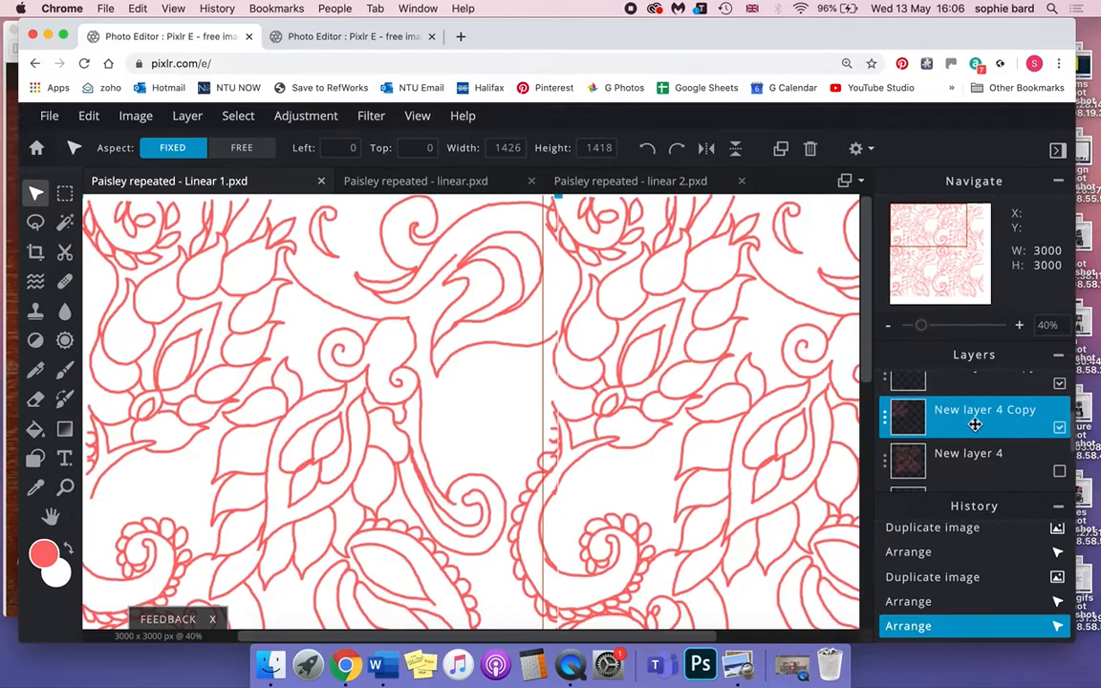
{"action": "scroll", "coordinate": [267, 253], "scroll_direction": "up", "scroll_amount": 3}
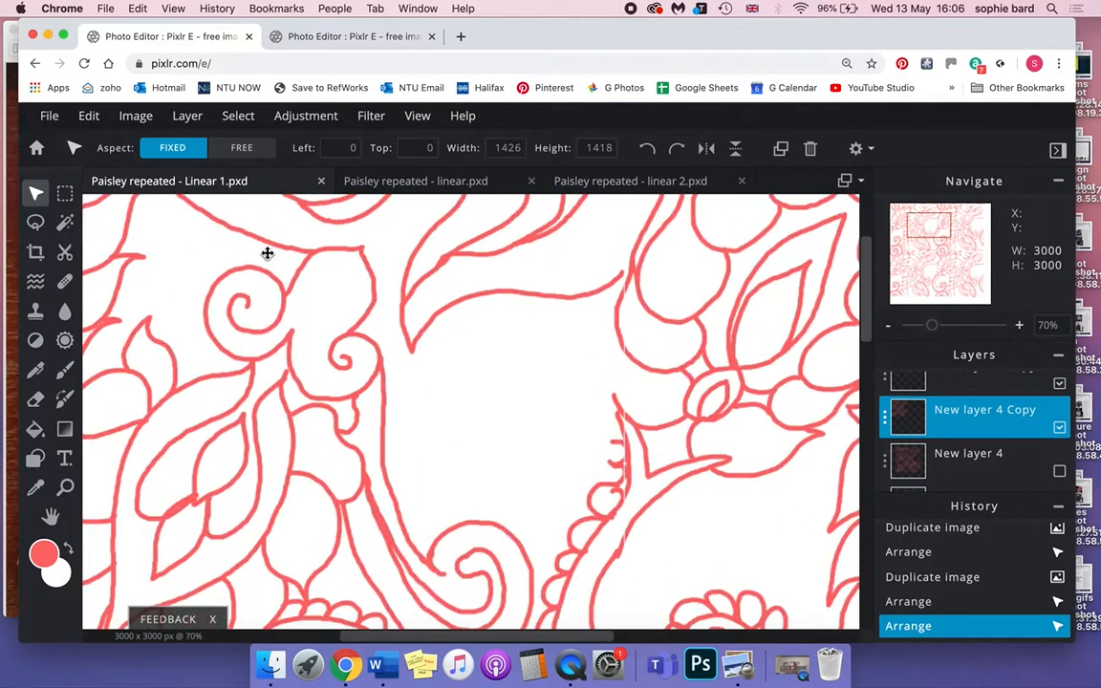
{"action": "scroll", "coordinate": [607, 461], "scroll_direction": "up", "scroll_amount": 5}
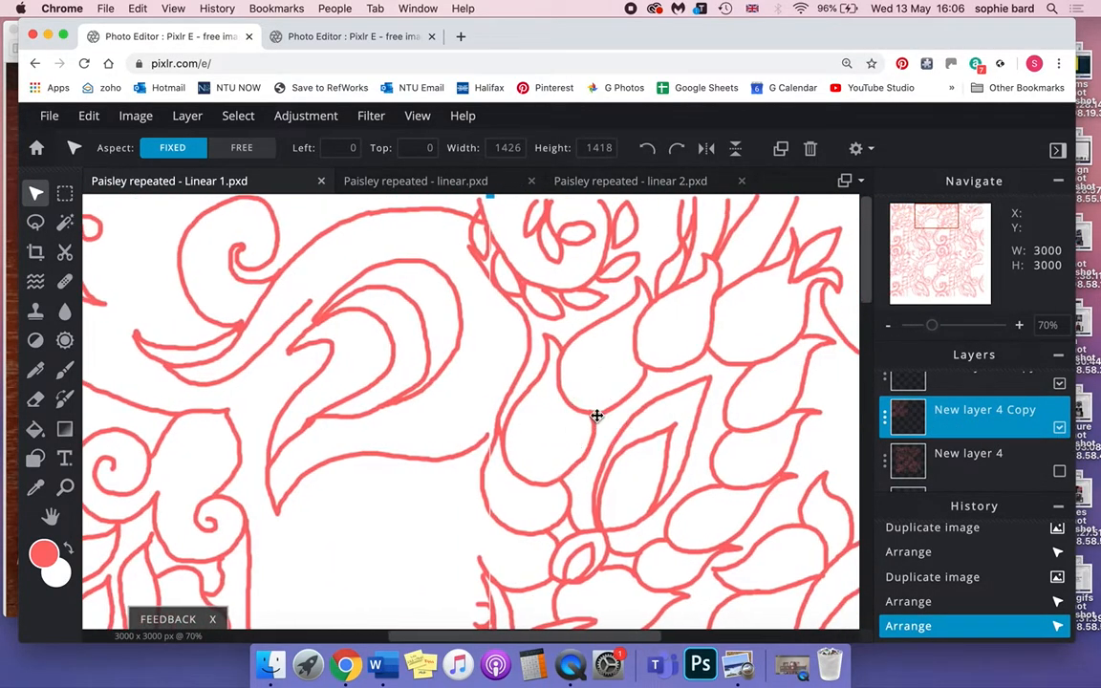
{"action": "scroll", "coordinate": [597, 416], "scroll_direction": "up", "scroll_amount": 1}
{"action": "scroll", "coordinate": [597, 416], "scroll_direction": "up", "scroll_amount": 1}
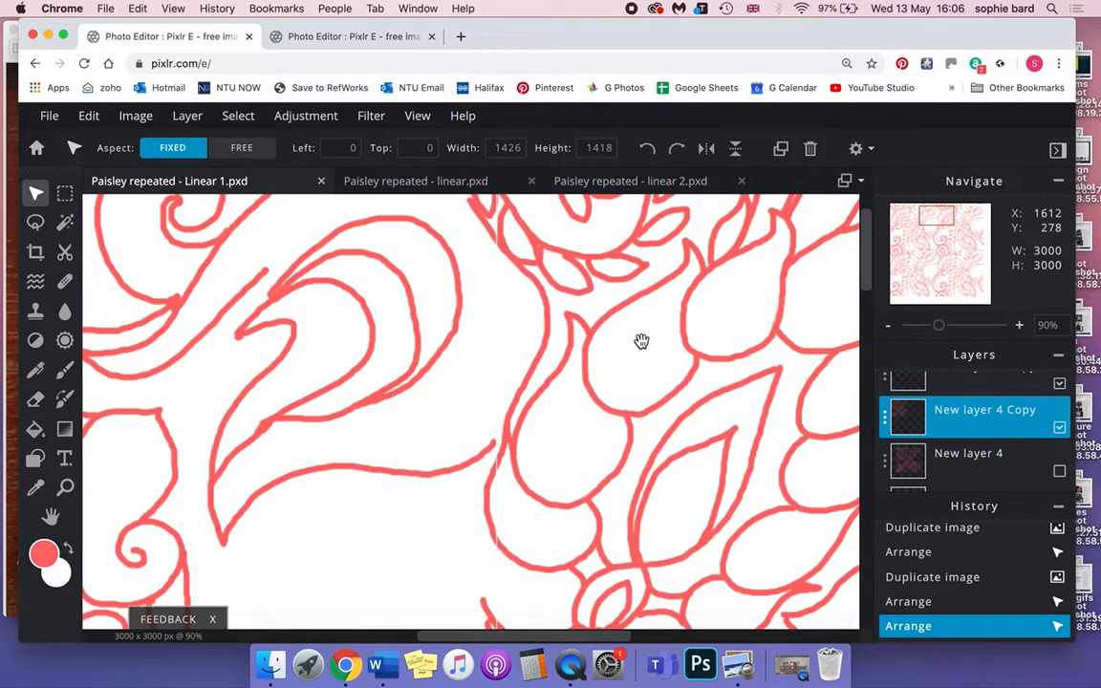
{"action": "left_click_drag", "start_coordinate": [633, 453], "coordinate": [594, 513]}
{"action": "left_click_drag", "start_coordinate": [529, 537], "coordinate": [538, 433]}
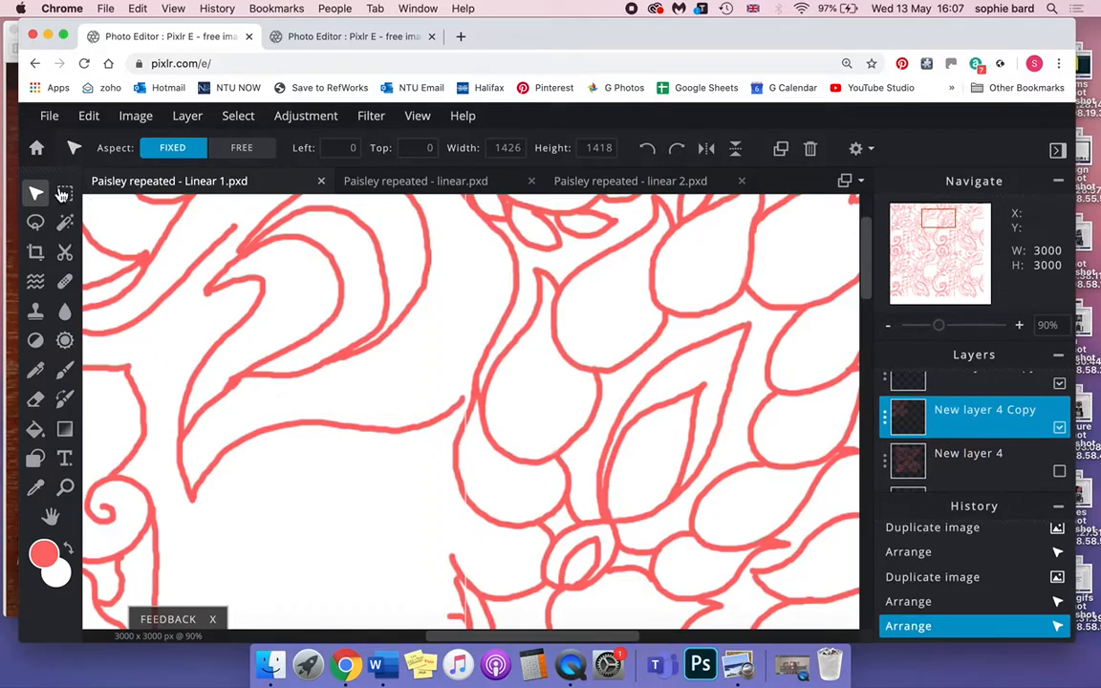
Try a 40 px brush stroke in the open white area and toggle the tile layer's visibility to check its layer.
{"action": "left_click", "coordinate": [63, 370]}
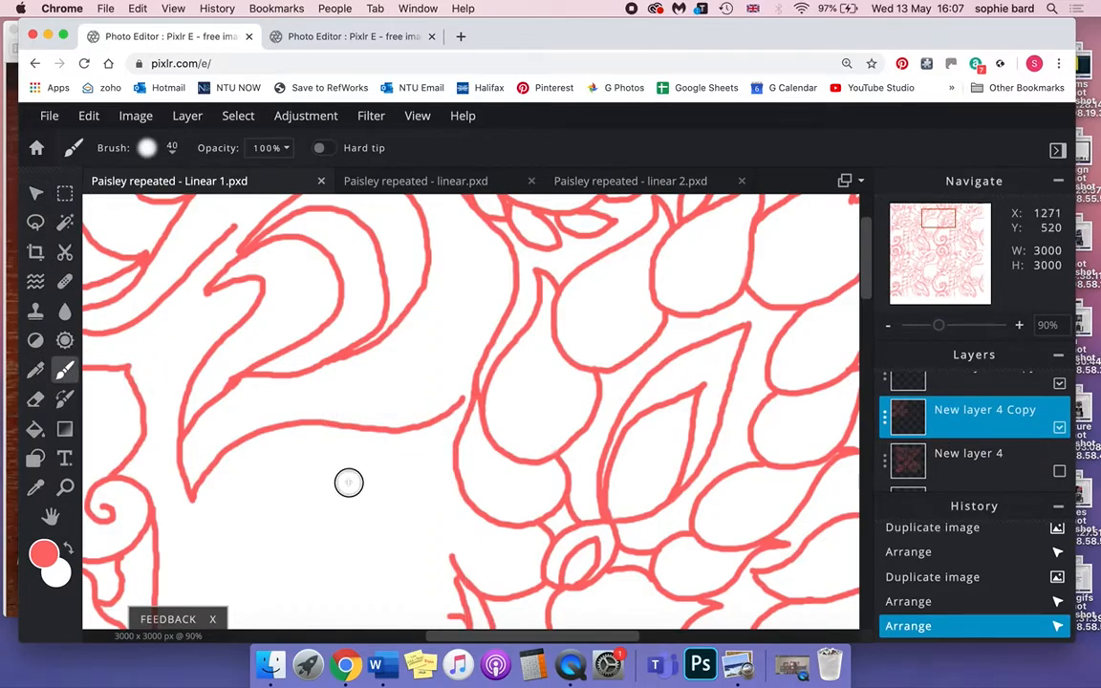
{"action": "left_click_drag", "start_coordinate": [347, 482], "coordinate": [355, 528]}
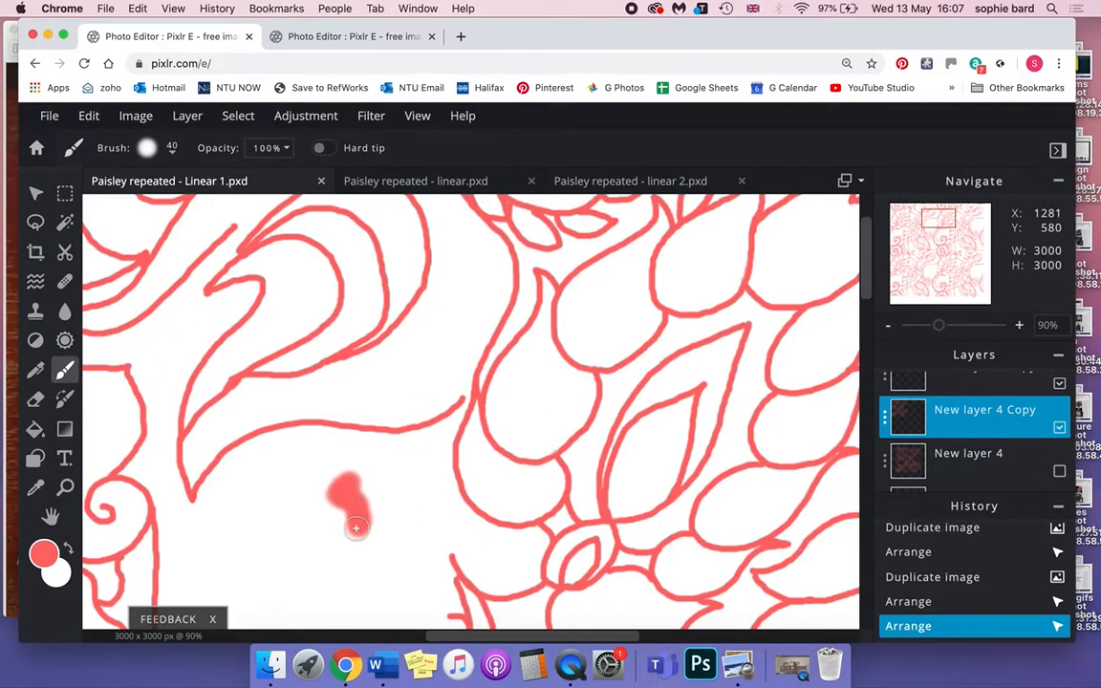
{"action": "left_click", "coordinate": [1059, 428]}
{"action": "left_click", "coordinate": [1058, 428]}
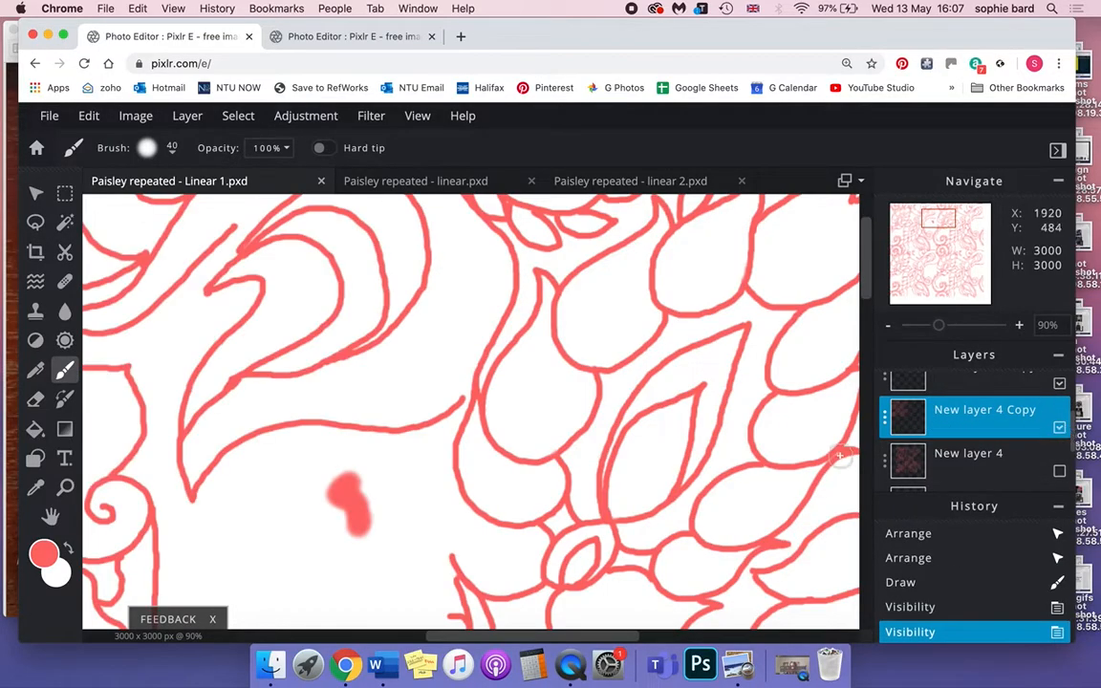
Undo the layer visibility changes and the test brush stroke.
{"action": "left_click", "coordinate": [88, 116]}
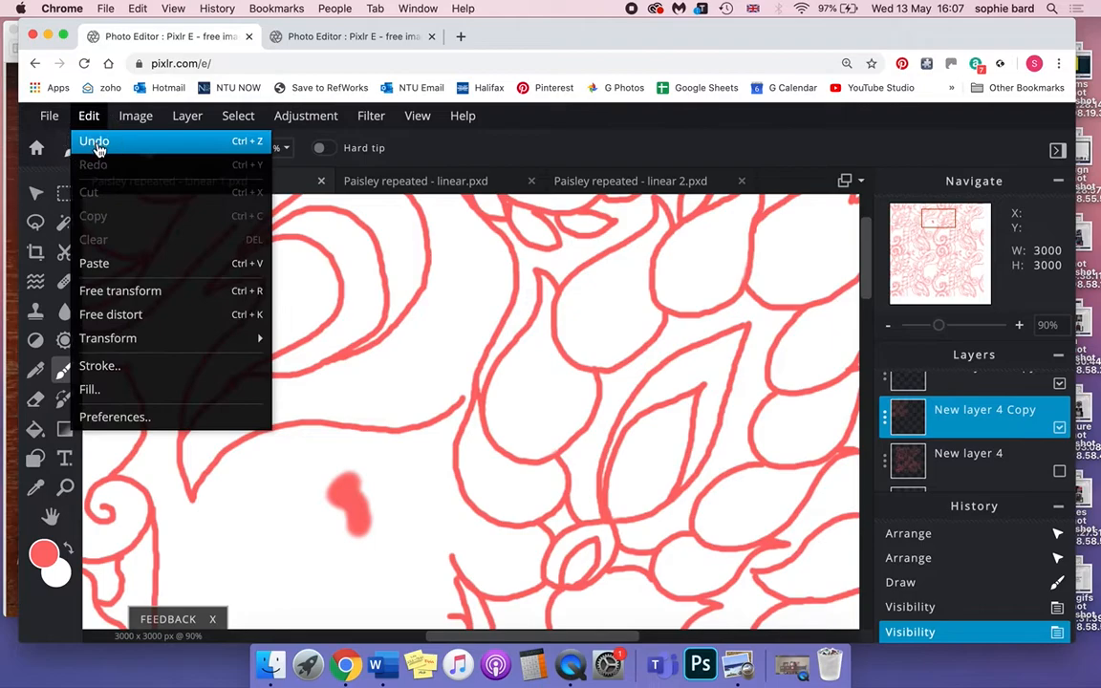
{"action": "left_click", "coordinate": [98, 141]}
{"action": "left_click", "coordinate": [88, 115]}
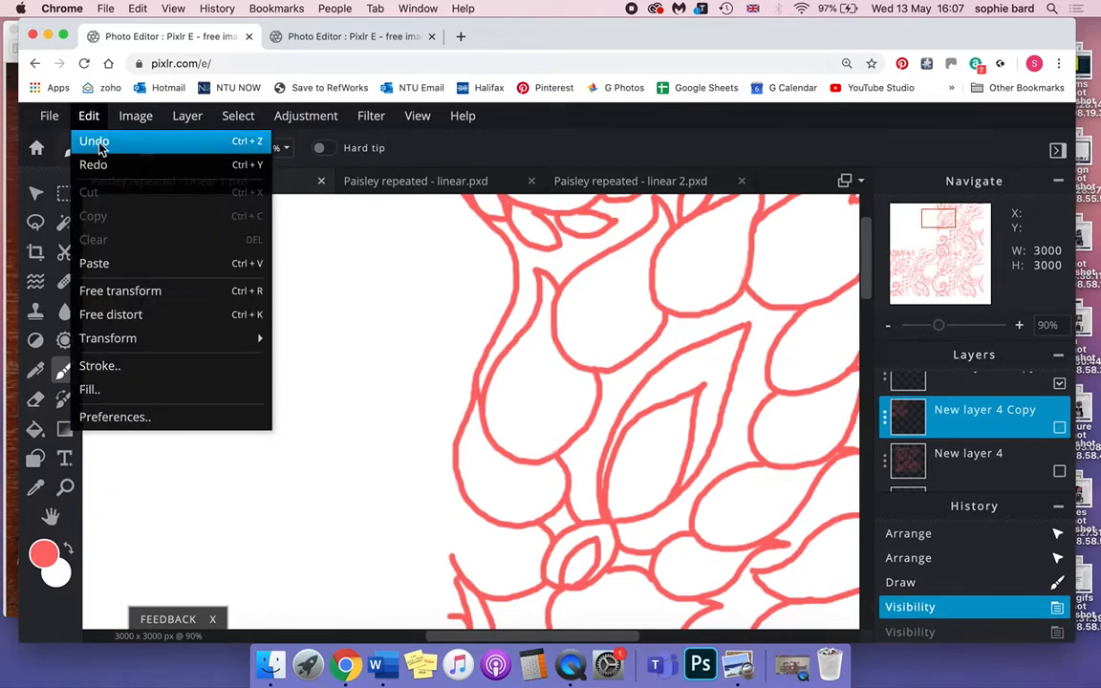
{"action": "left_click", "coordinate": [96, 140]}
{"action": "left_click", "coordinate": [88, 115]}
{"action": "left_click", "coordinate": [100, 141]}
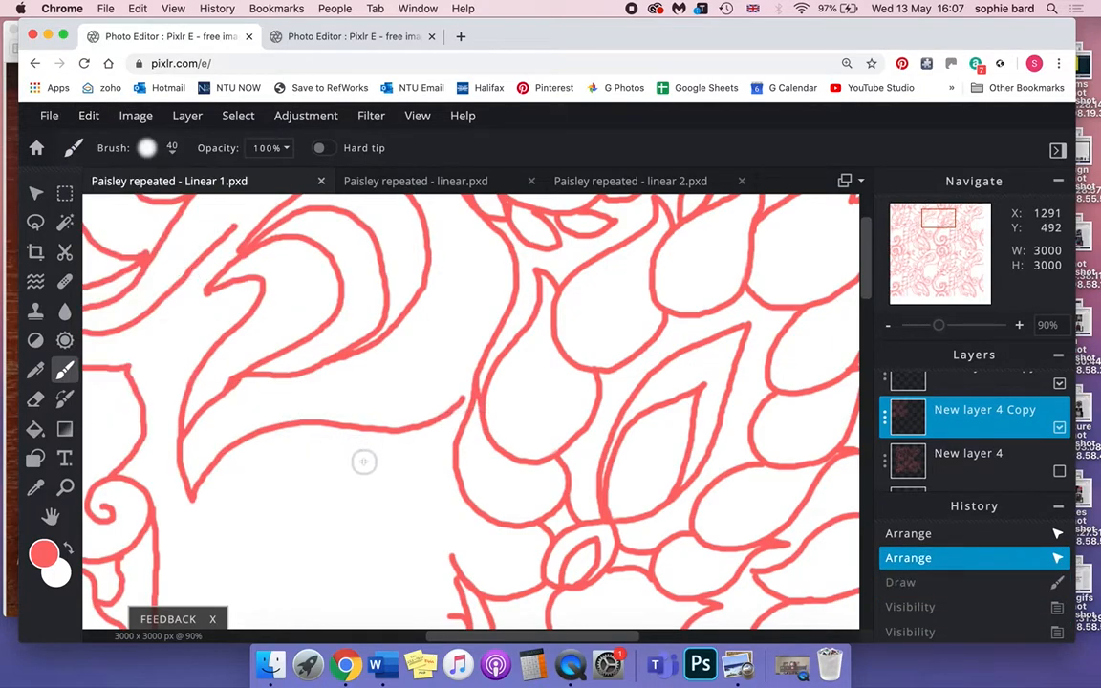
Set the brush size to 13 px and extend the paisley's lower line to meet the leaf stem across the seam.
{"action": "left_click", "coordinate": [175, 161]}
{"action": "left_click_drag", "start_coordinate": [163, 218], "coordinate": [161, 216]}
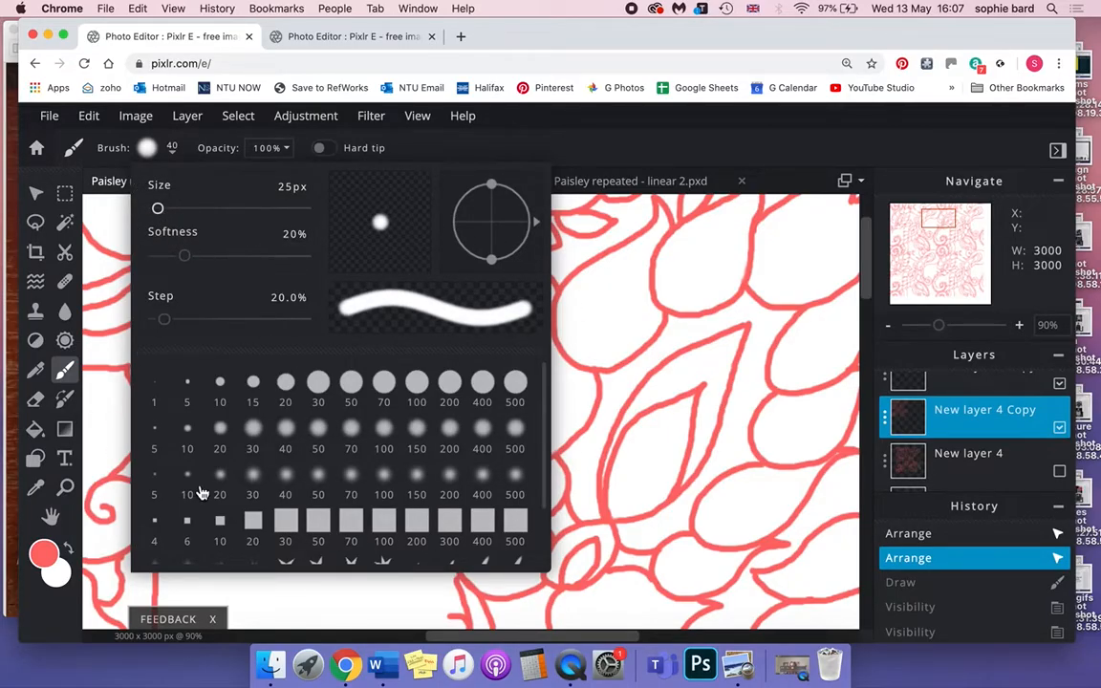
{"action": "mouse_move", "coordinate": [159, 209]}
{"action": "left_mouse_down"}
{"action": "mouse_move", "coordinate": [174, 217]}
{"action": "mouse_move", "coordinate": [160, 209]}
{"action": "left_mouse_up"}
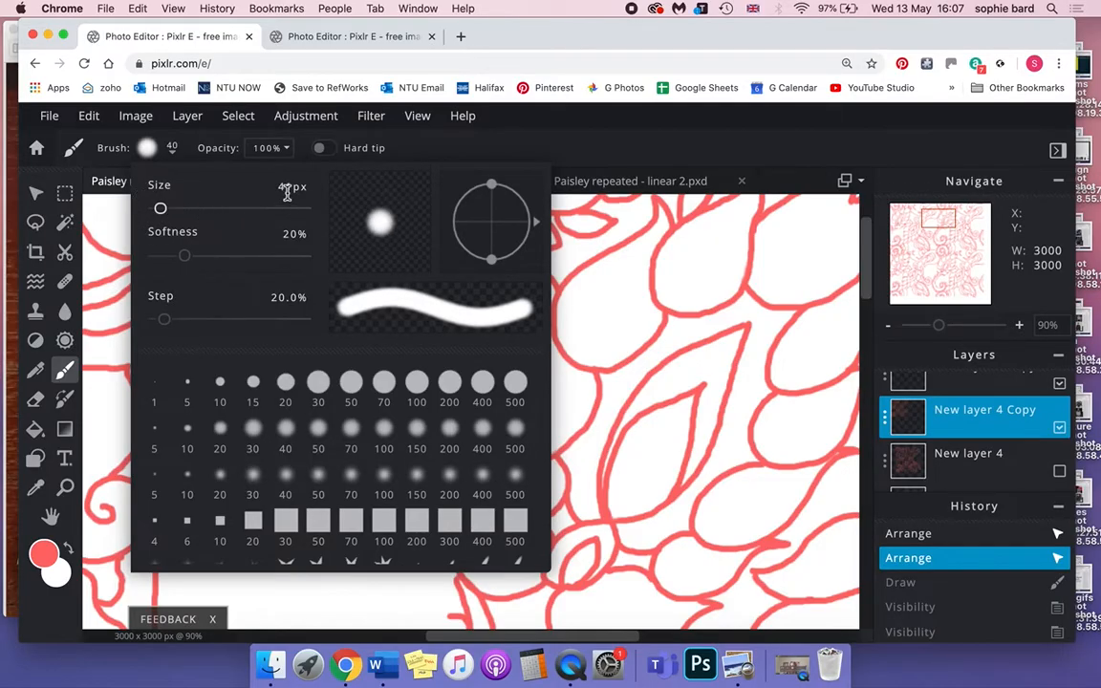
{"action": "double_click", "coordinate": [276, 188]}
{"action": "type", "text": "13"}
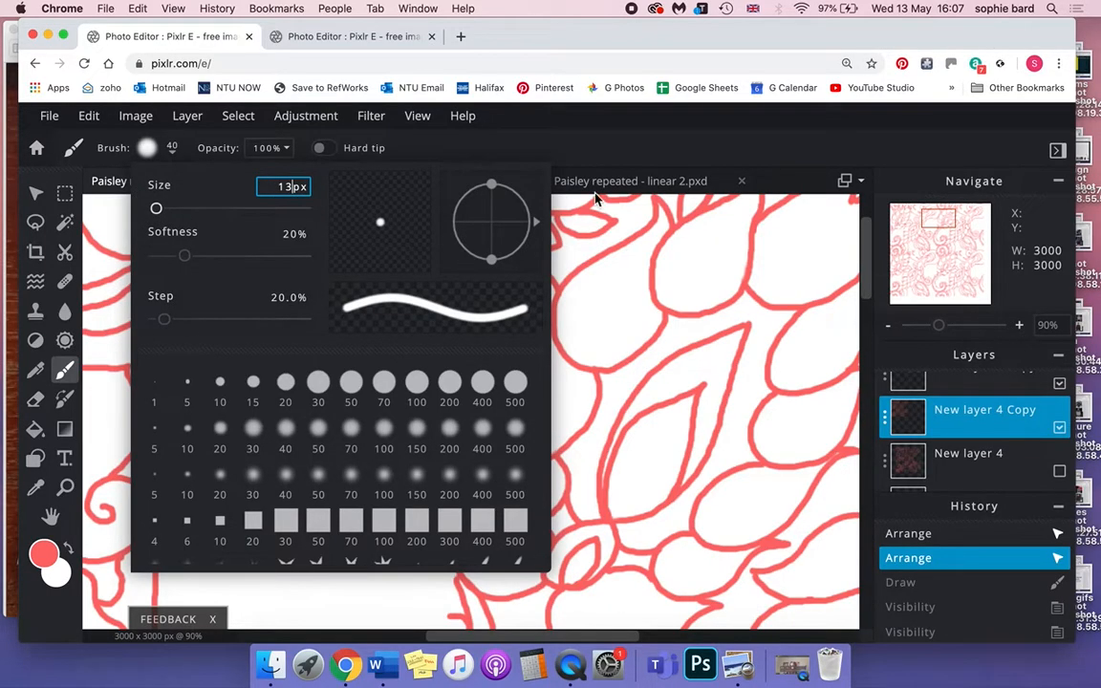
{"action": "left_click", "coordinate": [597, 147]}
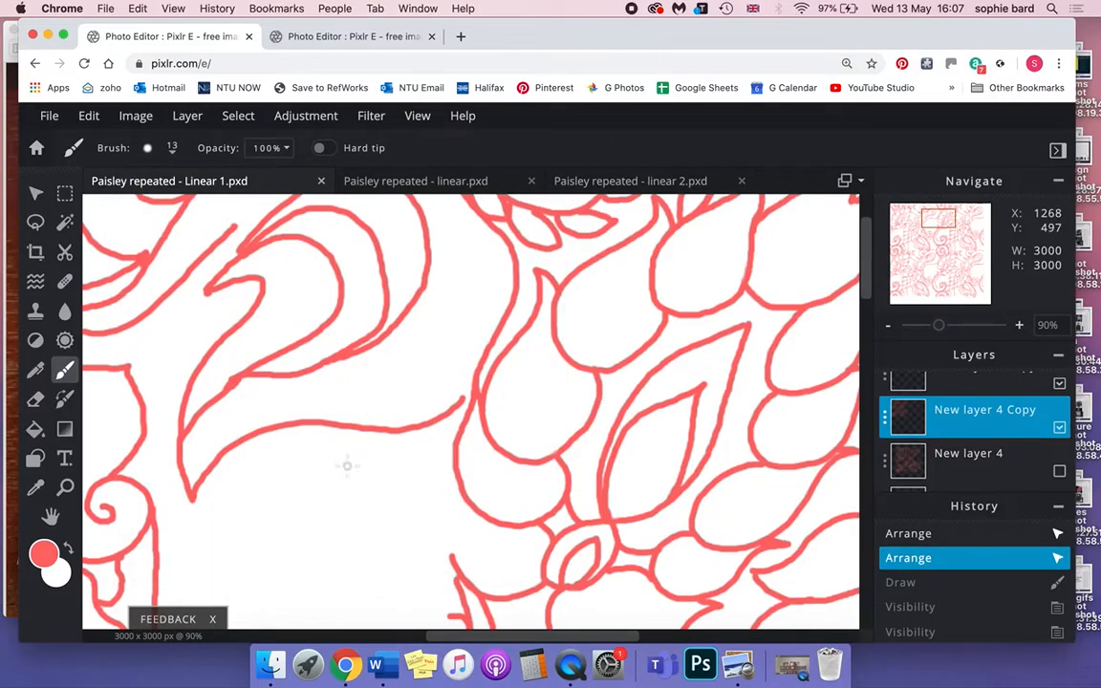
{"action": "left_click", "coordinate": [465, 396]}
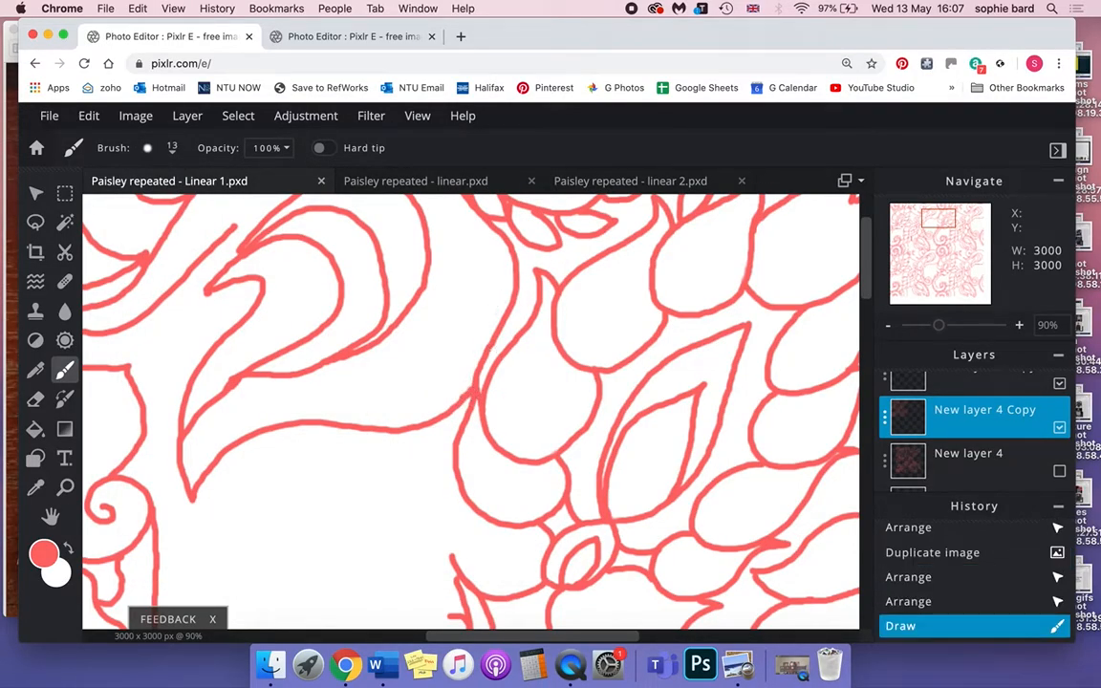
{"action": "left_click", "coordinate": [474, 386]}
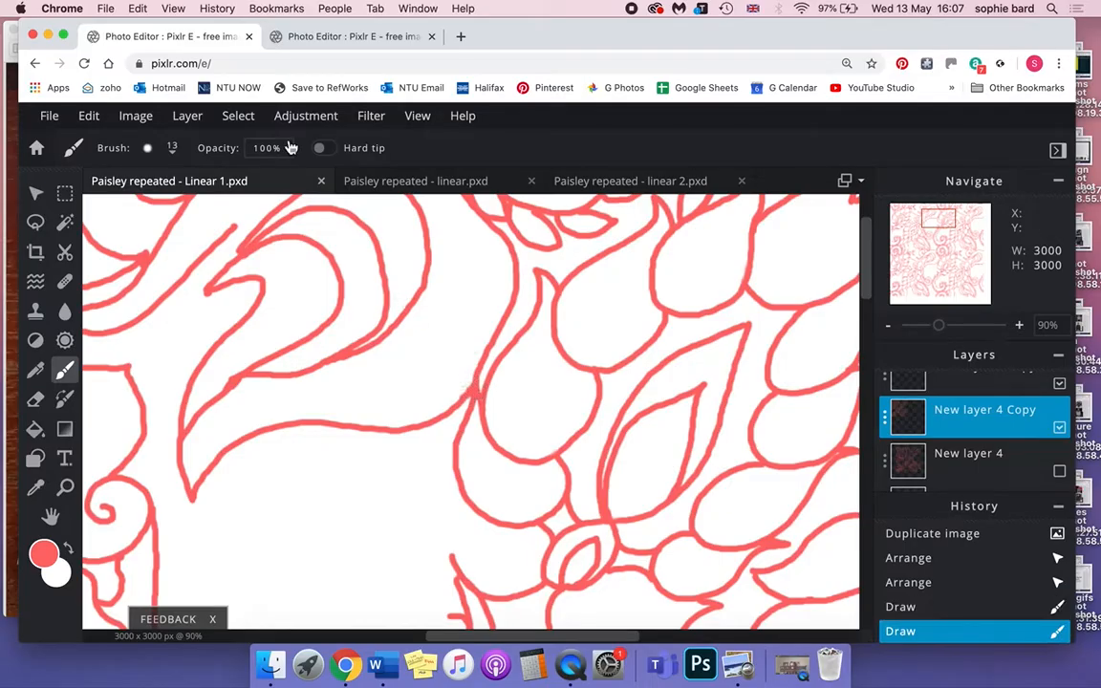
Reduce the brush size to 10 px.
{"action": "left_click", "coordinate": [151, 147]}
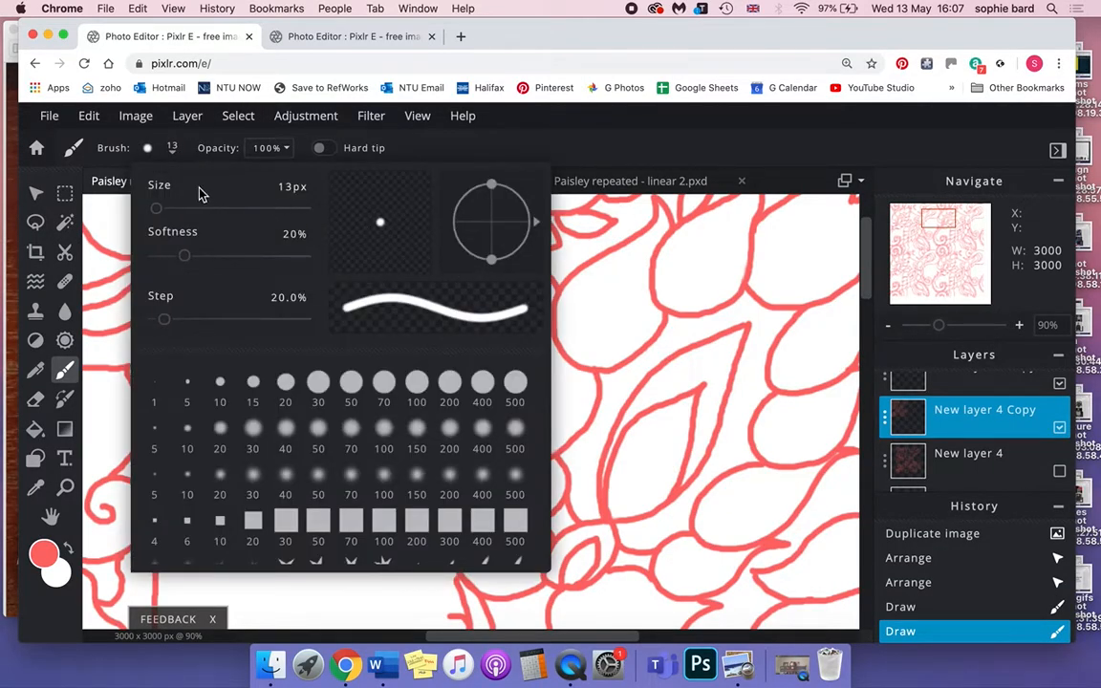
{"action": "type", "text": "0"}
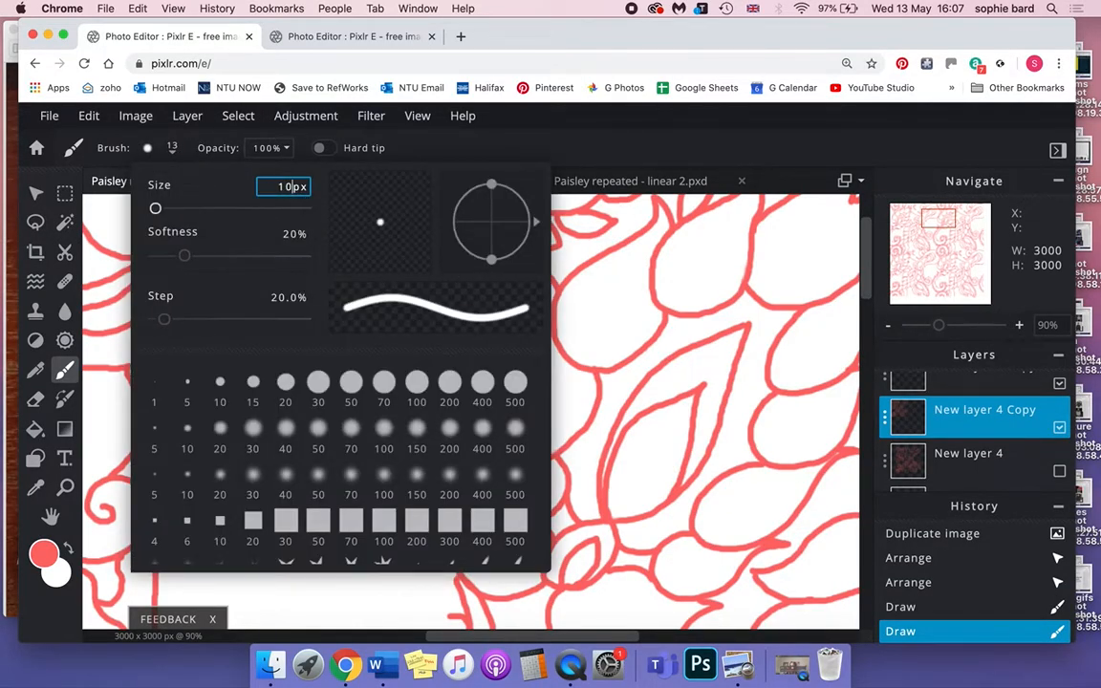
{"action": "key", "text": "Return"}
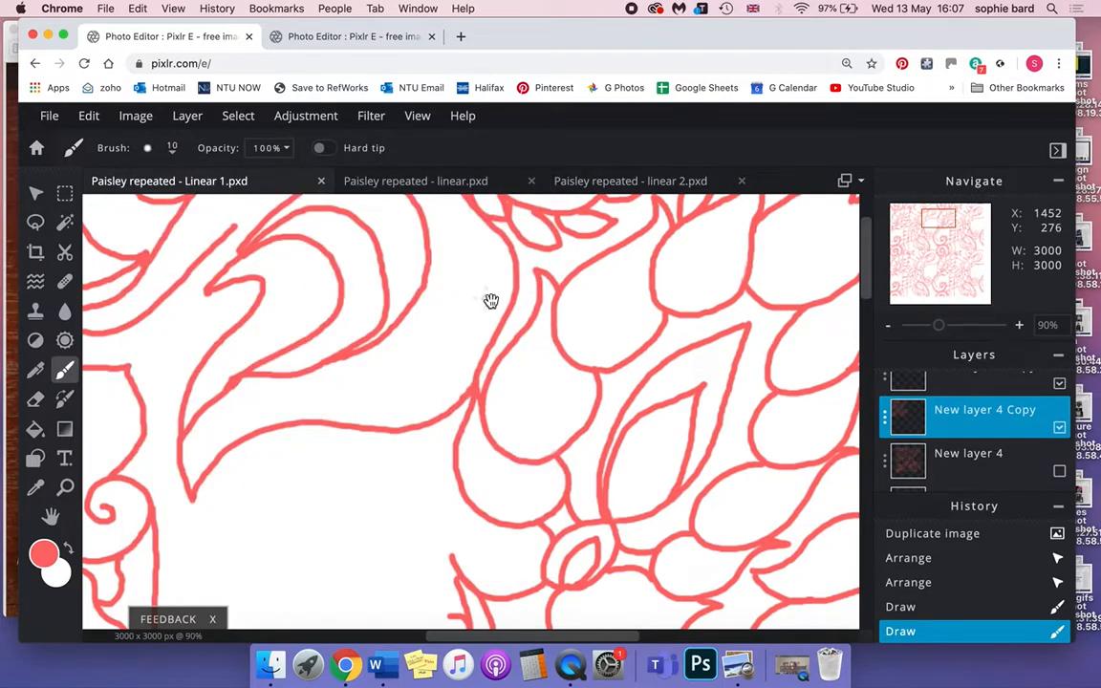
Erase the overlapping line end near the top of the seam and redraw the outer petal outline with the 10 px brush.
{"action": "scroll", "coordinate": [484, 461], "scroll_direction": "up", "scroll_amount": 5}
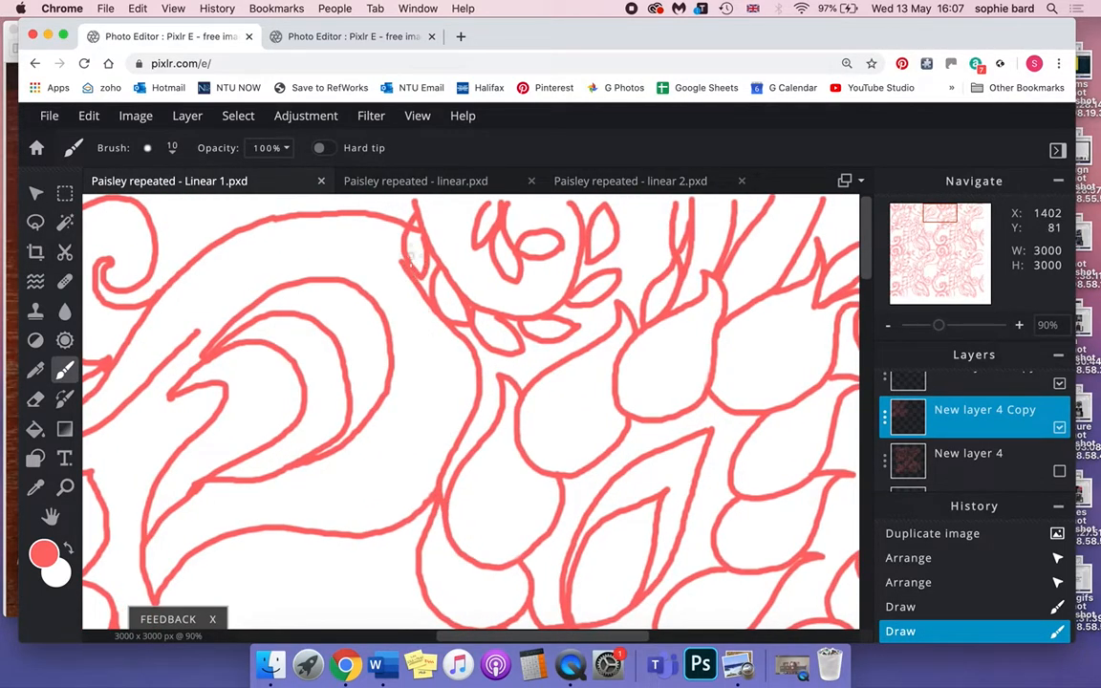
{"action": "left_click", "coordinate": [1059, 427]}
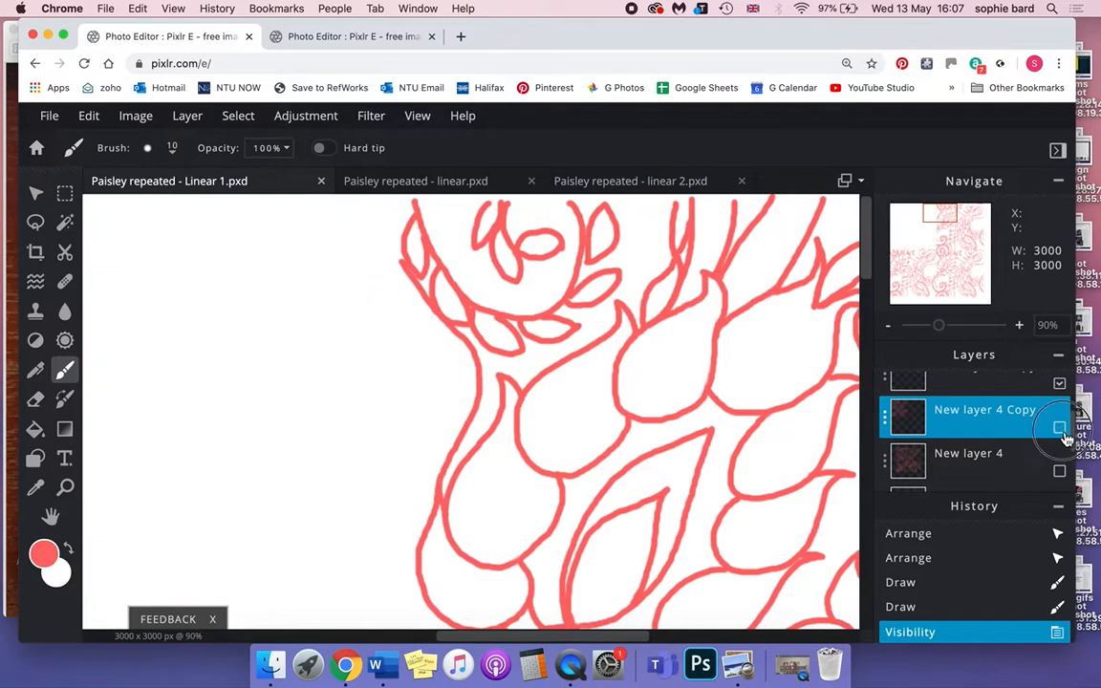
{"action": "left_click", "coordinate": [1058, 427]}
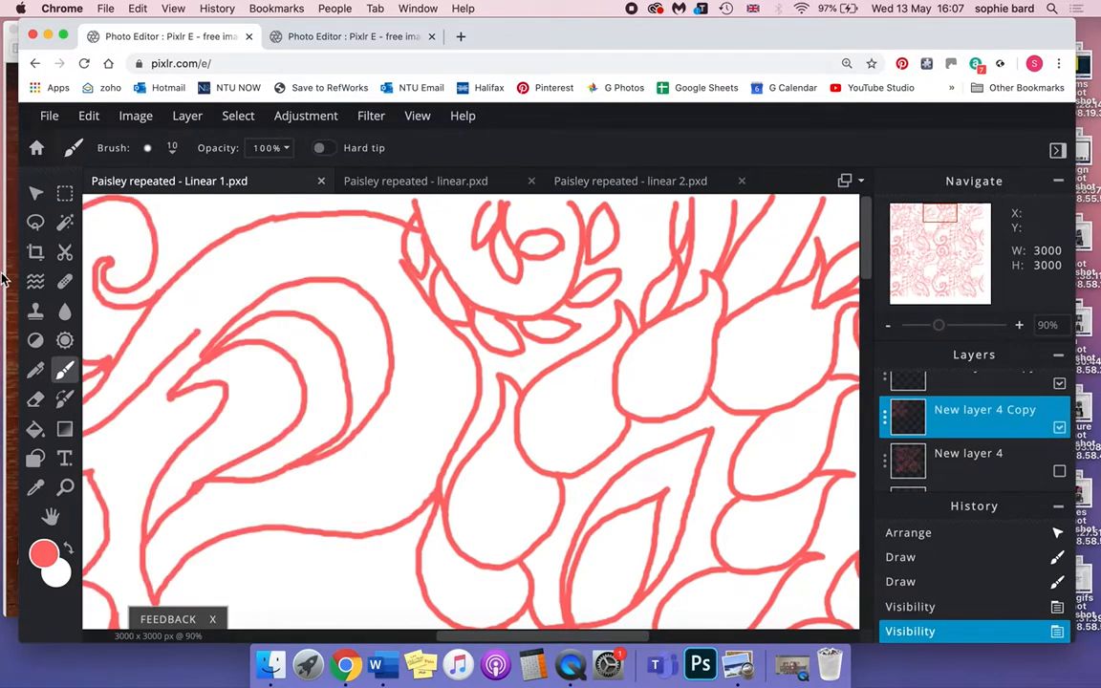
{"action": "left_click", "coordinate": [55, 402]}
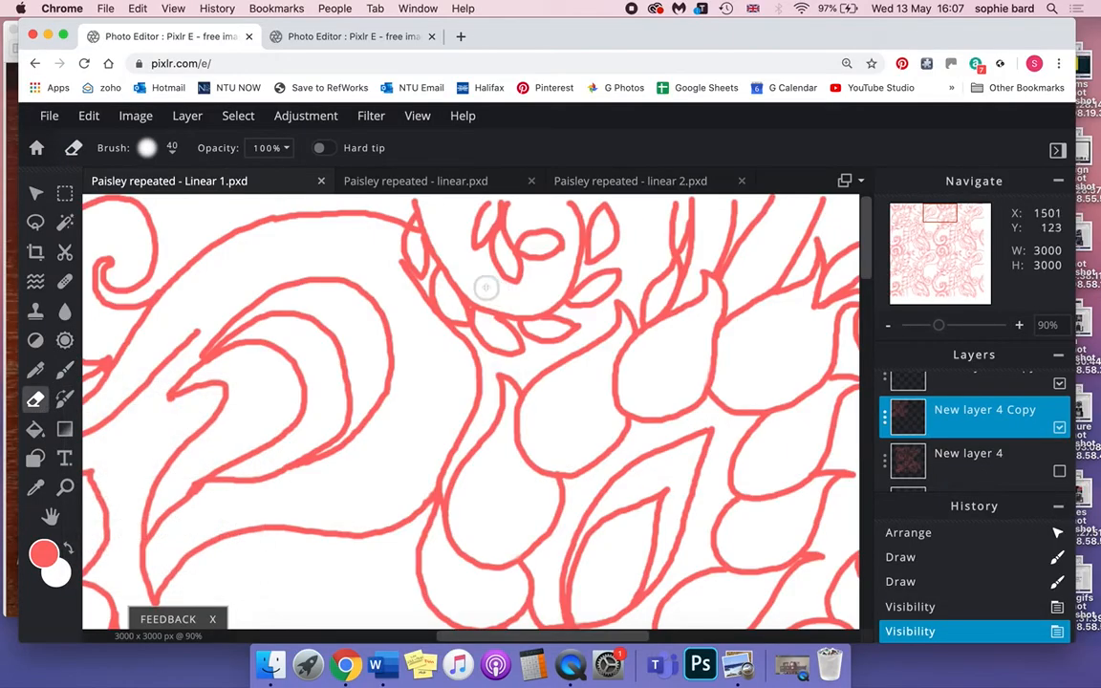
{"action": "left_click", "coordinate": [420, 231]}
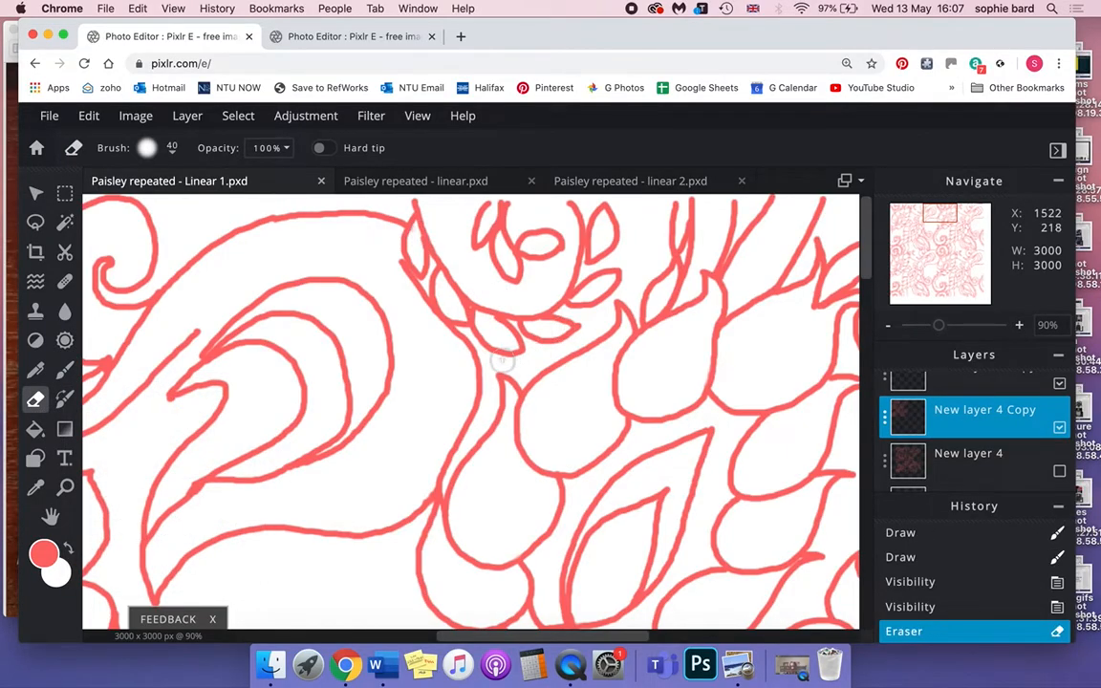
{"action": "left_click", "coordinate": [64, 370]}
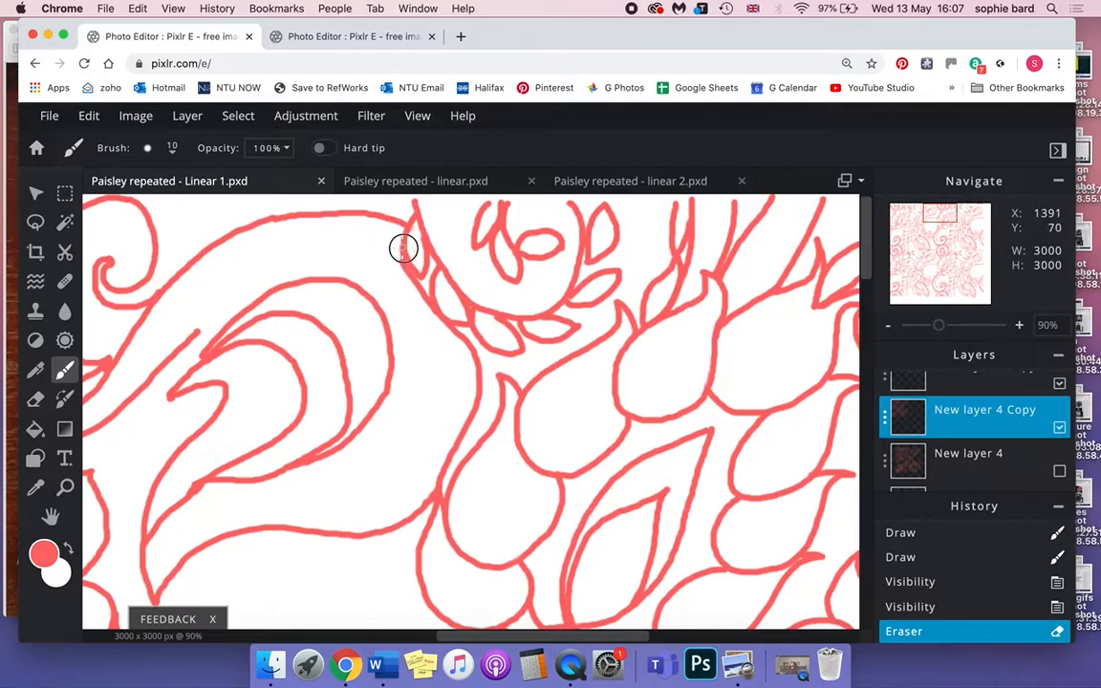
{"action": "left_click_drag", "start_coordinate": [412, 216], "coordinate": [418, 275]}
Paint the missing outer curve beside the lowest bulb at the seam and toggle the tile layer's visibility to check it.
{"action": "mouse_move", "coordinate": [421, 537]}
{"action": "left_mouse_down"}
{"action": "mouse_move", "coordinate": [444, 329]}
{"action": "mouse_move", "coordinate": [485, 535]}
{"action": "mouse_move", "coordinate": [521, 296]}
{"action": "mouse_move", "coordinate": [626, 545]}
{"action": "mouse_move", "coordinate": [633, 508]}
{"action": "left_mouse_up"}
{"action": "left_click_drag", "start_coordinate": [405, 305], "coordinate": [443, 293]}
{"action": "mouse_move", "coordinate": [571, 581]}
{"action": "left_mouse_down"}
{"action": "mouse_move", "coordinate": [491, 470]}
{"action": "mouse_move", "coordinate": [419, 289]}
{"action": "left_mouse_up"}
{"action": "mouse_move", "coordinate": [487, 489]}
{"action": "left_mouse_down"}
{"action": "mouse_move", "coordinate": [433, 497]}
{"action": "mouse_move", "coordinate": [411, 486]}
{"action": "left_mouse_up"}
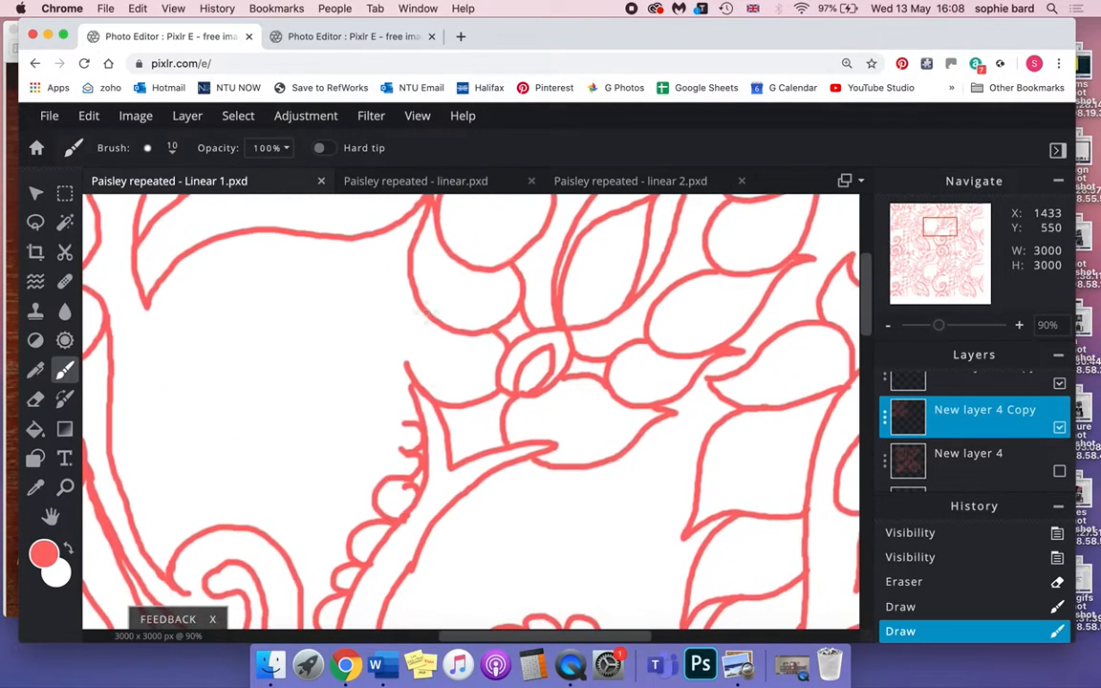
{"action": "mouse_move", "coordinate": [411, 256]}
{"action": "left_mouse_down"}
{"action": "mouse_move", "coordinate": [392, 316]}
{"action": "mouse_move", "coordinate": [407, 370]}
{"action": "left_mouse_up"}
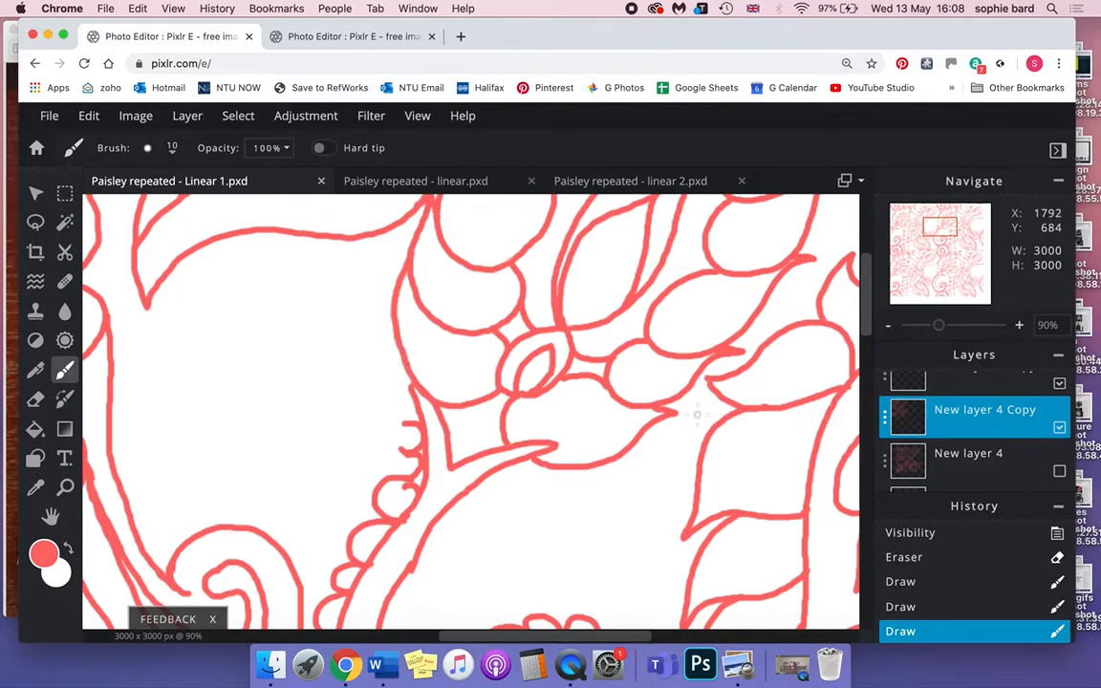
{"action": "left_click", "coordinate": [1059, 430]}
{"action": "left_click", "coordinate": [1058, 430]}
{"action": "left_click", "coordinate": [1059, 430]}
{"action": "left_click", "coordinate": [1060, 429]}
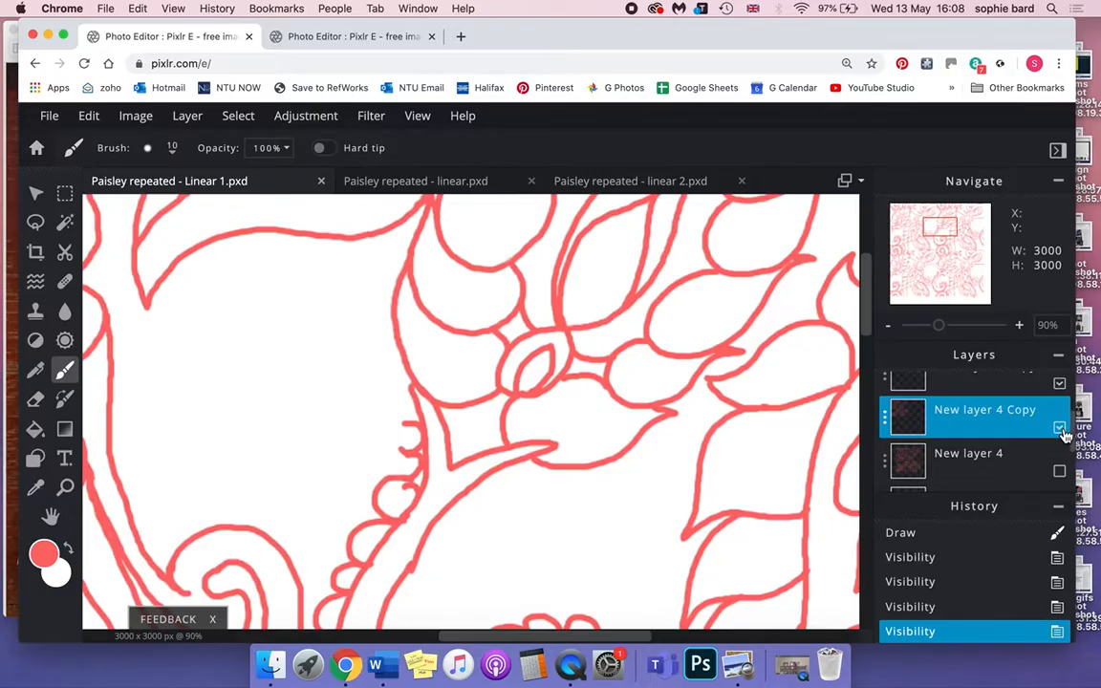
{"action": "left_click", "coordinate": [1059, 429]}
{"action": "left_click", "coordinate": [1059, 429]}
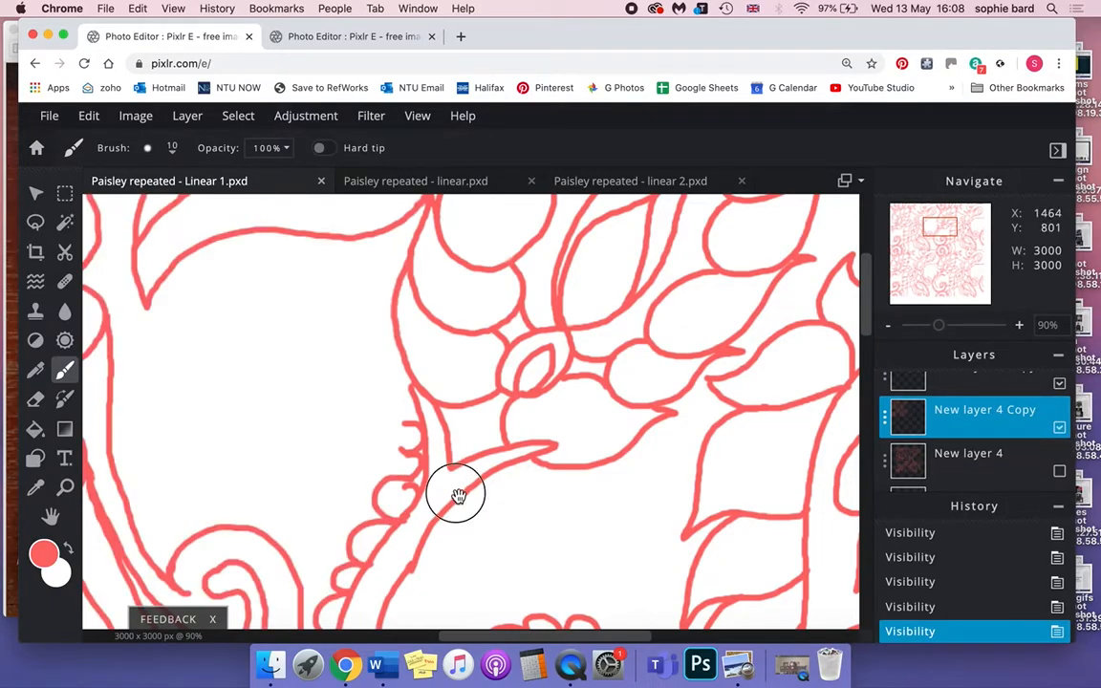
Complete the cut-off scallops along the curved stem at the seam with the 10 px brush.
{"action": "left_click_drag", "start_coordinate": [455, 500], "coordinate": [535, 377]}
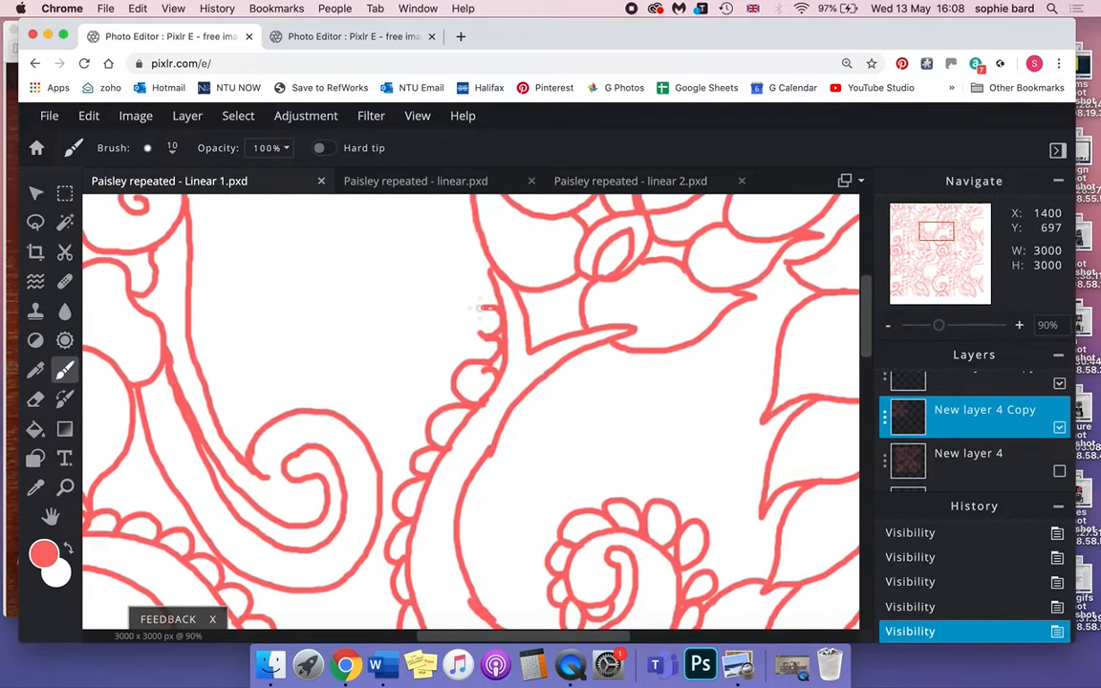
{"action": "left_click", "coordinate": [1059, 429]}
{"action": "left_click", "coordinate": [1058, 429]}
{"action": "mouse_move", "coordinate": [482, 311]}
{"action": "left_mouse_down"}
{"action": "mouse_move", "coordinate": [469, 312]}
{"action": "mouse_move", "coordinate": [483, 333]}
{"action": "mouse_move", "coordinate": [469, 341]}
{"action": "mouse_move", "coordinate": [483, 363]}
{"action": "mouse_move", "coordinate": [474, 403]}
{"action": "left_mouse_up"}
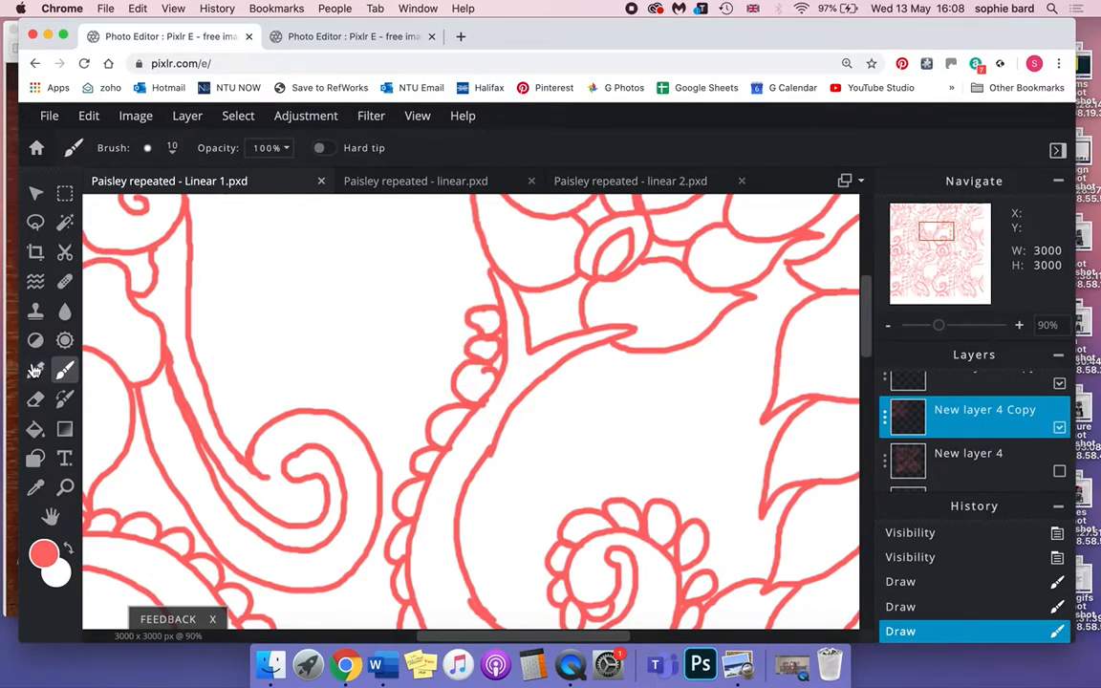
Reduce the eraser to 10 px and erase the stray line end inside the third scallop at the seam.
{"action": "left_click", "coordinate": [35, 399]}
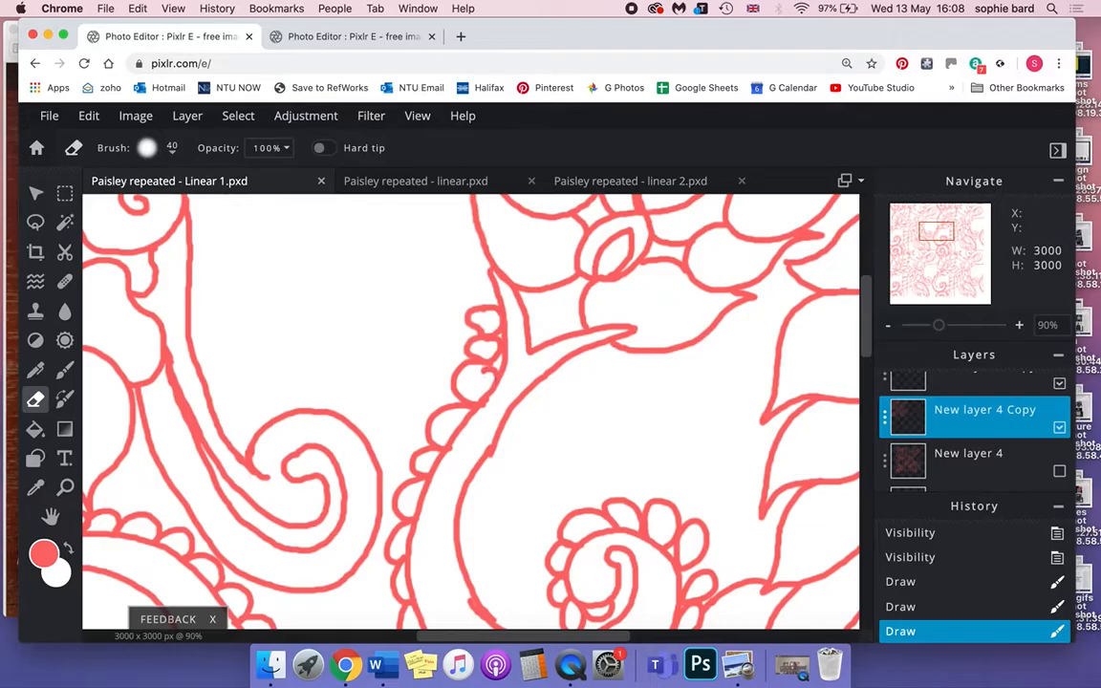
{"action": "scroll", "coordinate": [468, 382], "scroll_direction": "up", "scroll_amount": 5}
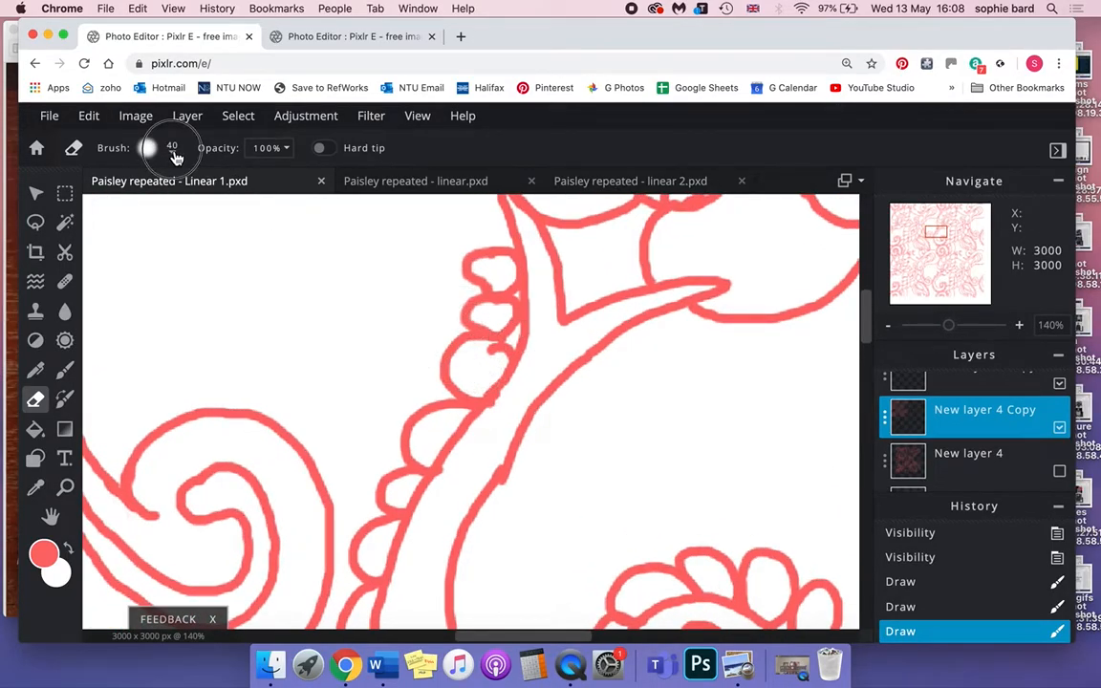
{"action": "left_click", "coordinate": [173, 153]}
{"action": "left_click_drag", "start_coordinate": [166, 209], "coordinate": [159, 211]}
{"action": "left_click", "coordinate": [284, 187]}
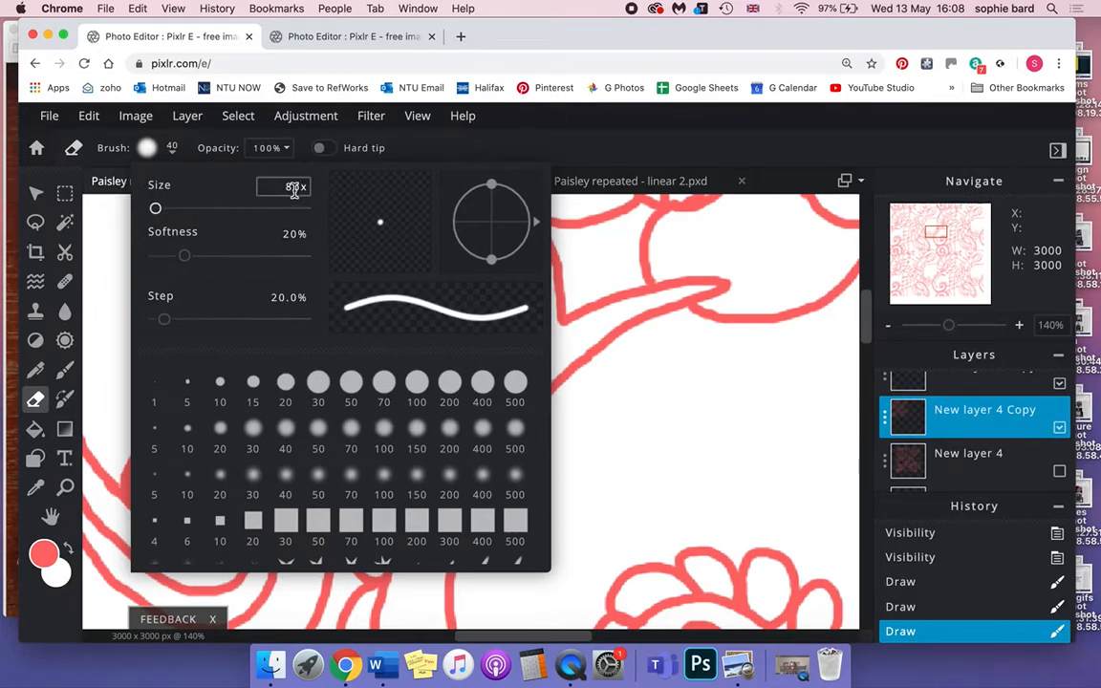
{"action": "type", "text": "10"}
{"action": "left_click", "coordinate": [611, 145]}
{"action": "mouse_move", "coordinate": [489, 350]}
{"action": "left_mouse_down"}
{"action": "mouse_move", "coordinate": [496, 343]}
{"action": "mouse_move", "coordinate": [497, 357]}
{"action": "left_mouse_up"}
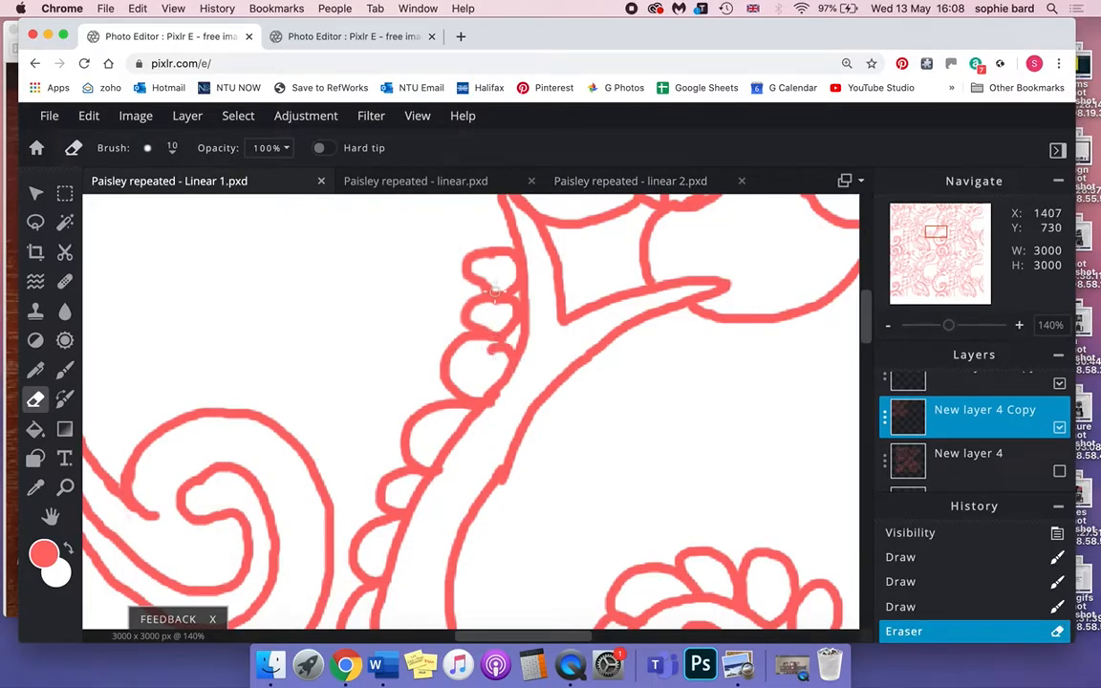
Toggle the New layer 4 Copy tile's visibility to check its lines and redraw the top edge of the third scallop.
{"action": "left_click", "coordinate": [1060, 428]}
{"action": "left_click", "coordinate": [1060, 428]}
{"action": "left_click", "coordinate": [1059, 428]}
{"action": "left_click", "coordinate": [1060, 428]}
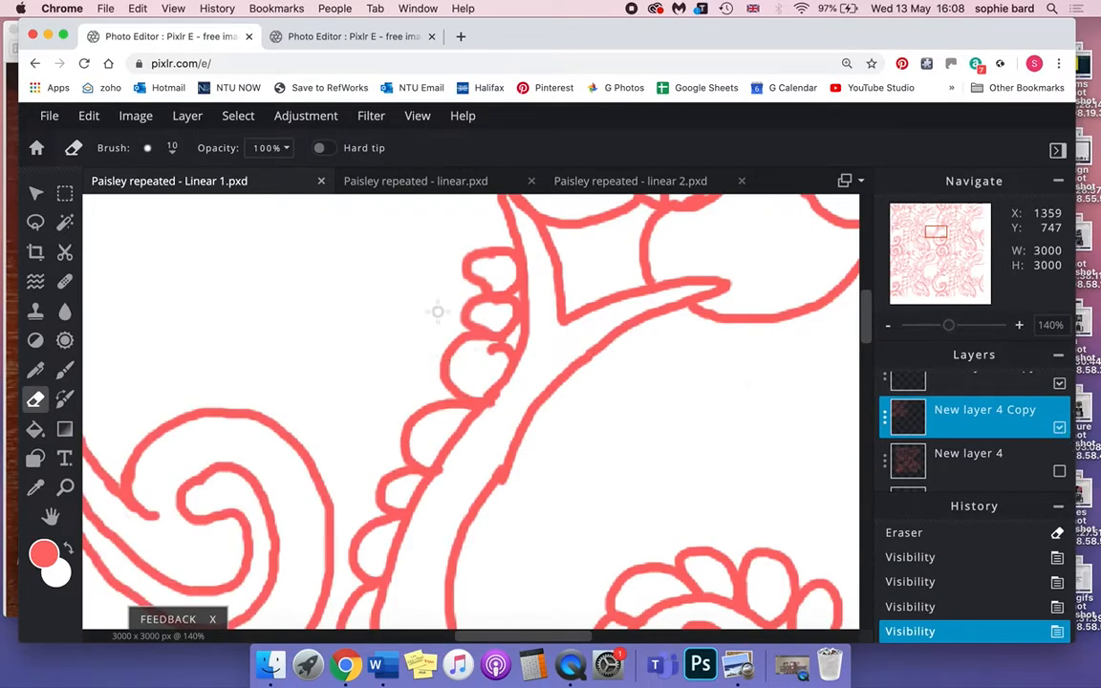
{"action": "left_click", "coordinate": [64, 369]}
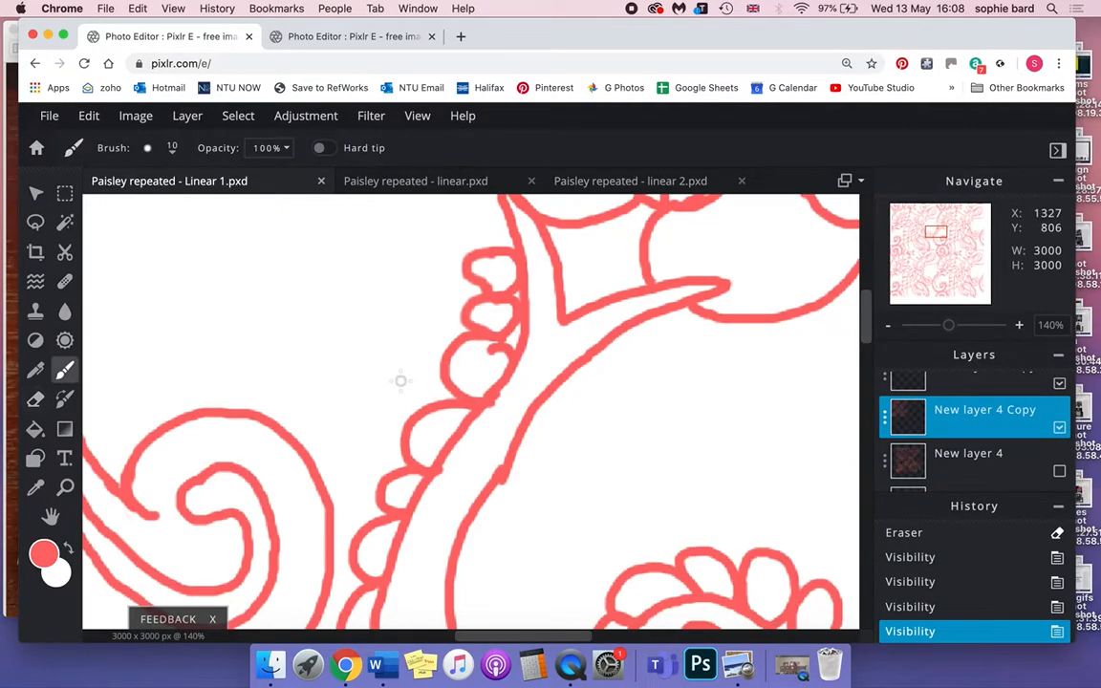
{"action": "left_click", "coordinate": [458, 342]}
{"action": "left_click_drag", "start_coordinate": [458, 343], "coordinate": [485, 341]}
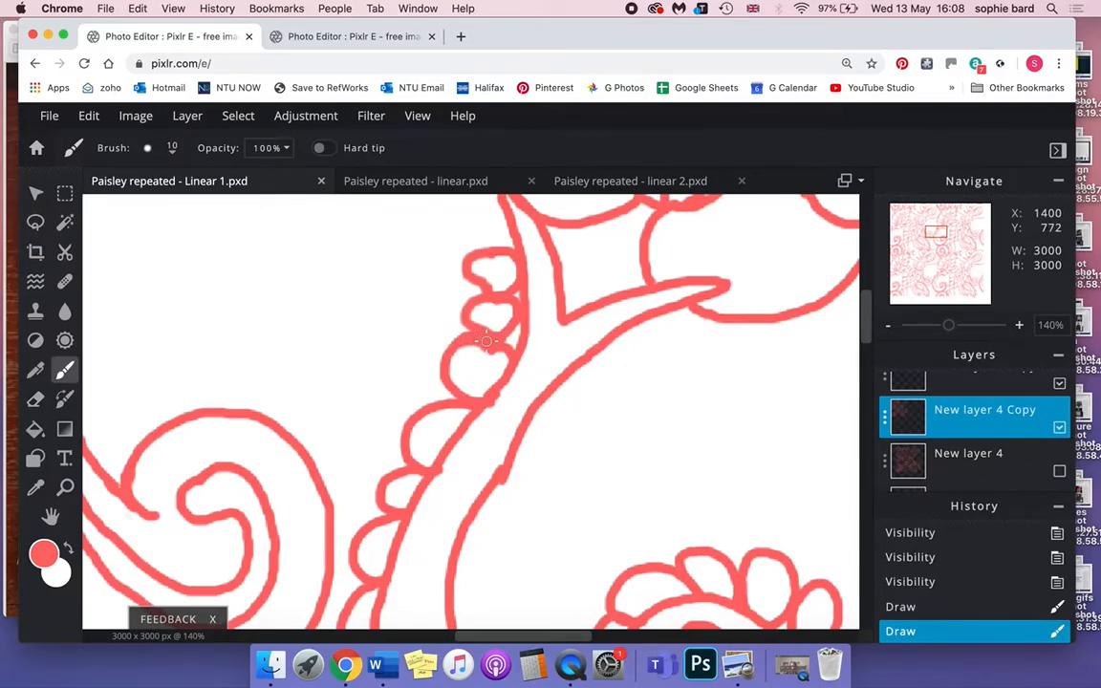
Delete the upper-right, lower-right and lower-left tiles, keeping only the upper-left paisley tile.
{"action": "scroll", "coordinate": [470, 411], "scroll_direction": "down", "scroll_amount": 10}
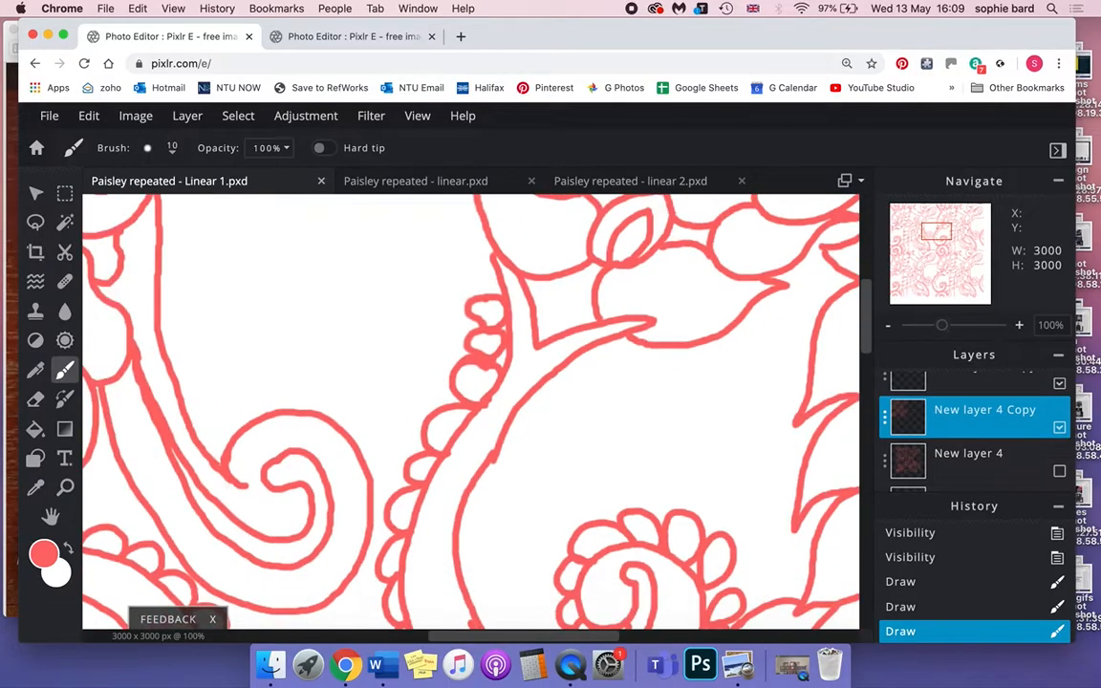
{"action": "scroll", "coordinate": [450, 535], "scroll_direction": "down", "scroll_amount": 10}
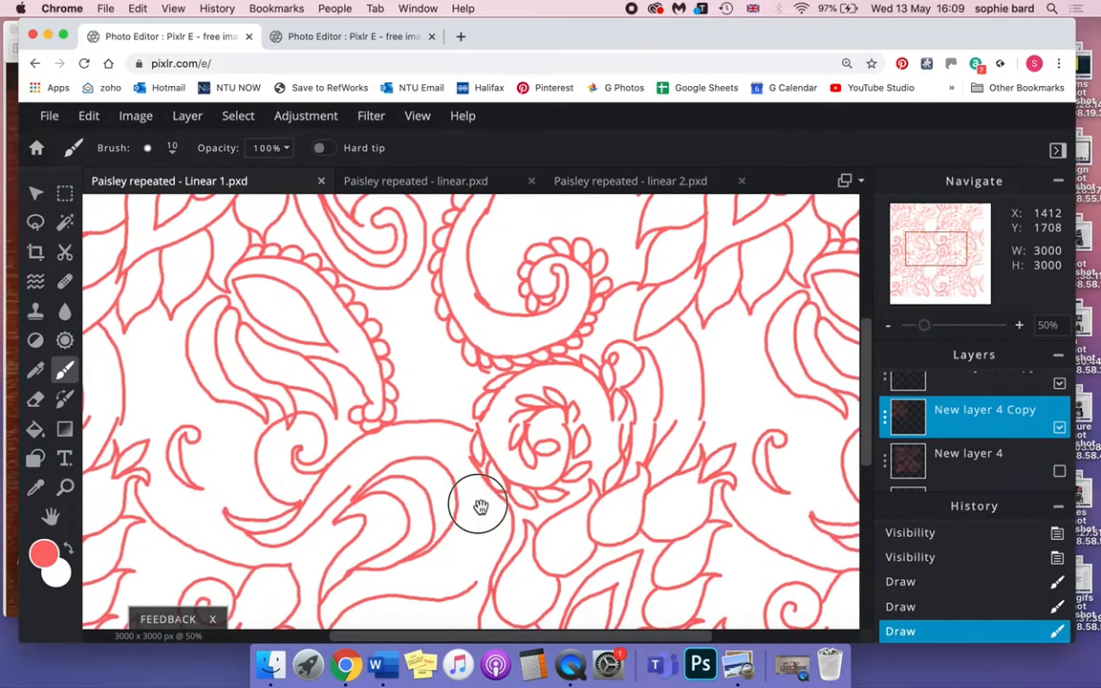
{"action": "scroll", "coordinate": [470, 411], "scroll_direction": "down", "scroll_amount": 5}
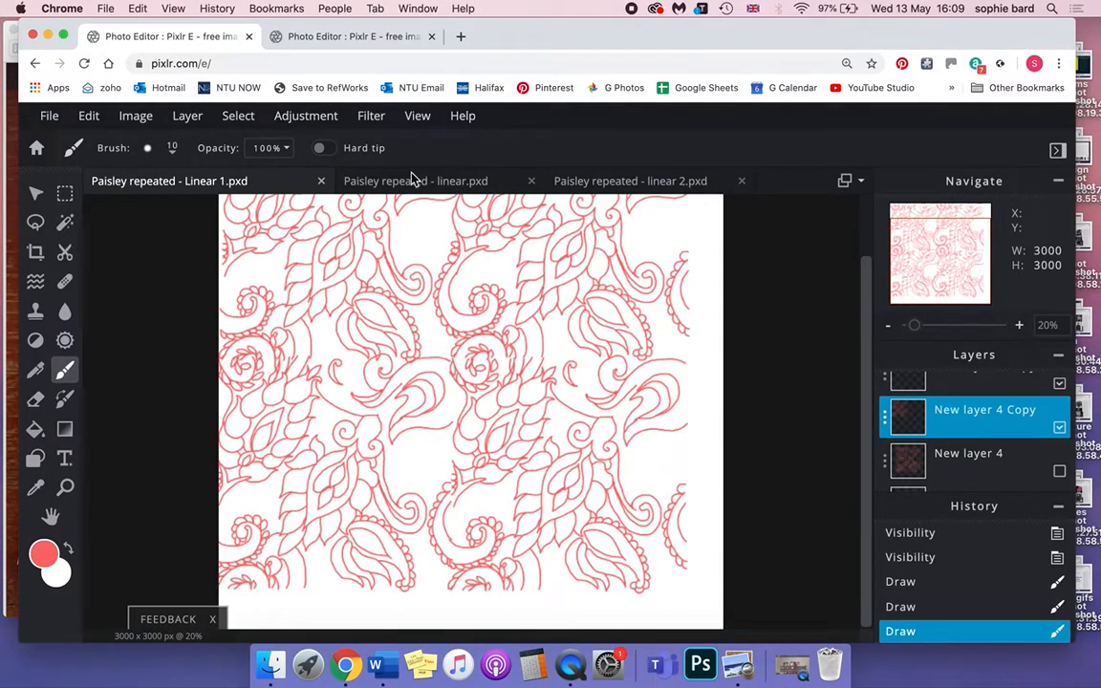
{"action": "left_click", "coordinate": [36, 192]}
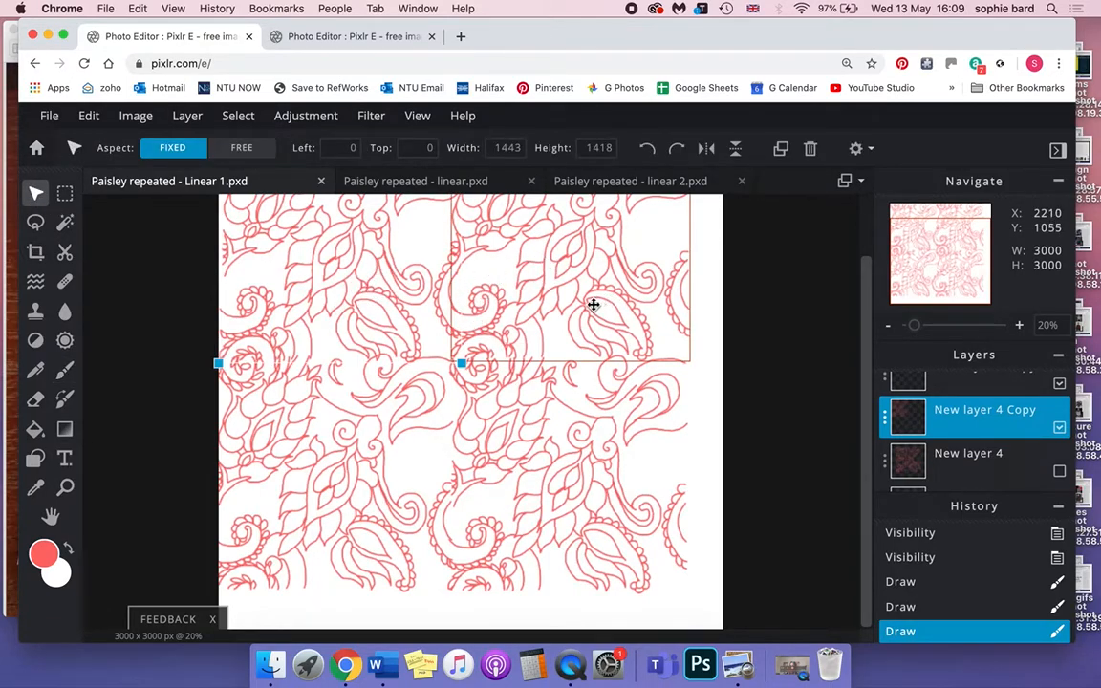
{"action": "left_click_drag", "start_coordinate": [593, 297], "coordinate": [589, 380]}
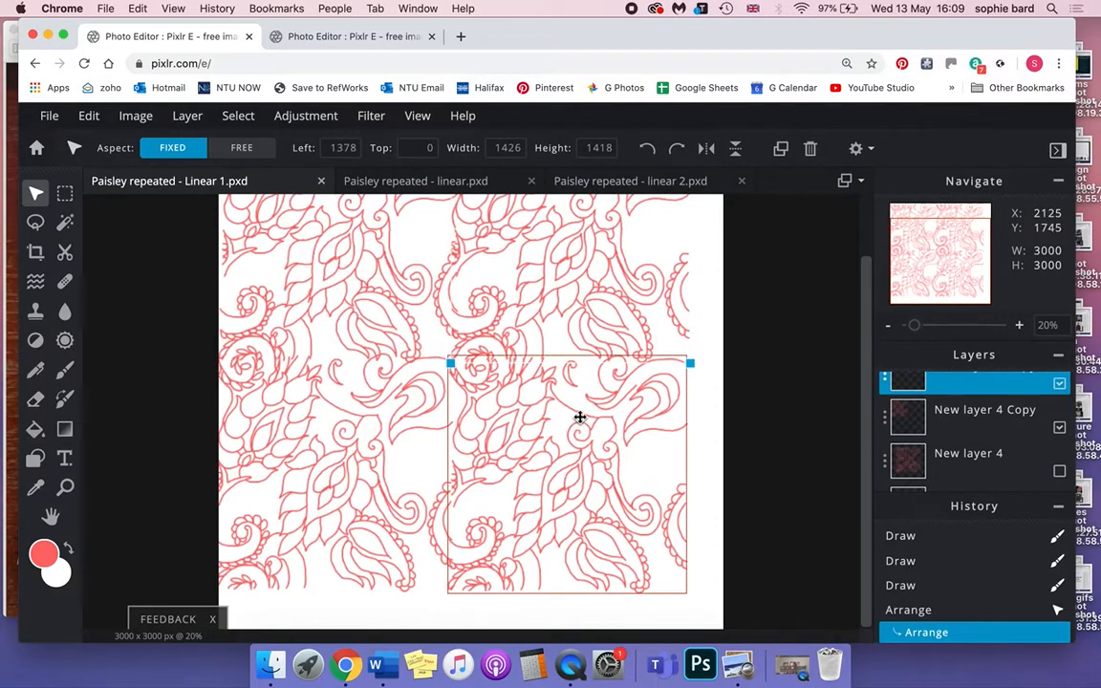
{"action": "left_click", "coordinate": [581, 290]}
{"action": "key", "text": "Delete"}
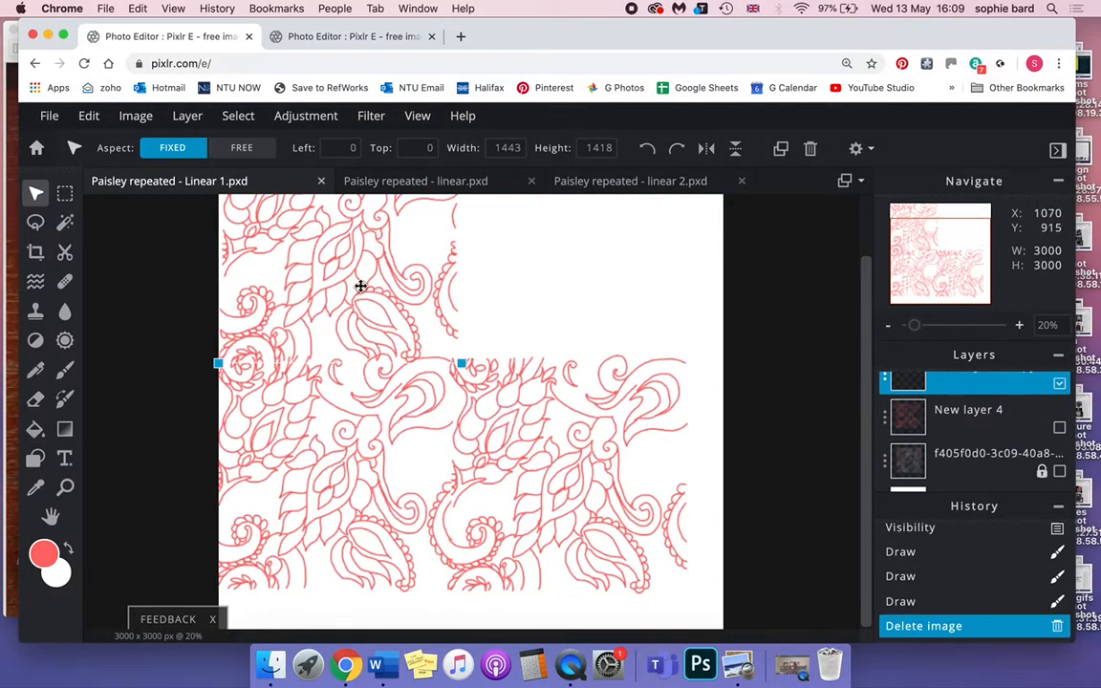
{"action": "left_click", "coordinate": [581, 487]}
{"action": "key", "text": "Delete"}
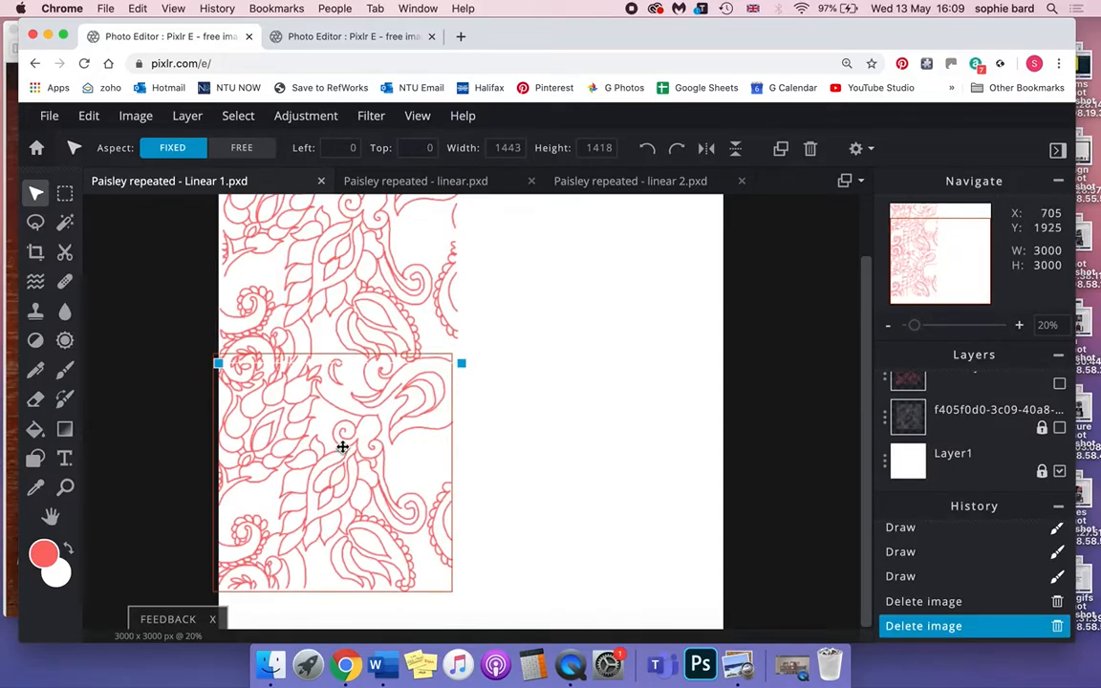
{"action": "left_click", "coordinate": [346, 478]}
{"action": "key", "text": "Delete"}
Move the remaining tile lower on the canvas, duplicate it and line the two copies up side by side.
{"action": "left_click_drag", "start_coordinate": [371, 284], "coordinate": [553, 342]}
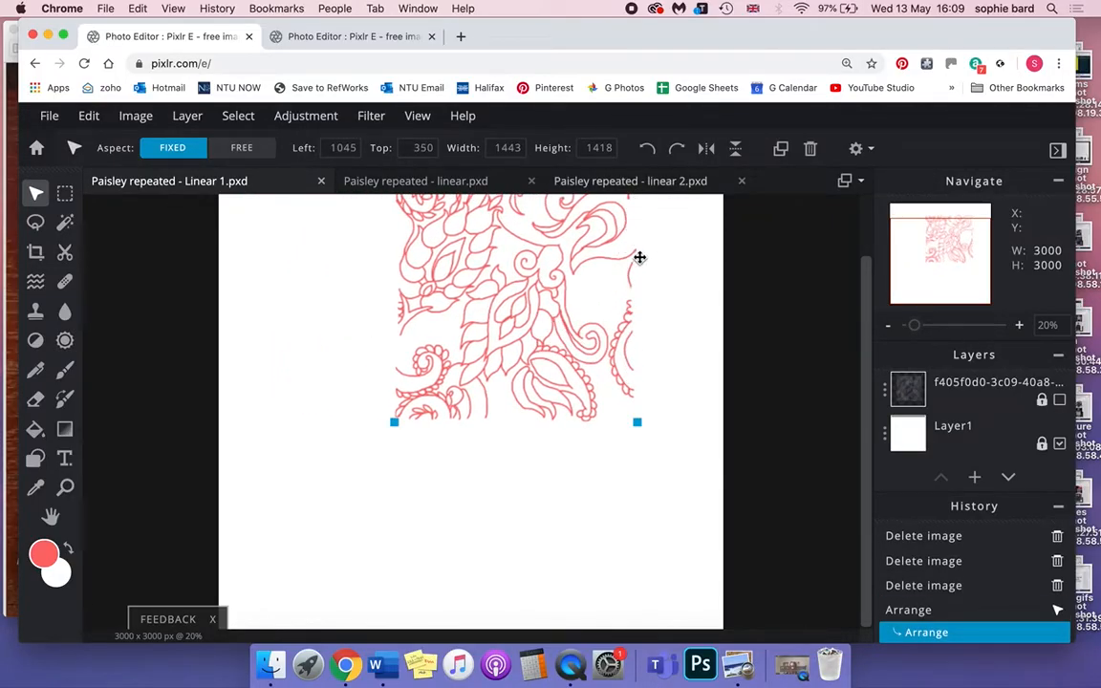
{"action": "left_click_drag", "start_coordinate": [582, 319], "coordinate": [376, 327]}
{"action": "left_click", "coordinate": [187, 116]}
{"action": "left_click", "coordinate": [251, 164]}
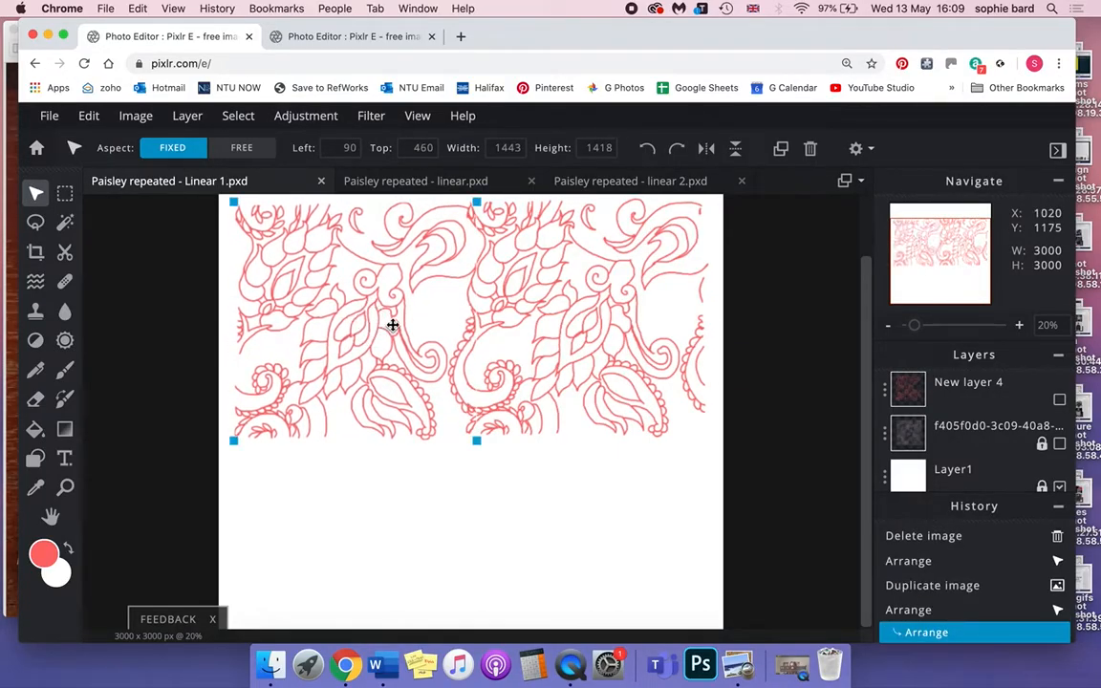
{"action": "key", "text": "Up"}
{"action": "key", "text": "Up"}
{"action": "key", "text": "Up"}
{"action": "key", "text": "Up"}
{"action": "key", "text": "Up"}
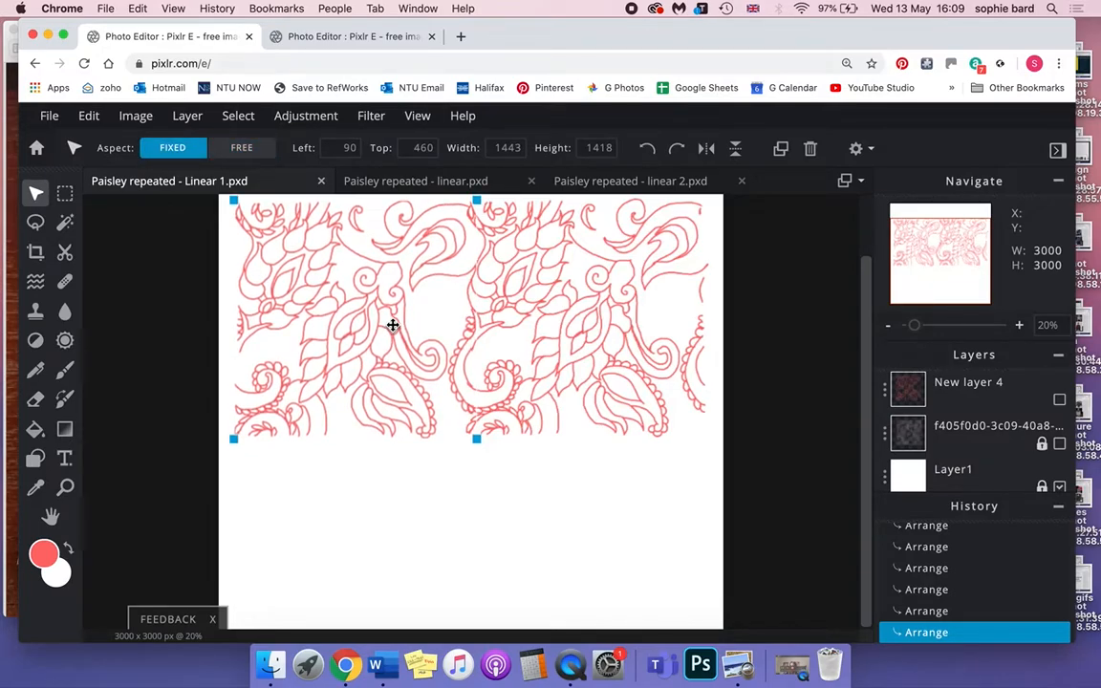
Examine the vertical seam between the two side-by-side tiles for broken or mismatched lines.
{"action": "scroll", "coordinate": [392, 325], "scroll_direction": "up", "scroll_amount": 1}
{"action": "scroll", "coordinate": [392, 325], "scroll_direction": "up", "scroll_amount": 1}
{"action": "key", "text": "space"}
{"action": "left_click_drag", "start_coordinate": [525, 359], "coordinate": [510, 530]}
{"action": "left_click_drag", "start_coordinate": [533, 310], "coordinate": [514, 549]}
{"action": "left_click_drag", "start_coordinate": [533, 294], "coordinate": [520, 474]}
{"action": "left_click_drag", "start_coordinate": [535, 371], "coordinate": [530, 272]}
{"action": "left_click_drag", "start_coordinate": [521, 415], "coordinate": [516, 315]}
{"action": "key", "text": "space"}
{"action": "left_click_drag", "start_coordinate": [511, 532], "coordinate": [516, 322]}
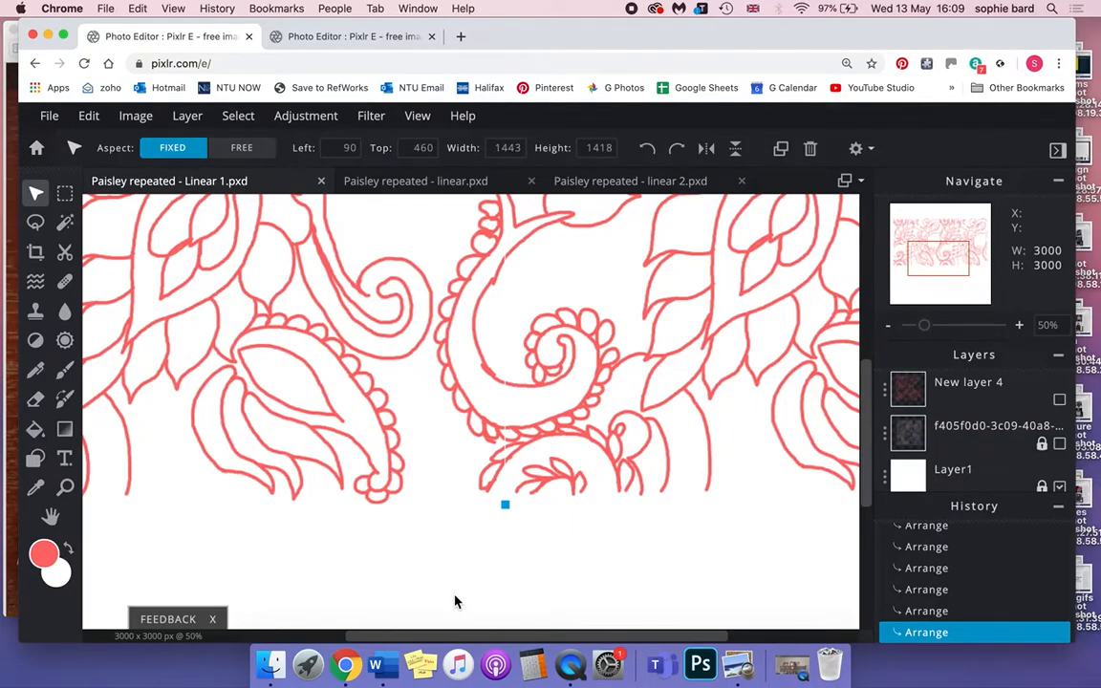
{"action": "scroll", "coordinate": [454, 601], "scroll_direction": "down", "scroll_amount": 3}
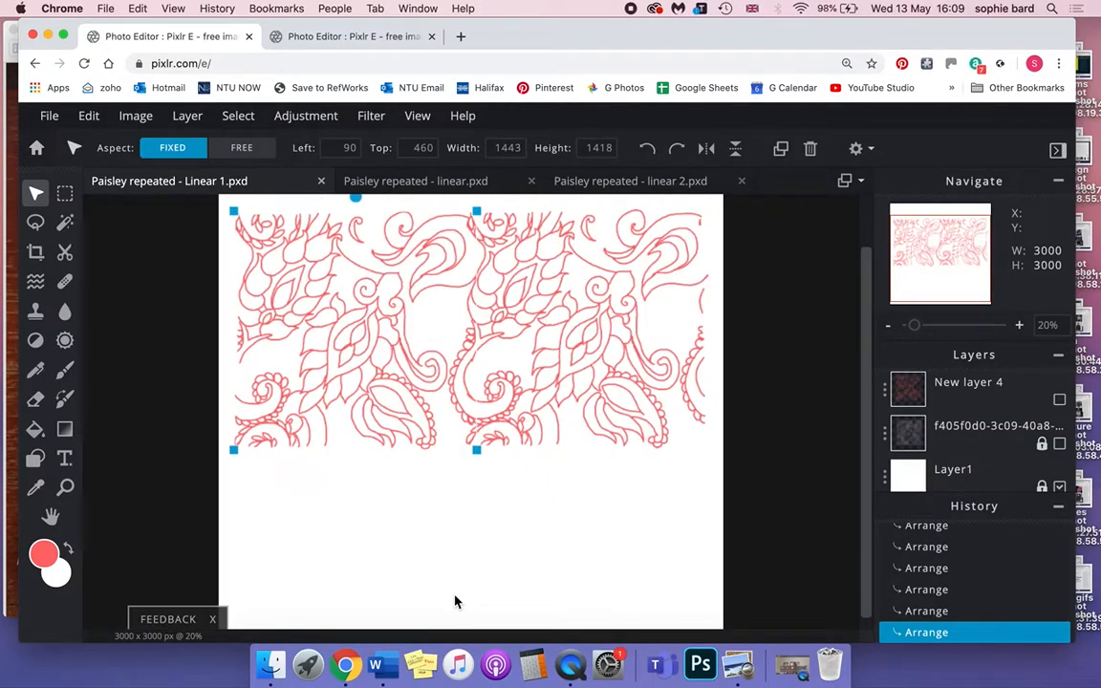
Pull the left tile away from its neighbour and delete it.
{"action": "key", "text": "space"}
{"action": "left_click_drag", "start_coordinate": [520, 506], "coordinate": [498, 442]}
{"action": "left_click_drag", "start_coordinate": [383, 288], "coordinate": [369, 337]}
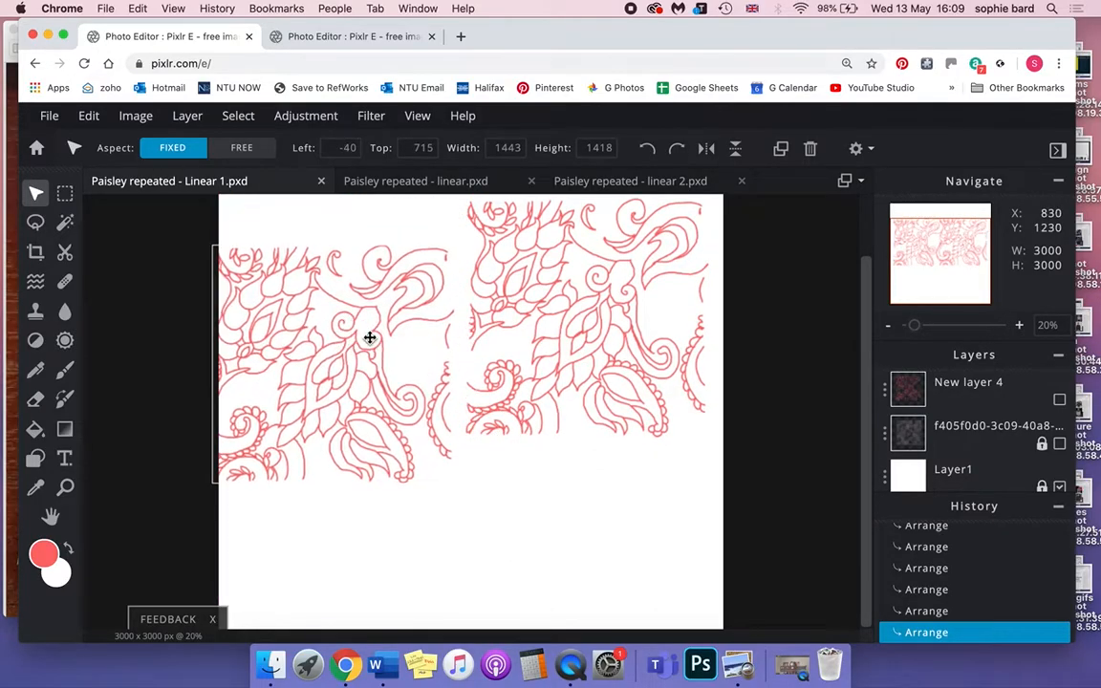
{"action": "key", "text": "Delete"}
Reposition the remaining tile in the right half of the canvas, duplicate it and place the copy directly below.
{"action": "mouse_move", "coordinate": [559, 307]}
{"action": "left_mouse_down"}
{"action": "mouse_move", "coordinate": [425, 314]}
{"action": "mouse_move", "coordinate": [358, 305]}
{"action": "mouse_move", "coordinate": [539, 338]}
{"action": "mouse_move", "coordinate": [573, 326]}
{"action": "left_mouse_up"}
{"action": "left_click", "coordinate": [187, 116]}
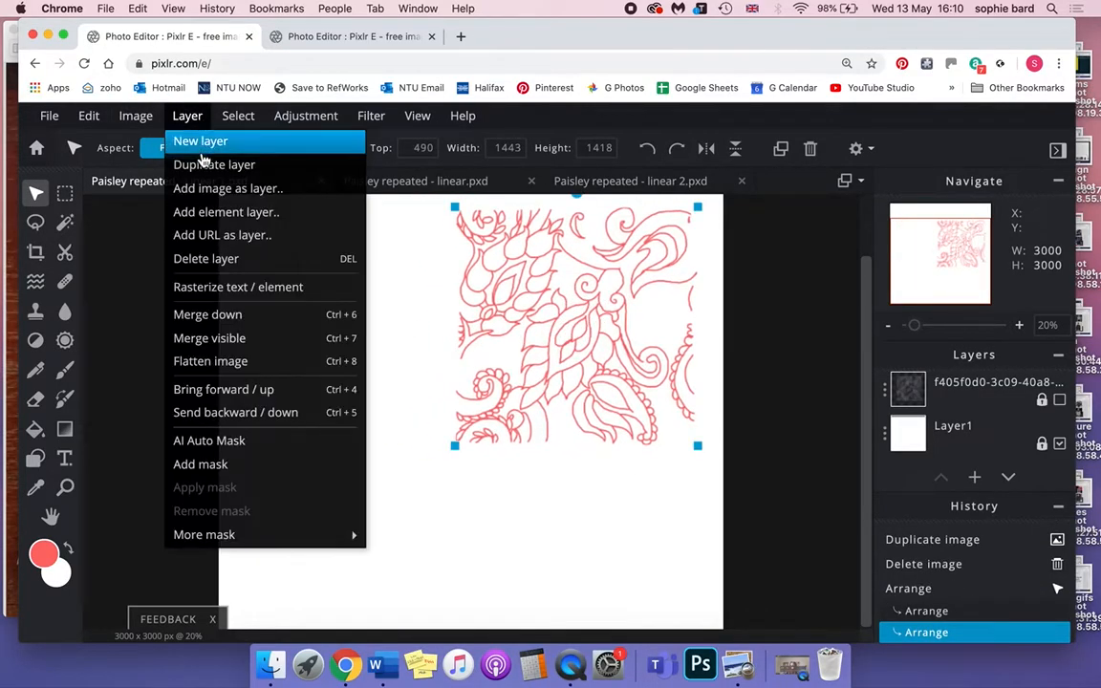
{"action": "left_click", "coordinate": [226, 165]}
{"action": "left_click_drag", "start_coordinate": [597, 389], "coordinate": [611, 475]}
Undo the trial move of the upper tile and nudge the lower tile slightly right at the horizontal seam.
{"action": "scroll", "coordinate": [611, 474], "scroll_direction": "up", "scroll_amount": 3}
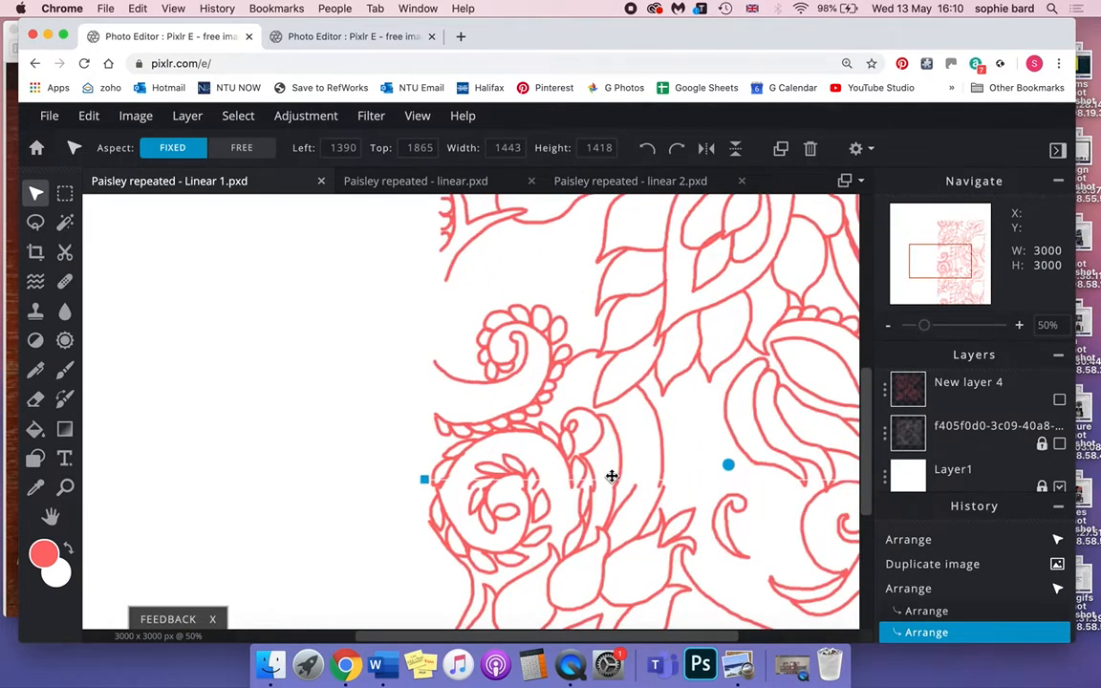
{"action": "scroll", "coordinate": [307, 327], "scroll_direction": "right", "scroll_amount": 5}
{"action": "scroll", "coordinate": [307, 399], "scroll_direction": "down", "scroll_amount": 2}
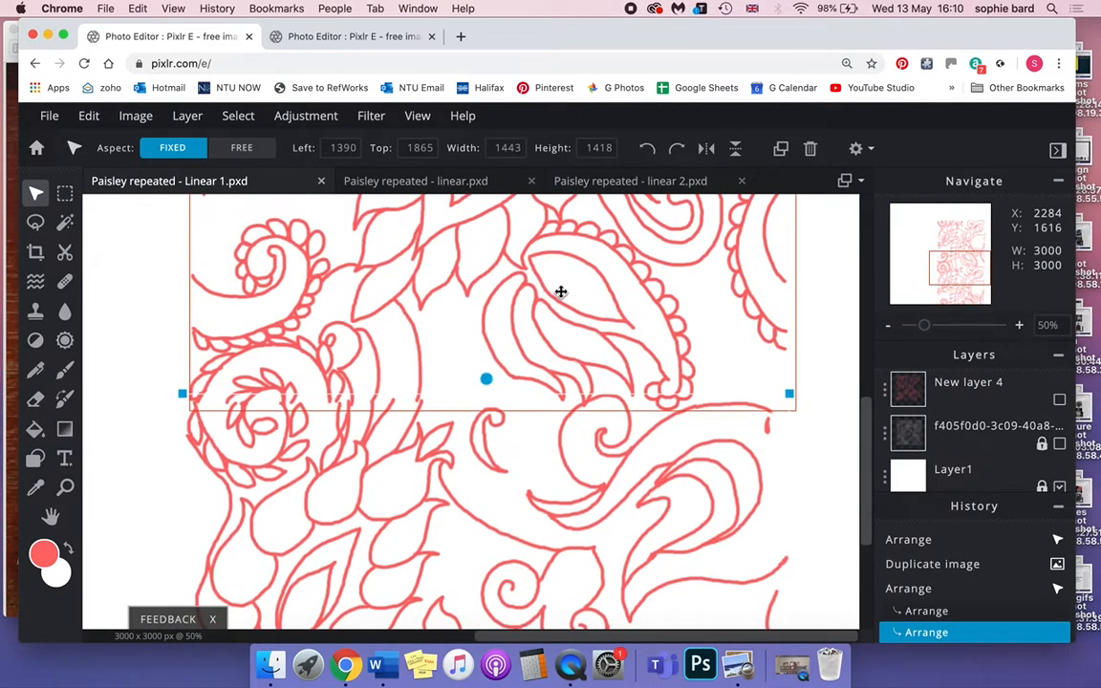
{"action": "left_click_drag", "start_coordinate": [628, 309], "coordinate": [636, 327]}
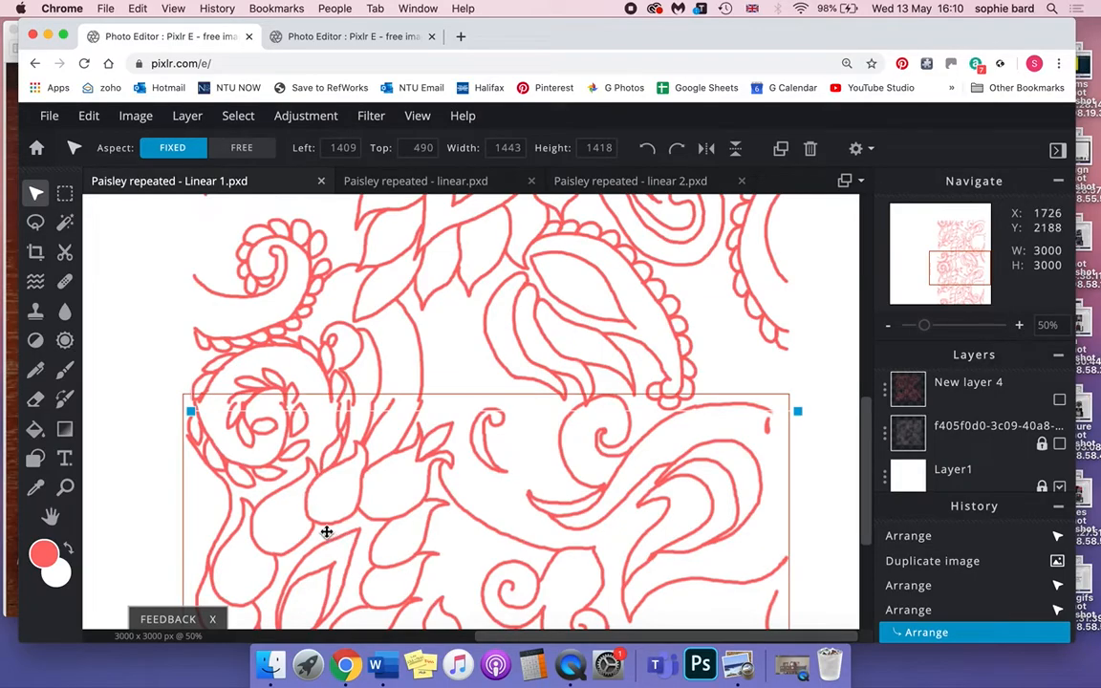
{"action": "key", "text": "super+z"}
{"action": "key", "text": "Right"}
{"action": "key", "text": "Right"}
{"action": "key", "text": "Right"}
{"action": "key", "text": "Right"}
{"action": "key", "text": "Right"}
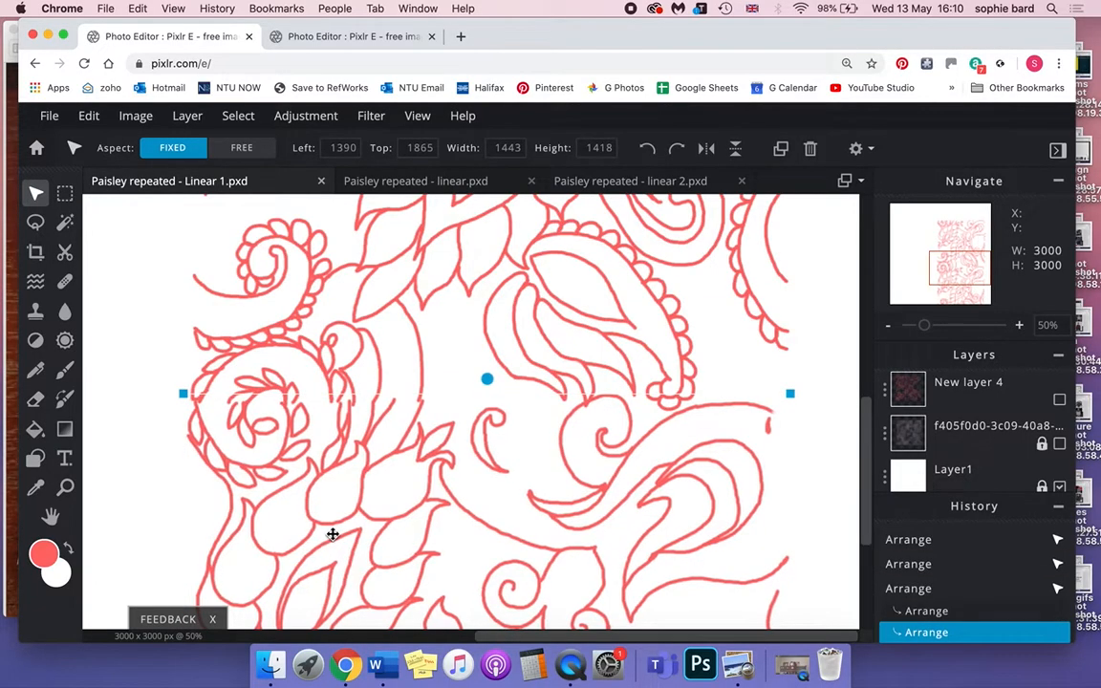
Try shifting the lower tile down and right in larger steps to match the lines across the horizontal seam.
{"action": "key", "text": "shift+Down"}
{"action": "key", "text": "shift+Down"}
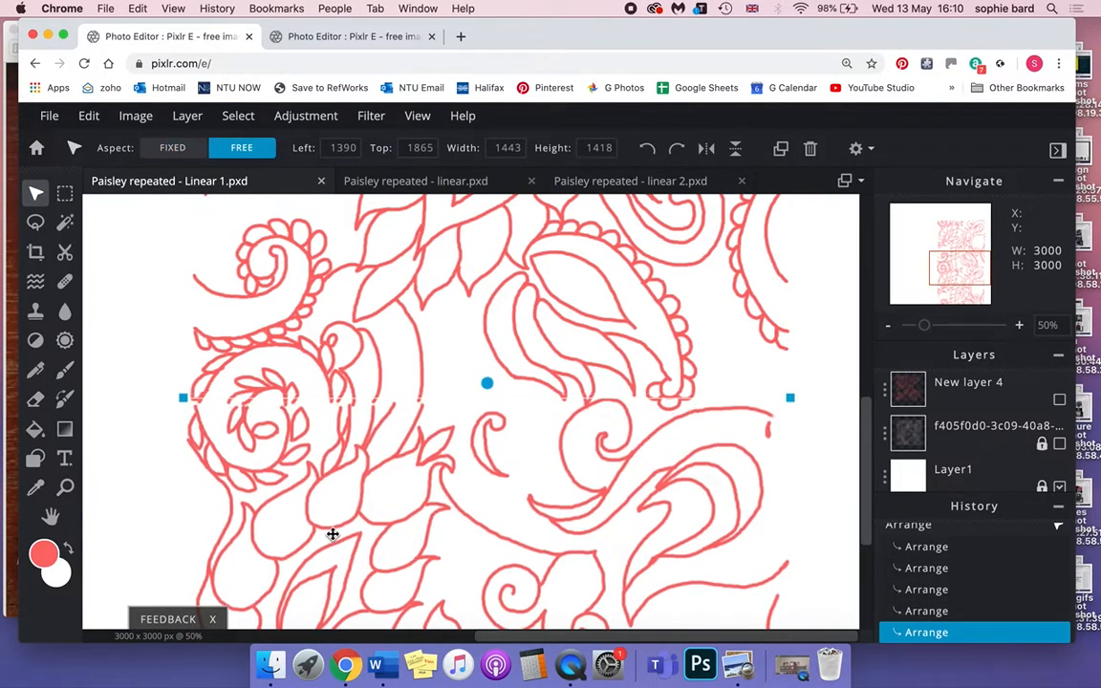
{"action": "key", "text": "shift+Up"}
{"action": "key", "text": "shift+Up"}
{"action": "key", "text": "shift+Right"}
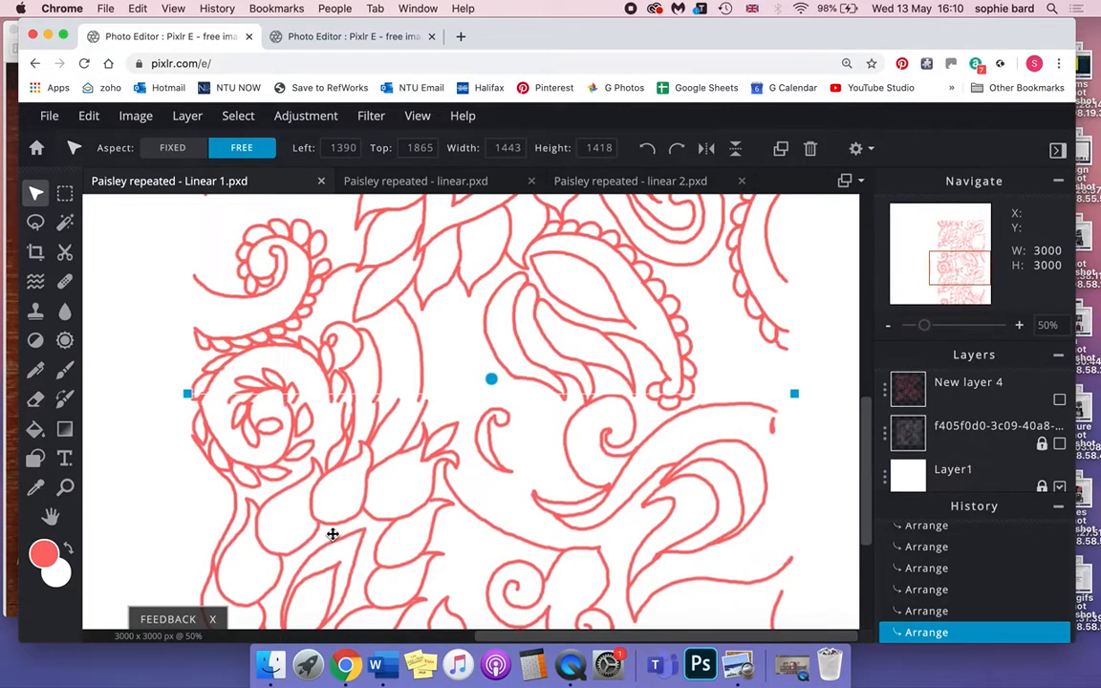
{"action": "key", "text": "shift+Left"}
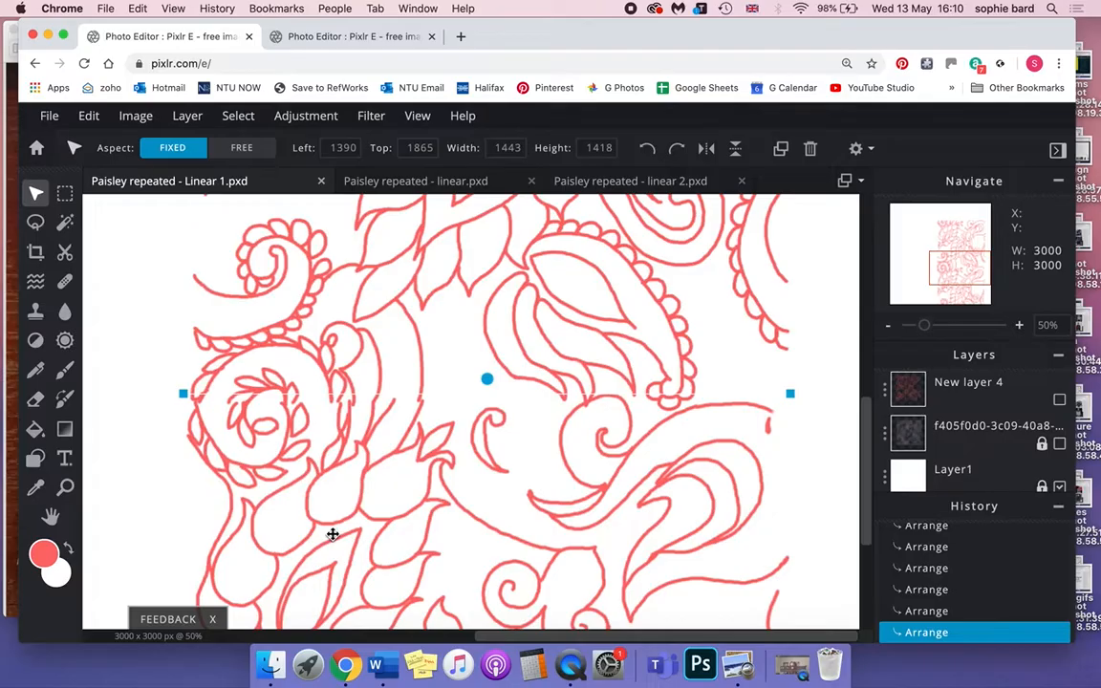
Nudge the lower tile slightly down and to the left in fine steps along the horizontal seam.
{"action": "left_click", "coordinate": [614, 305]}
{"action": "left_click", "coordinate": [598, 474]}
{"action": "key", "text": "Down"}
{"action": "key", "text": "Down"}
{"action": "key", "text": "Down"}
{"action": "key", "text": "Down"}
{"action": "key", "text": "Left"}
{"action": "key", "text": "Left"}
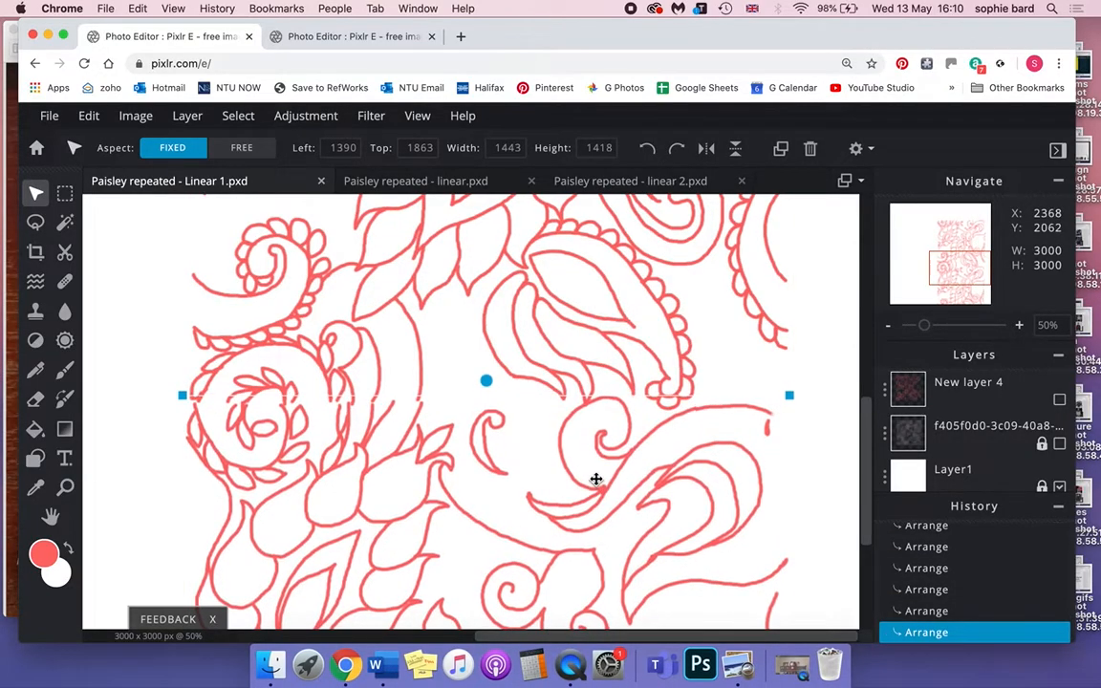
{"action": "key", "text": "Left"}
{"action": "key", "text": "Left"}
{"action": "key", "text": "Left"}
{"action": "key", "text": "Left"}
{"action": "key", "text": "Left"}
{"action": "key", "text": "Left"}
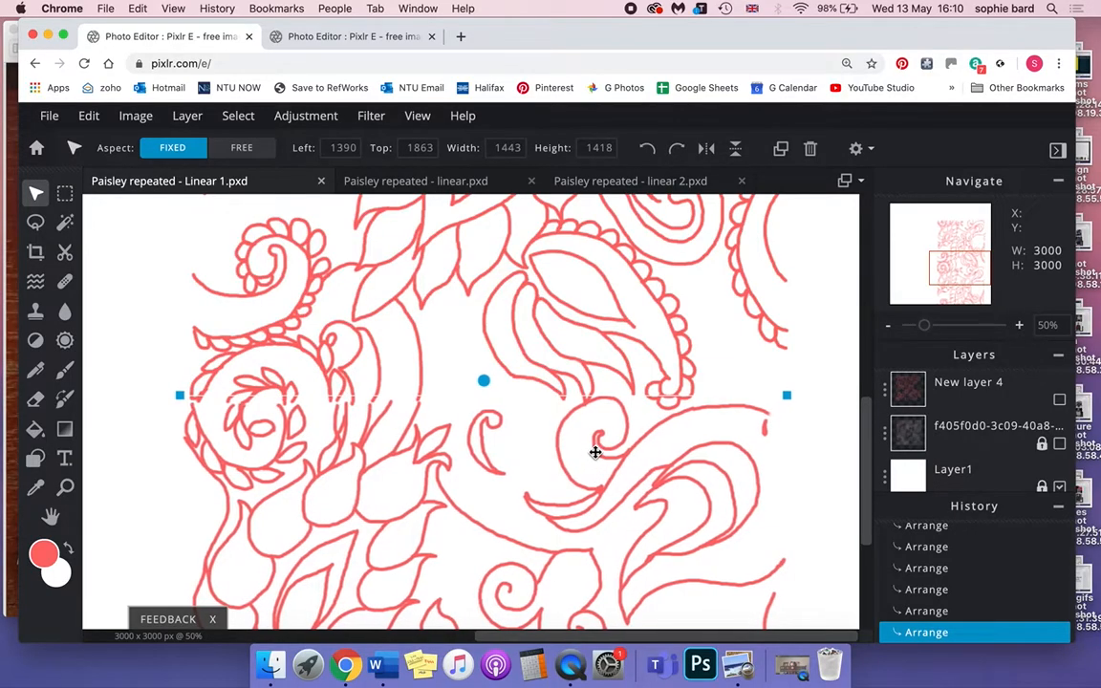
Nudge the lower tile back up and slightly further left against the upper tile.
{"action": "key", "text": "Up"}
{"action": "key", "text": "Up"}
{"action": "key", "text": "Up"}
{"action": "key", "text": "Up"}
{"action": "key", "text": "Left"}
{"action": "key", "text": "Left"}
{"action": "key", "text": "Left"}
{"action": "key", "text": "Left"}
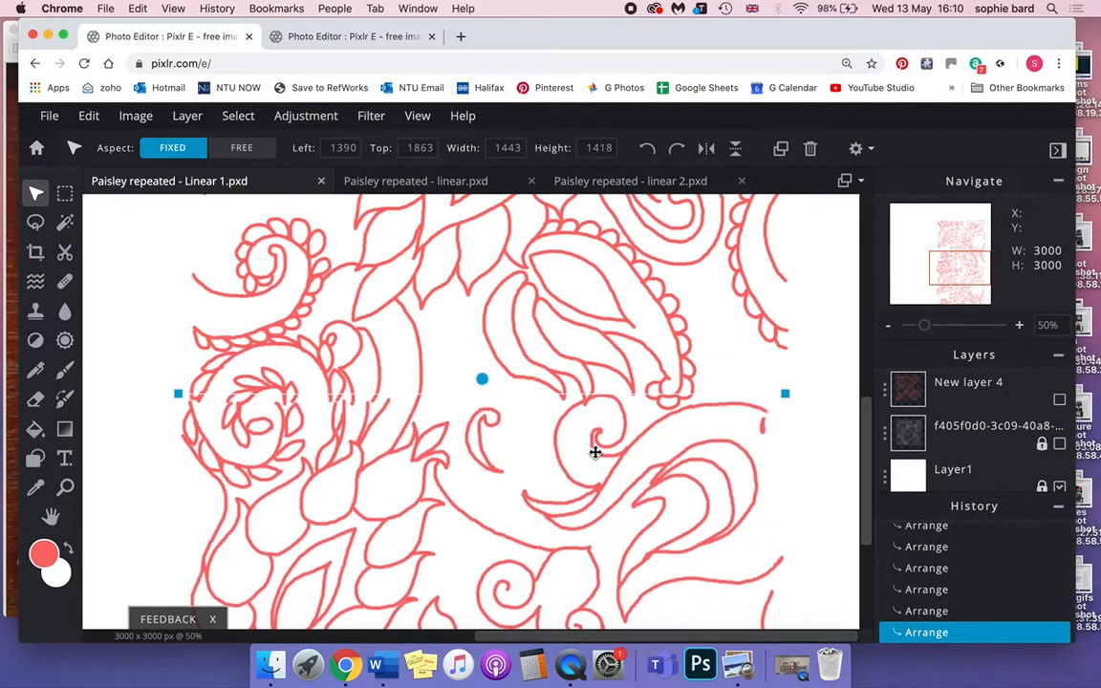
Fine-tune the lower tile with small vertical and sideways nudges at the horizontal seam, leaving it slightly further left.
{"action": "key", "text": "shift+Left"}
{"action": "key", "text": "shift+Right"}
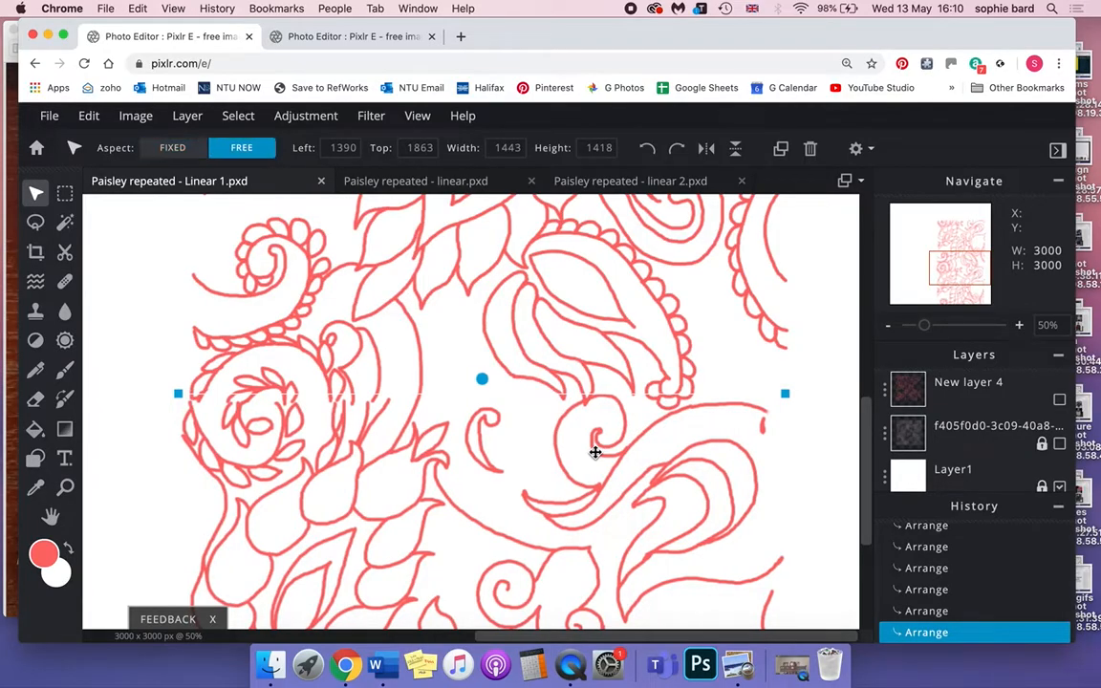
{"action": "key", "text": "shift+Left"}
{"action": "key", "text": "shift+Right"}
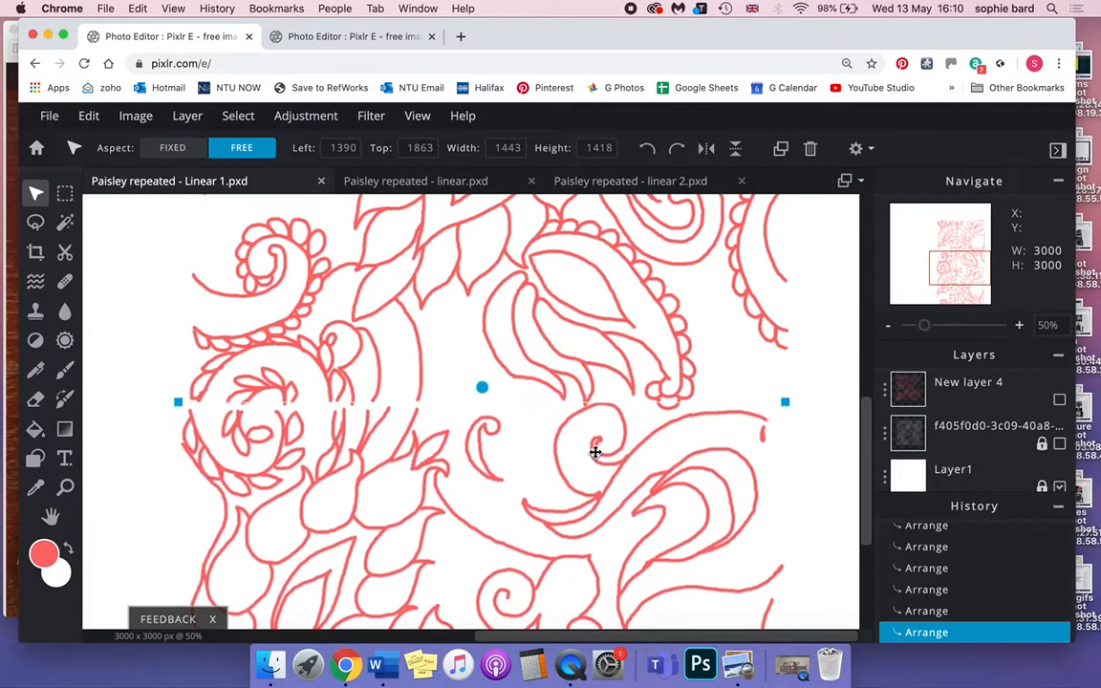
{"action": "key", "text": "shift+Up"}
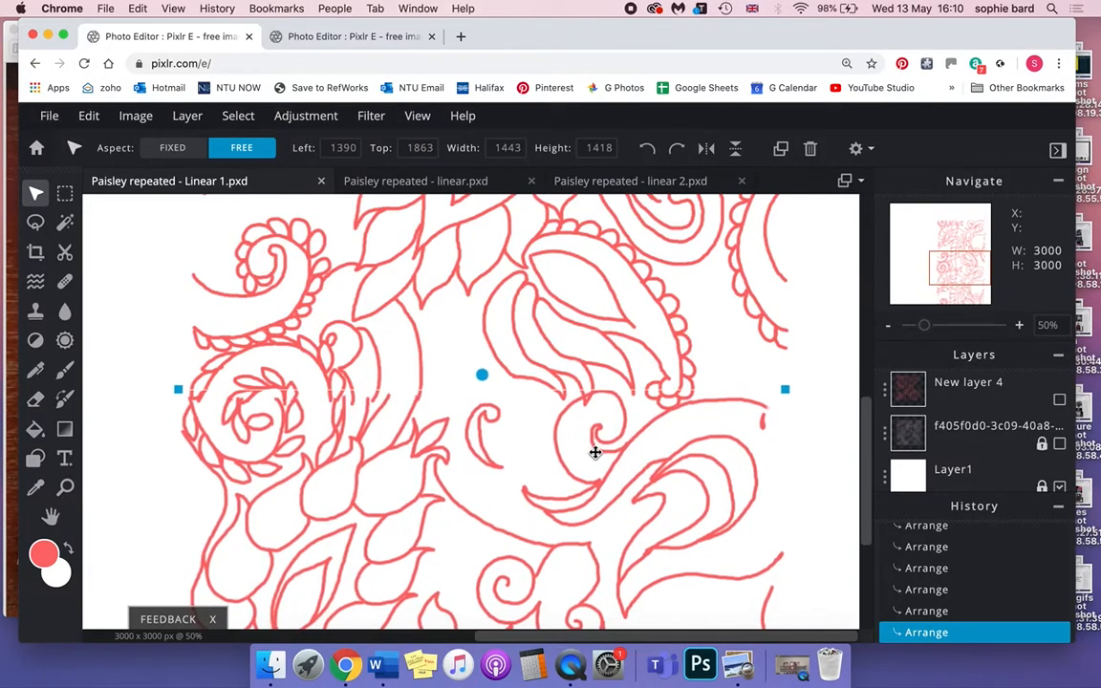
{"action": "key", "text": "shift+Left"}
{"action": "key", "text": "shift+Down"}
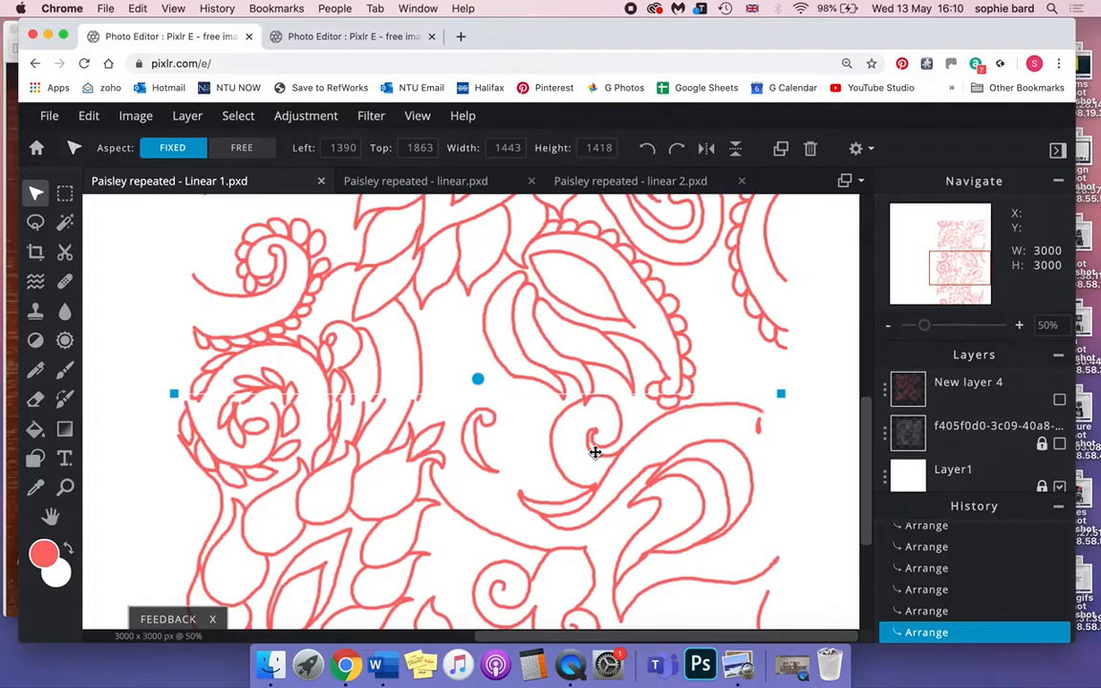
{"action": "left_click_drag", "start_coordinate": [475, 295], "coordinate": [435, 466]}
{"action": "key", "text": "super+z"}
{"action": "key", "text": "super+z"}
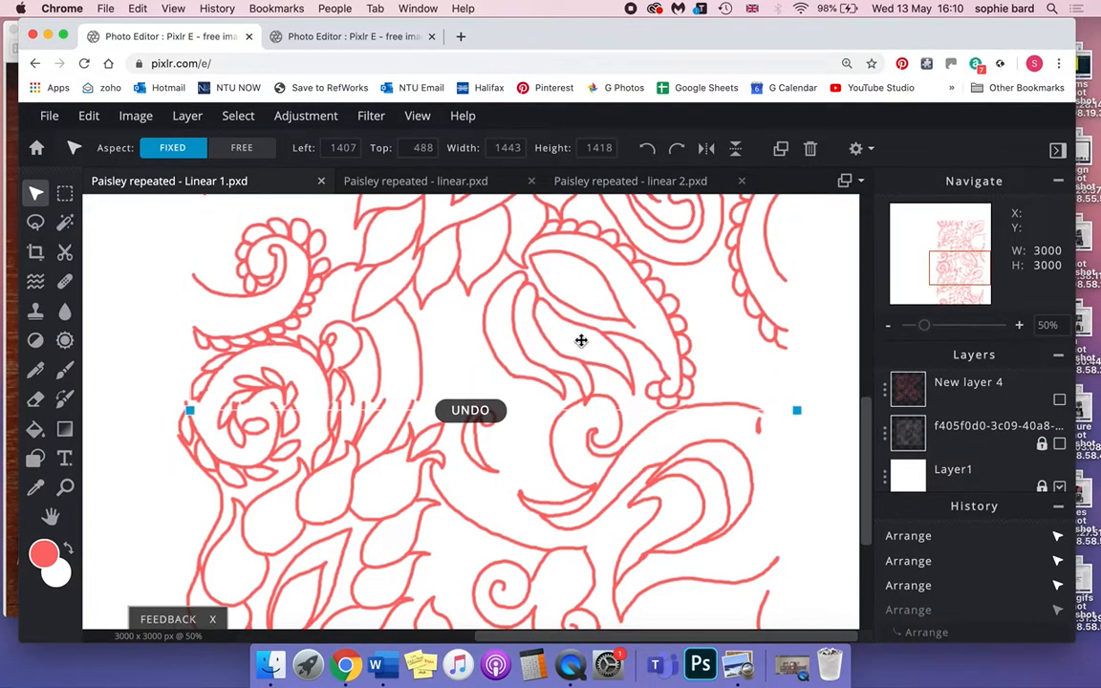
Erase the upper tile's three mismatched stem line ends just above the horizontal seam, beside the round leafy spiral.
{"action": "scroll", "coordinate": [580, 339], "scroll_direction": "up", "scroll_amount": 3}
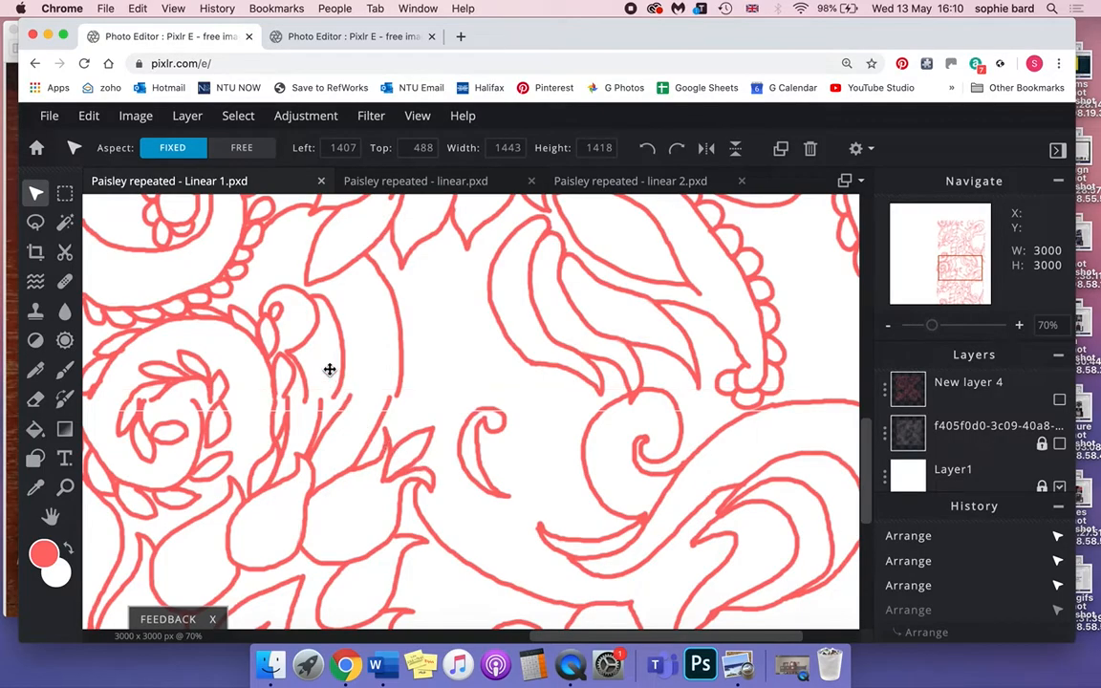
{"action": "scroll", "coordinate": [329, 370], "scroll_direction": "up", "scroll_amount": 3}
{"action": "left_click_drag", "start_coordinate": [376, 435], "coordinate": [536, 394]}
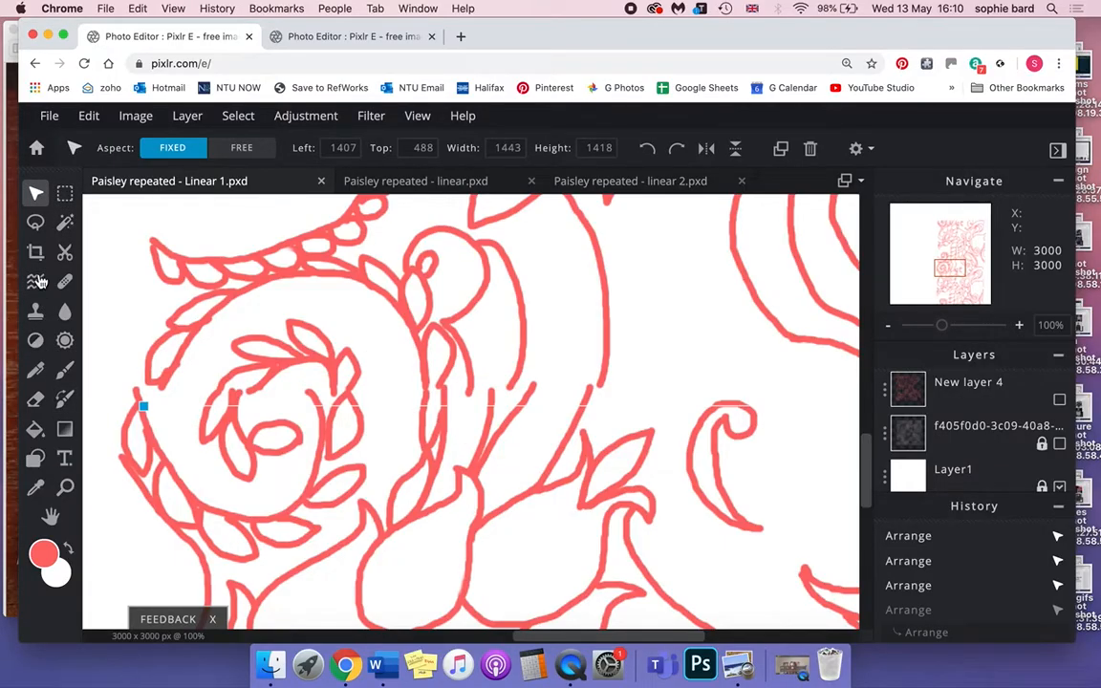
{"action": "left_click", "coordinate": [35, 398]}
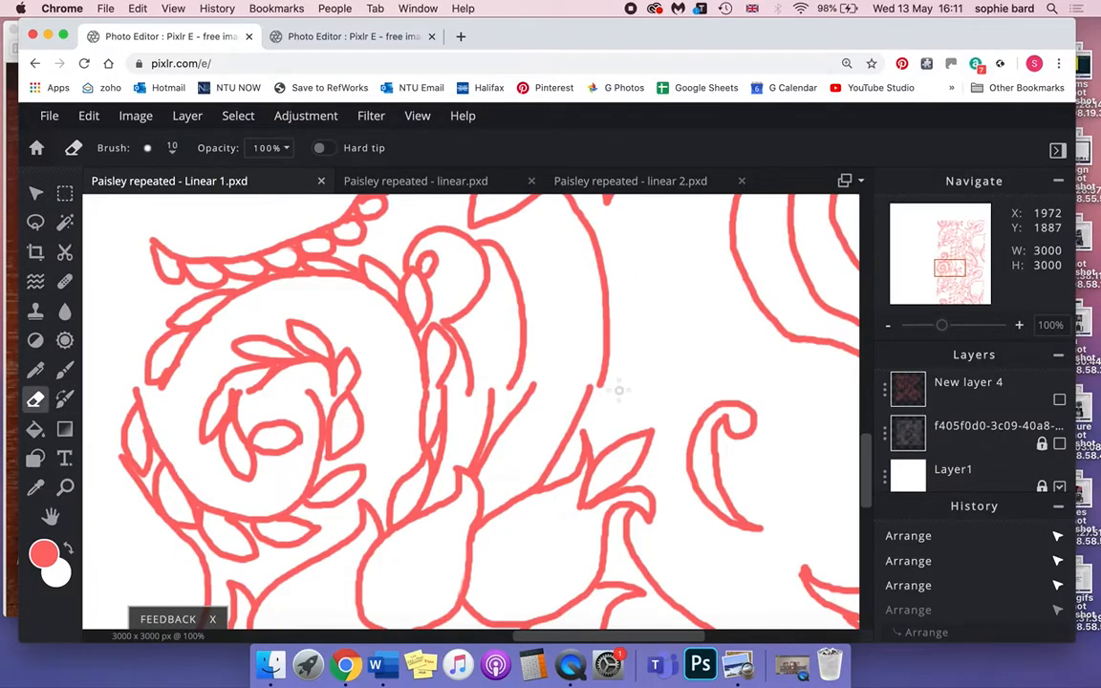
{"action": "mouse_move", "coordinate": [604, 373]}
{"action": "left_mouse_down"}
{"action": "mouse_move", "coordinate": [612, 335]}
{"action": "mouse_move", "coordinate": [606, 360]}
{"action": "mouse_move", "coordinate": [613, 295]}
{"action": "mouse_move", "coordinate": [597, 377]}
{"action": "left_mouse_up"}
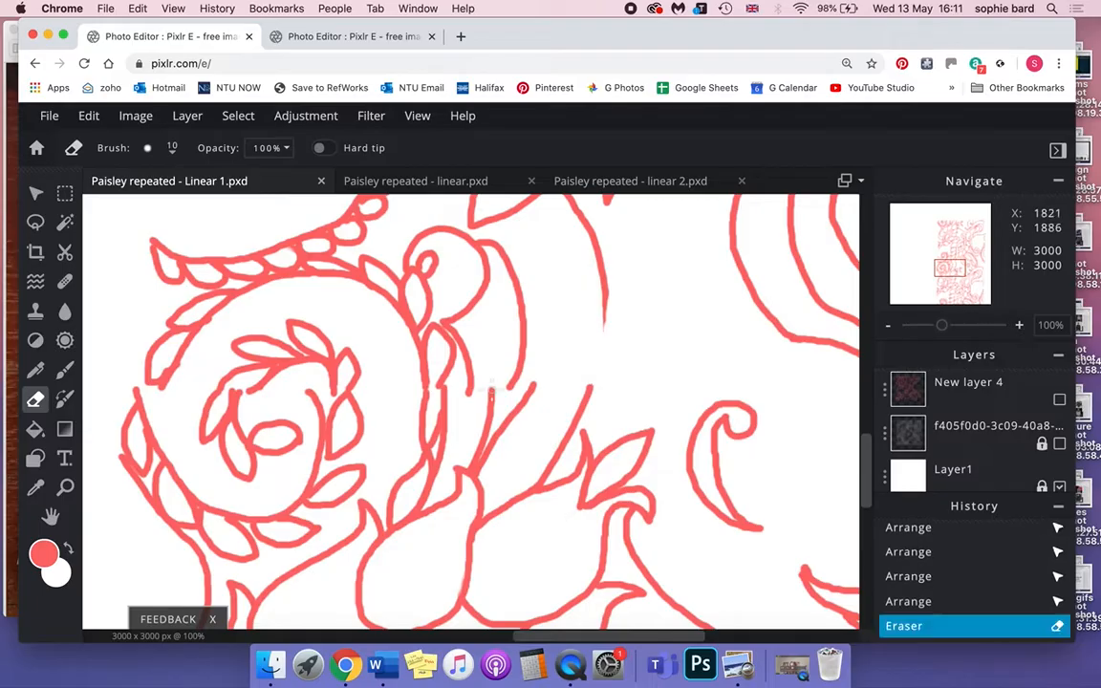
{"action": "mouse_move", "coordinate": [508, 384]}
{"action": "left_mouse_down"}
{"action": "mouse_move", "coordinate": [523, 319]}
{"action": "mouse_move", "coordinate": [516, 393]}
{"action": "mouse_move", "coordinate": [521, 297]}
{"action": "mouse_move", "coordinate": [525, 322]}
{"action": "left_mouse_up"}
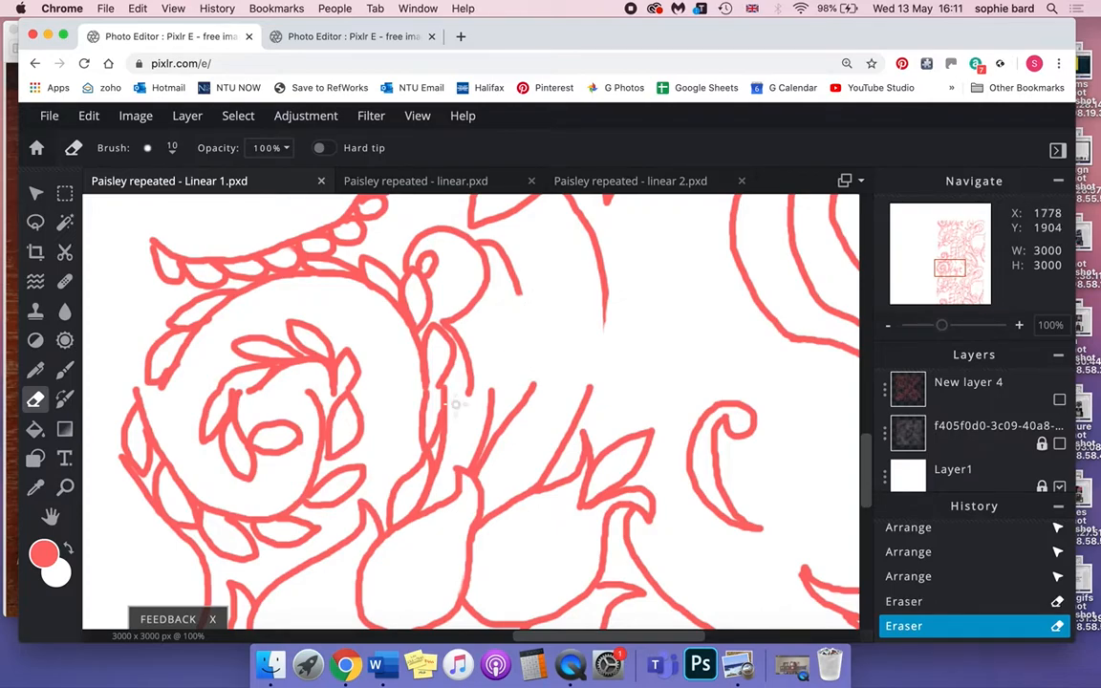
{"action": "left_click_drag", "start_coordinate": [468, 383], "coordinate": [468, 347]}
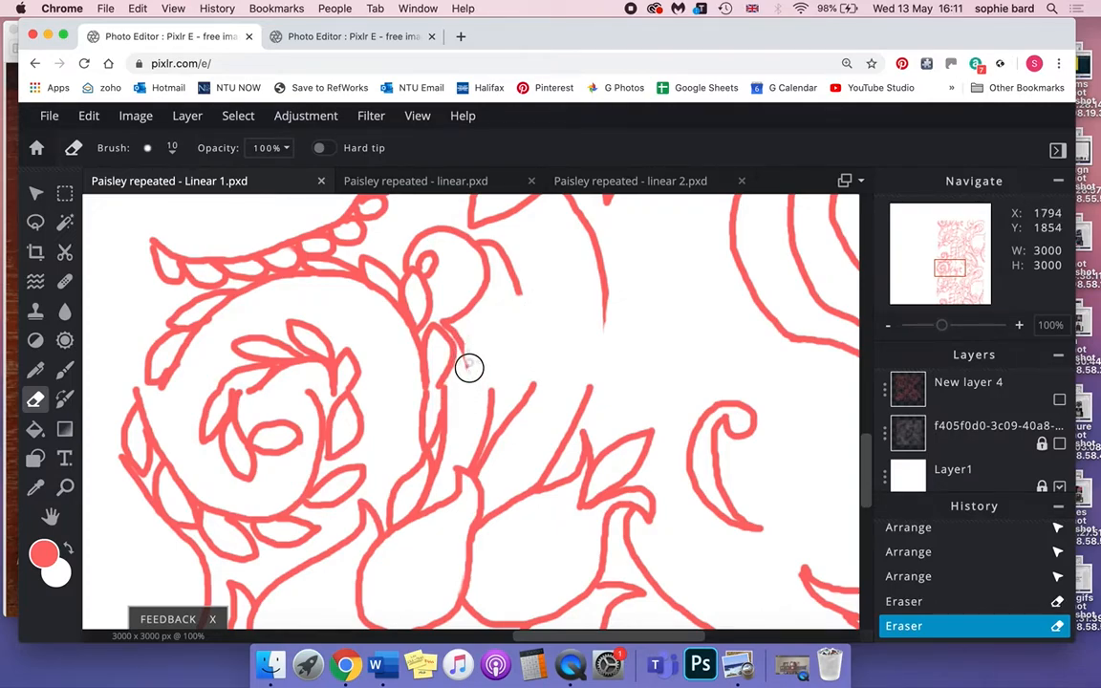
{"action": "key", "text": "super+plus"}
{"action": "key", "text": "super+plus"}
{"action": "mouse_move", "coordinate": [465, 321]}
{"action": "left_mouse_down"}
{"action": "mouse_move", "coordinate": [467, 401]}
{"action": "mouse_move", "coordinate": [399, 389]}
{"action": "left_mouse_up"}
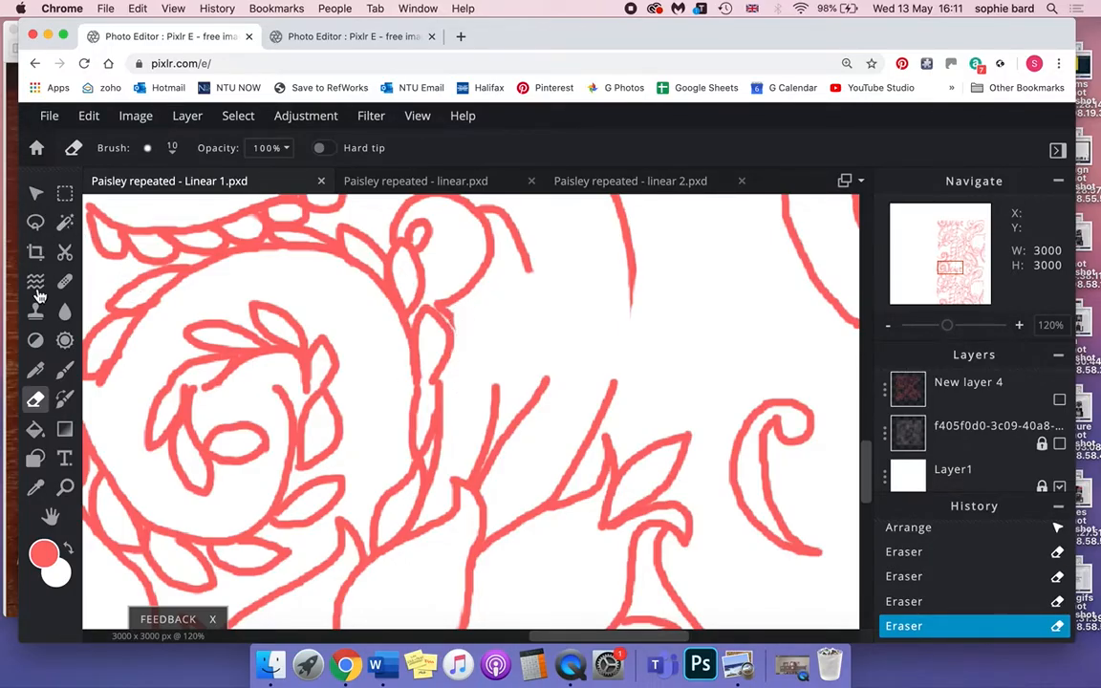
Redraw the three curved stem lines with the size 10 red brush so they join the lower tile's lines across the seam.
{"action": "left_click", "coordinate": [64, 369]}
{"action": "left_click_drag", "start_coordinate": [453, 320], "coordinate": [492, 387]}
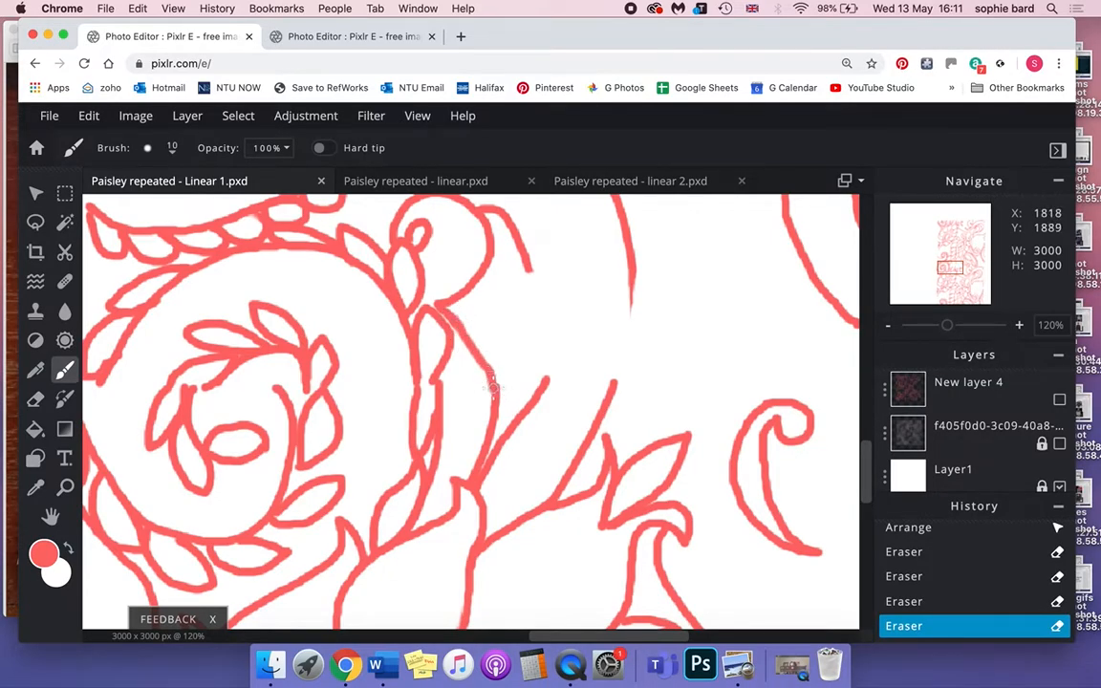
{"action": "left_click", "coordinate": [88, 115]}
{"action": "left_click", "coordinate": [107, 141]}
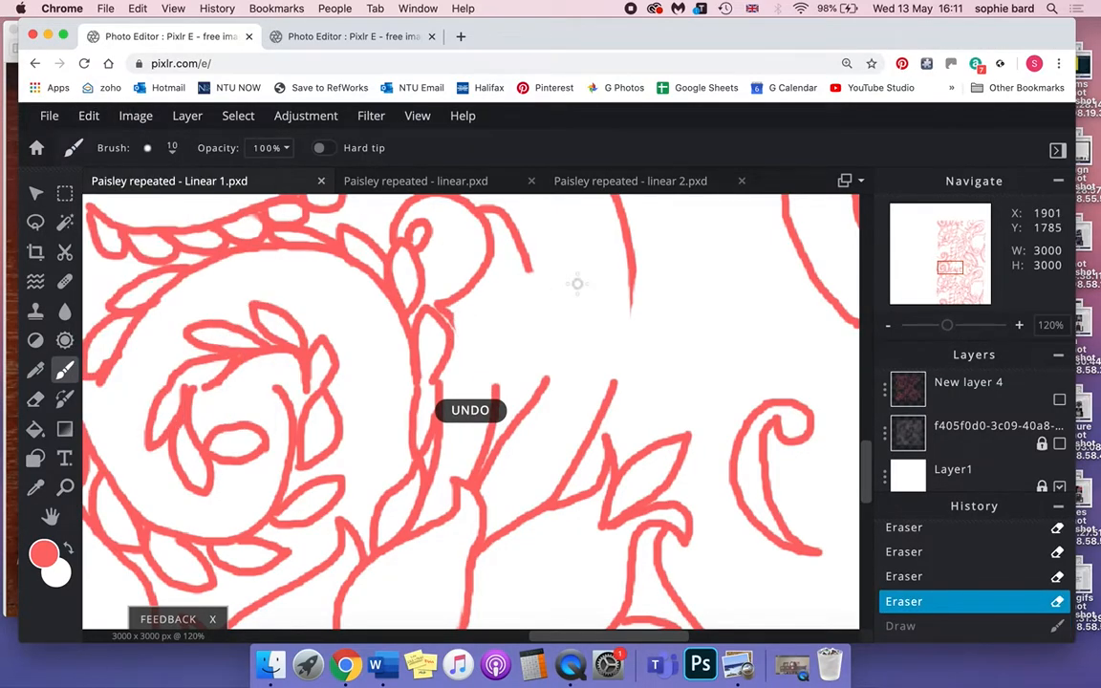
{"action": "mouse_move", "coordinate": [528, 273]}
{"action": "left_mouse_down"}
{"action": "mouse_move", "coordinate": [542, 310]}
{"action": "mouse_move", "coordinate": [543, 382]}
{"action": "left_mouse_up"}
{"action": "left_click_drag", "start_coordinate": [455, 320], "coordinate": [493, 380]}
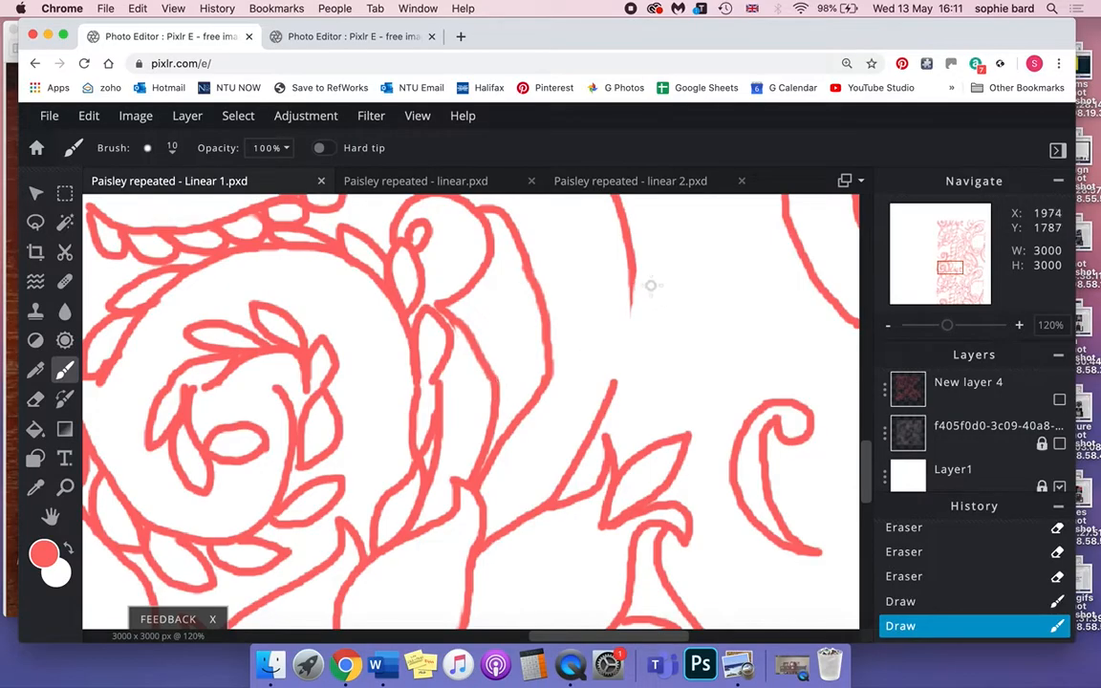
{"action": "left_click_drag", "start_coordinate": [630, 267], "coordinate": [611, 384]}
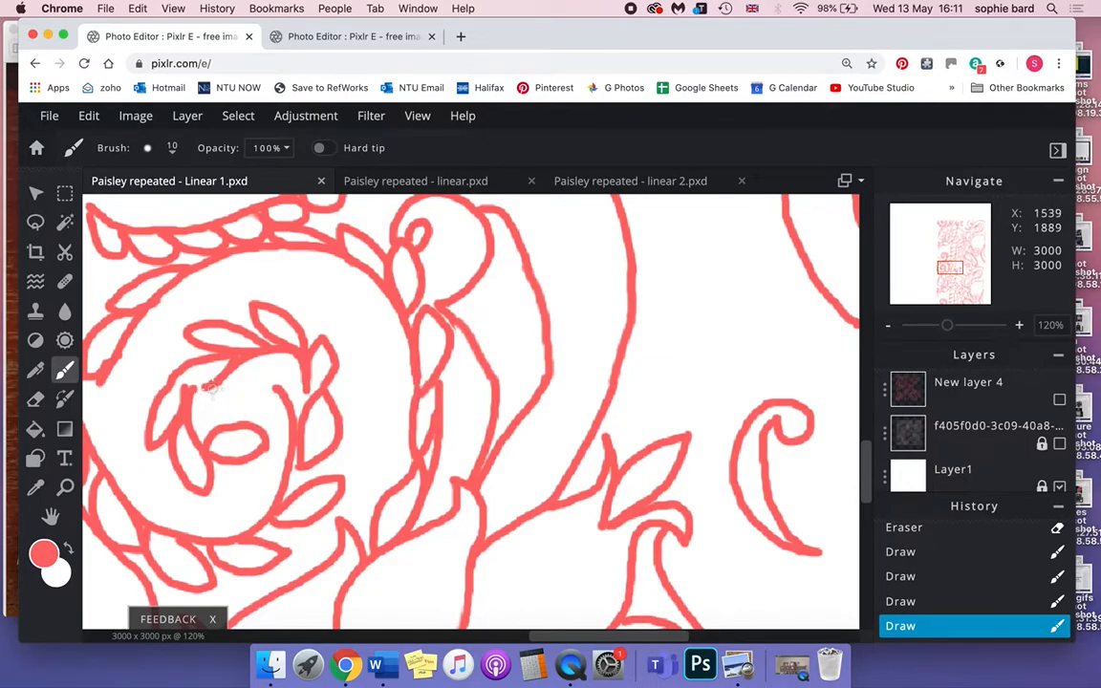
Brush in the missing lines in the leafy spiral's centre and along its outer left edge at the seam.
{"action": "mouse_move", "coordinate": [179, 388]}
{"action": "left_mouse_down"}
{"action": "mouse_move", "coordinate": [178, 384]}
{"action": "mouse_move", "coordinate": [326, 366]}
{"action": "mouse_move", "coordinate": [240, 392]}
{"action": "mouse_move", "coordinate": [269, 408]}
{"action": "mouse_move", "coordinate": [280, 393]}
{"action": "mouse_move", "coordinate": [309, 402]}
{"action": "left_mouse_up"}
{"action": "left_click_drag", "start_coordinate": [237, 474], "coordinate": [585, 474]}
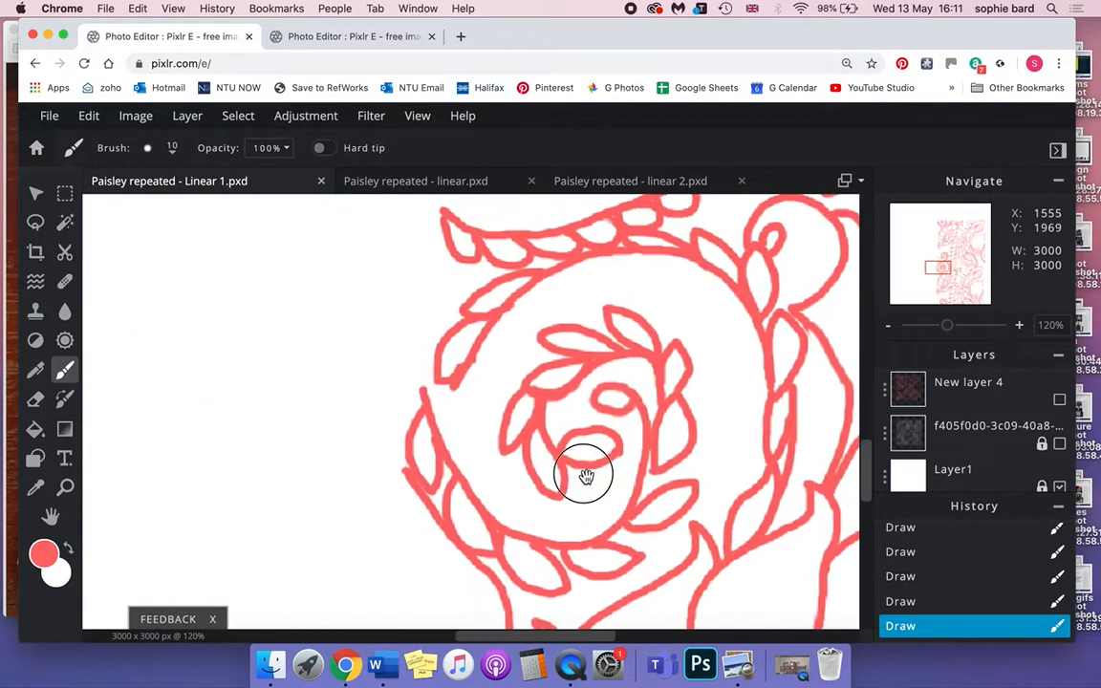
{"action": "mouse_move", "coordinate": [452, 388]}
{"action": "left_mouse_down"}
{"action": "mouse_move", "coordinate": [435, 425]}
{"action": "mouse_move", "coordinate": [458, 394]}
{"action": "mouse_move", "coordinate": [447, 449]}
{"action": "left_mouse_up"}
{"action": "mouse_move", "coordinate": [435, 365]}
{"action": "left_mouse_down"}
{"action": "mouse_move", "coordinate": [401, 399]}
{"action": "mouse_move", "coordinate": [400, 384]}
{"action": "mouse_move", "coordinate": [437, 355]}
{"action": "left_mouse_up"}
Draw the inner line closing the curled leaf into a teardrop below the seam, plus a line linking it to the branch.
{"action": "key", "text": "space"}
{"action": "left_click_drag", "start_coordinate": [772, 466], "coordinate": [394, 411]}
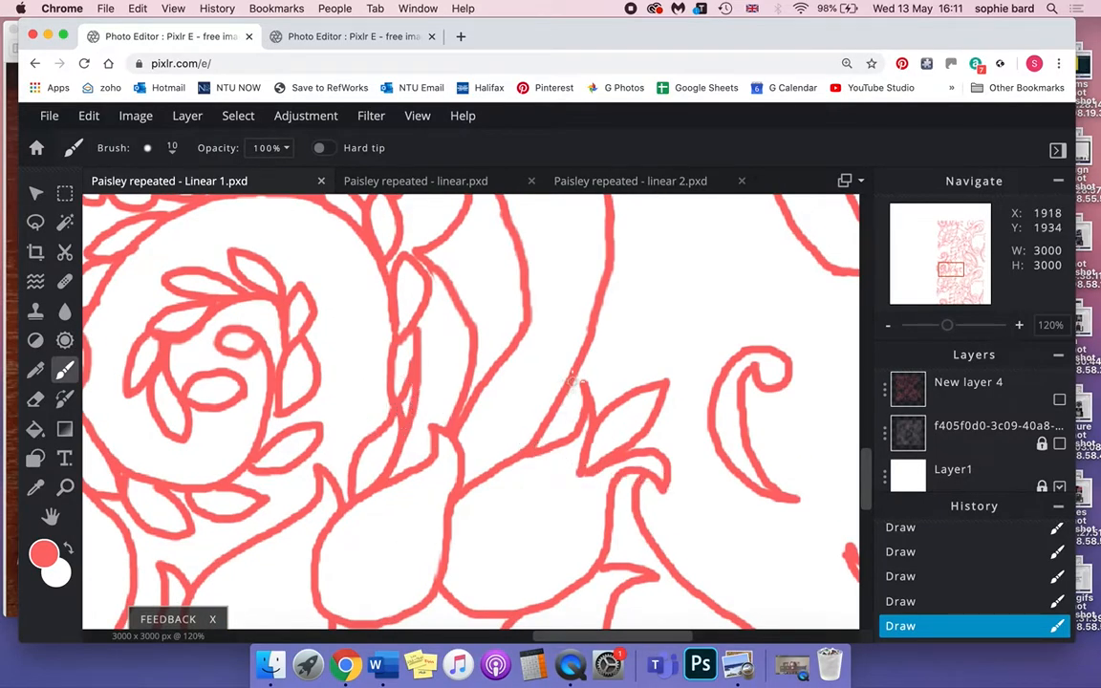
{"action": "key", "text": "space"}
{"action": "mouse_move", "coordinate": [705, 455]}
{"action": "left_mouse_down"}
{"action": "mouse_move", "coordinate": [400, 412]}
{"action": "mouse_move", "coordinate": [297, 423]}
{"action": "left_mouse_up"}
{"action": "left_click_drag", "start_coordinate": [563, 457], "coordinate": [328, 440]}
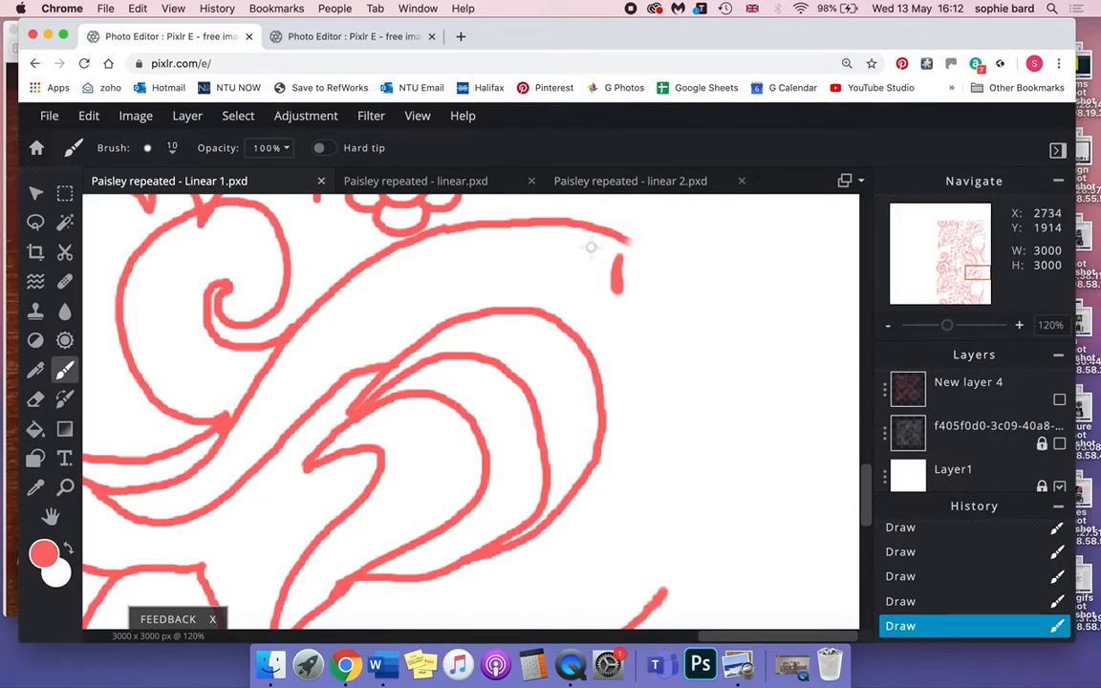
{"action": "scroll", "coordinate": [863, 409], "scroll_direction": "down", "scroll_amount": 5}
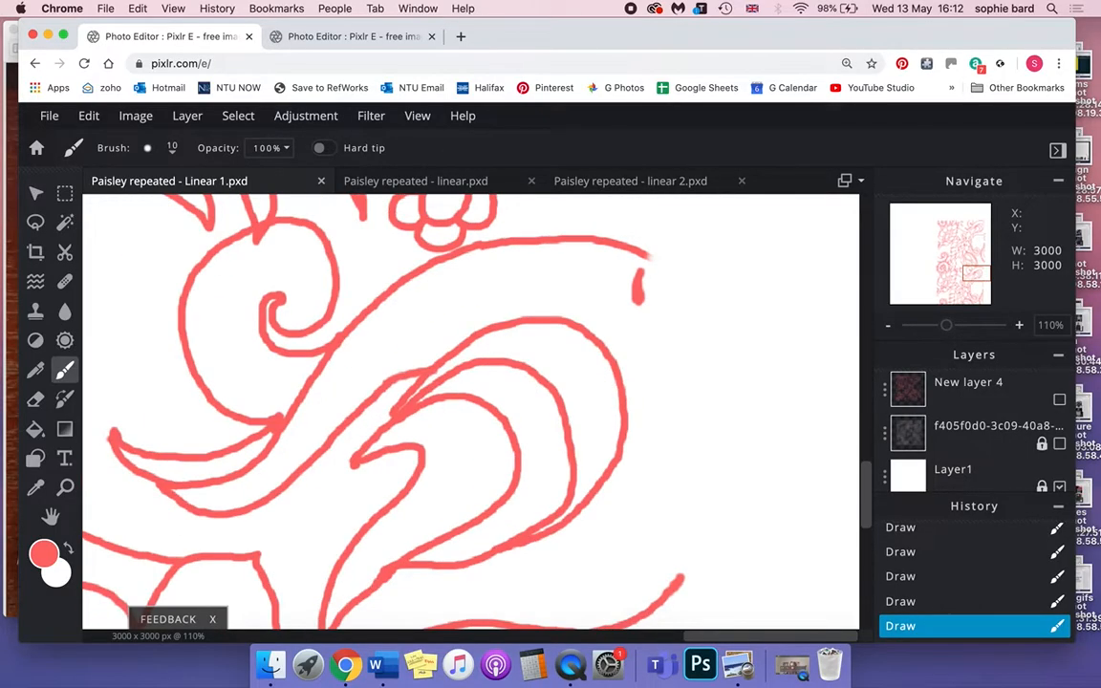
{"action": "scroll", "coordinate": [863, 408], "scroll_direction": "down", "scroll_amount": 5}
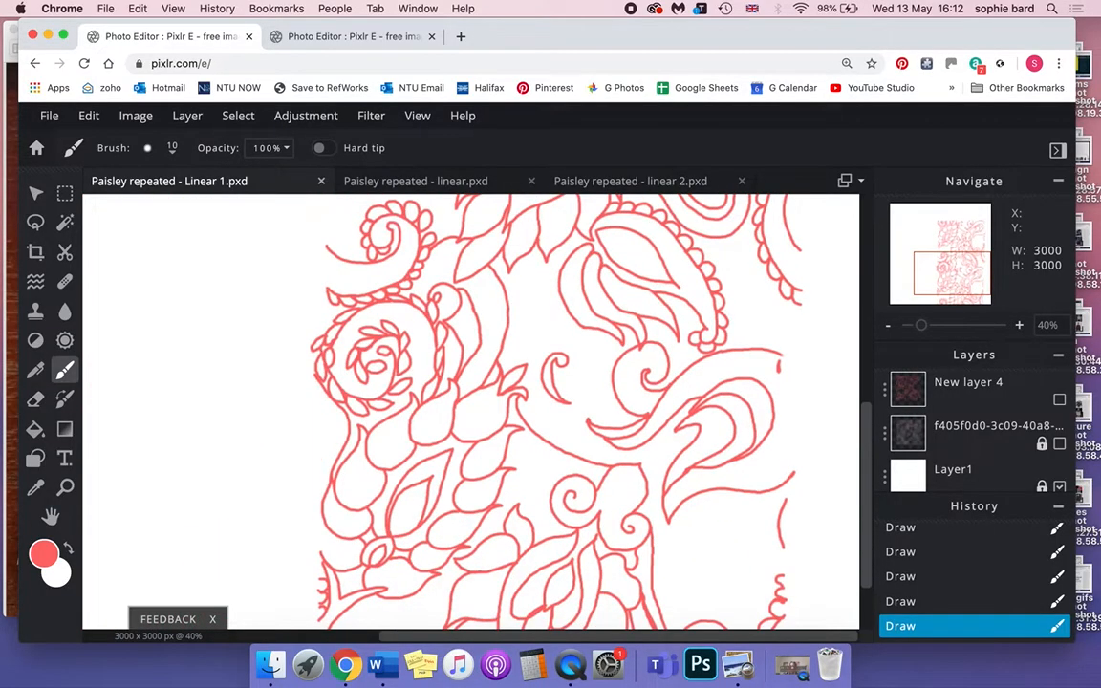
{"action": "scroll", "coordinate": [863, 409], "scroll_direction": "up", "scroll_amount": 4}
{"action": "left_click_drag", "start_coordinate": [492, 442], "coordinate": [484, 513]}
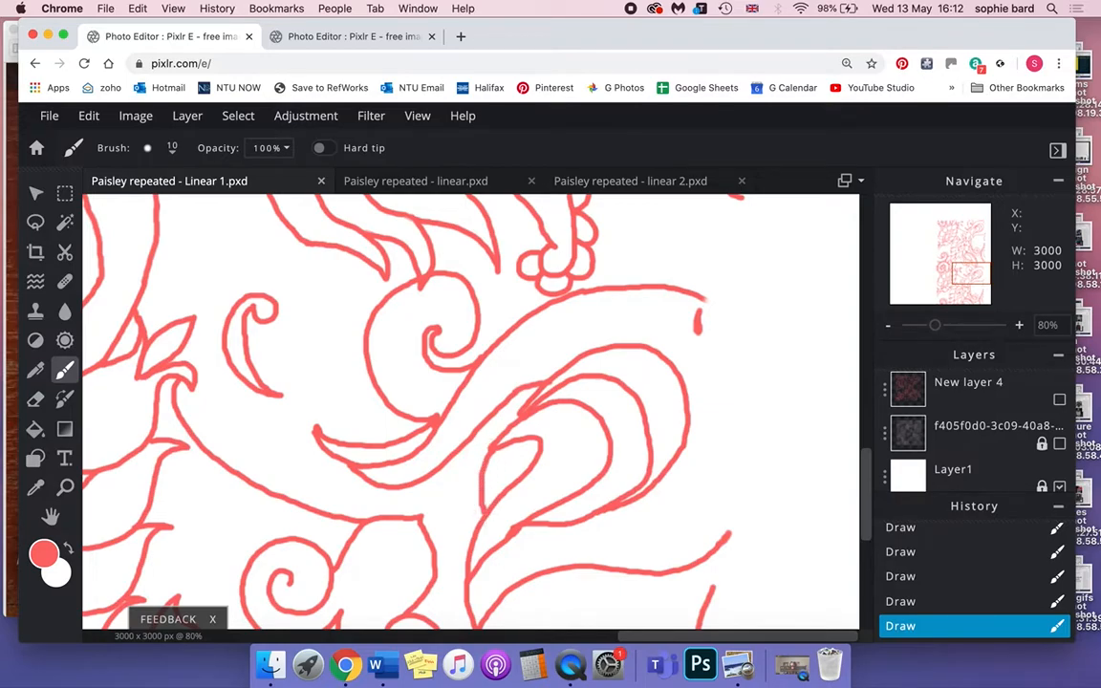
{"action": "scroll", "coordinate": [860, 377], "scroll_direction": "up", "scroll_amount": 1}
{"action": "left_click_drag", "start_coordinate": [374, 429], "coordinate": [467, 340]}
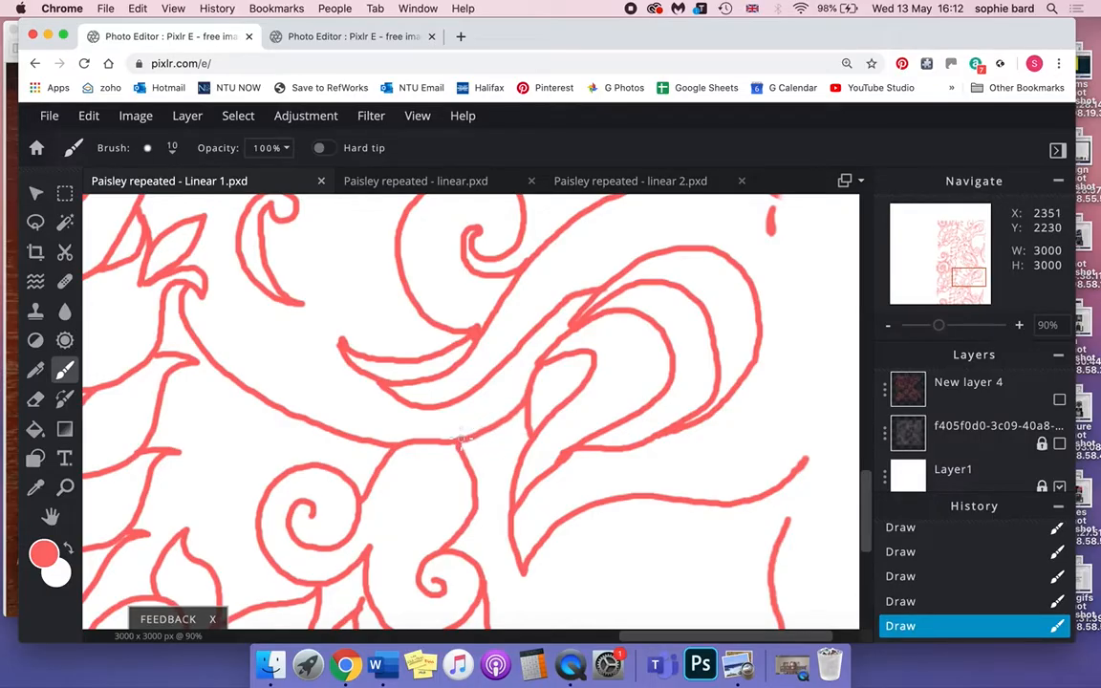
Delete the lower tile and move the remaining corrected tile across the canvas to about Left 81, Top 463.
{"action": "scroll", "coordinate": [470, 411], "scroll_direction": "down", "scroll_amount": 6}
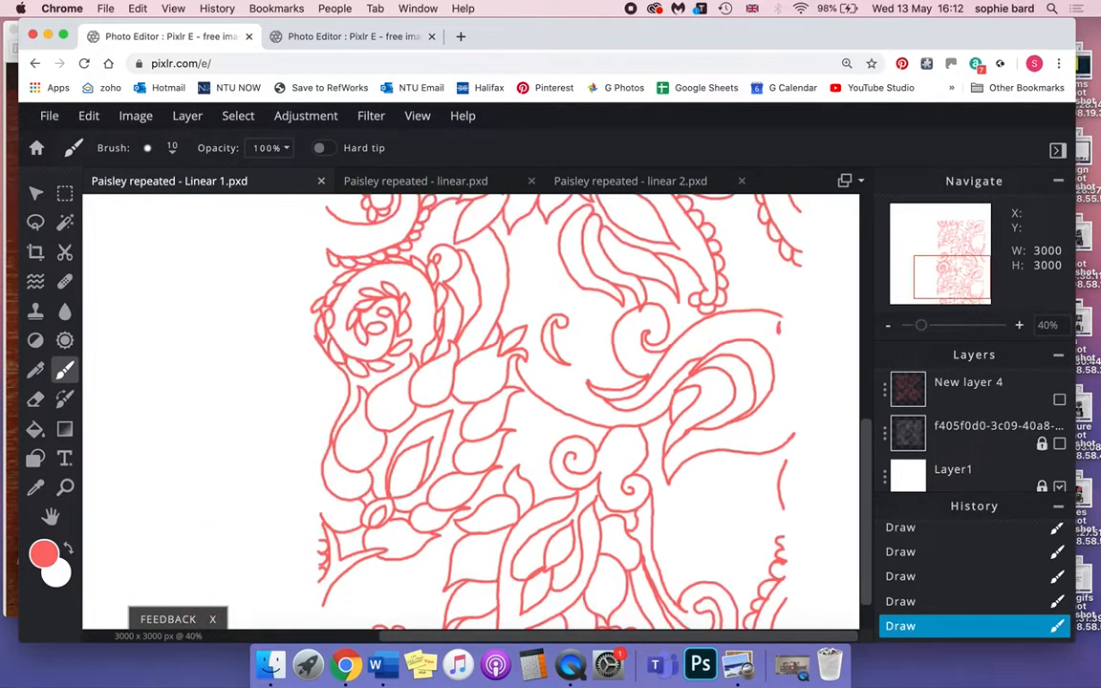
{"action": "scroll", "coordinate": [470, 411], "scroll_direction": "down", "scroll_amount": 1}
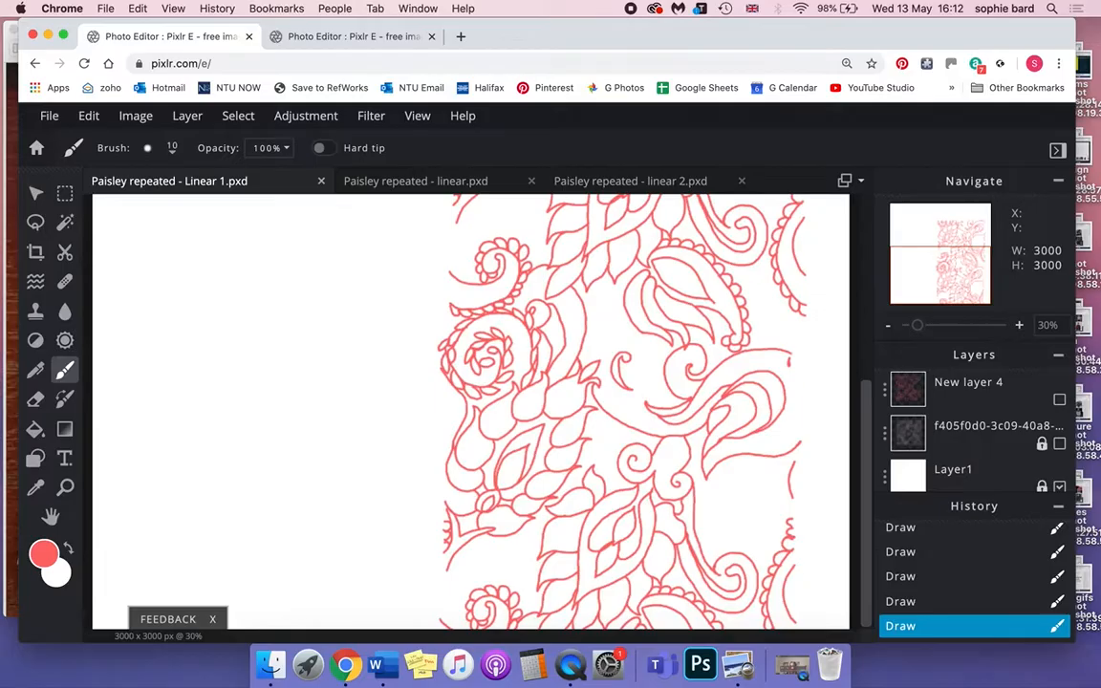
{"action": "scroll", "coordinate": [470, 411], "scroll_direction": "down", "scroll_amount": 2}
{"action": "scroll", "coordinate": [470, 411], "scroll_direction": "up", "scroll_amount": 1}
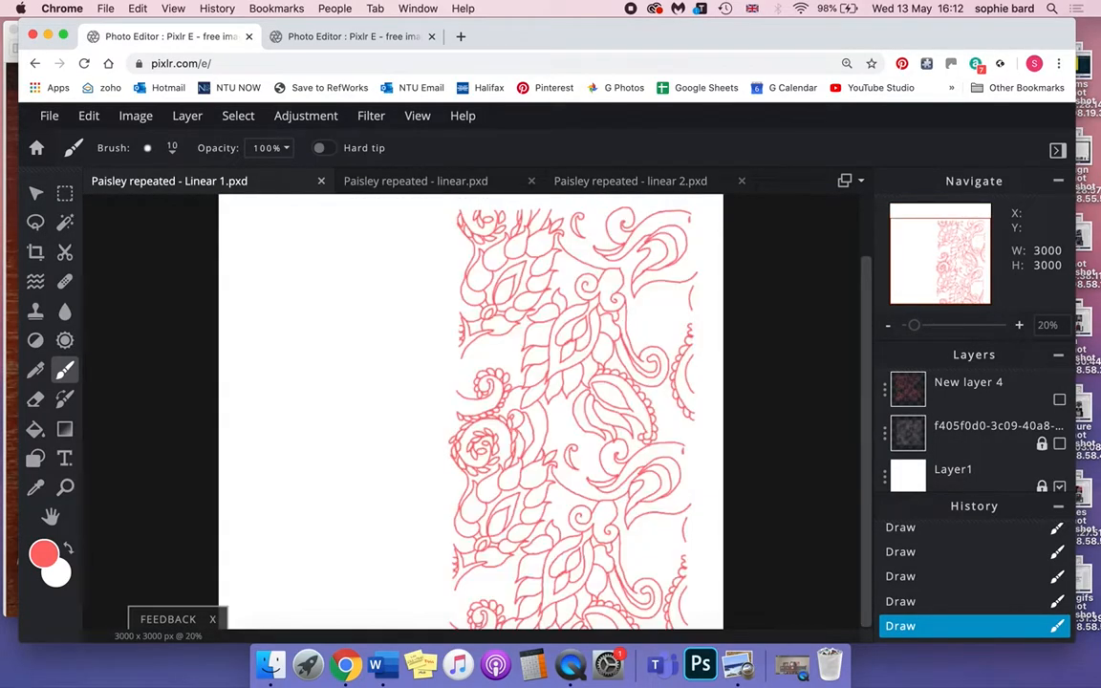
{"action": "left_click", "coordinate": [35, 192]}
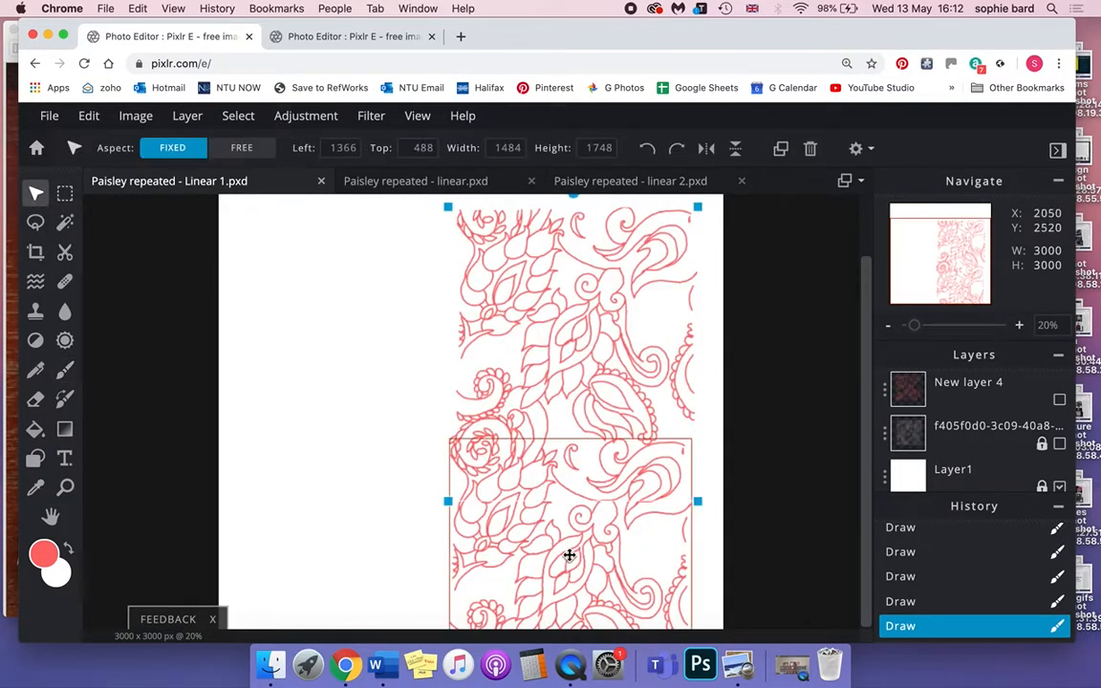
{"action": "left_click_drag", "start_coordinate": [580, 563], "coordinate": [582, 580]}
{"action": "key", "text": "Delete"}
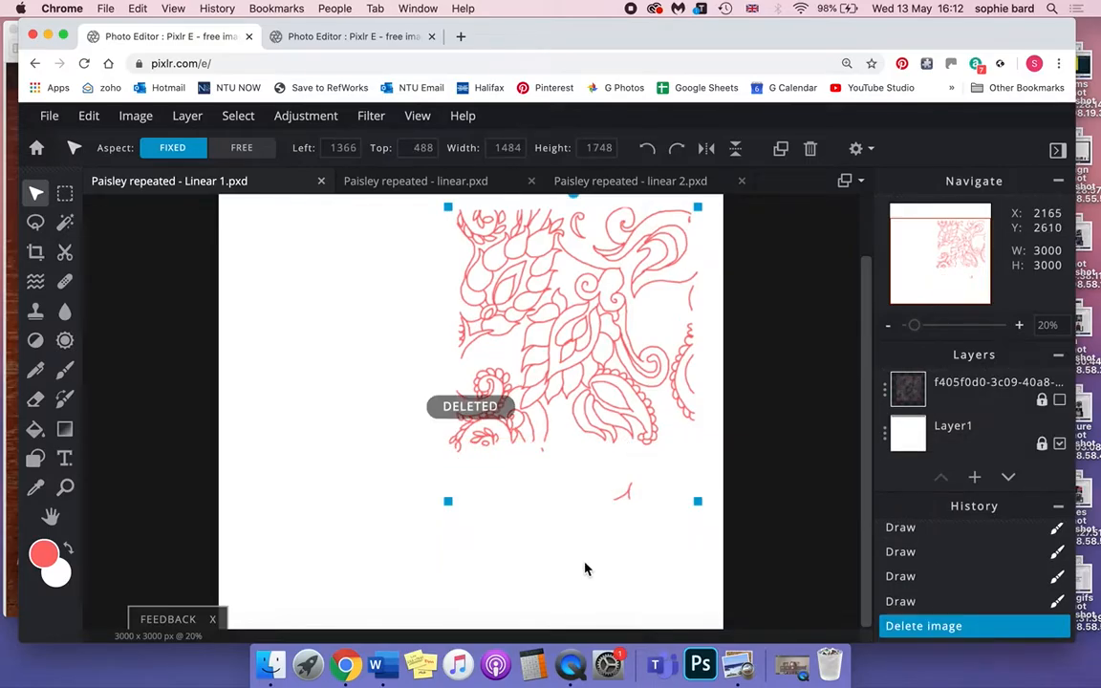
{"action": "left_click_drag", "start_coordinate": [599, 342], "coordinate": [381, 339]}
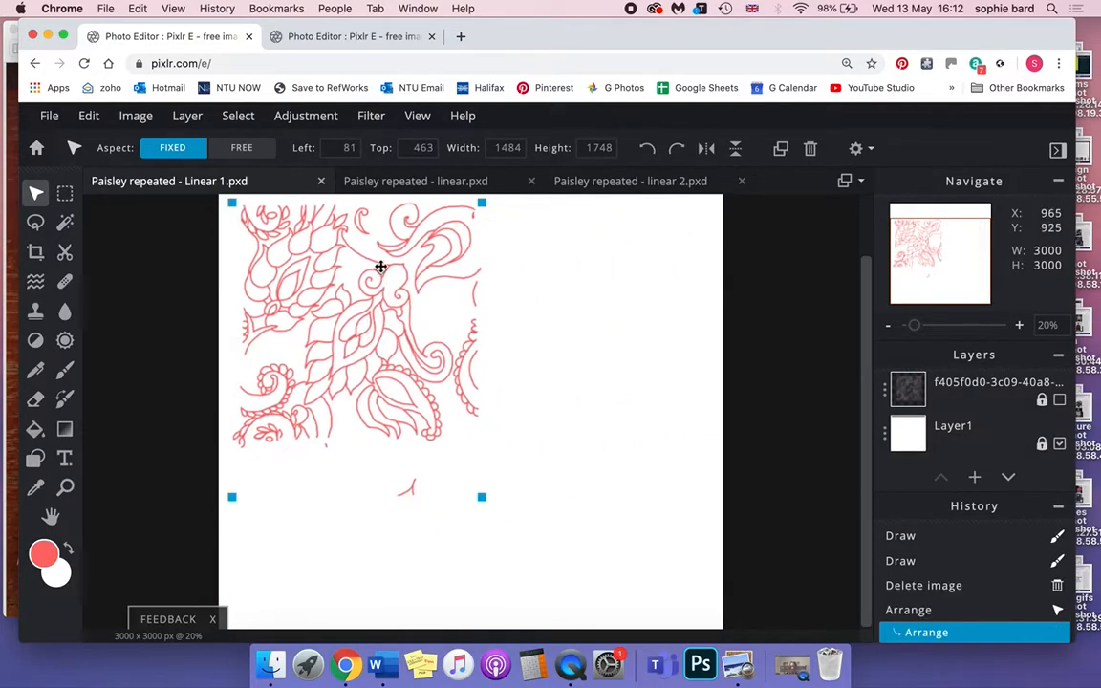
Duplicate the corrected tile's layer and place the copy directly beneath it at about Left 41, Top 1823.
{"action": "left_click", "coordinate": [187, 116]}
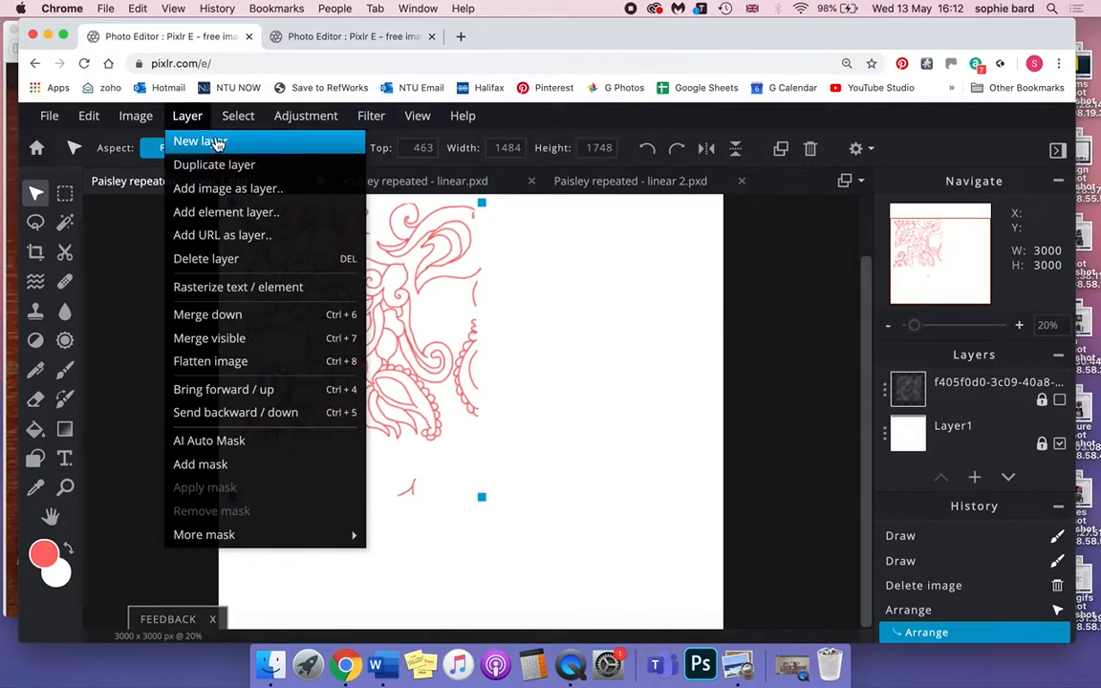
{"action": "left_click", "coordinate": [234, 165]}
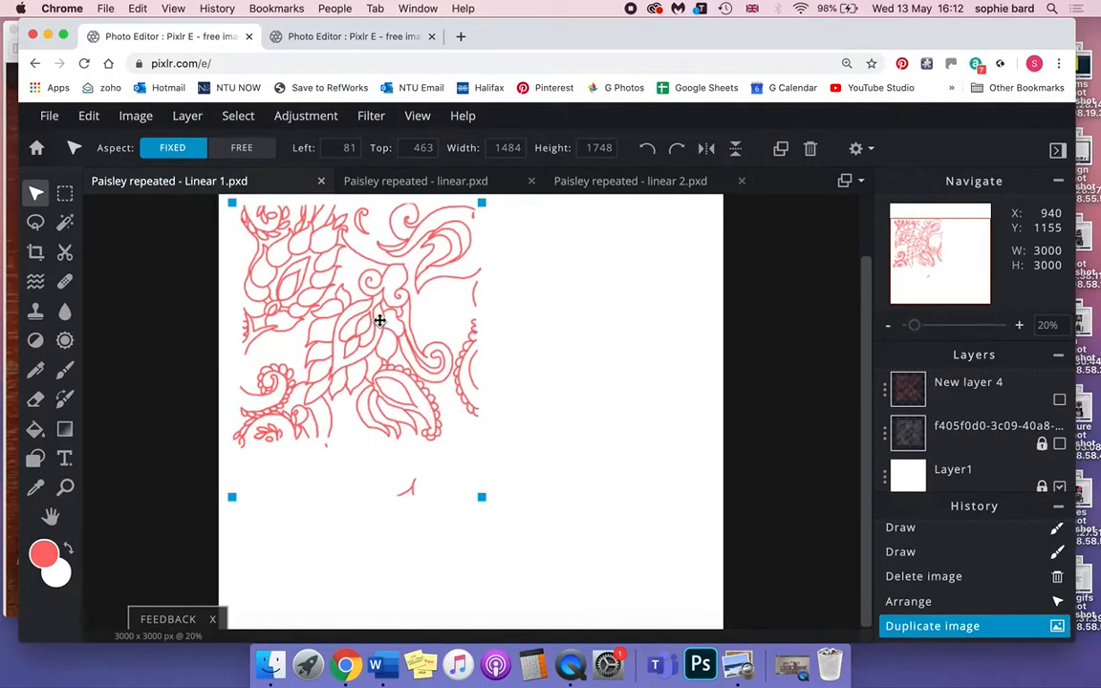
{"action": "left_click_drag", "start_coordinate": [386, 334], "coordinate": [399, 491]}
Nudge the duplicated lower tile in small steps until its lines meet the upper tile's at the seam, and deselect it.
{"action": "key", "text": "super+plus"}
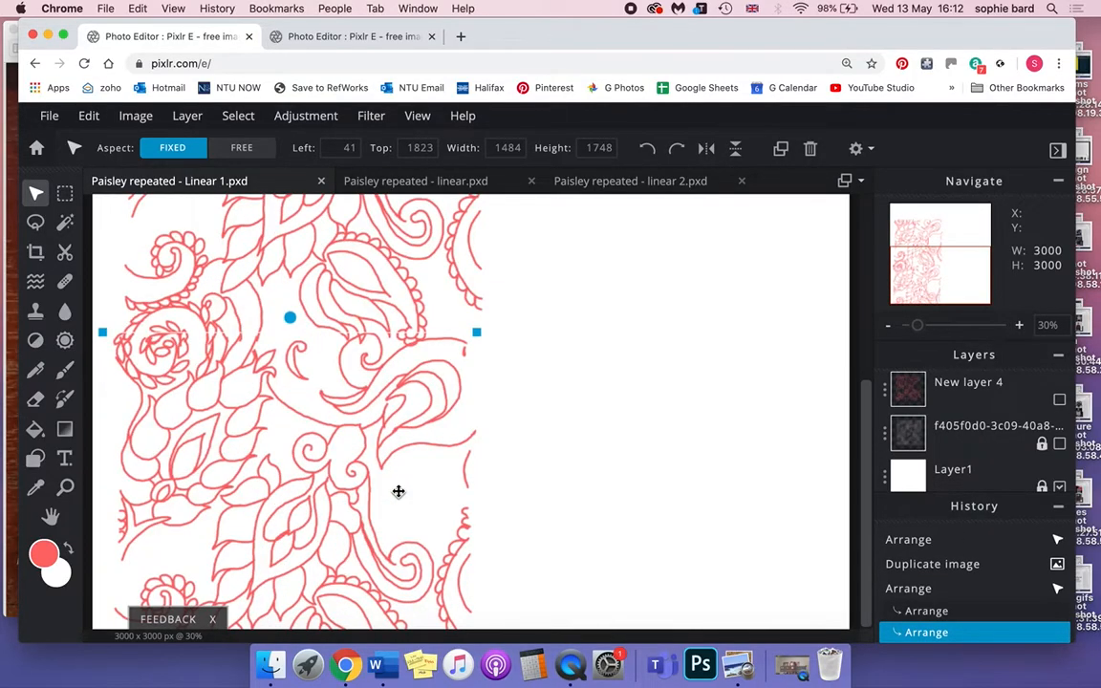
{"action": "key", "text": "shift+Down"}
{"action": "key", "text": "shift+Down"}
{"action": "key", "text": "shift+Down"}
{"action": "key", "text": "shift+Down"}
{"action": "key", "text": "shift+Down"}
{"action": "key", "text": "shift+Down"}
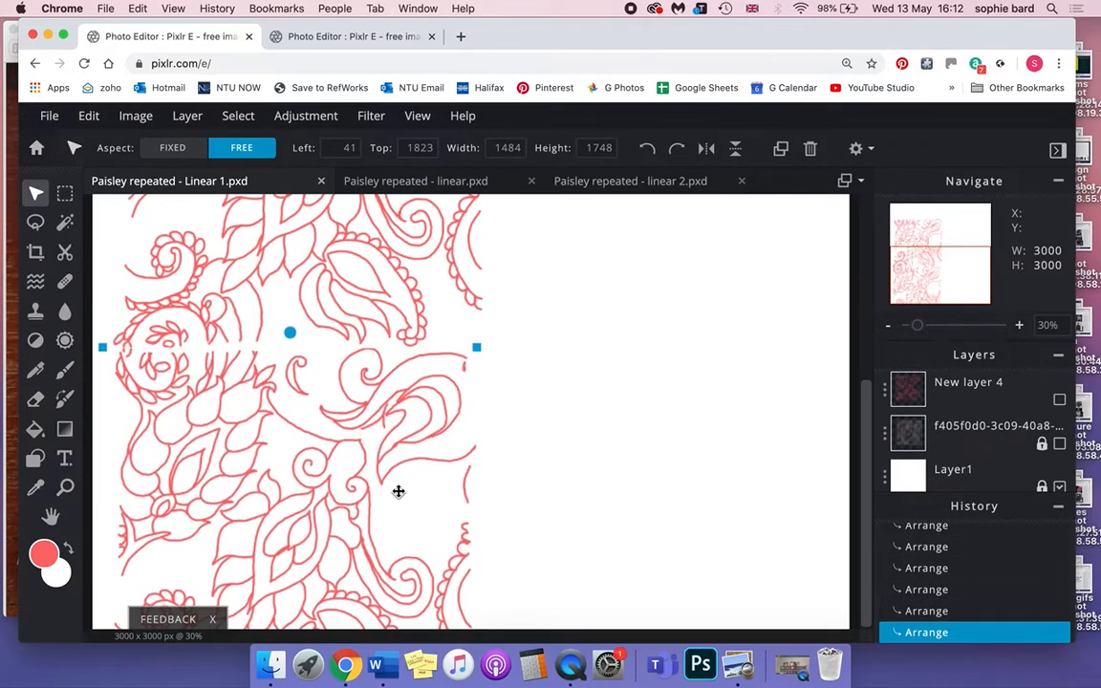
{"action": "key", "text": "shift+Up"}
{"action": "key", "text": "shift+Right"}
{"action": "key", "text": "shift+Right"}
{"action": "key", "text": "shift+Up"}
{"action": "key", "text": "shift+Up"}
{"action": "key", "text": "shift+Up"}
{"action": "key", "text": "shift+Right"}
{"action": "key", "text": "shift+Up"}
{"action": "key", "text": "shift+Up"}
{"action": "key", "text": "shift+Down"}
{"action": "key", "text": "shift+Down"}
{"action": "key", "text": "shift+Down"}
{"action": "key", "text": "shift+Up"}
{"action": "key", "text": "shift+Up"}
{"action": "key", "text": "shift+Left"}
{"action": "key", "text": "shift+Left"}
{"action": "key", "text": "shift+Left"}
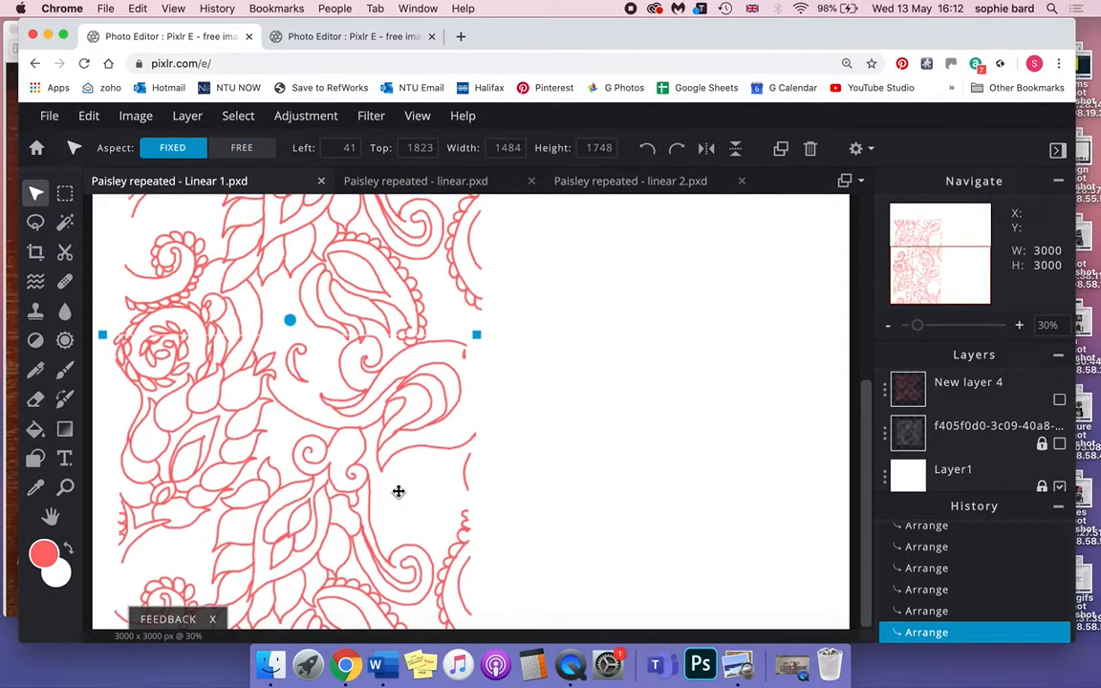
{"action": "left_click", "coordinate": [705, 445]}
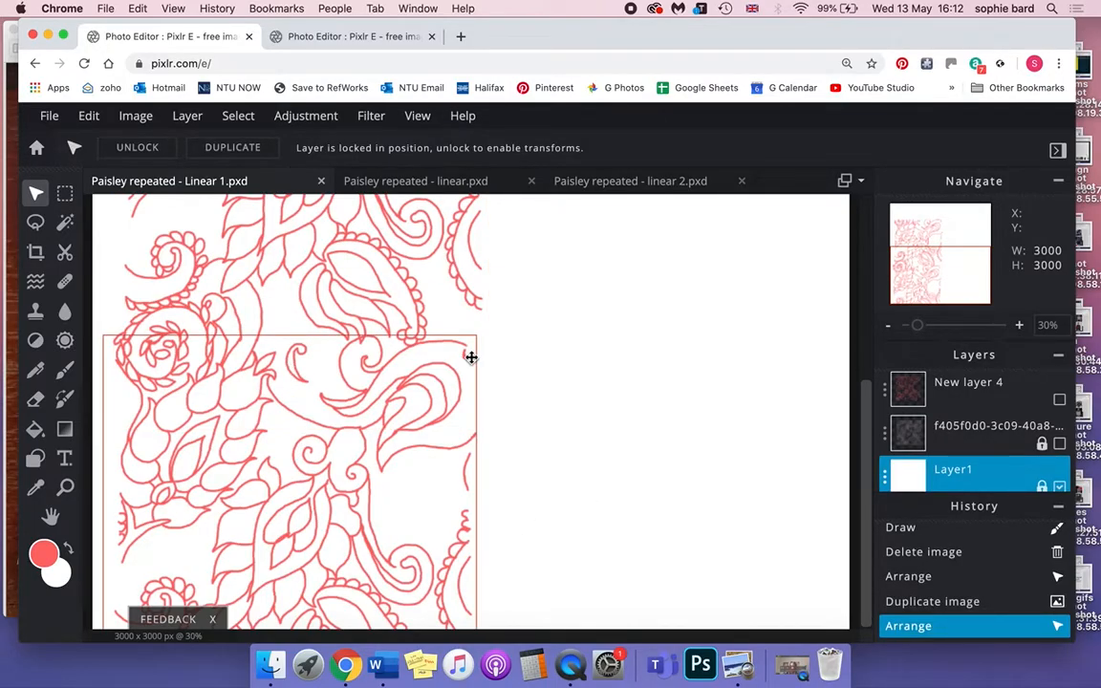
Duplicate the upper corrected tile's layer and place the copy directly to its right at about Left 1471, Top 463.
{"action": "scroll", "coordinate": [471, 357], "scroll_direction": "down", "scroll_amount": 2}
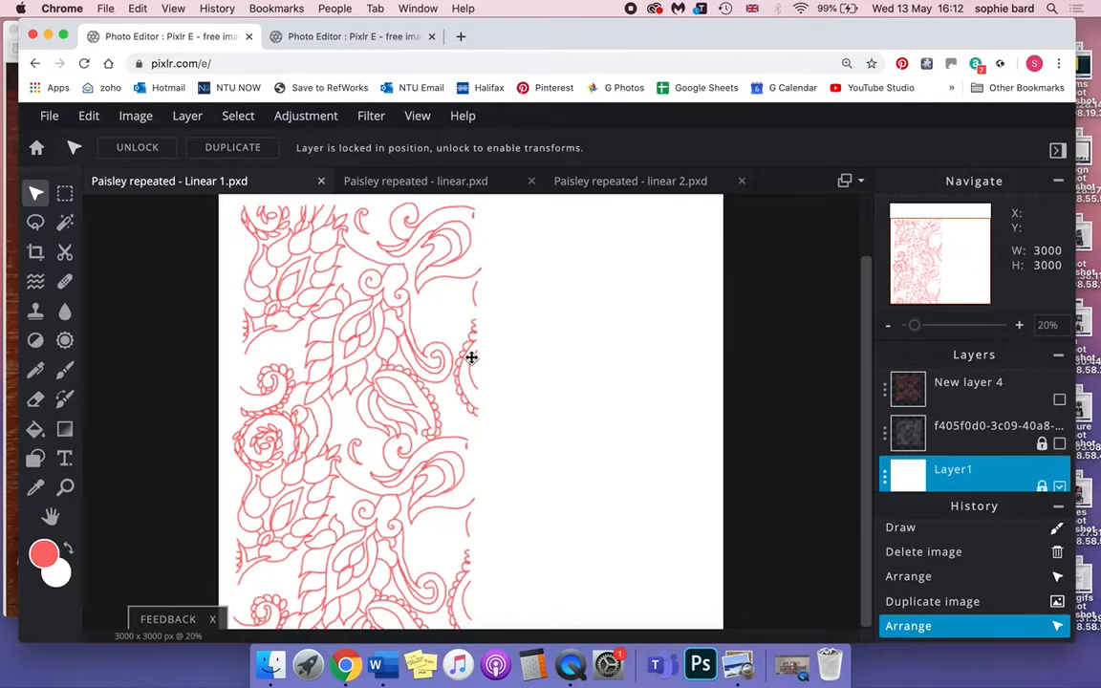
{"action": "left_click", "coordinate": [561, 472]}
{"action": "left_click", "coordinate": [378, 334]}
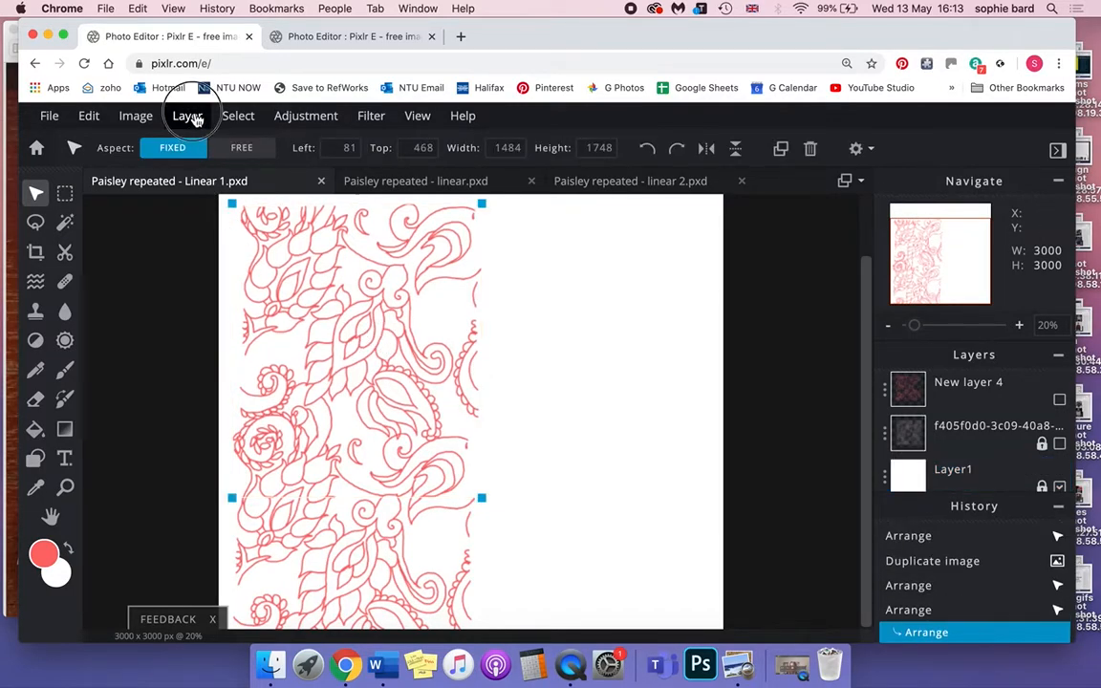
{"action": "left_click", "coordinate": [188, 116]}
{"action": "left_click", "coordinate": [196, 164]}
{"action": "left_click_drag", "start_coordinate": [348, 327], "coordinate": [584, 327]}
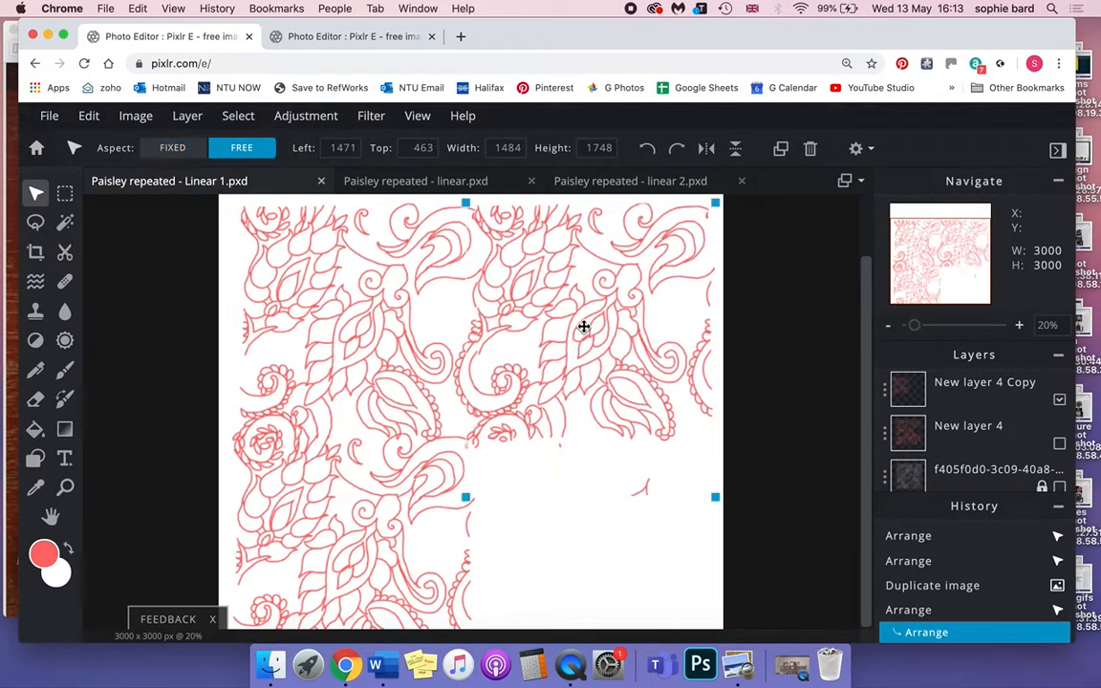
Nudge the upper right copy up and left to about Left 1457, Top 453 to meet its neighbour, and deselect it.
{"action": "key", "text": "Up"}
{"action": "key", "text": "Up"}
{"action": "key", "text": "Up"}
{"action": "key", "text": "Left"}
{"action": "key", "text": "Left"}
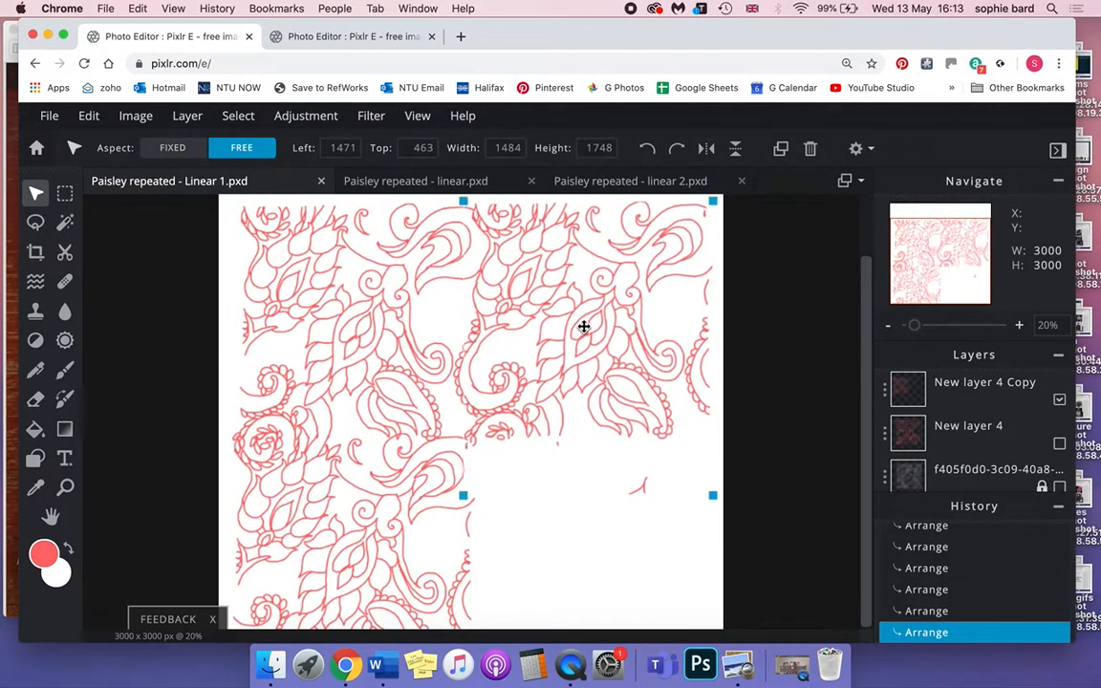
{"action": "key", "text": "Left"}
{"action": "left_click", "coordinate": [802, 441]}
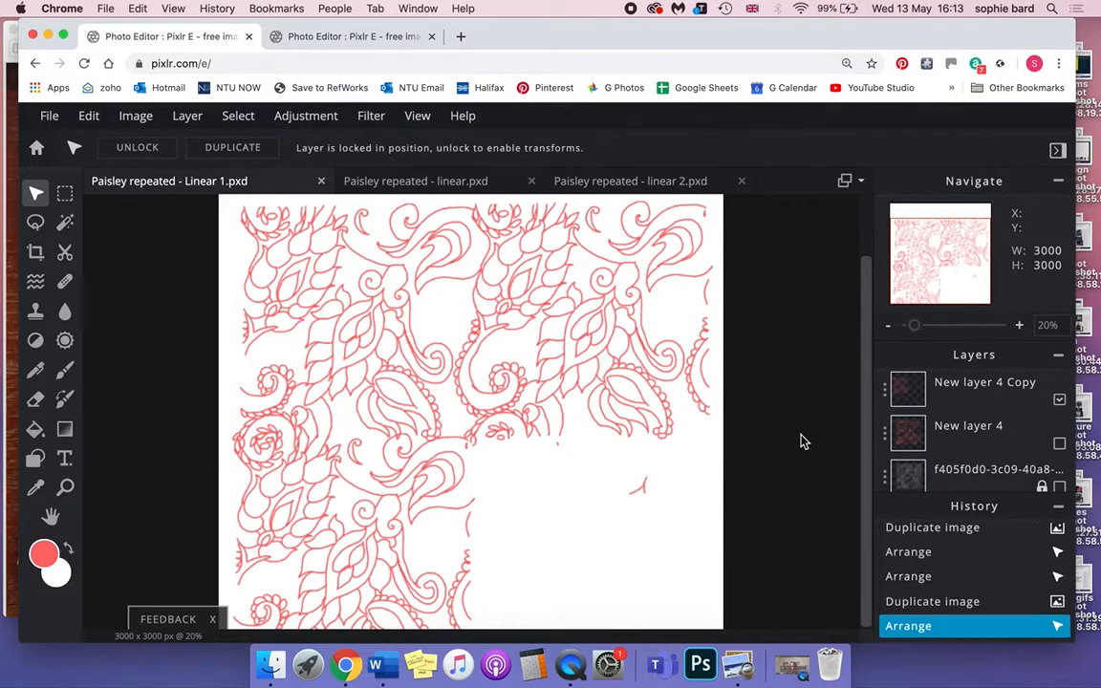
Duplicate the upper right tile's layer and place the copy beneath it at about Left 1431, Top 1863.
{"action": "left_click", "coordinate": [572, 346]}
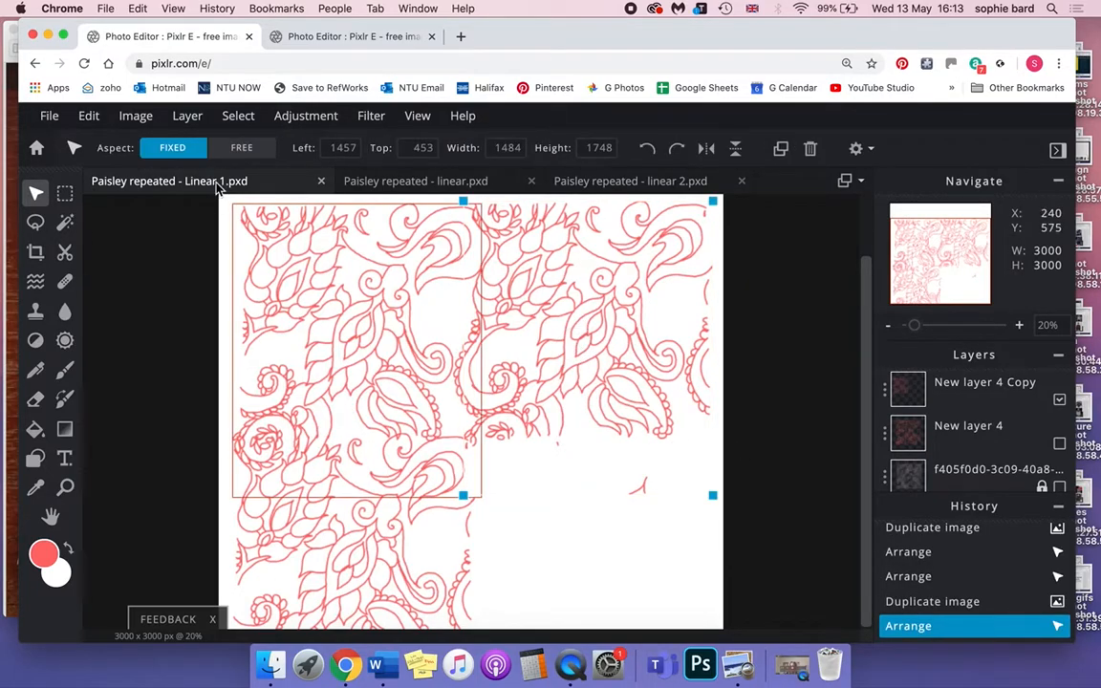
{"action": "left_click", "coordinate": [187, 115]}
{"action": "left_click", "coordinate": [221, 164]}
{"action": "left_click_drag", "start_coordinate": [607, 349], "coordinate": [582, 476]}
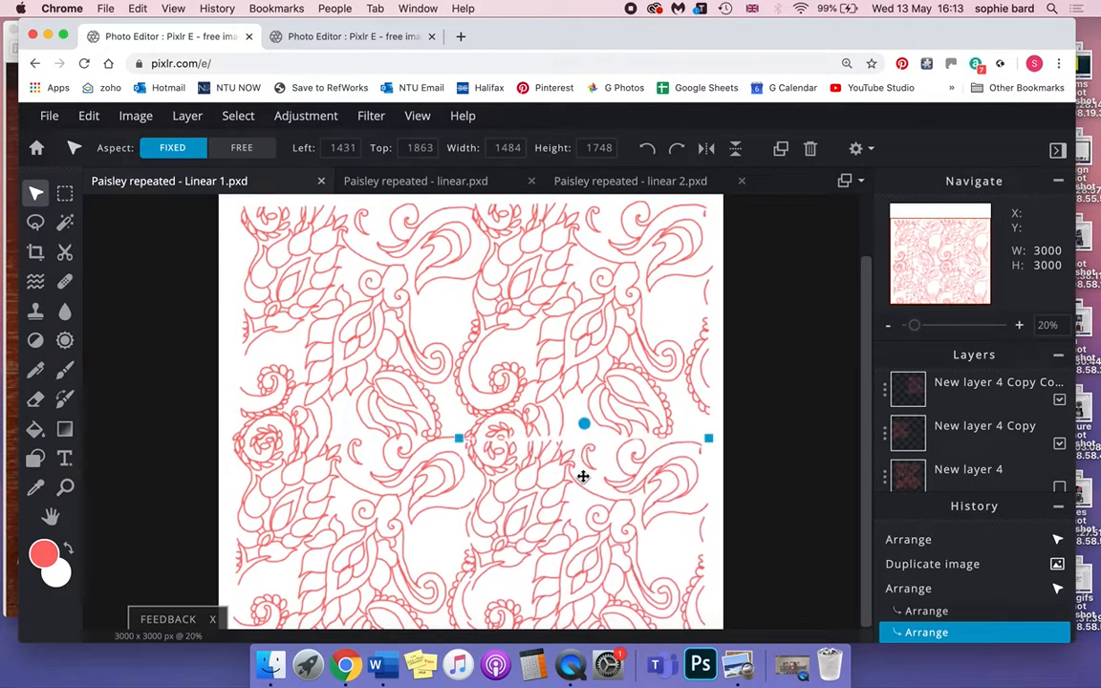
Move the lower right tile up against the seam to about Left 1418, Top 1819, and deselect it.
{"action": "key", "text": "super+plus"}
{"action": "scroll", "coordinate": [558, 508], "scroll_direction": "down", "scroll_amount": 5}
{"action": "mouse_move", "coordinate": [572, 430]}
{"action": "left_mouse_down"}
{"action": "mouse_move", "coordinate": [579, 421]}
{"action": "mouse_move", "coordinate": [566, 424]}
{"action": "left_mouse_up"}
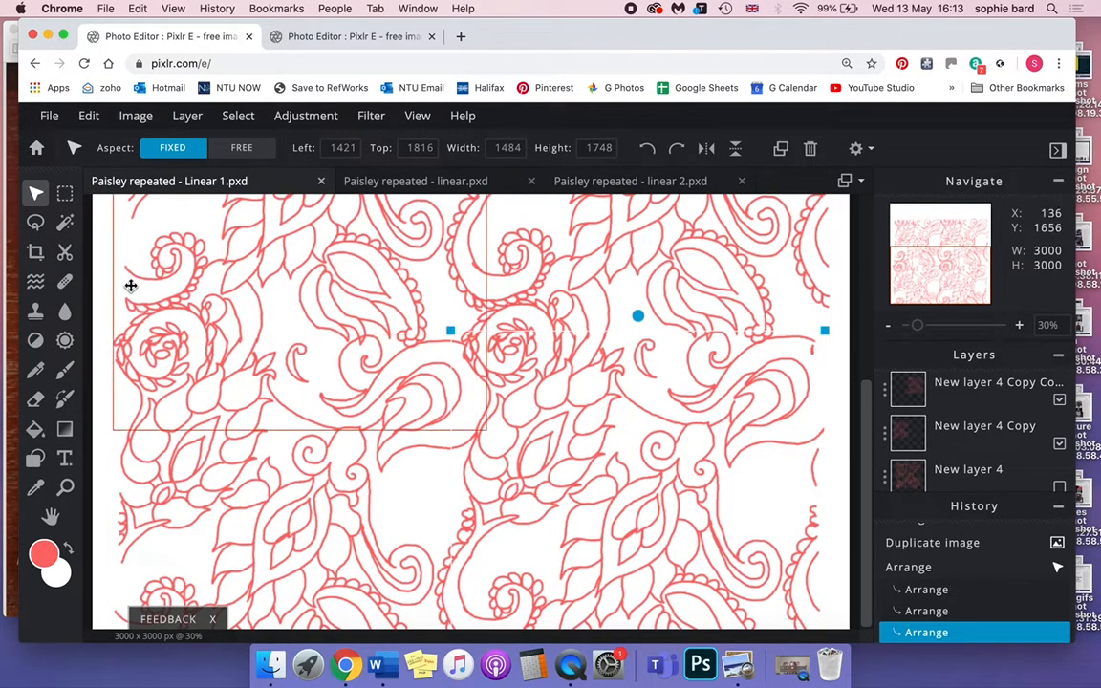
{"action": "left_click", "coordinate": [838, 460]}
Nudge the lower right tile in small steps in both directions to about Left 1431, Top 1826, and deselect it.
{"action": "left_click", "coordinate": [602, 443]}
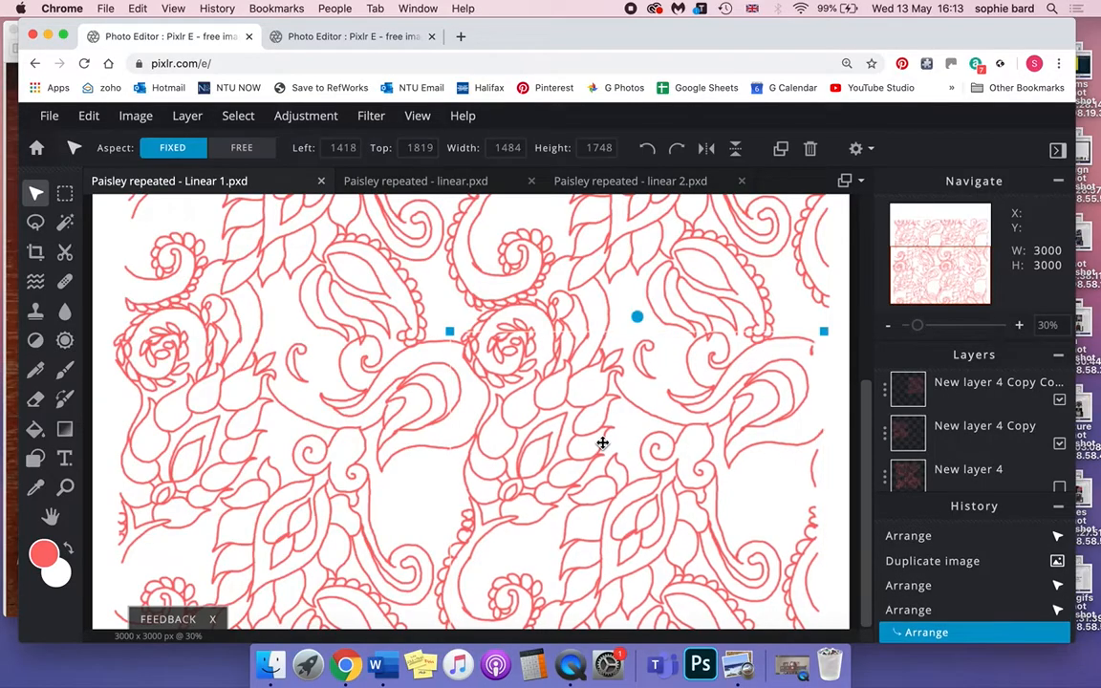
{"action": "key", "text": "shift+Right"}
{"action": "key", "text": "shift+Right"}
{"action": "key", "text": "shift+Down"}
{"action": "key", "text": "shift+Down"}
{"action": "key", "text": "shift+Down"}
{"action": "key", "text": "shift+Left"}
{"action": "key", "text": "shift+Left"}
{"action": "key", "text": "shift+Up"}
{"action": "key", "text": "shift+Right"}
{"action": "key", "text": "shift+Down"}
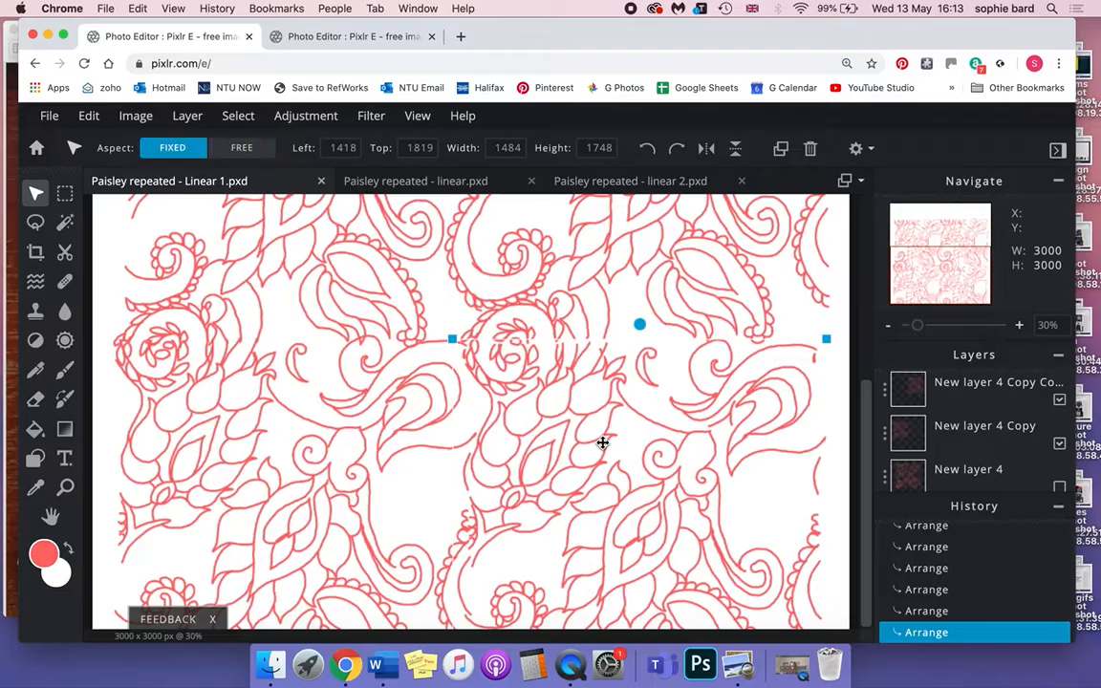
{"action": "key", "text": "shift+Up"}
{"action": "key", "text": "shift+Up"}
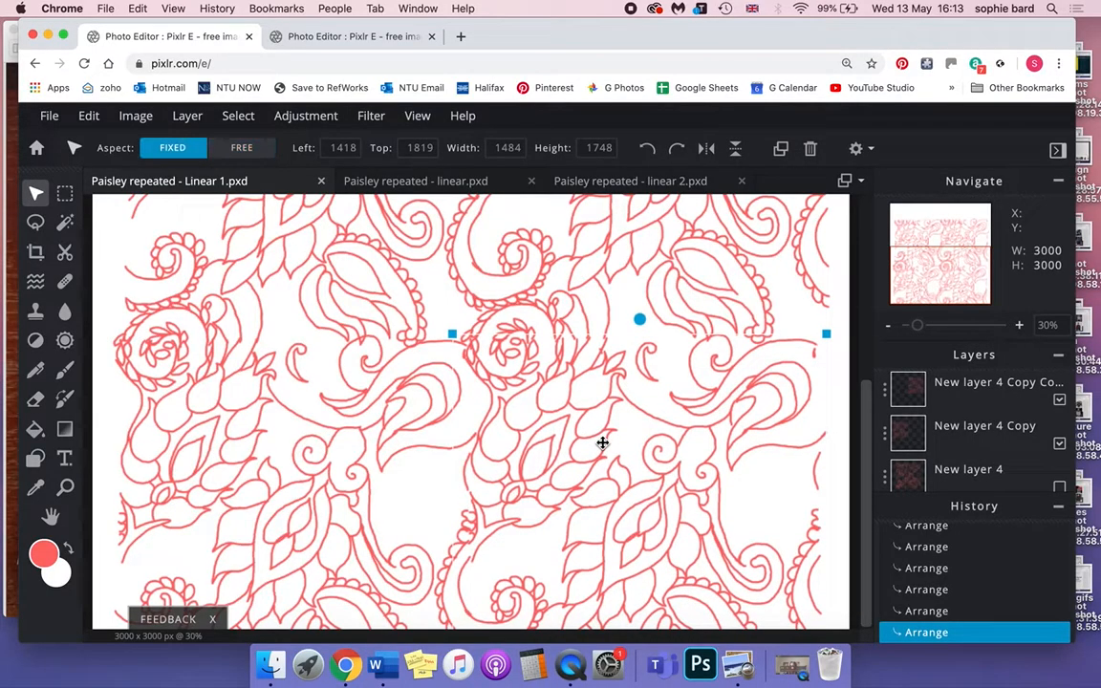
{"action": "left_click", "coordinate": [845, 427]}
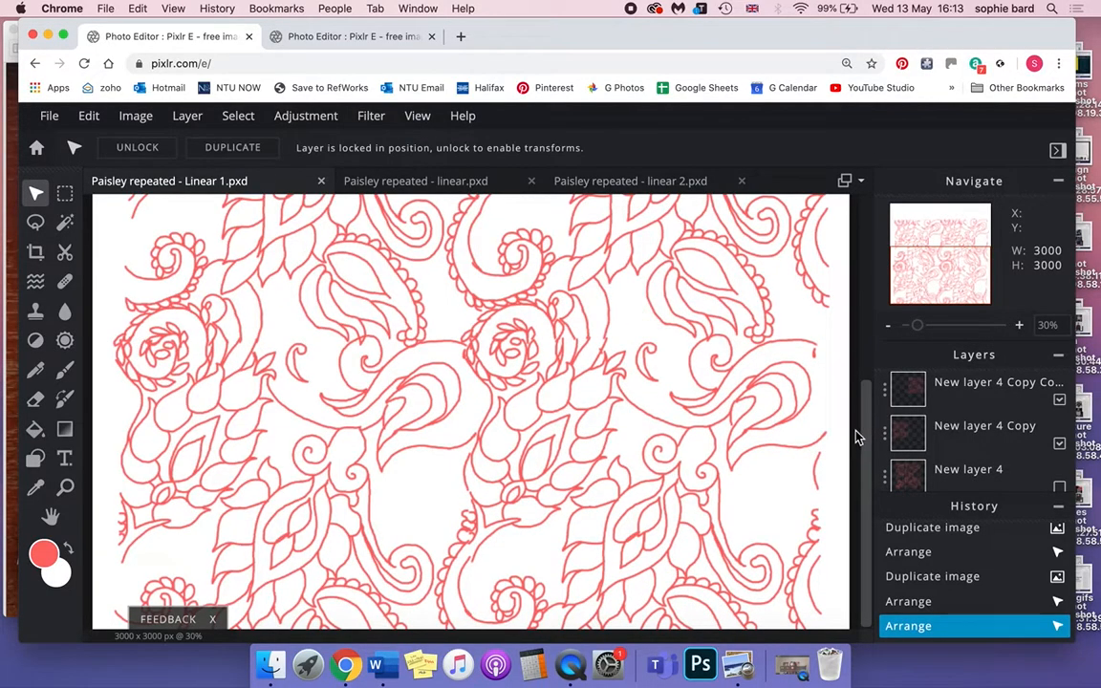
Nudge the lower right tile slightly left until its lines join the neighbouring tiles, and deselect it.
{"action": "left_click", "coordinate": [640, 459]}
{"action": "key", "text": "Left"}
{"action": "key", "text": "Left"}
{"action": "key", "text": "Left"}
{"action": "key", "text": "Left"}
{"action": "key", "text": "Left"}
{"action": "key", "text": "Left"}
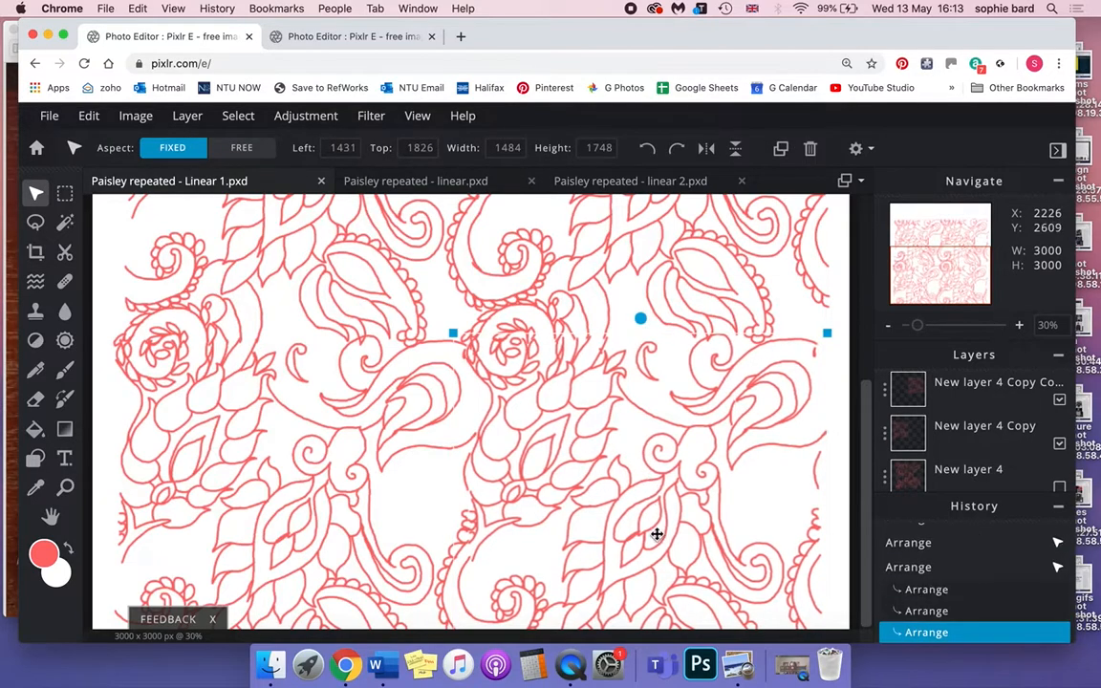
{"action": "key", "text": "Left"}
{"action": "key", "text": "Left"}
{"action": "key", "text": "Left"}
{"action": "key", "text": "Left"}
{"action": "key", "text": "Left"}
{"action": "key", "text": "Left"}
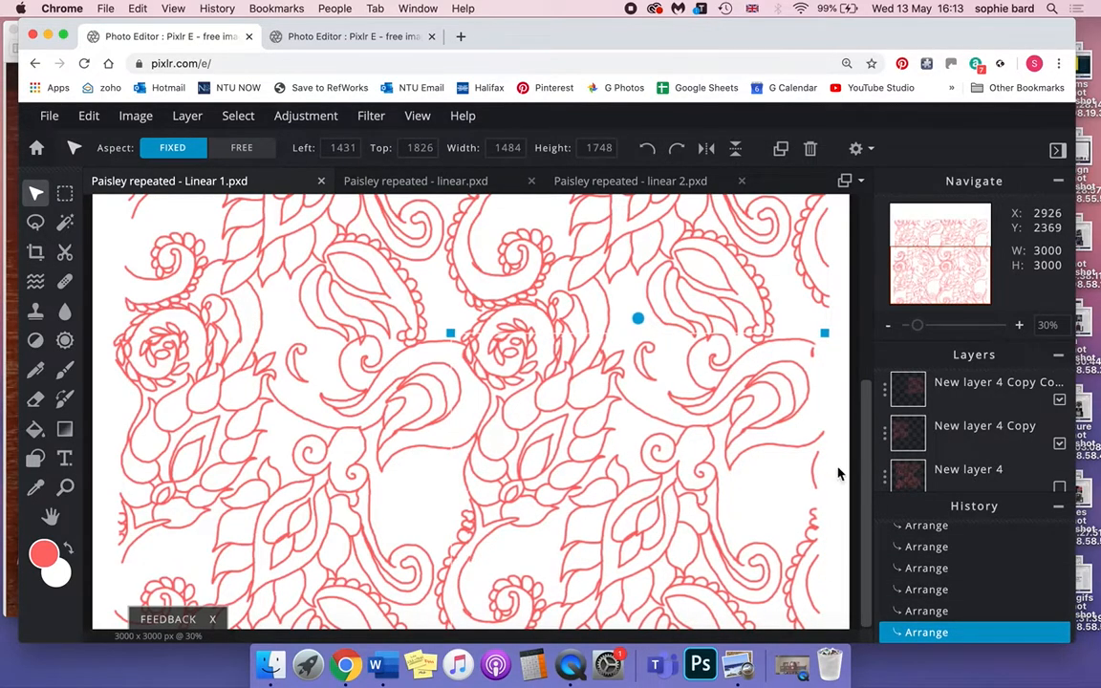
{"action": "left_click", "coordinate": [847, 463]}
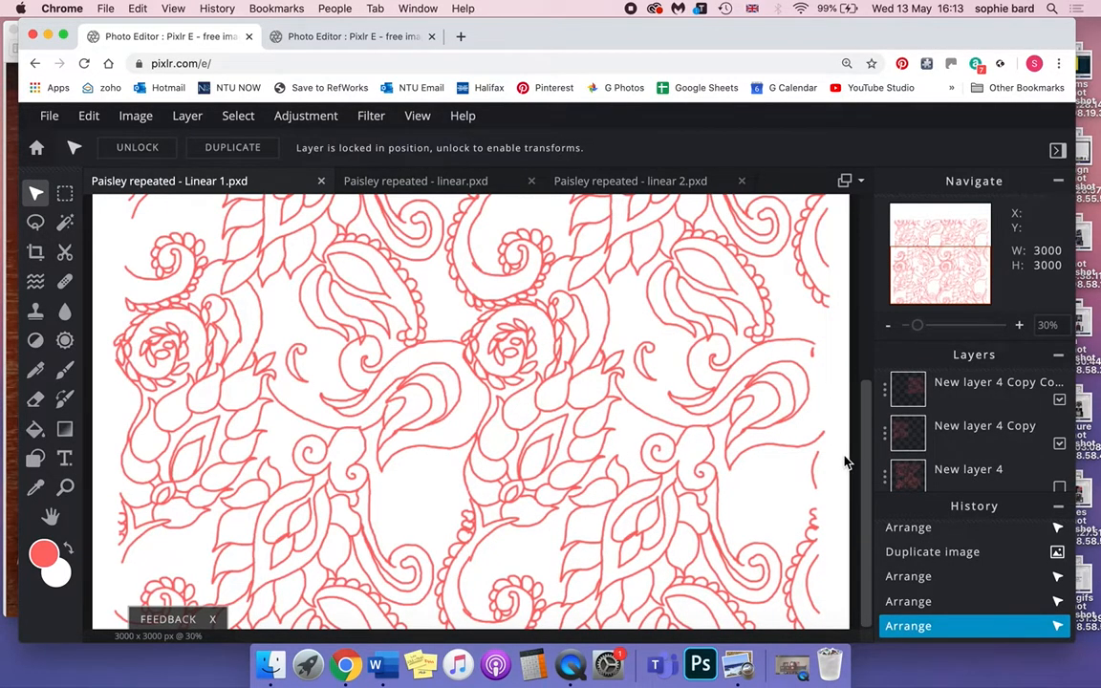
{"action": "scroll", "coordinate": [844, 462], "scroll_direction": "down", "scroll_amount": 1}
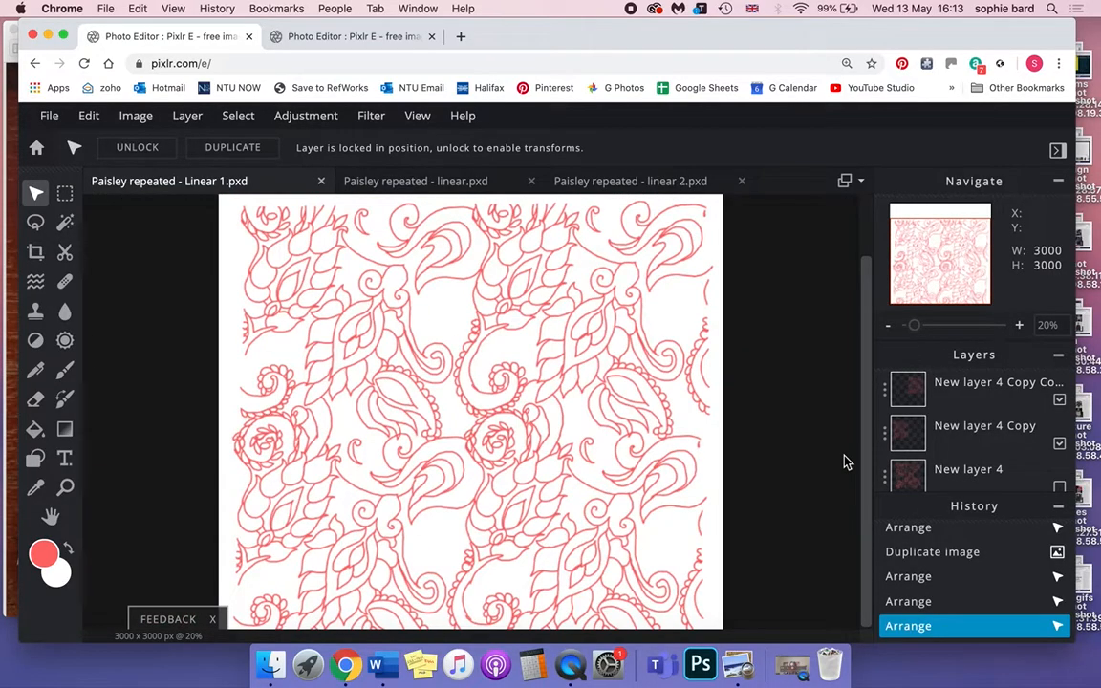
{"action": "left_click", "coordinate": [795, 665]}
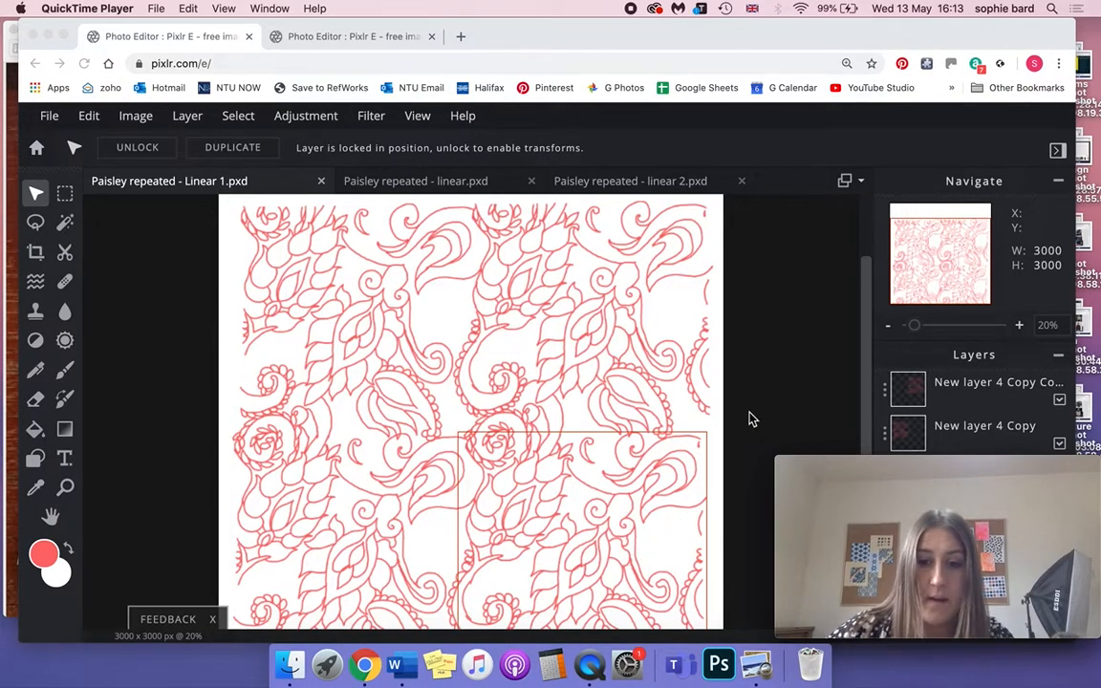
{"action": "left_click", "coordinate": [818, 401]}
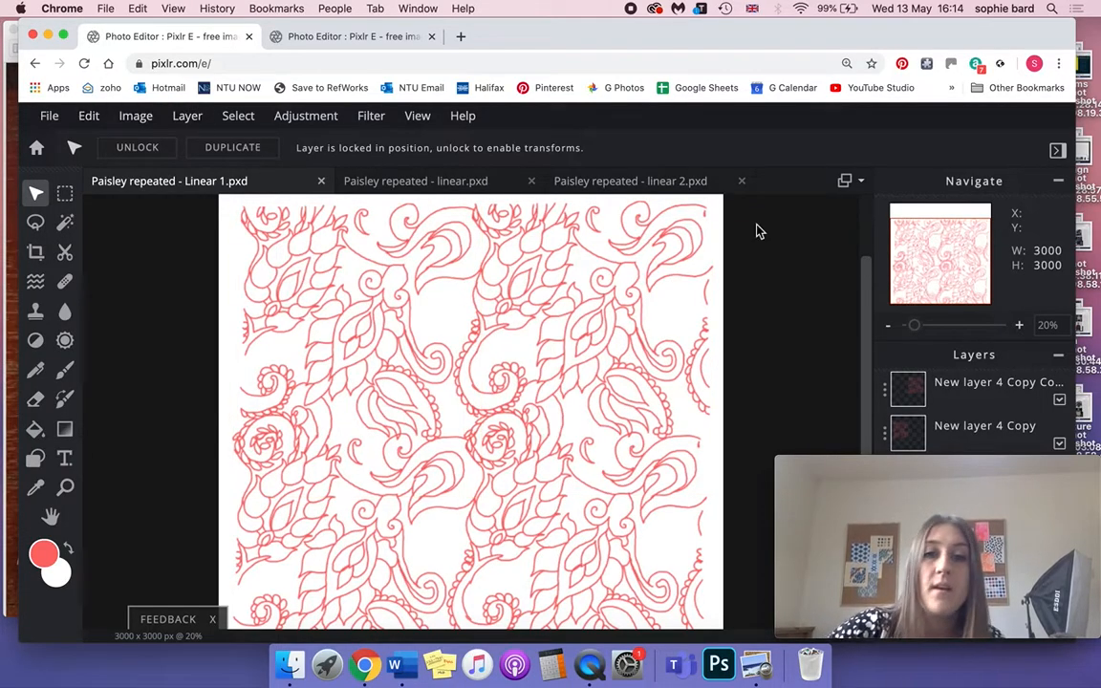
Examine the save options for the PXD and JPG file types, and close the dialog without saving.
{"action": "left_click", "coordinate": [49, 117]}
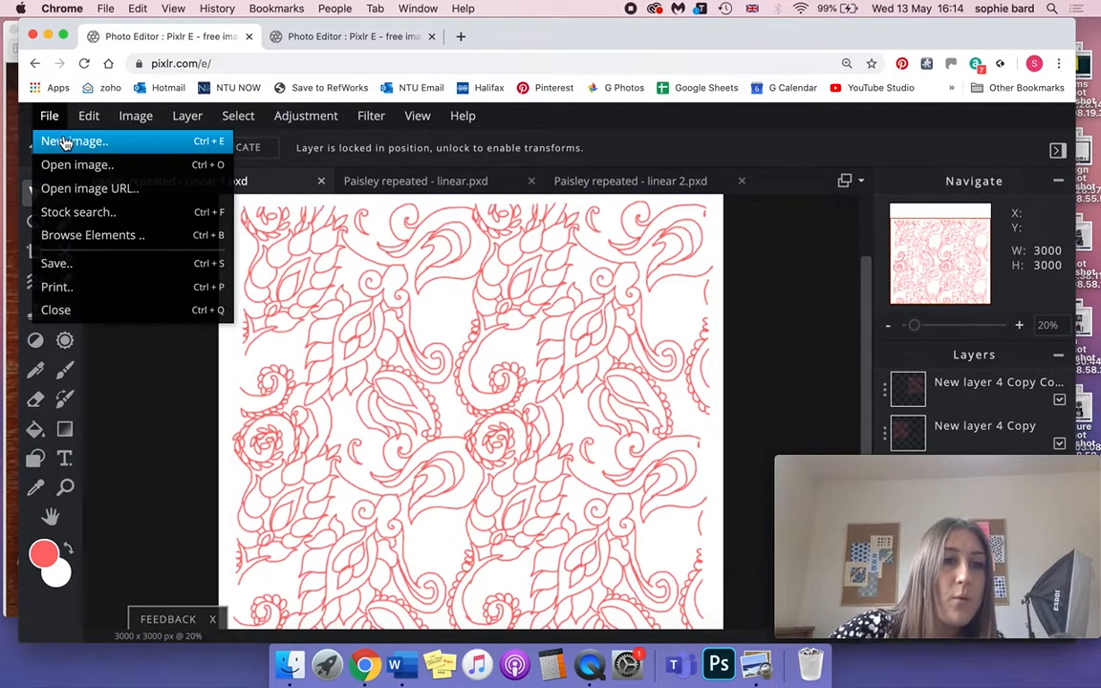
{"action": "left_click", "coordinate": [78, 263]}
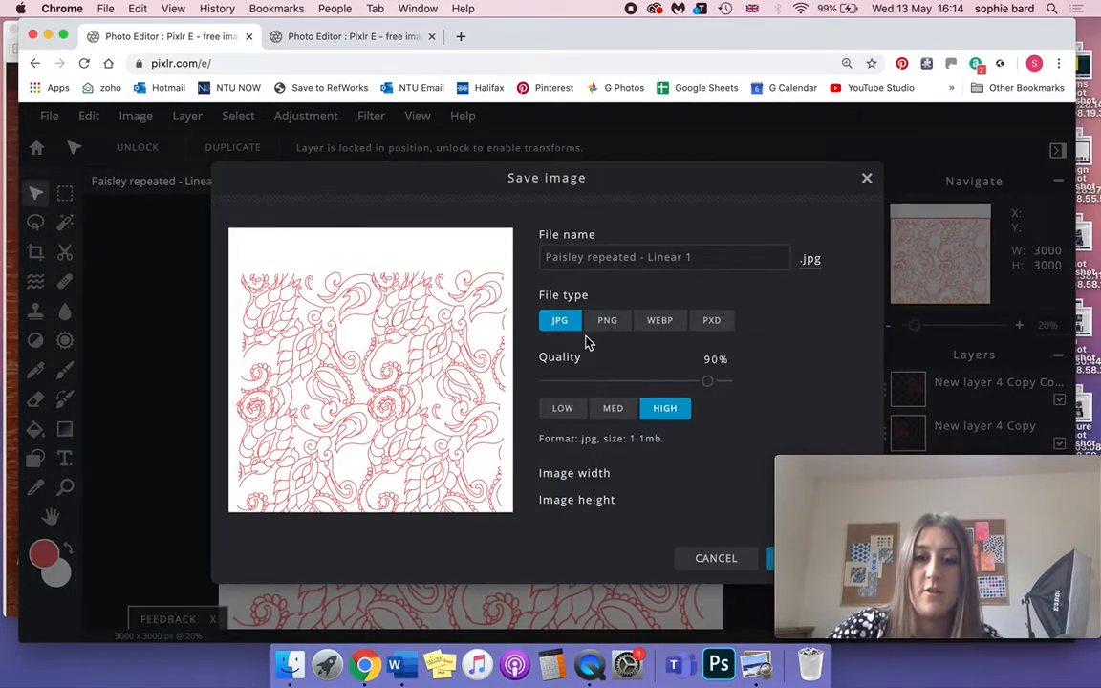
{"action": "left_click", "coordinate": [712, 321]}
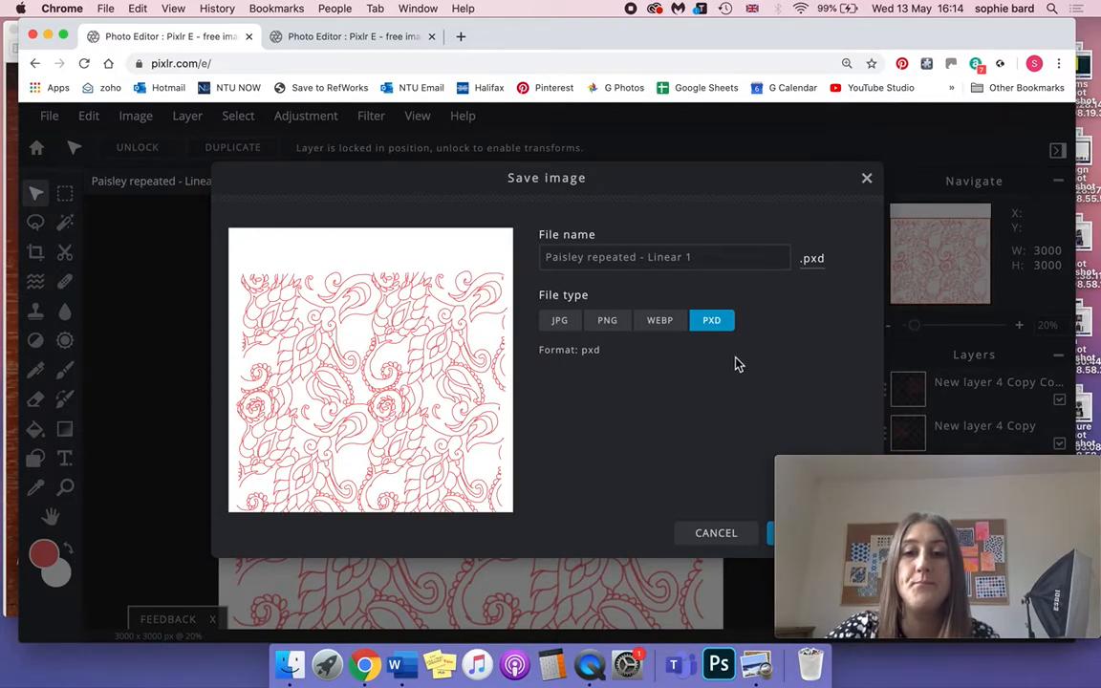
{"action": "left_click", "coordinate": [565, 323]}
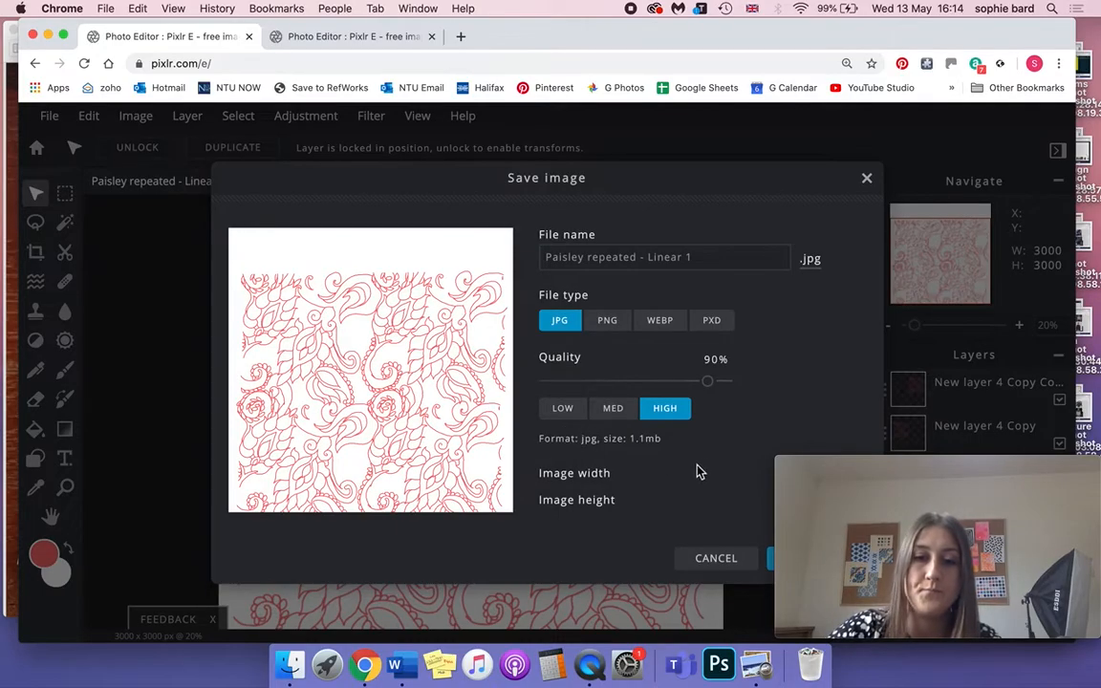
{"action": "left_click", "coordinate": [715, 561]}
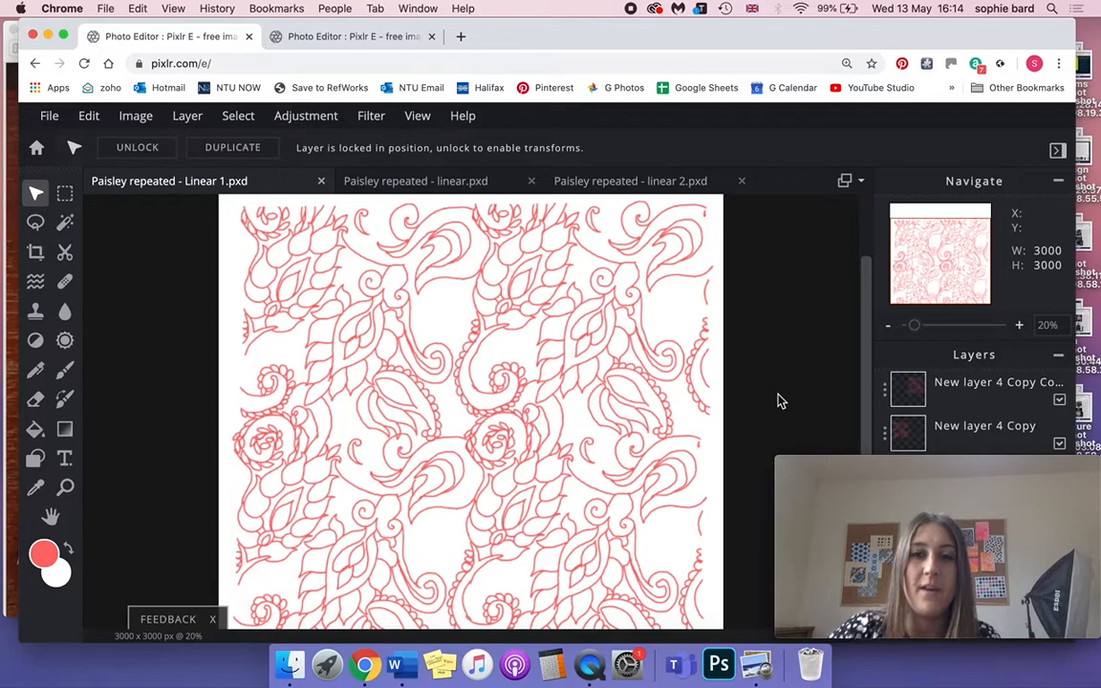